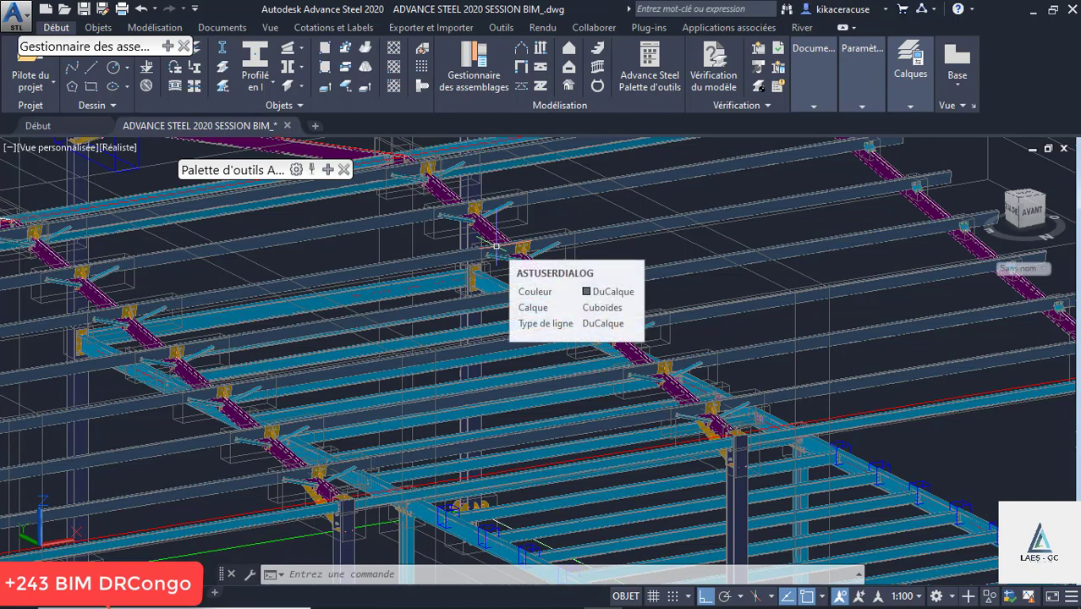
# Set the viewport's visual style to Masqué and orbit the model to show the mezzanine side and a column base.
pyautogui.click(127, 151)
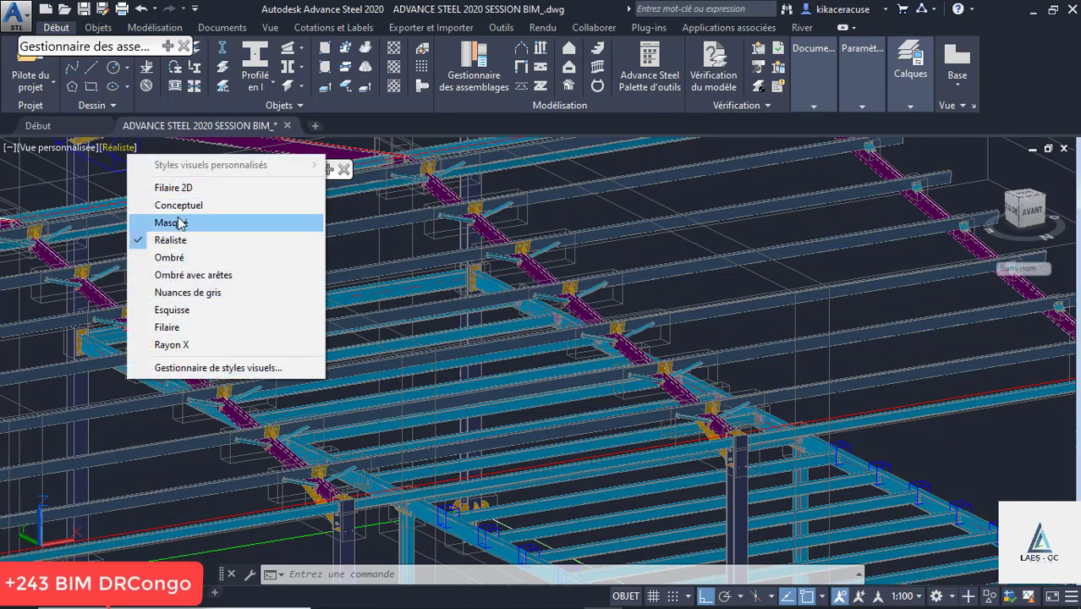
pyautogui.click(177, 222)
pyautogui.scroll(-5, 212, 236)
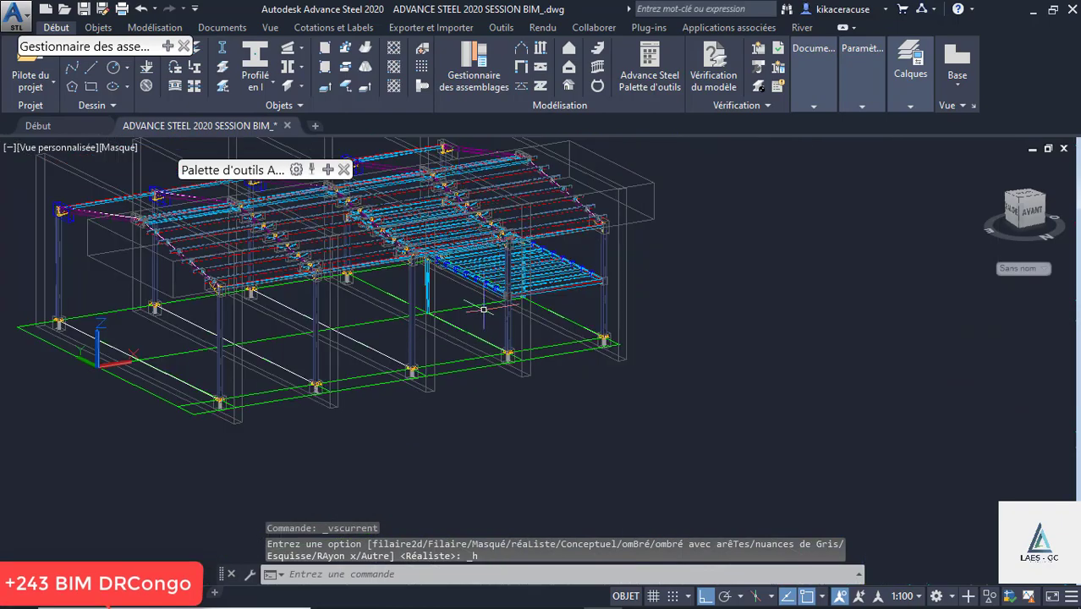
pyautogui.keyDown('shift'); pyautogui.moveTo(482, 309); pyautogui.dragTo(387, 316, button='middle'); pyautogui.keyUp('shift')
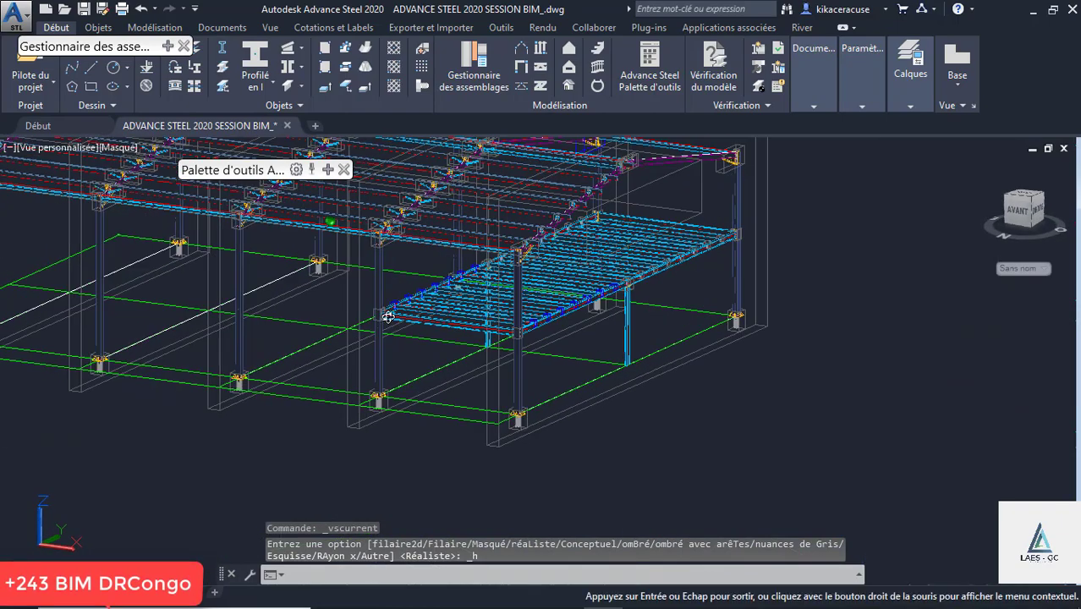
pyautogui.scroll(10, 381, 315)
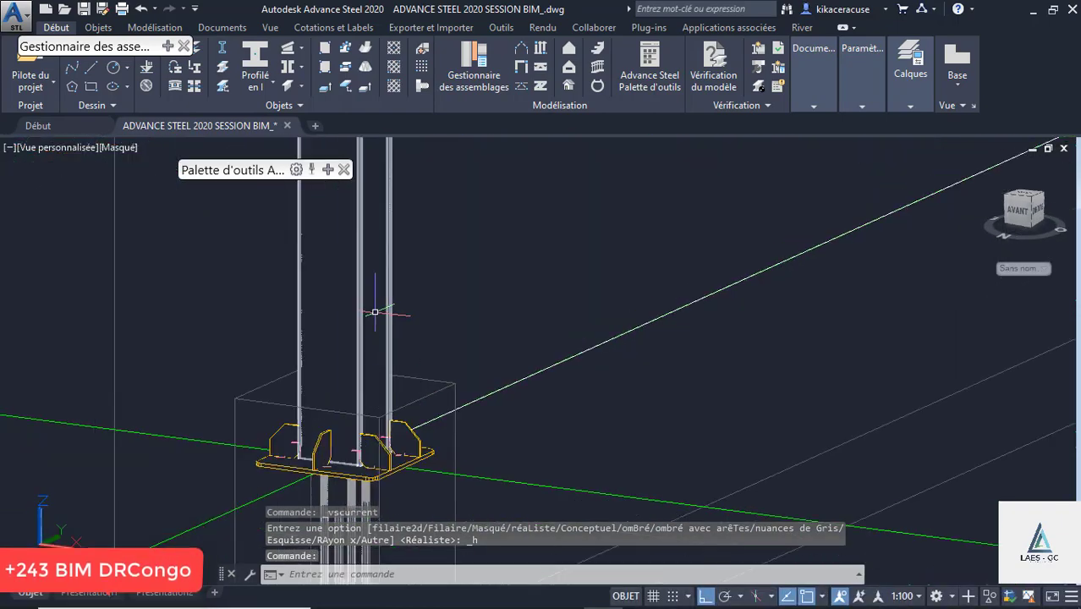
pyautogui.scroll(-5, 374, 312)
pyautogui.scroll(3, 393, 366)
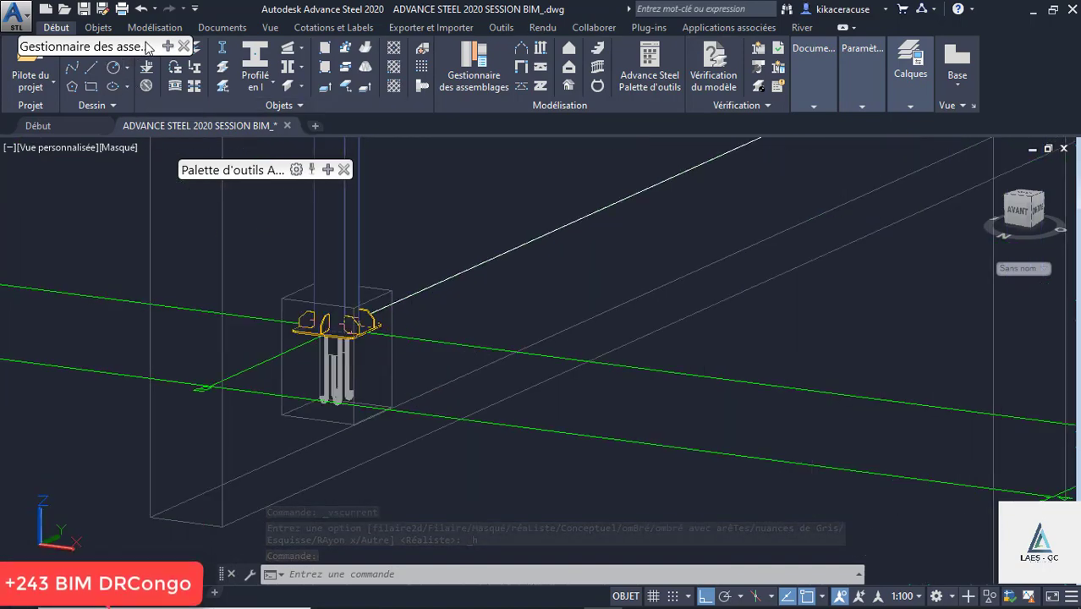
# Show the UCS tools in the expanded tool palette and reset the coordinate system to the world UCS.
pyautogui.moveTo(169, 48)
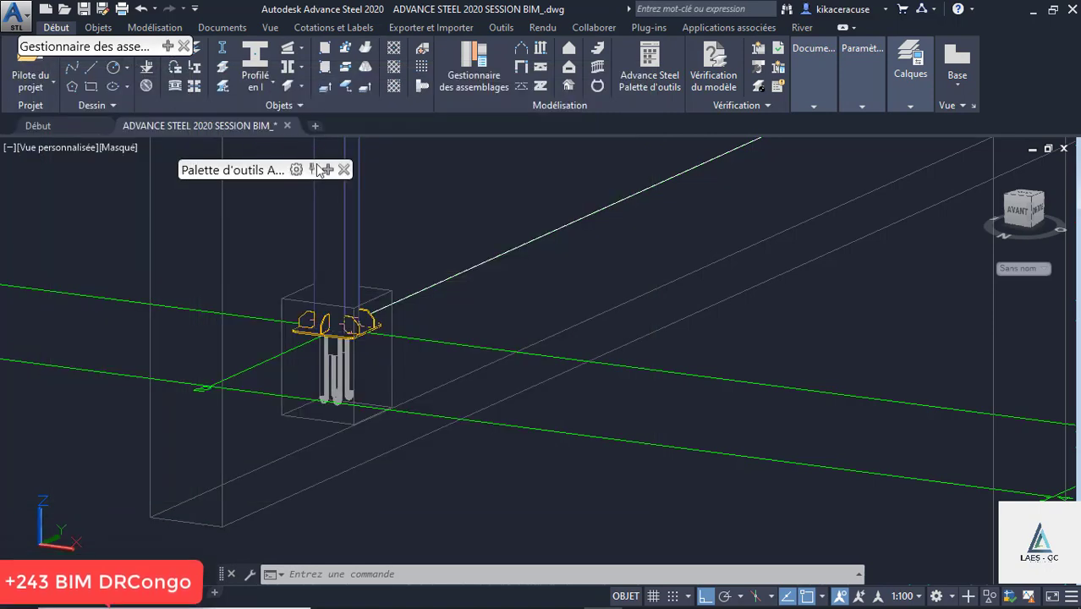
pyautogui.moveTo(327, 170)
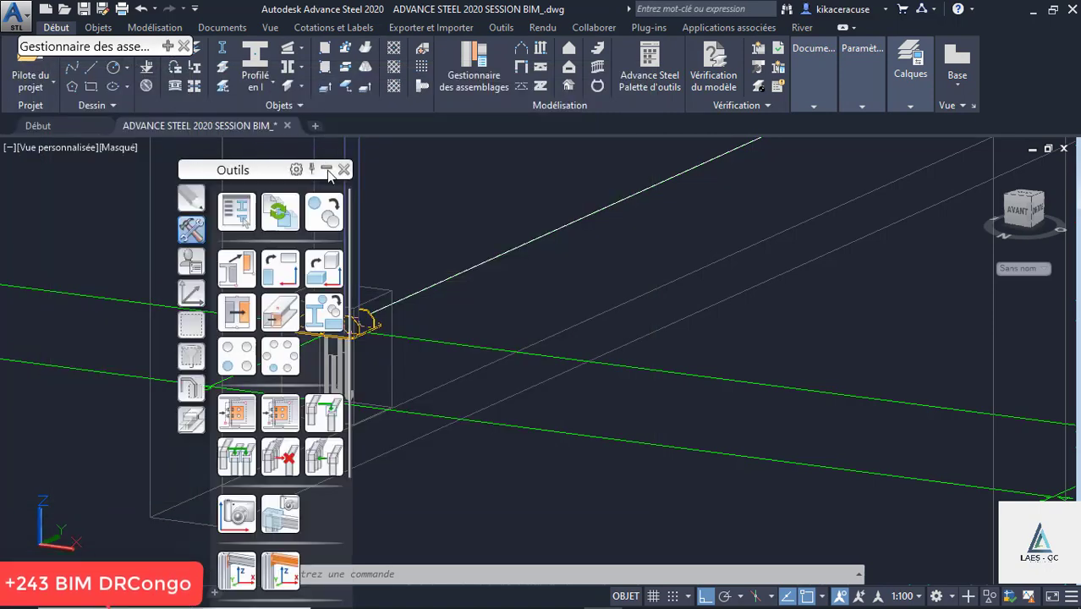
pyautogui.moveTo(217, 181); pyautogui.dragTo(108, 73)
pyautogui.click(78, 191)
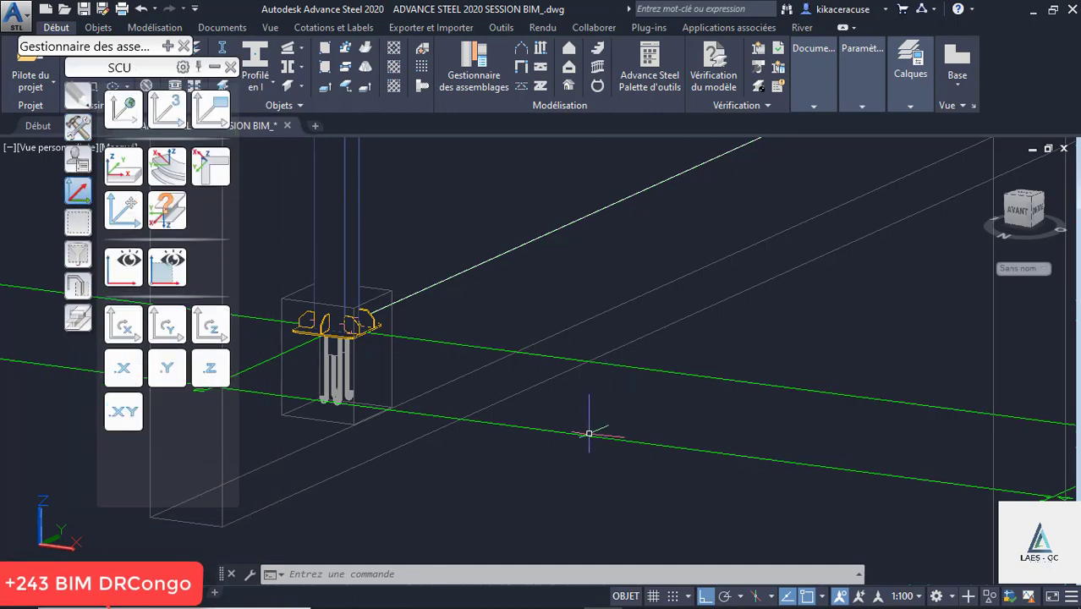
pyautogui.click(118, 112)
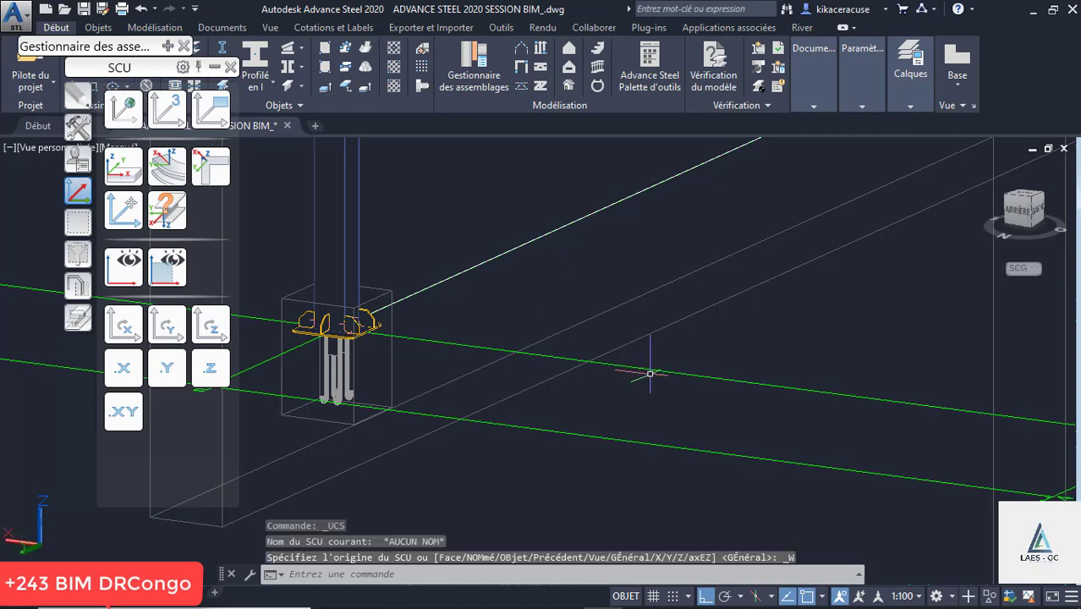
# Move the UCS origin to a point on the outer grid line beside a column base.
pyautogui.scroll(-4, 634, 430)
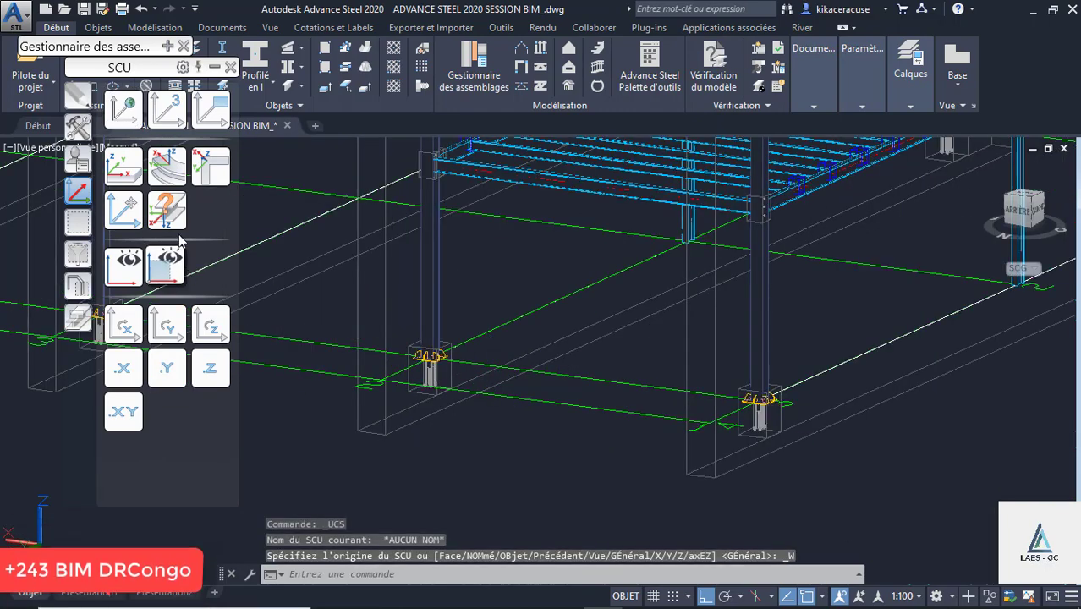
pyautogui.click(120, 212)
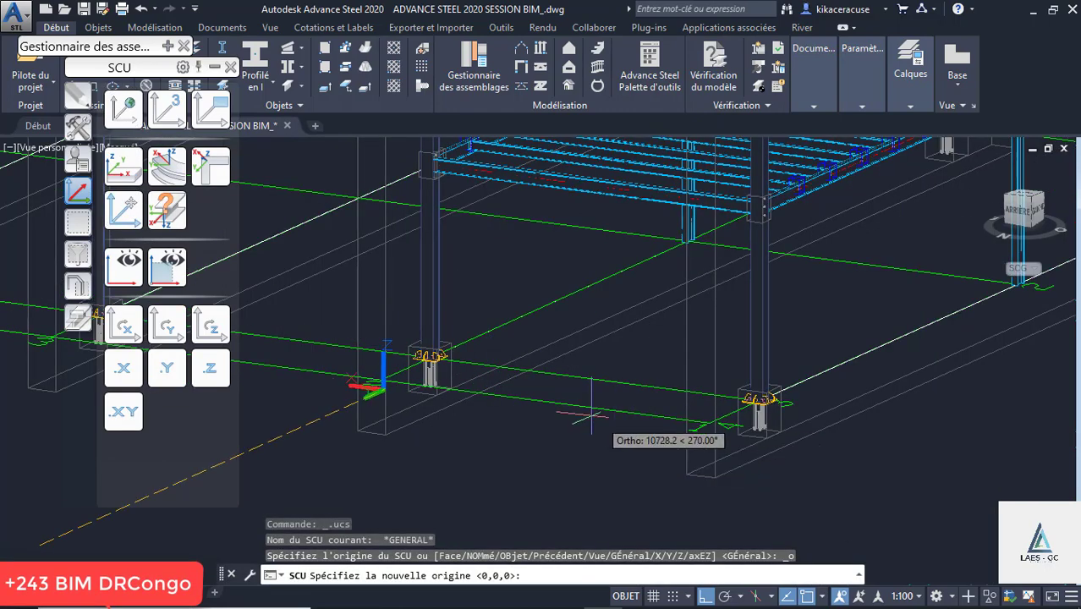
pyautogui.scroll(-5, 742, 348)
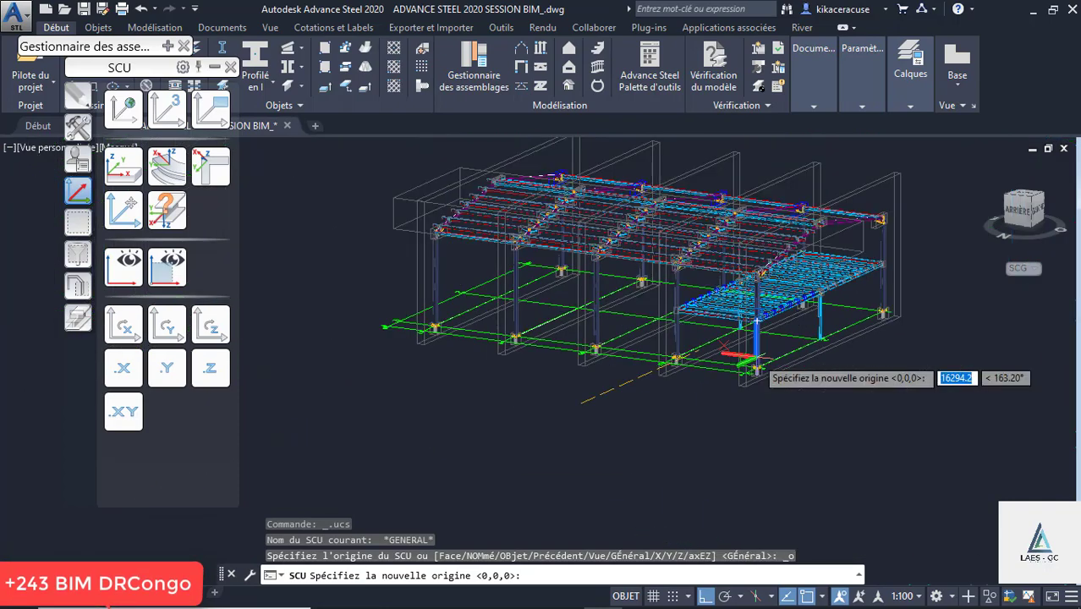
pyautogui.scroll(6, 772, 425)
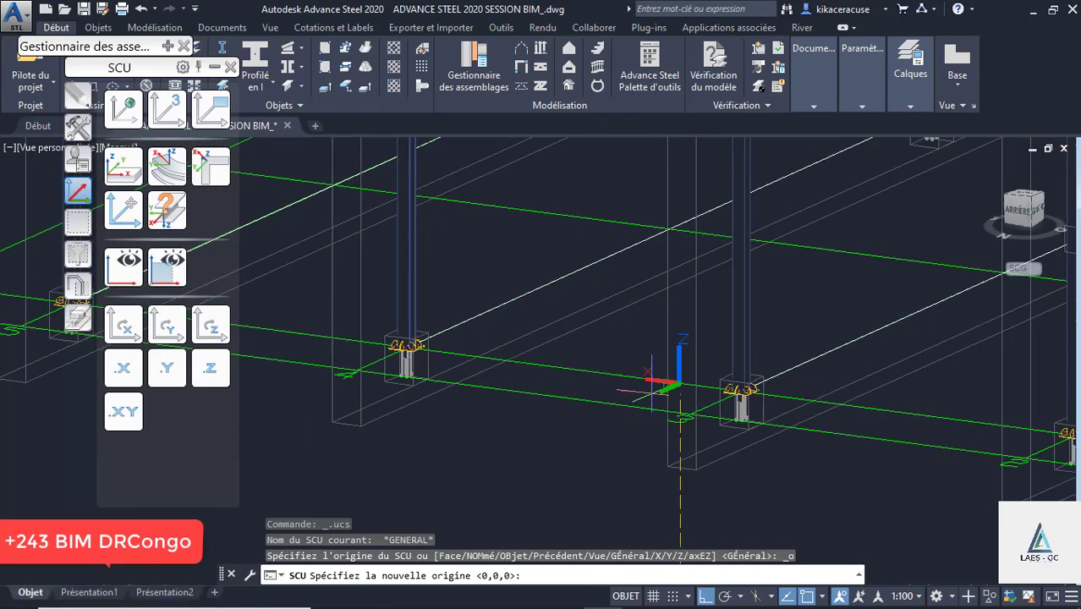
pyautogui.click(769, 425)
pyautogui.scroll(3, 806, 414)
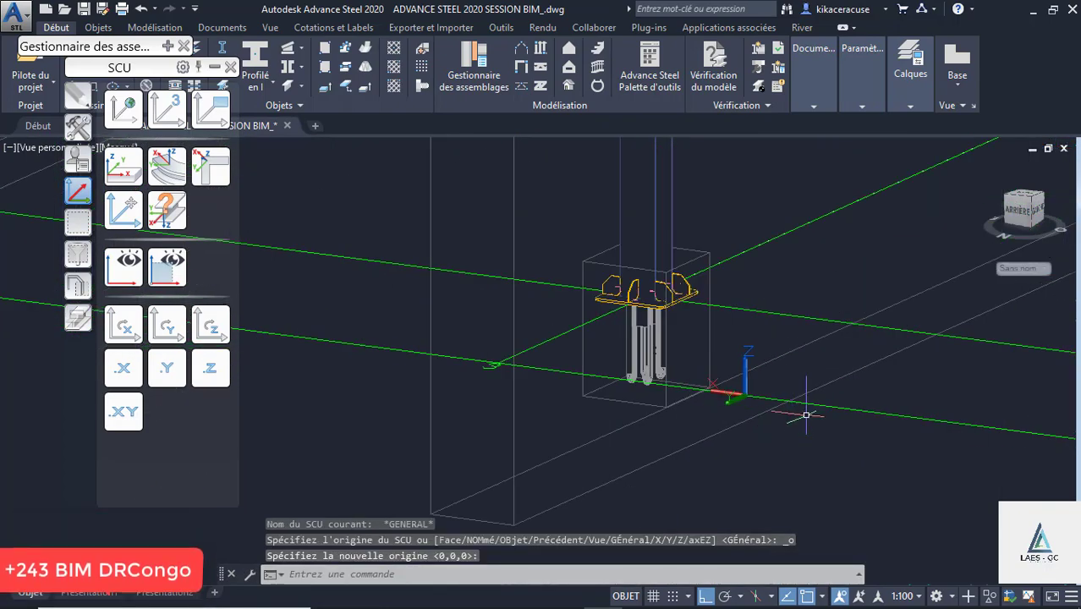
# Rotate the UCS about its X axis so that its Y axis points vertically upward.
pyautogui.click(121, 328)
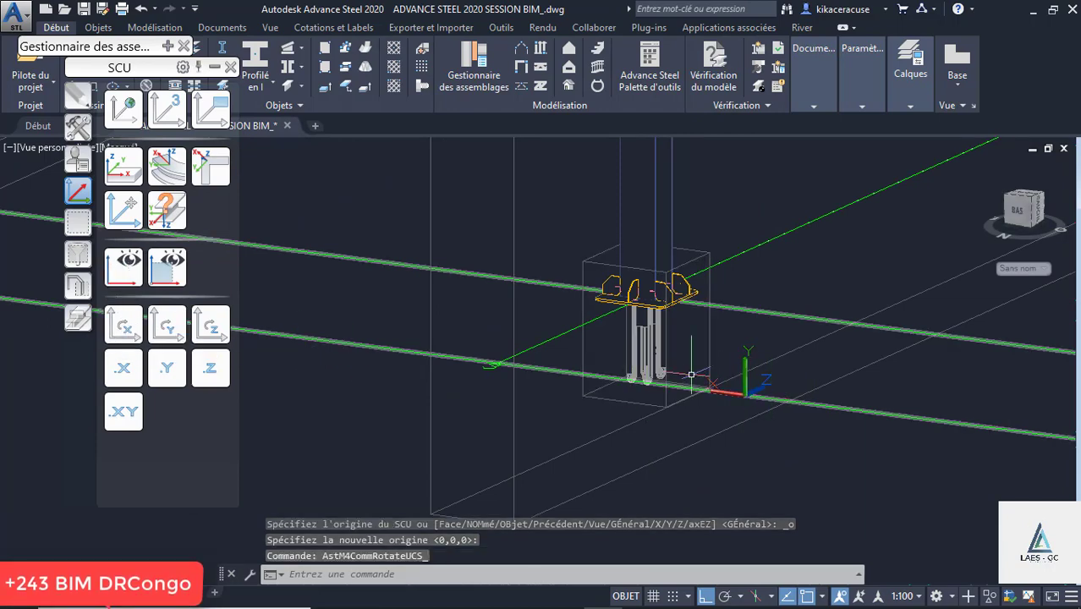
pyautogui.scroll(3, 761, 387)
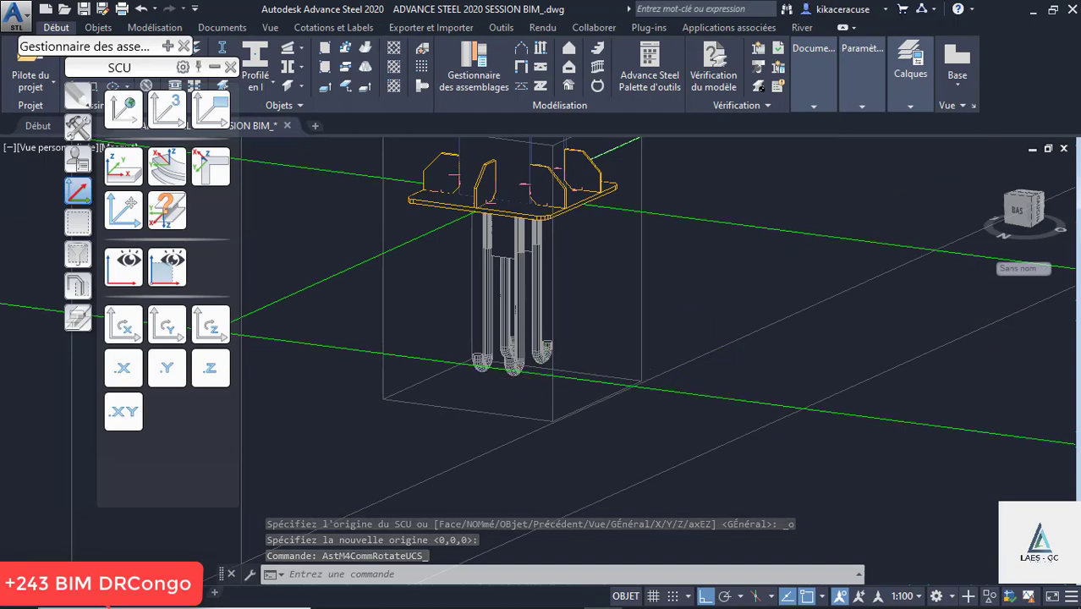
pyautogui.scroll(-6, 487, 371)
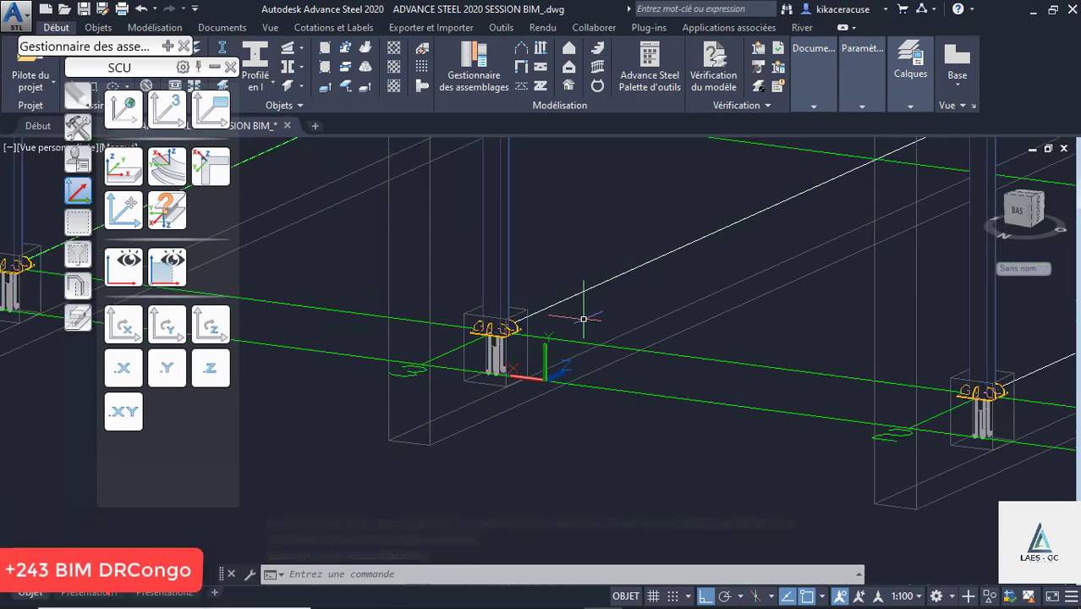
pyautogui.scroll(-3, 751, 344)
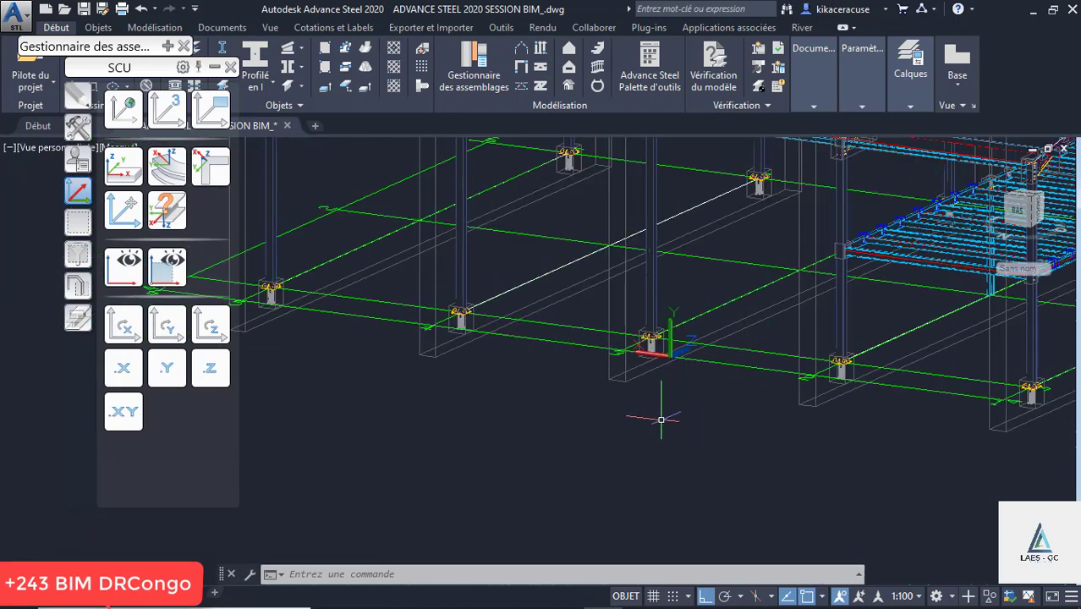
pyautogui.scroll(-5, 661, 419)
pyautogui.scroll(6, 785, 366)
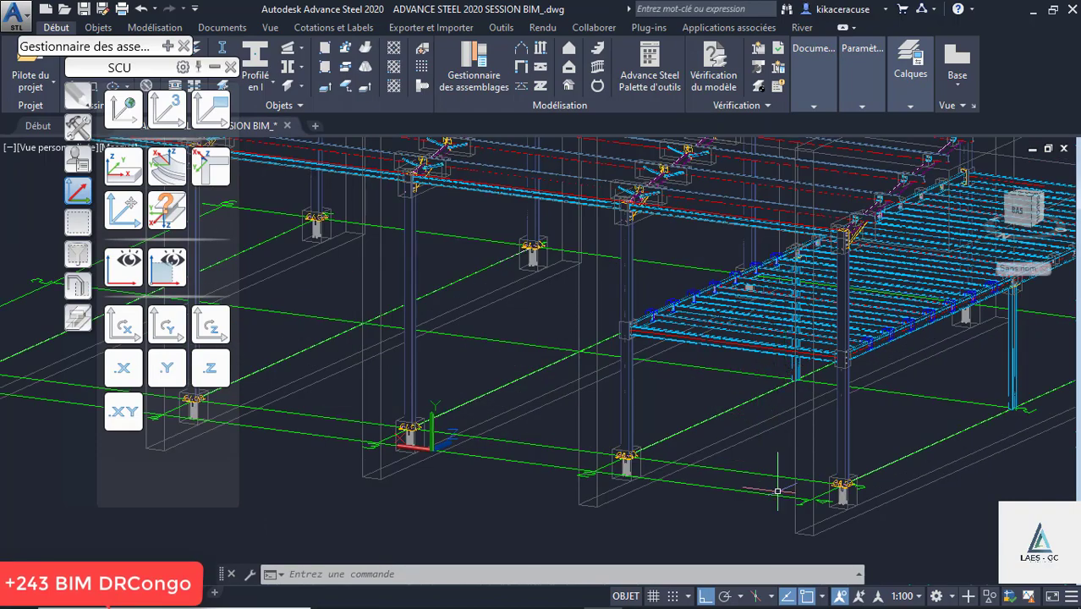
pyautogui.scroll(2, 777, 490)
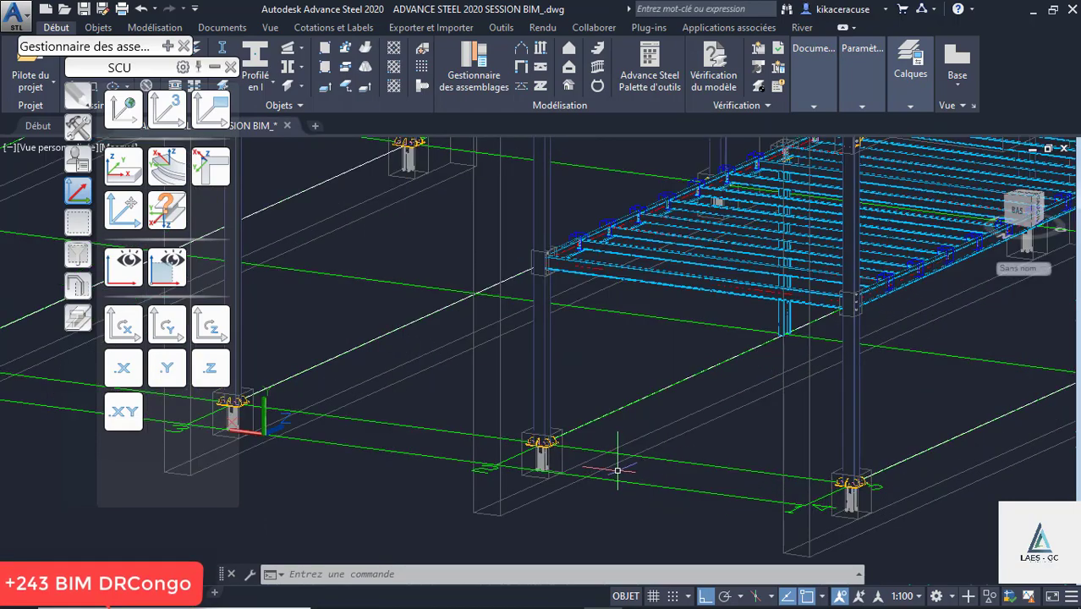
pyautogui.scroll(-3, 622, 490)
pyautogui.scroll(2, 609, 452)
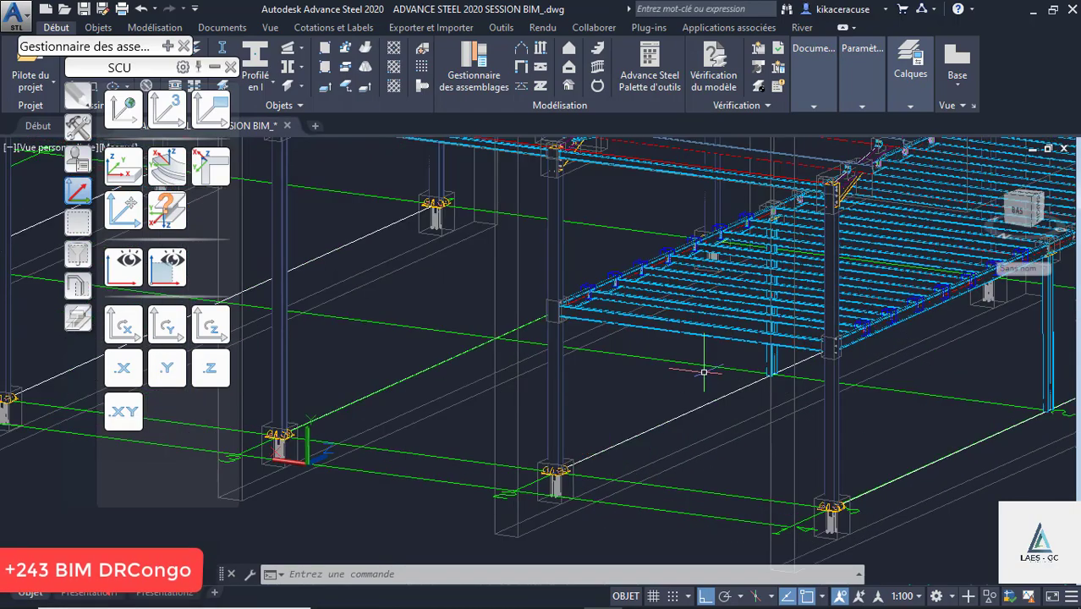
# Set the visual style to Filaire 2D and move the collapsed tool palette and connection manager palette off the ribbon.
pyautogui.click(213, 67)
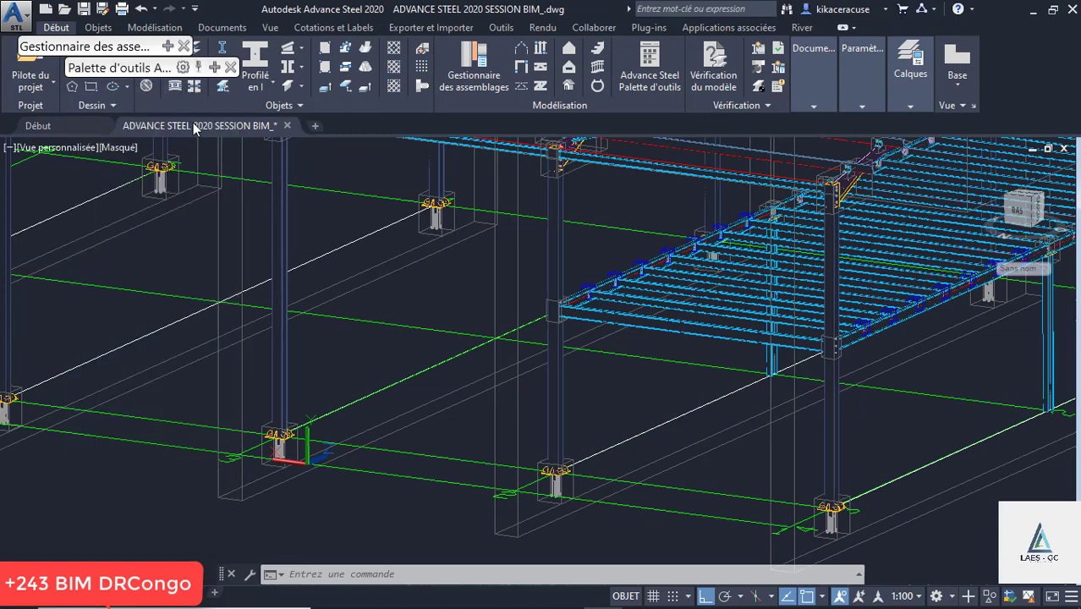
pyautogui.click(118, 148)
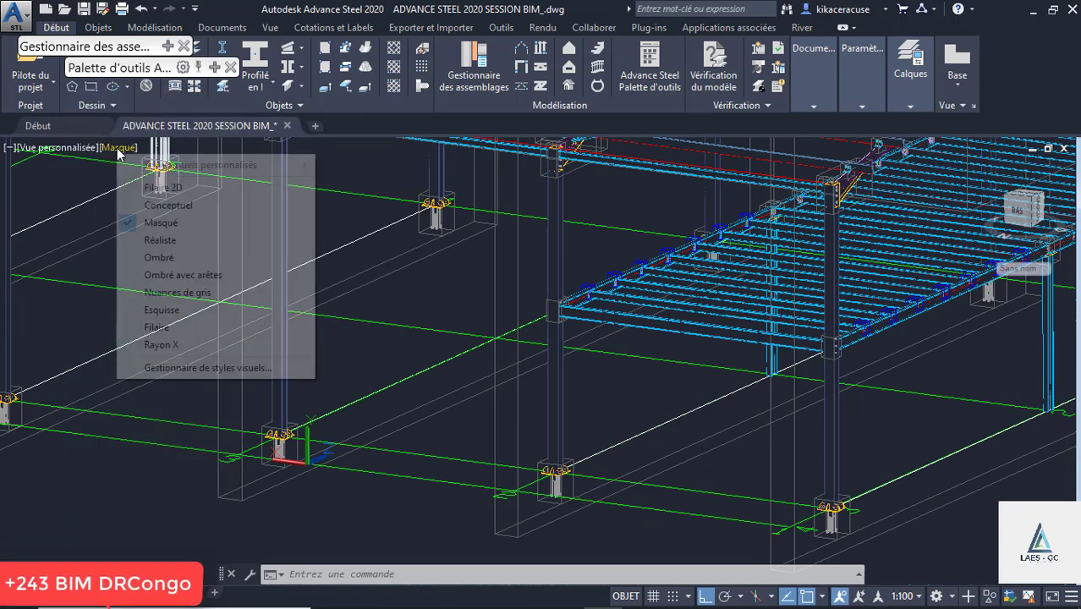
pyautogui.press('Escape')
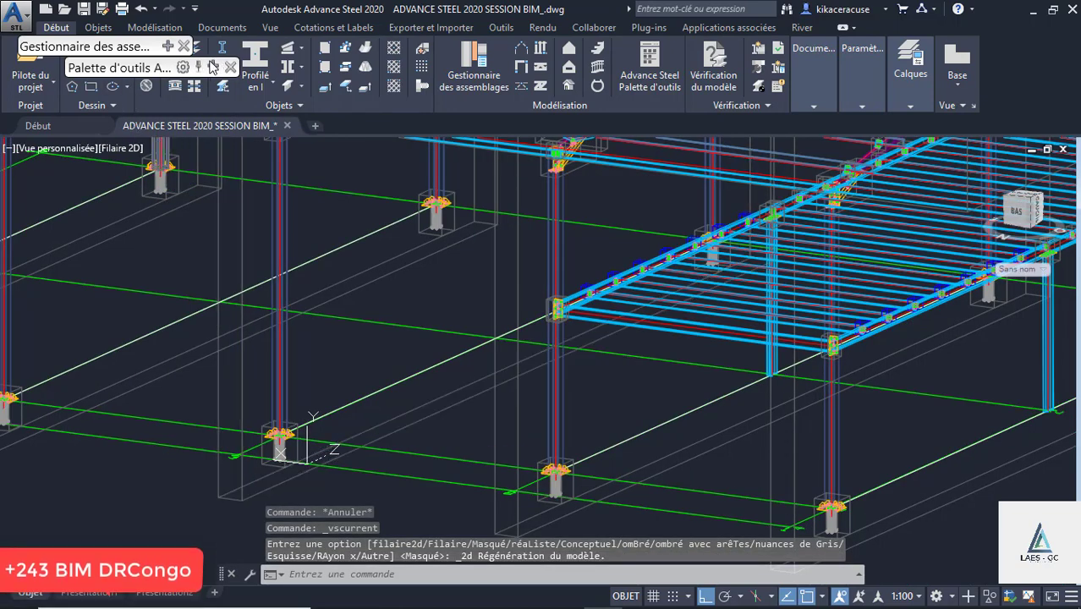
pyautogui.moveTo(167, 73); pyautogui.dragTo(67, 219)
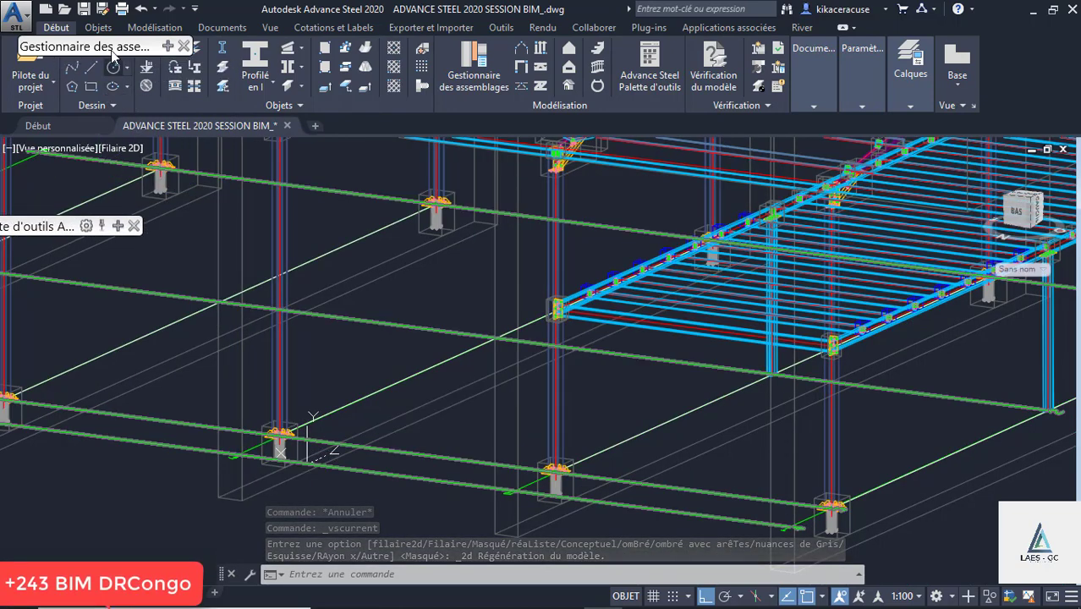
pyautogui.moveTo(111, 50); pyautogui.dragTo(105, 253)
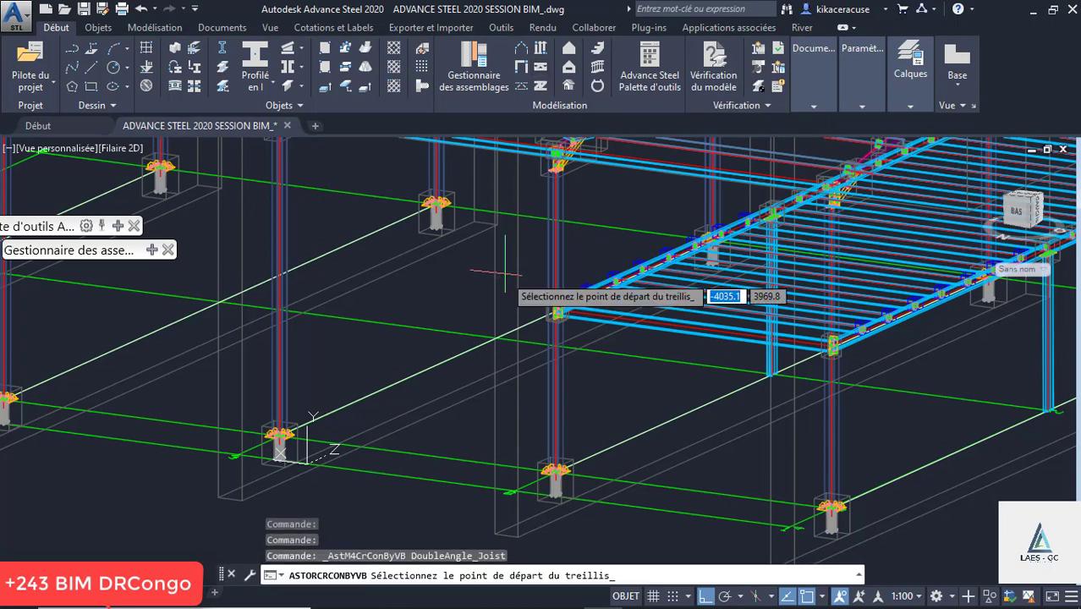
# Create a double-angle joist between the two outer column bases of the mezzanine bay, picking its height and orientation point at the mezzanine above.
pyautogui.scroll(5, 564, 468)
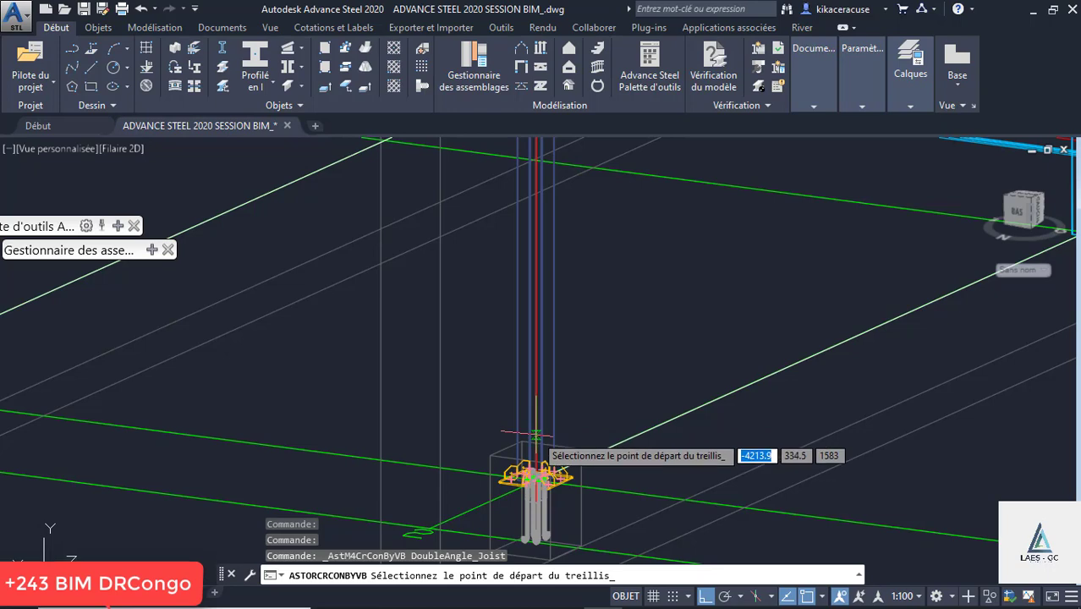
pyautogui.click(536, 444)
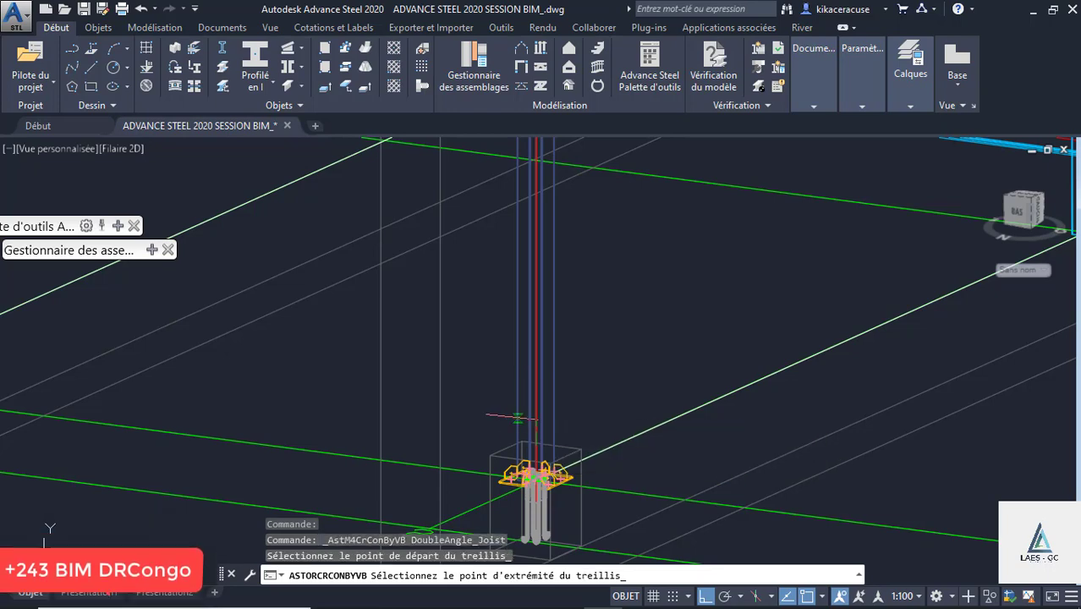
pyautogui.scroll(-5, 523, 421)
pyautogui.scroll(5, 670, 455)
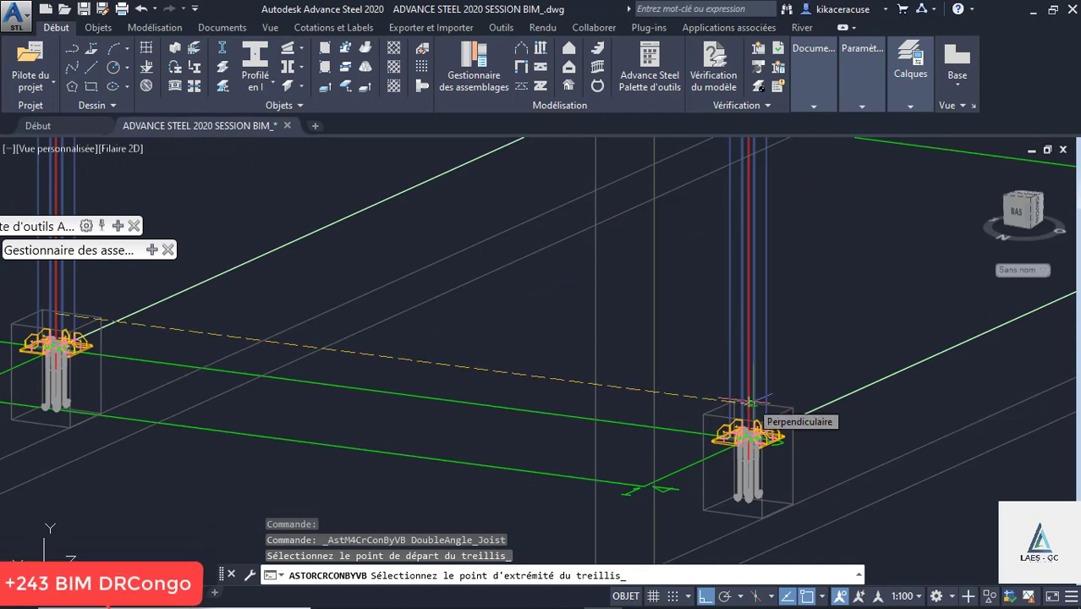
pyautogui.click(745, 407)
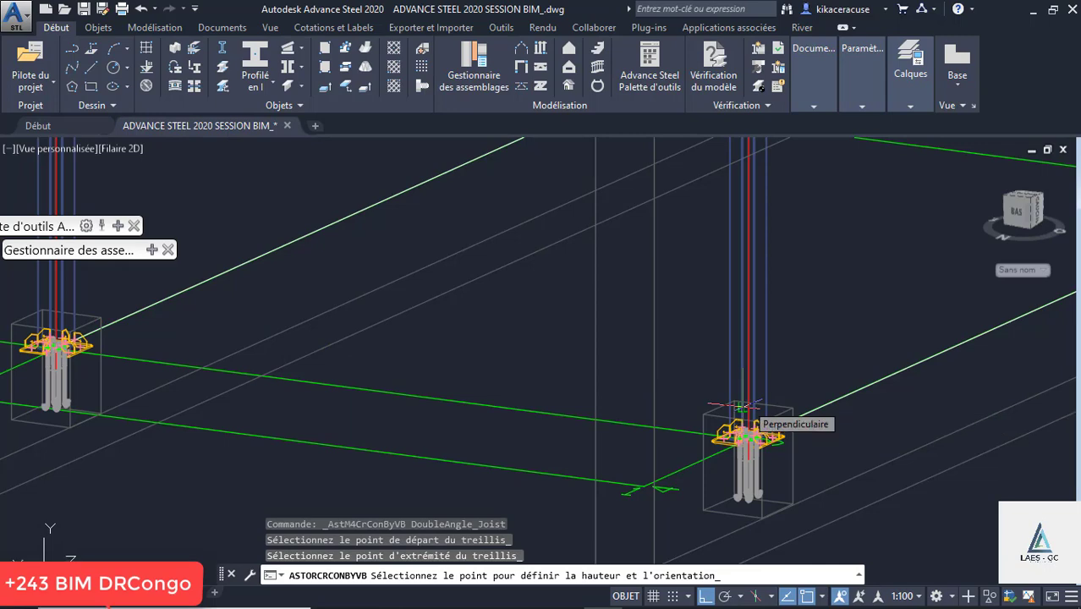
pyautogui.scroll(-6, 743, 410)
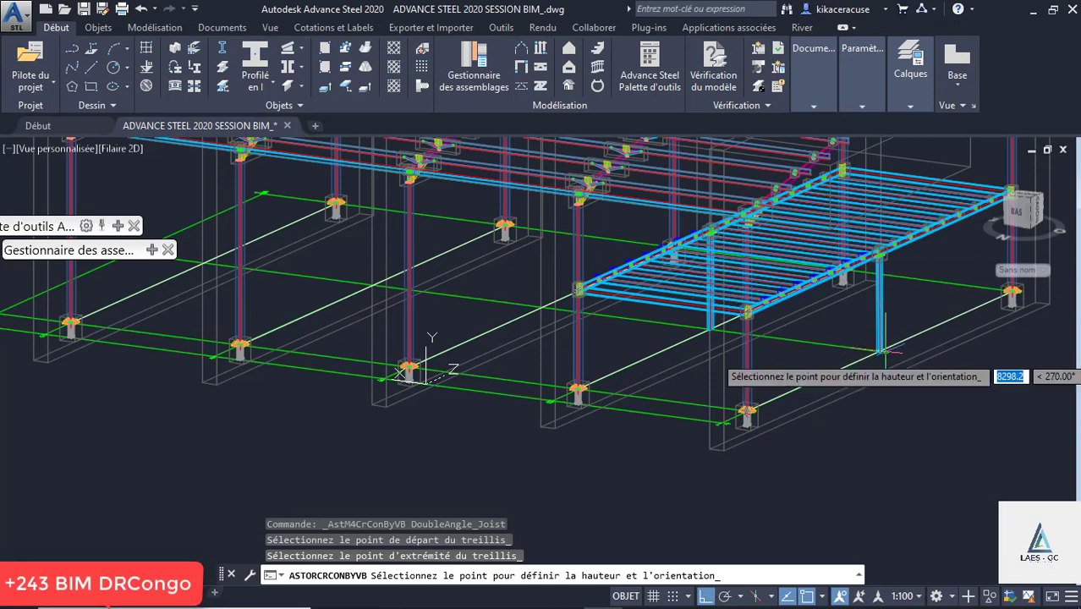
pyautogui.scroll(3, 674, 239)
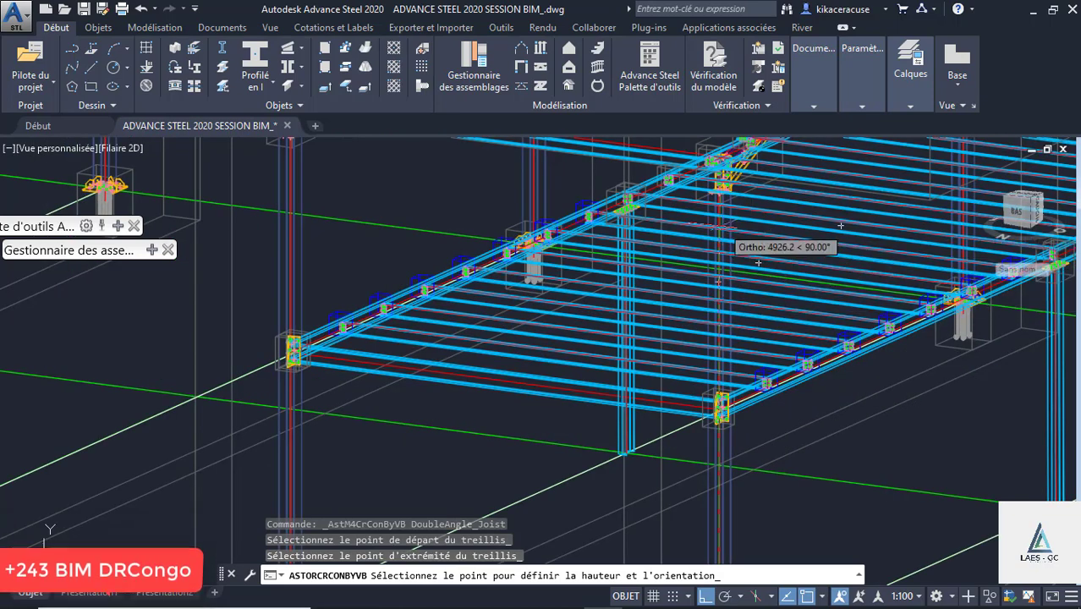
pyautogui.scroll(2, 717, 222)
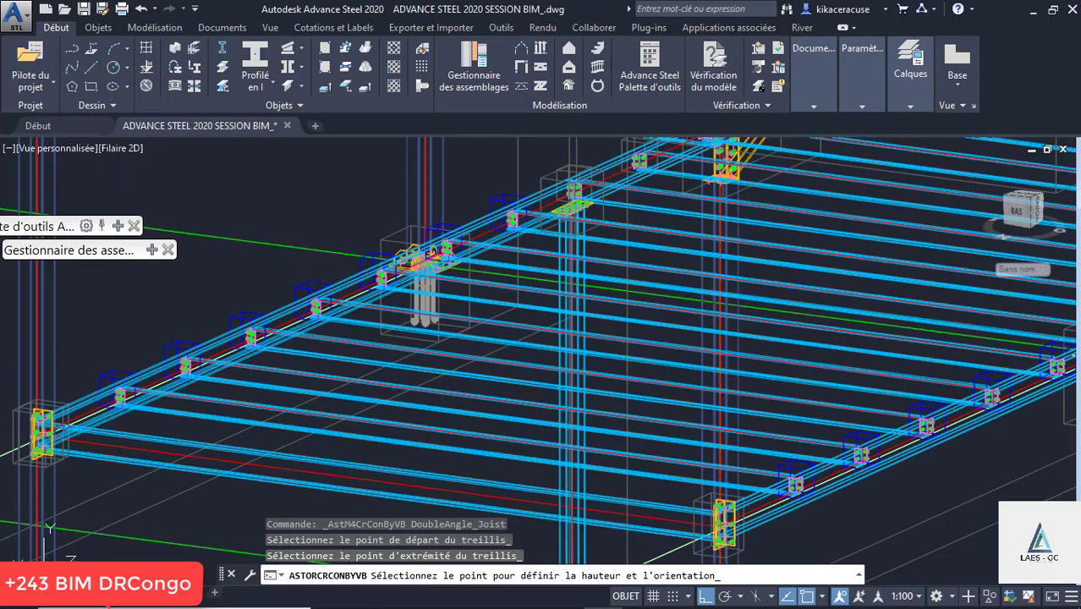
pyautogui.click(732, 205)
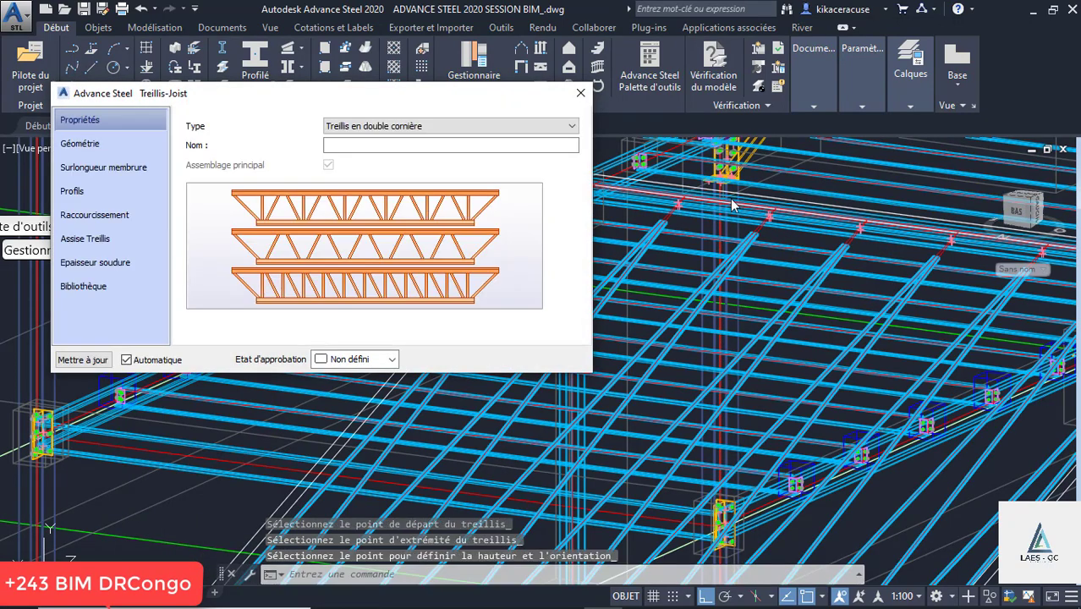
pyautogui.scroll(-3, 850, 183)
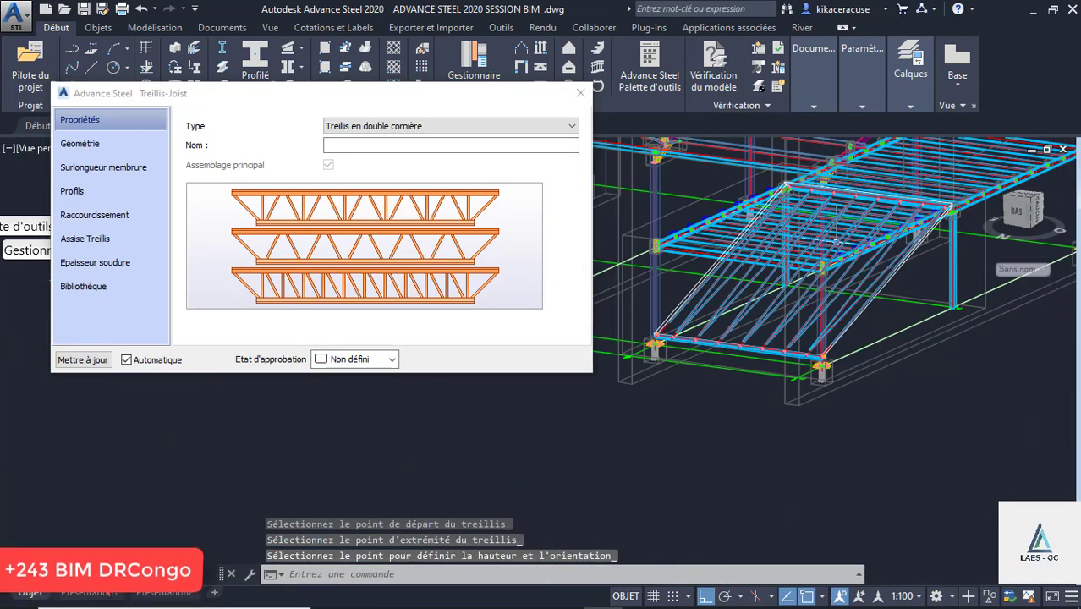
# Close the double-angle joist's properties and undo the joist together with the last visual style change.
pyautogui.scroll(3, 902, 303)
pyautogui.scroll(-4, 902, 303)
pyautogui.scroll(2, 883, 261)
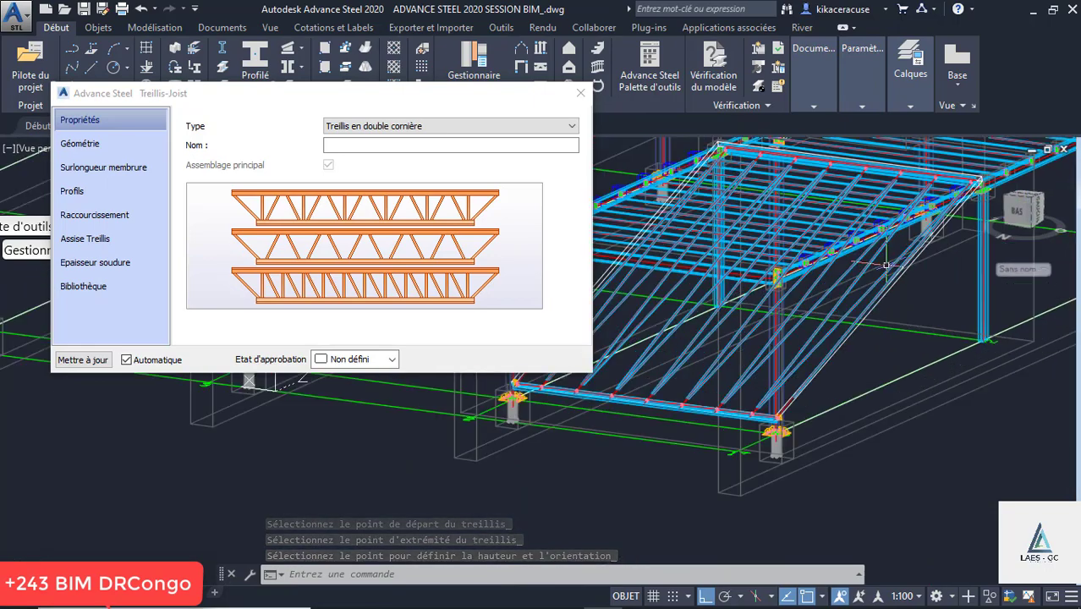
pyautogui.click(580, 91)
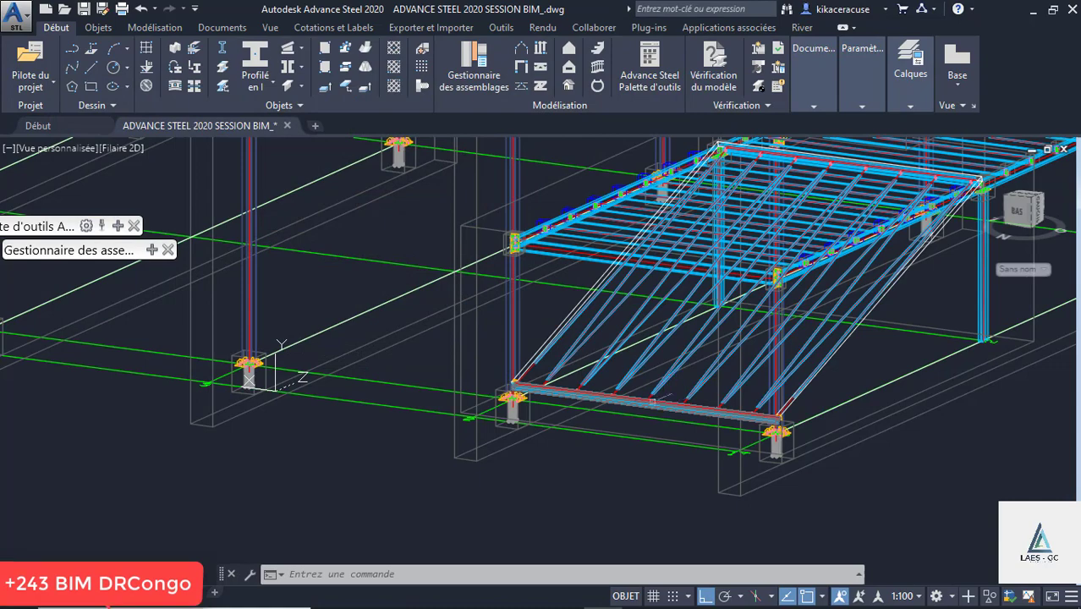
pyautogui.scroll(8, 583, 389)
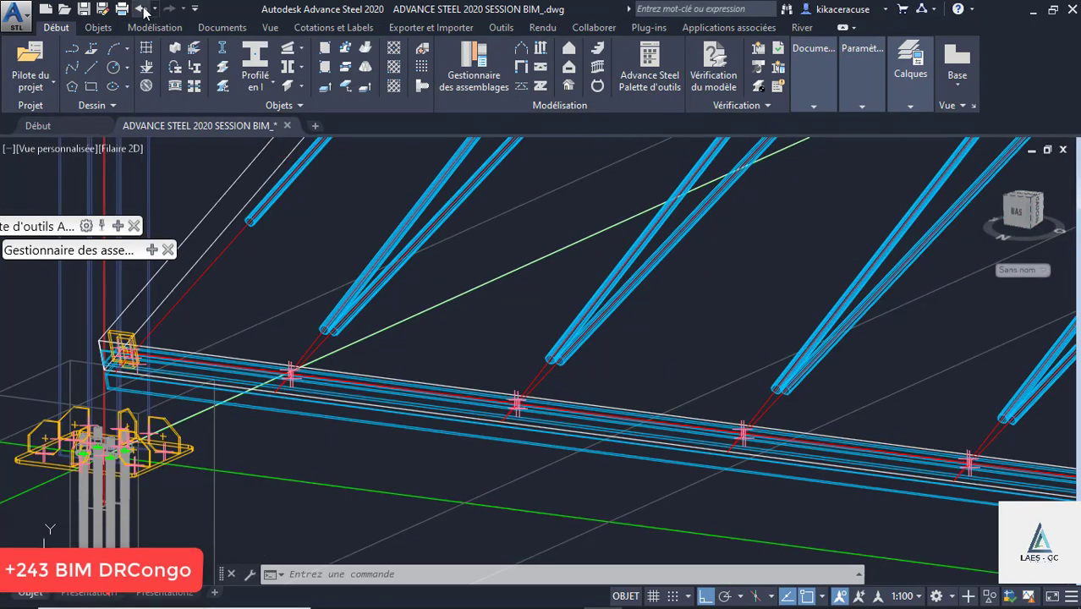
pyautogui.click(141, 9)
pyautogui.click(141, 8)
pyautogui.scroll(-6, 605, 327)
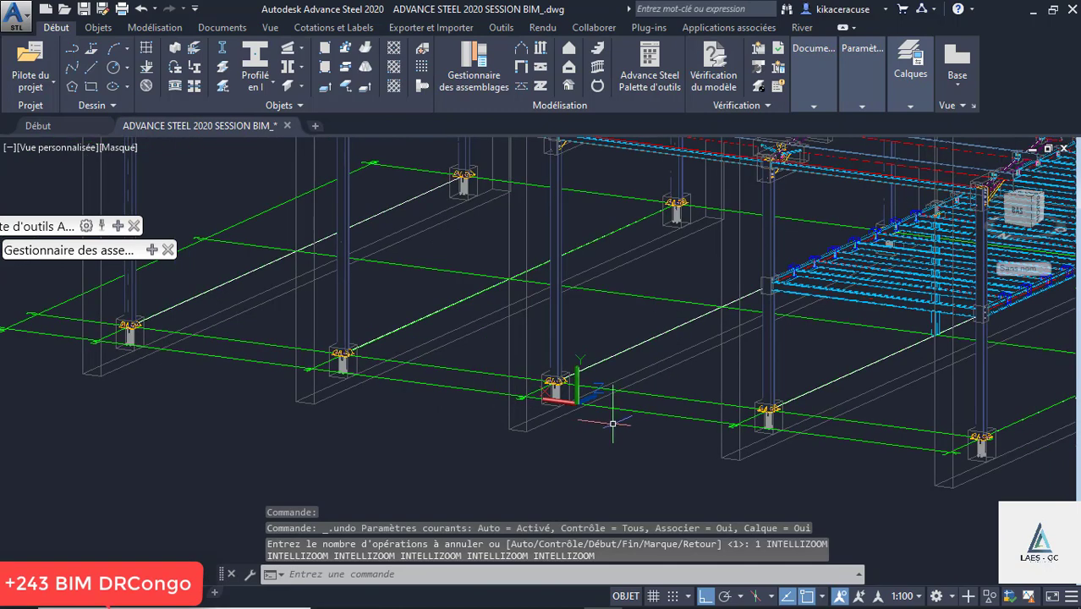
pyautogui.scroll(-2, 613, 424)
pyautogui.scroll(3, 884, 431)
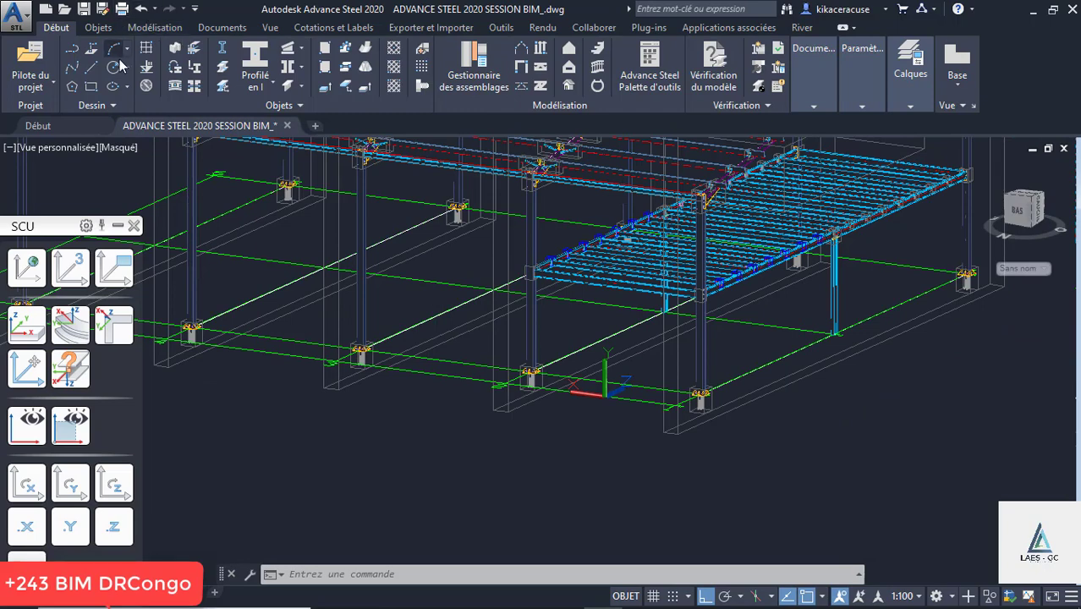
# Set the visual style back to Filaire 2D, abandoning the bracing command that is waiting for its first point.
pyautogui.click(148, 28)
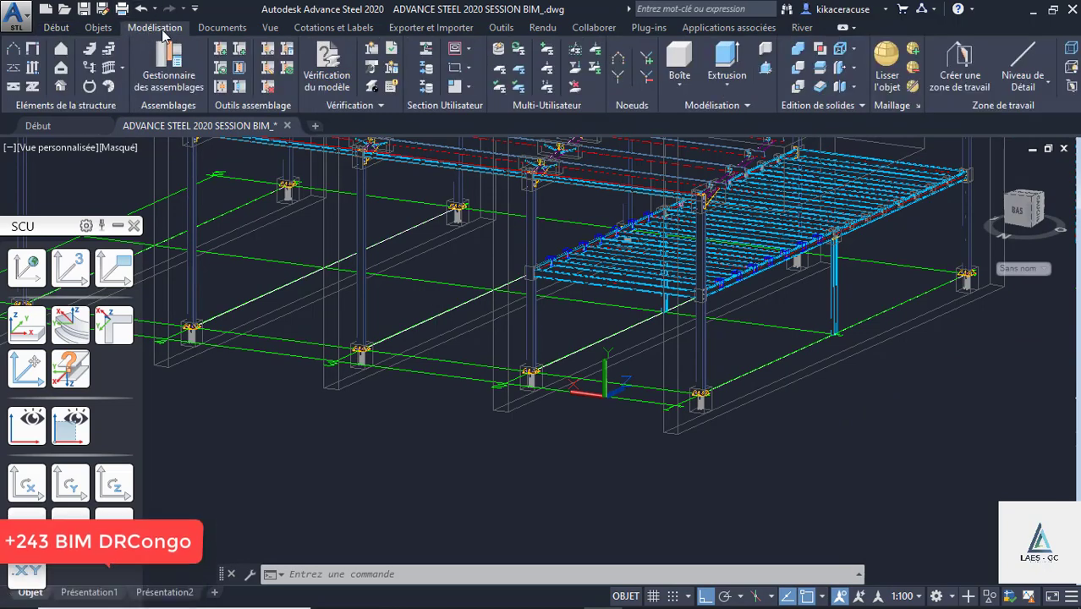
pyautogui.click(13, 69)
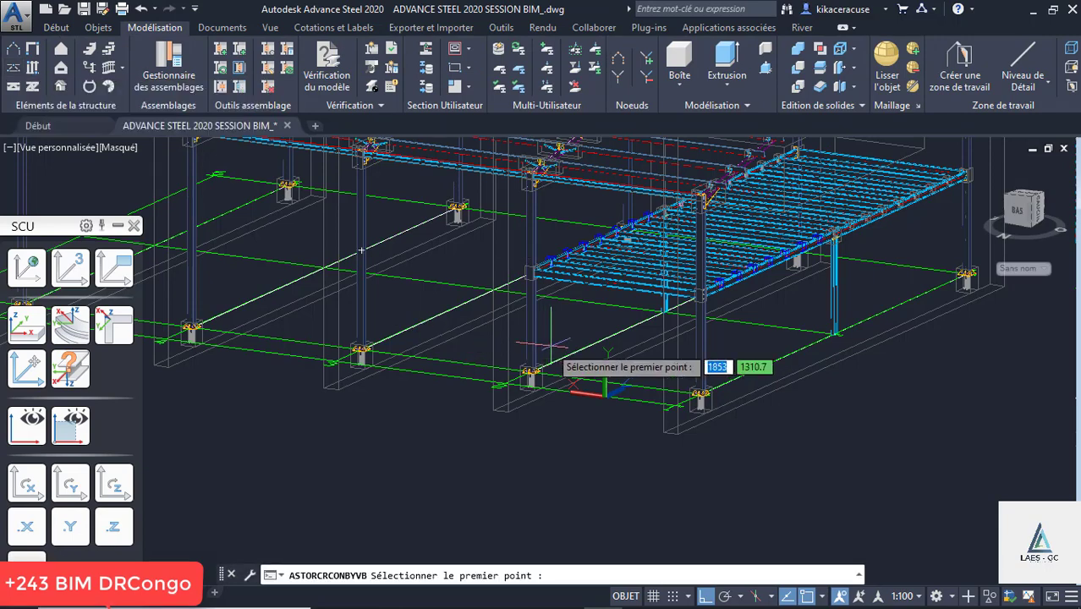
pyautogui.scroll(6, 551, 343)
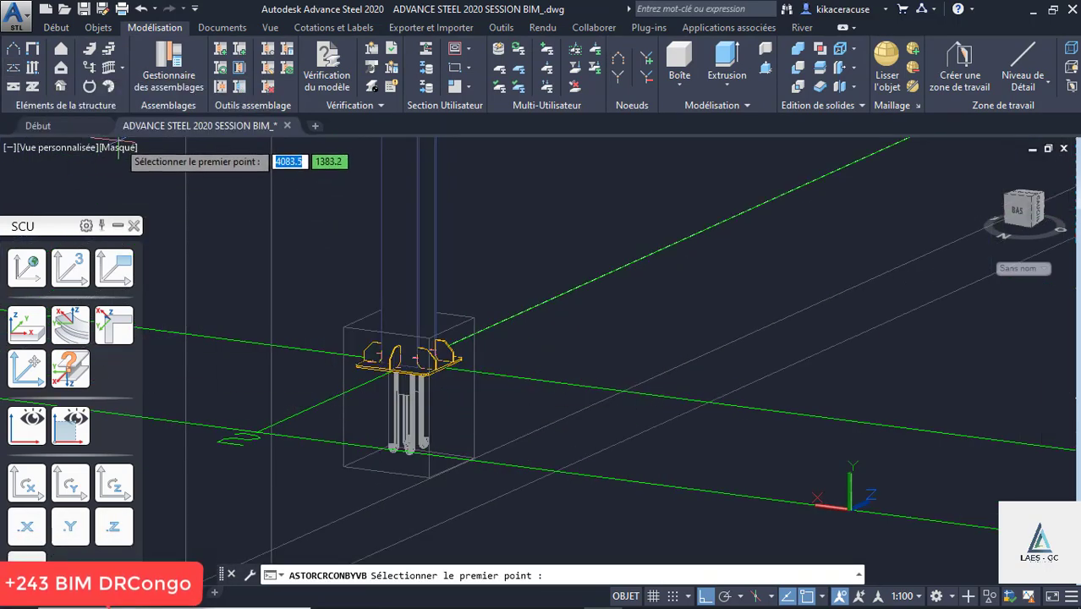
pyautogui.click(118, 149)
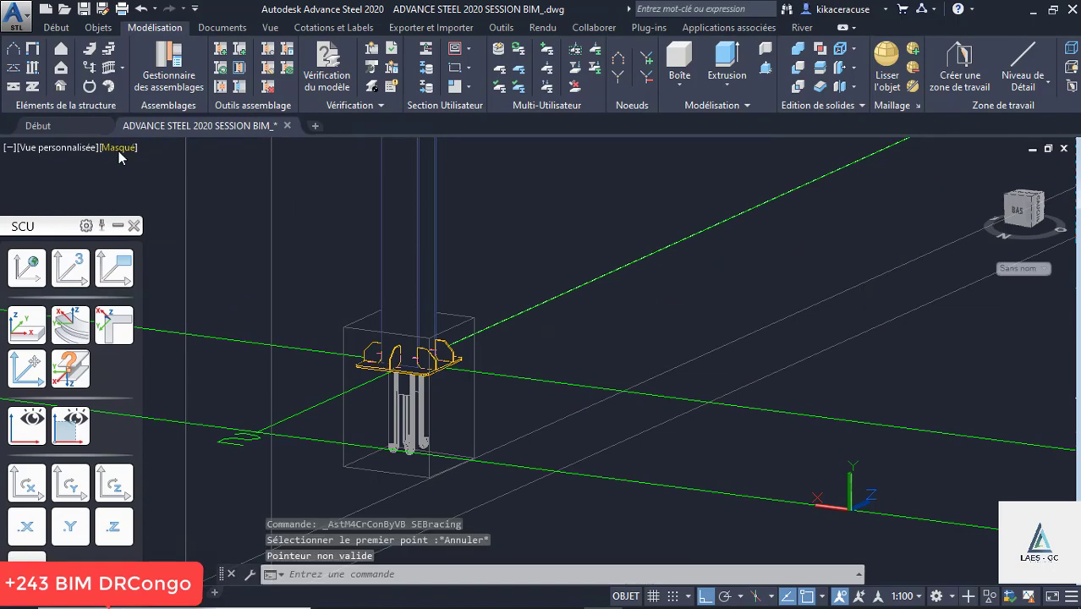
pyautogui.click(161, 188)
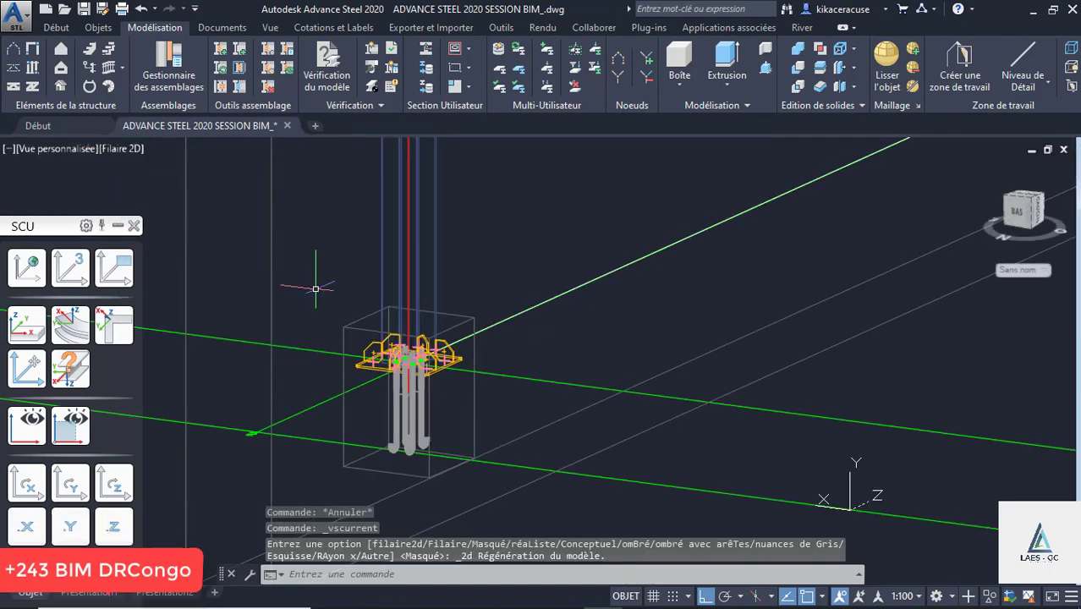
# Try to create a parametric cross bracing between the two outer columns of the mezzanine bay, picking both points just above the column bases.
pyautogui.click(13, 68)
pyautogui.scroll(4, 355, 309)
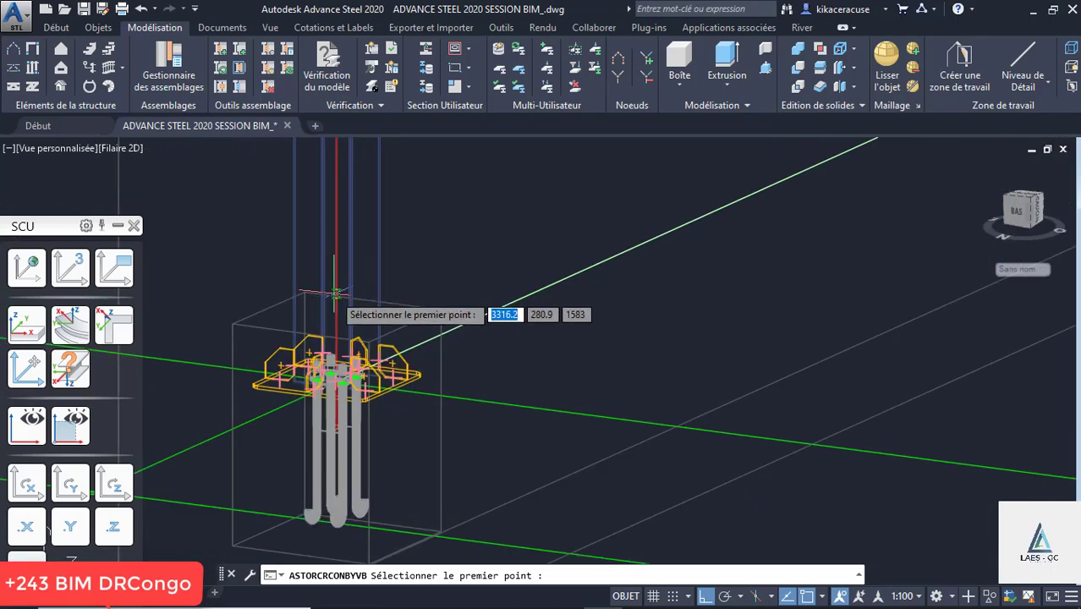
pyautogui.click(336, 293)
pyautogui.scroll(-3, 330, 313)
pyautogui.scroll(3, 711, 355)
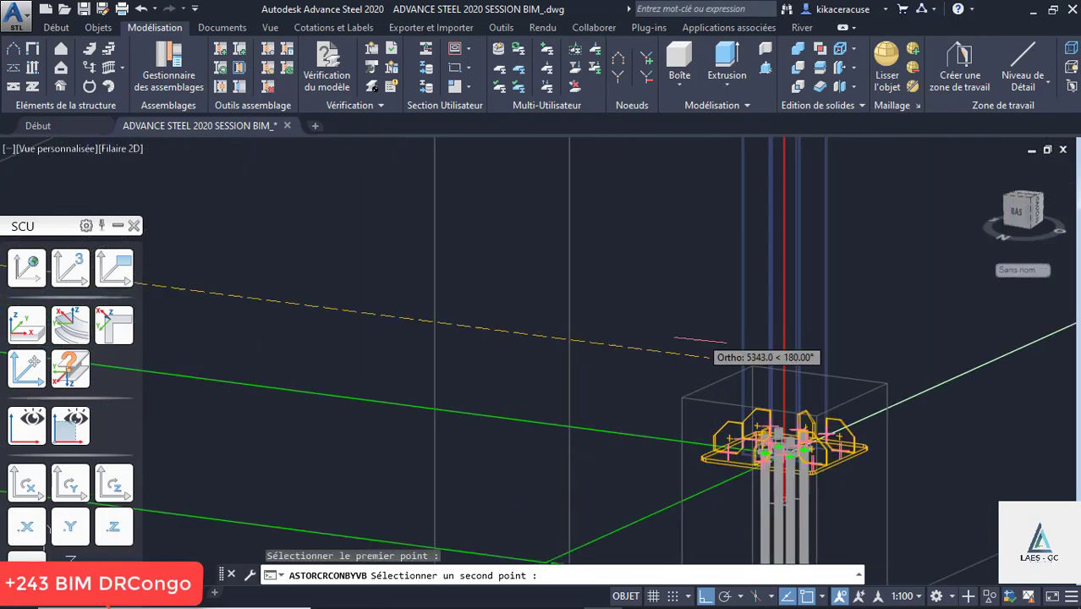
pyautogui.click(779, 365)
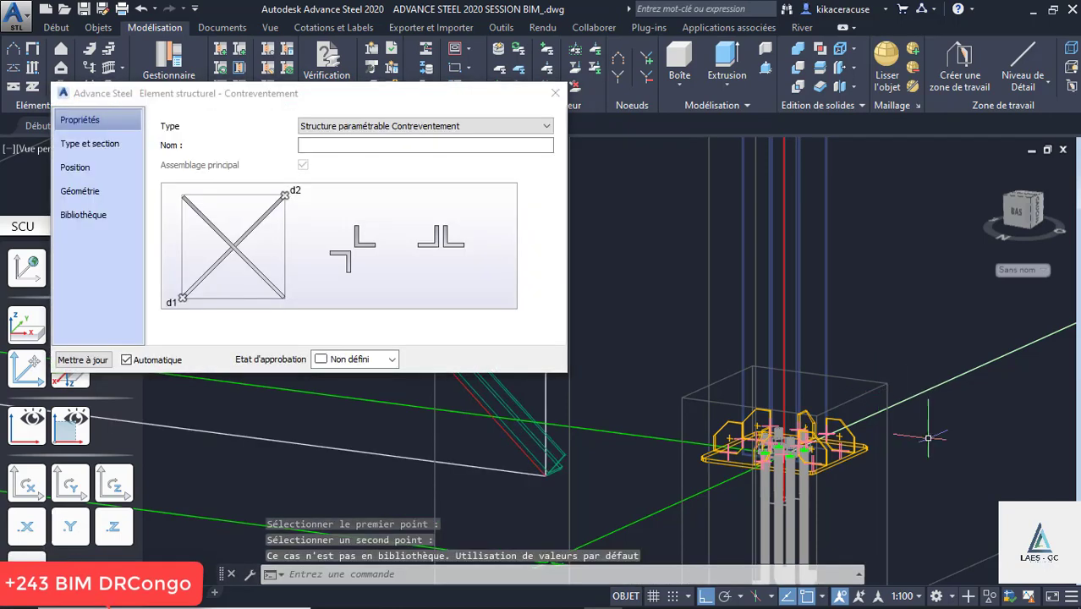
pyautogui.scroll(-5, 928, 438)
pyautogui.scroll(-4, 622, 212)
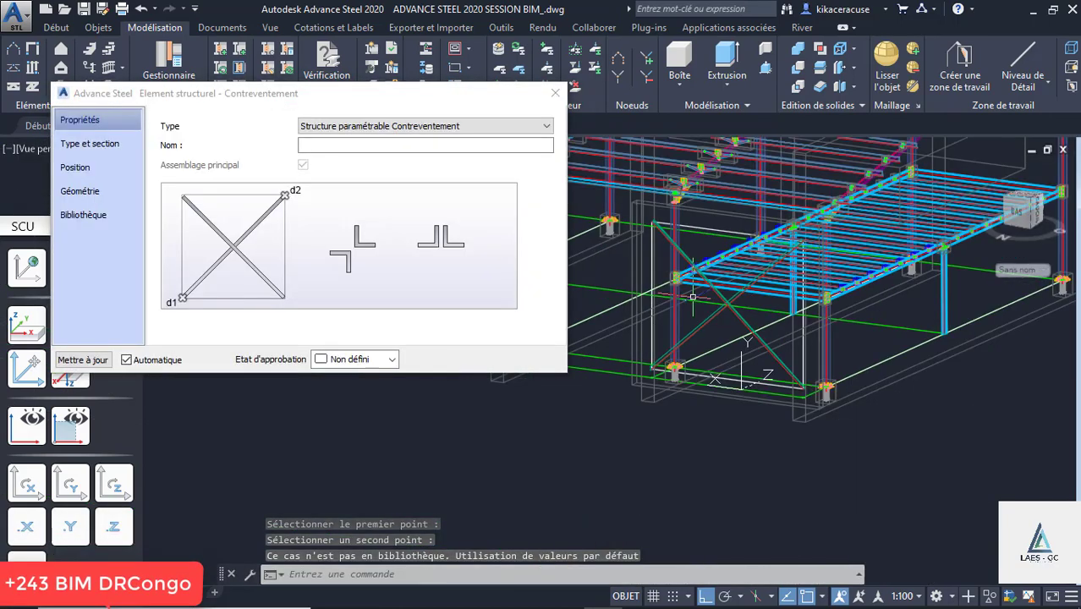
pyautogui.keyDown('shift'); pyautogui.moveTo(795, 338); pyautogui.dragTo(876, 328, button='middle'); pyautogui.keyUp('shift')
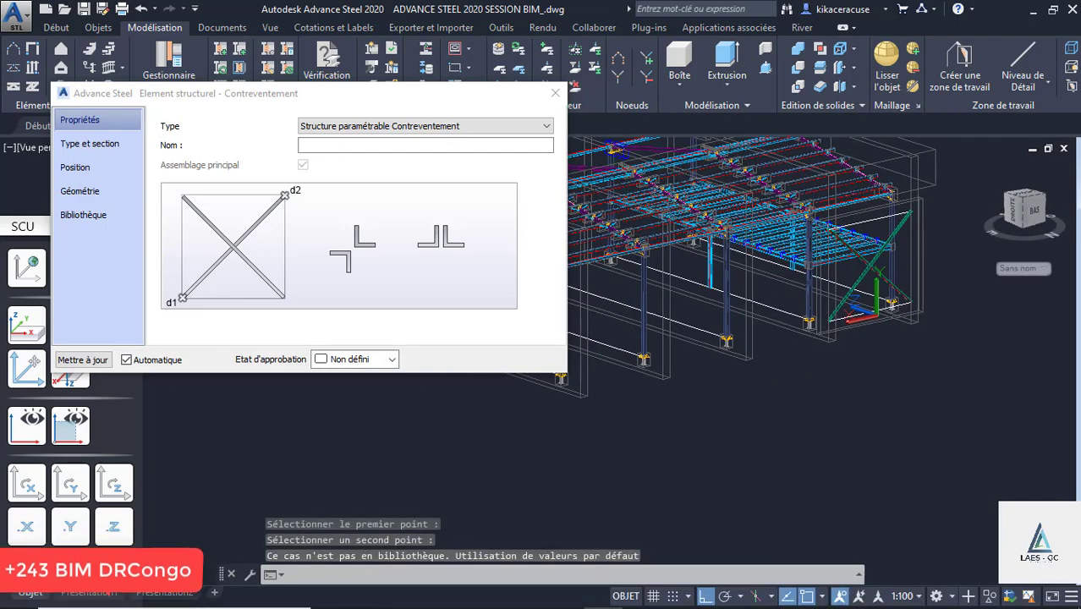
pyautogui.scroll(6, 912, 193)
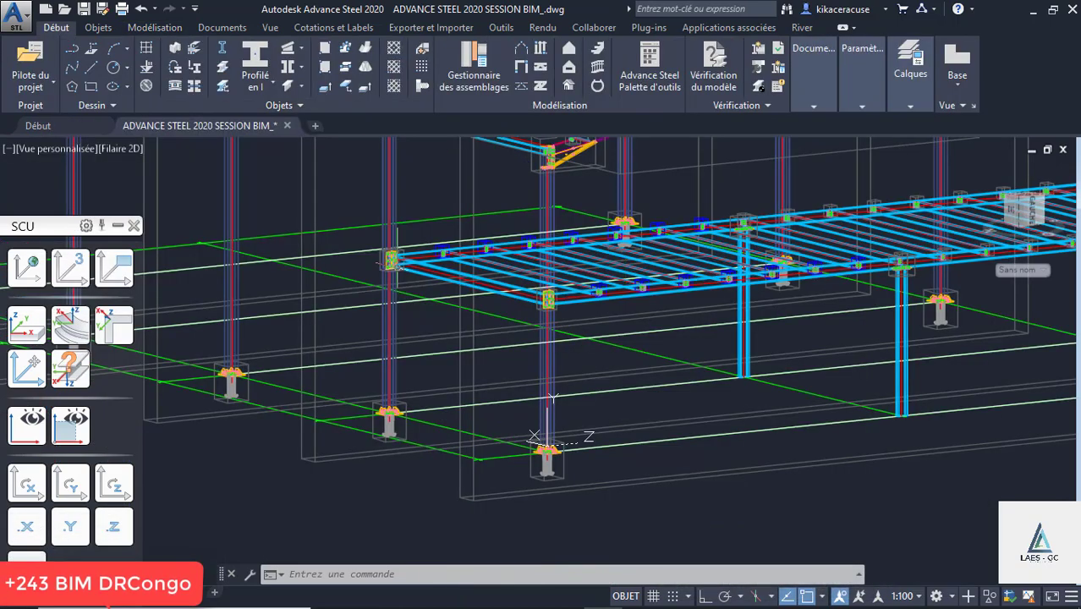
# Create a diagonal I-profile beam from one outer column's axis just above its base to the midpoint of the mezzanine edge beam.
pyautogui.scroll(4, 389, 401)
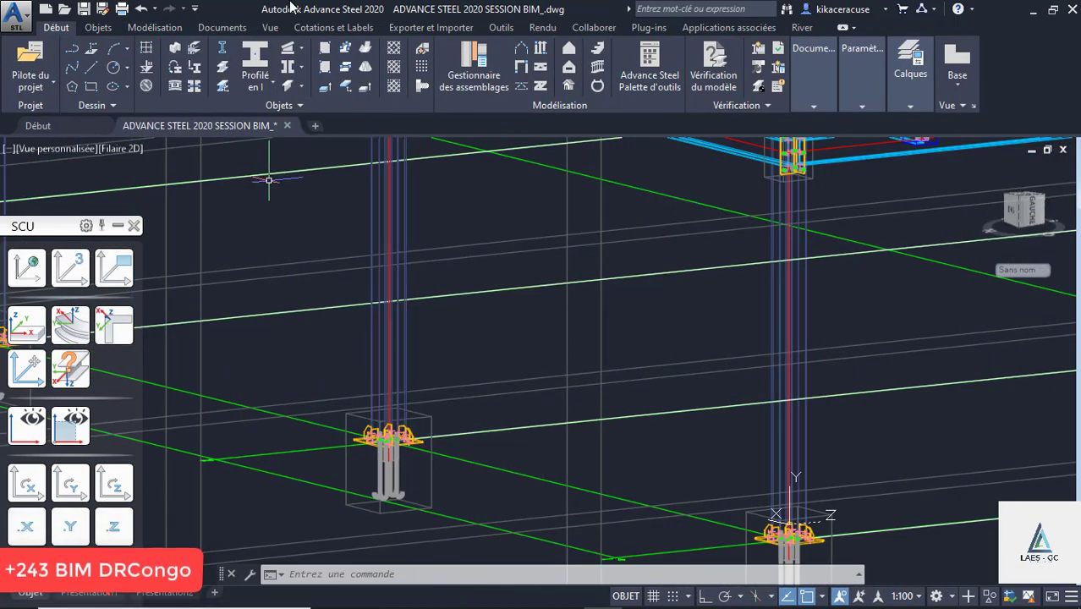
pyautogui.click(249, 80)
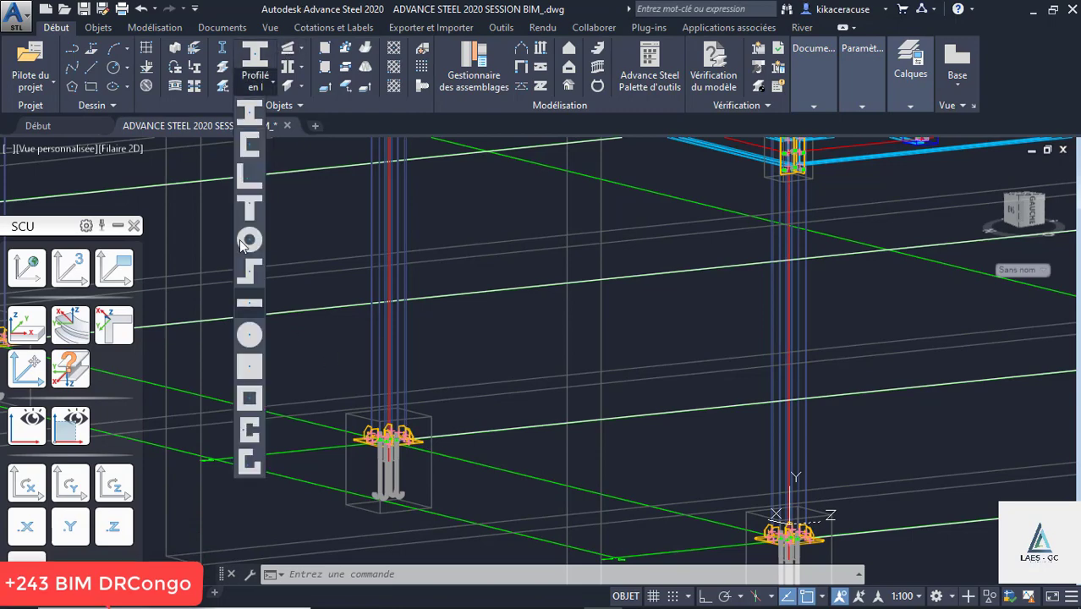
pyautogui.click(249, 113)
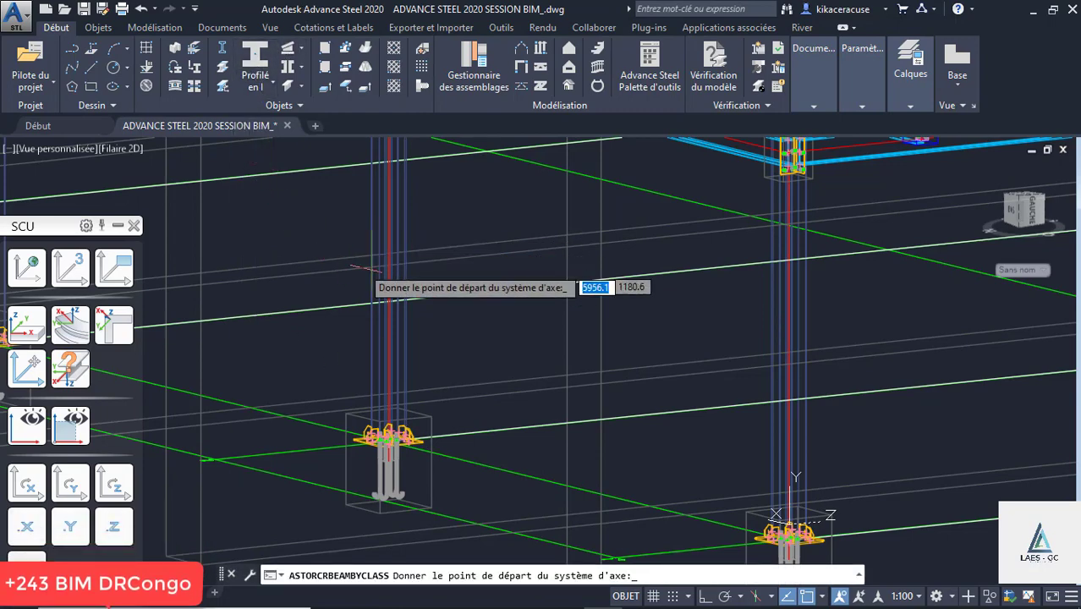
pyautogui.scroll(2, 465, 402)
pyautogui.scroll(2, 305, 399)
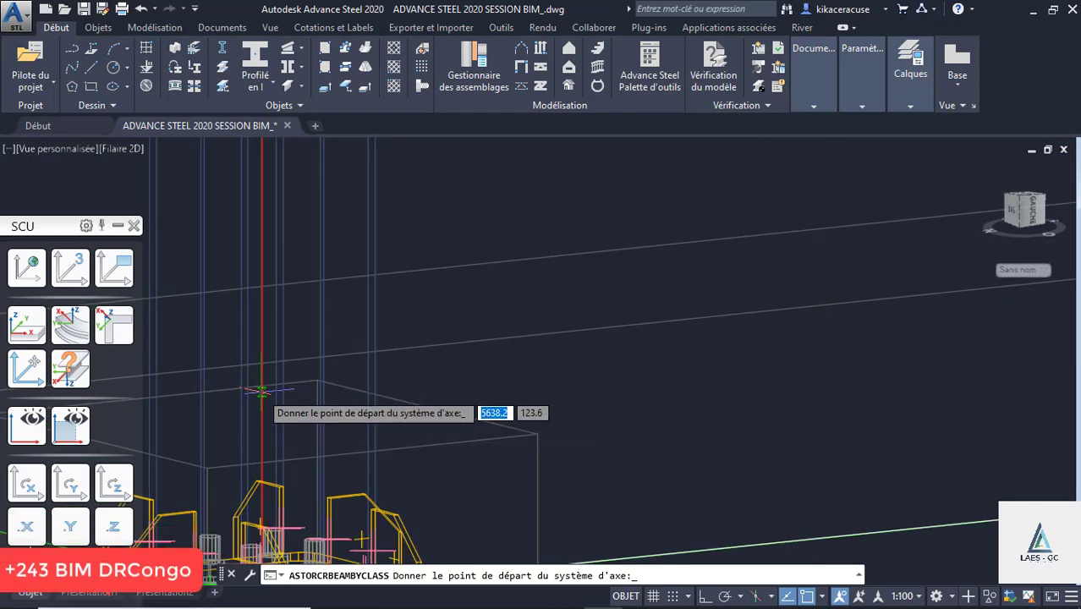
pyautogui.click(288, 396)
pyautogui.scroll(-2, 302, 400)
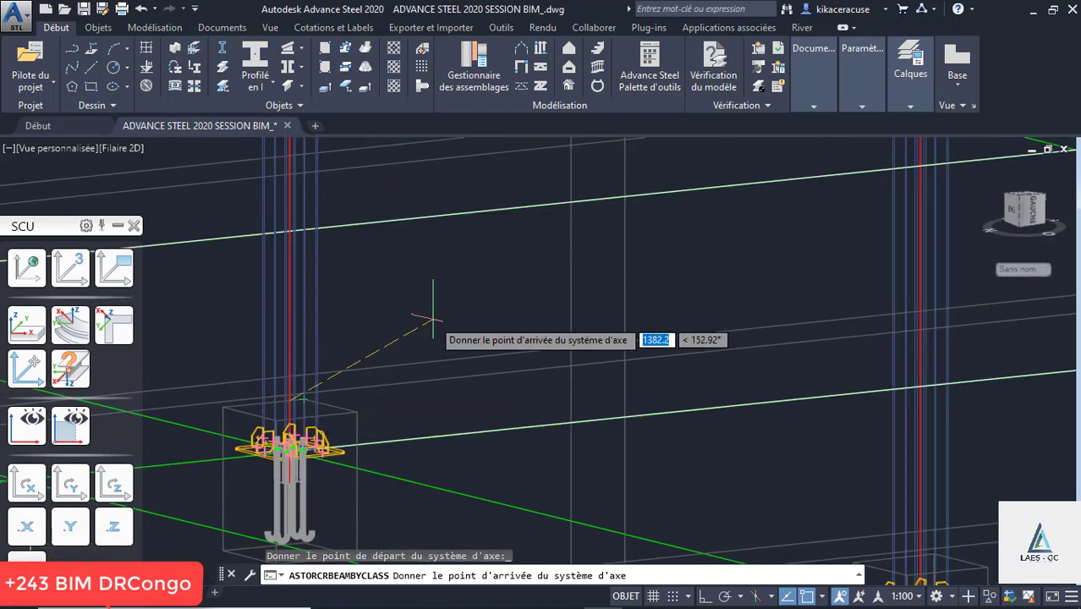
pyautogui.scroll(-3, 431, 322)
pyautogui.scroll(3, 460, 175)
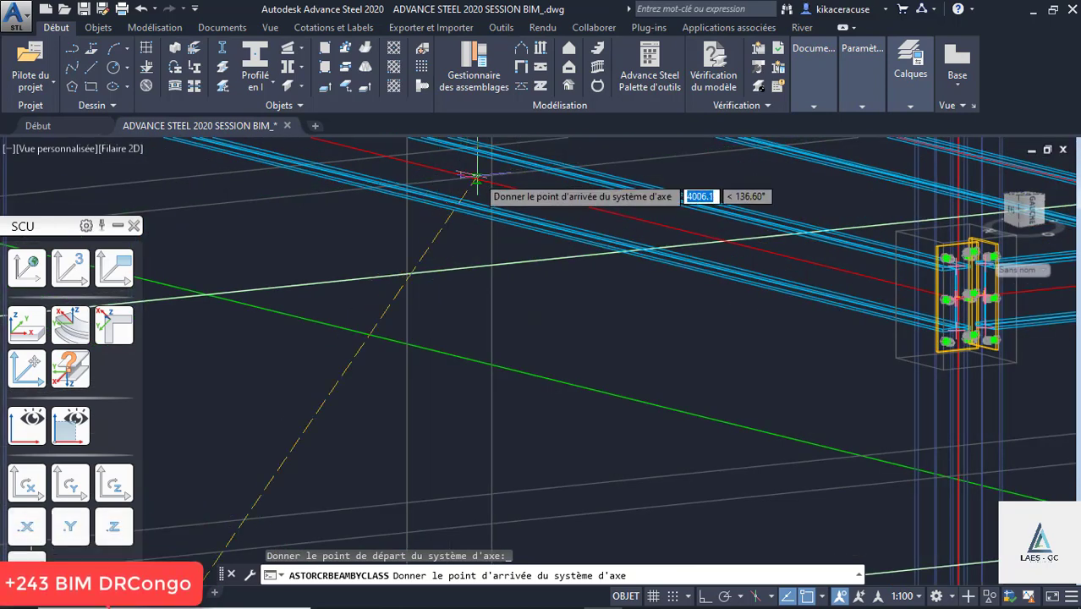
pyautogui.click(476, 177)
pyautogui.scroll(-4, 478, 175)
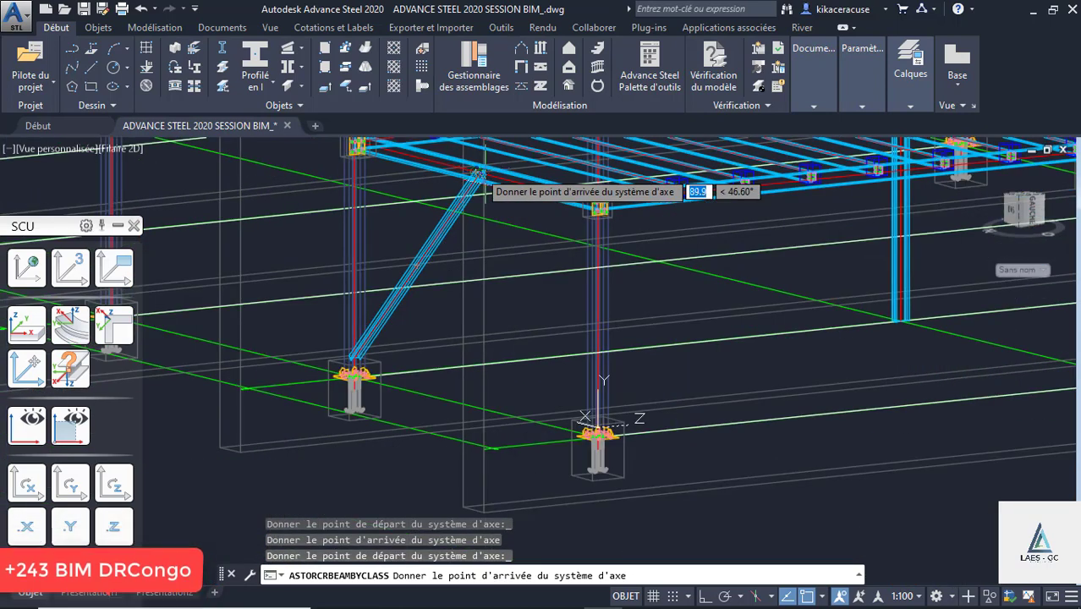
# Create the mirrored I-profile diagonal from the edge beam's midpoint down to the other outer column just above its base, with ortho off.
pyautogui.scroll(3, 591, 379)
pyautogui.scroll(-3, 598, 440)
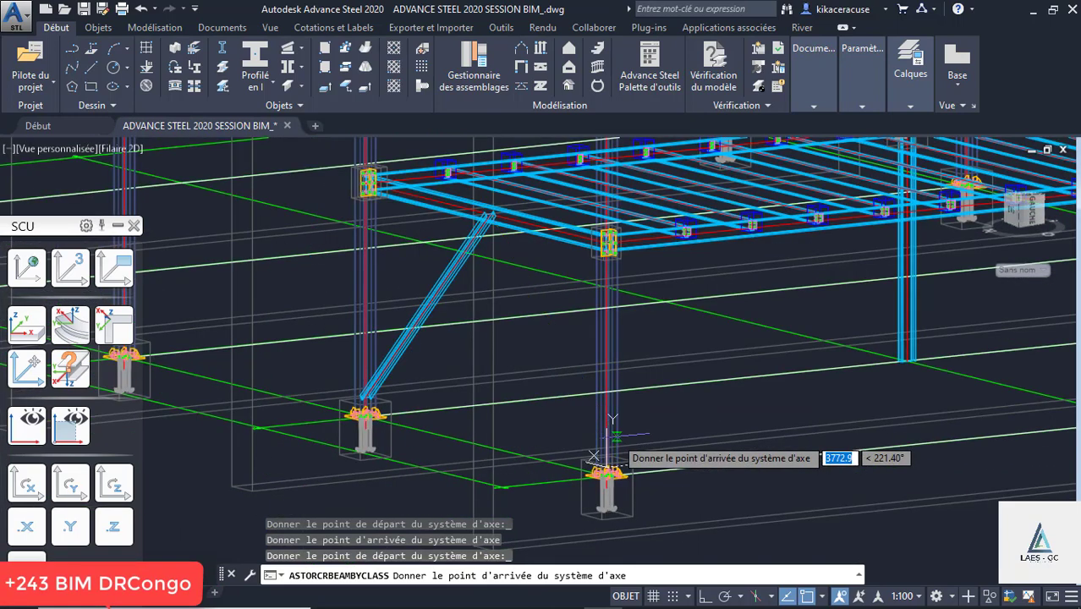
pyautogui.scroll(3, 374, 399)
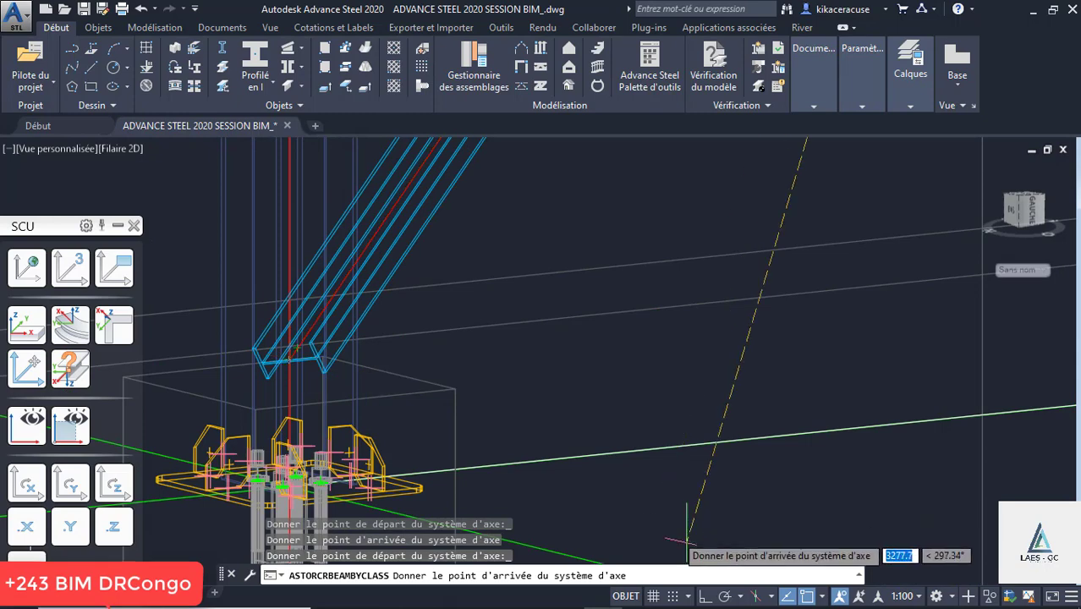
pyautogui.click(707, 597)
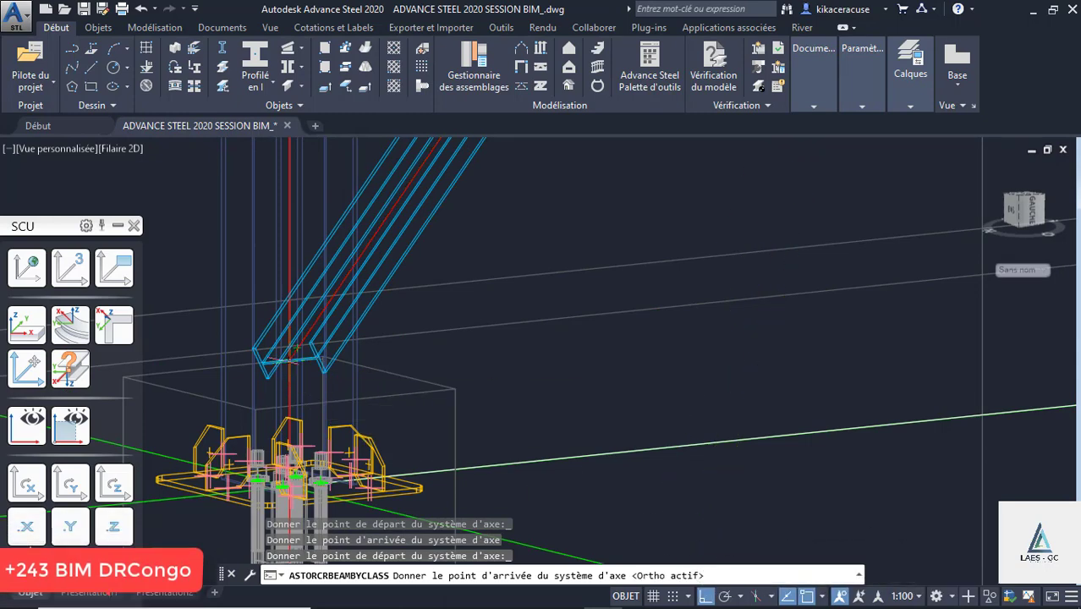
pyautogui.scroll(-5, 298, 347)
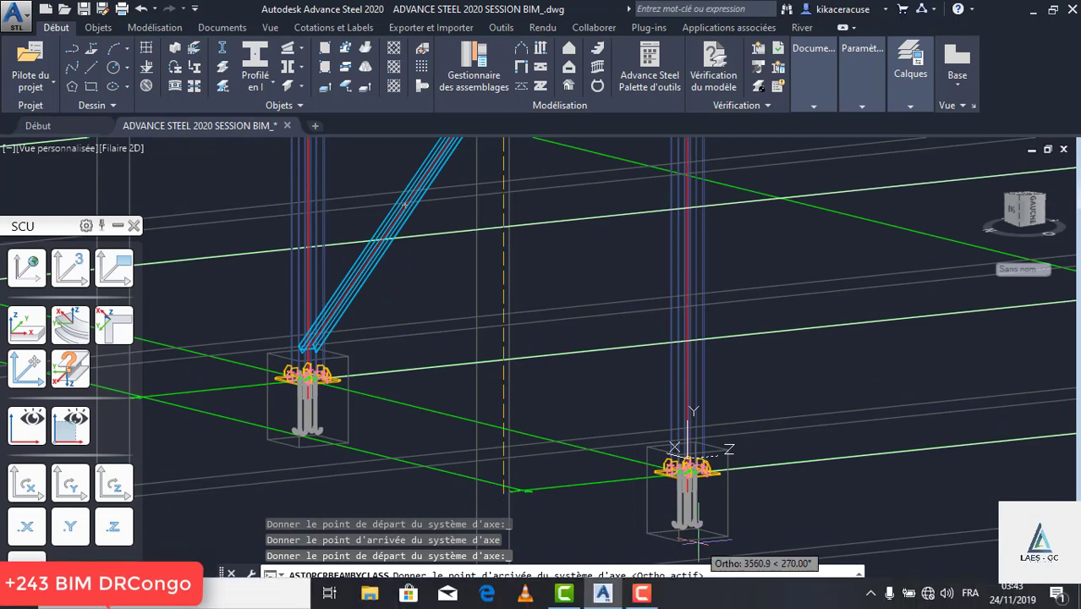
pyautogui.click(707, 597)
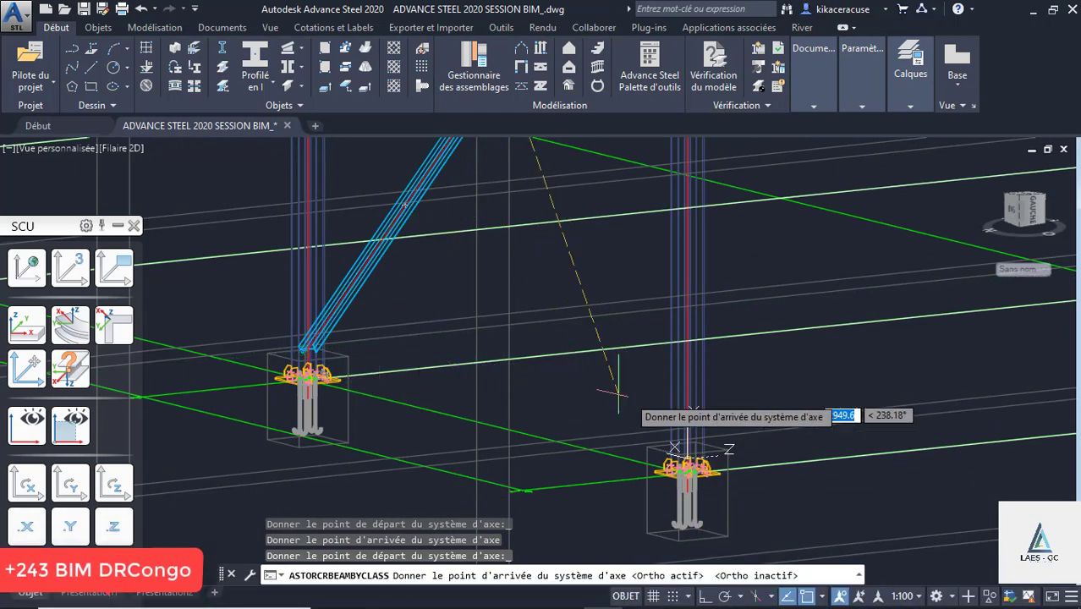
pyautogui.scroll(4, 686, 412)
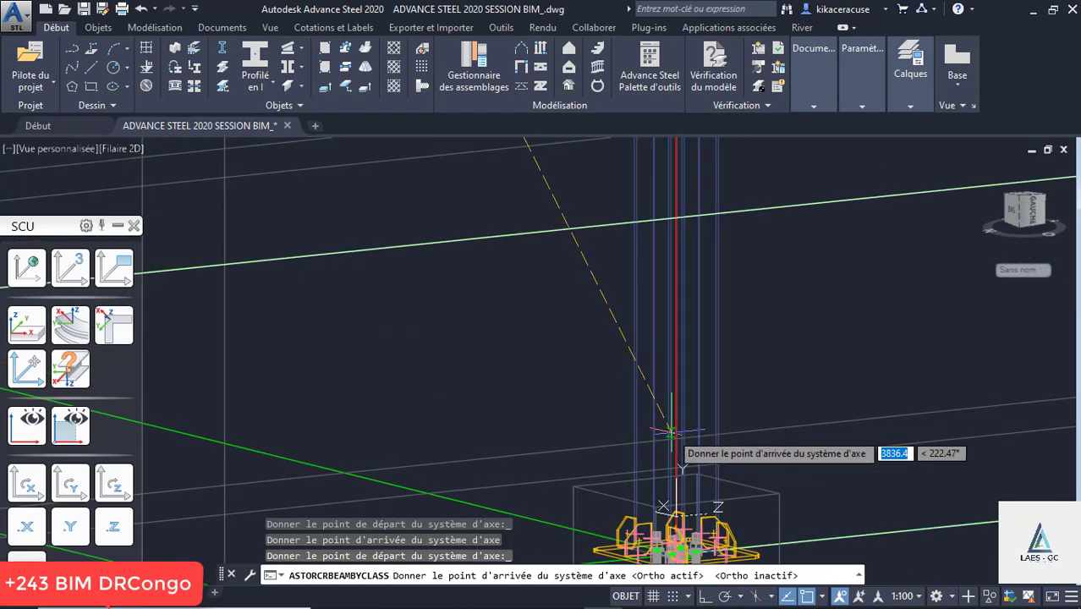
pyautogui.click(670, 431)
pyautogui.scroll(-4, 664, 423)
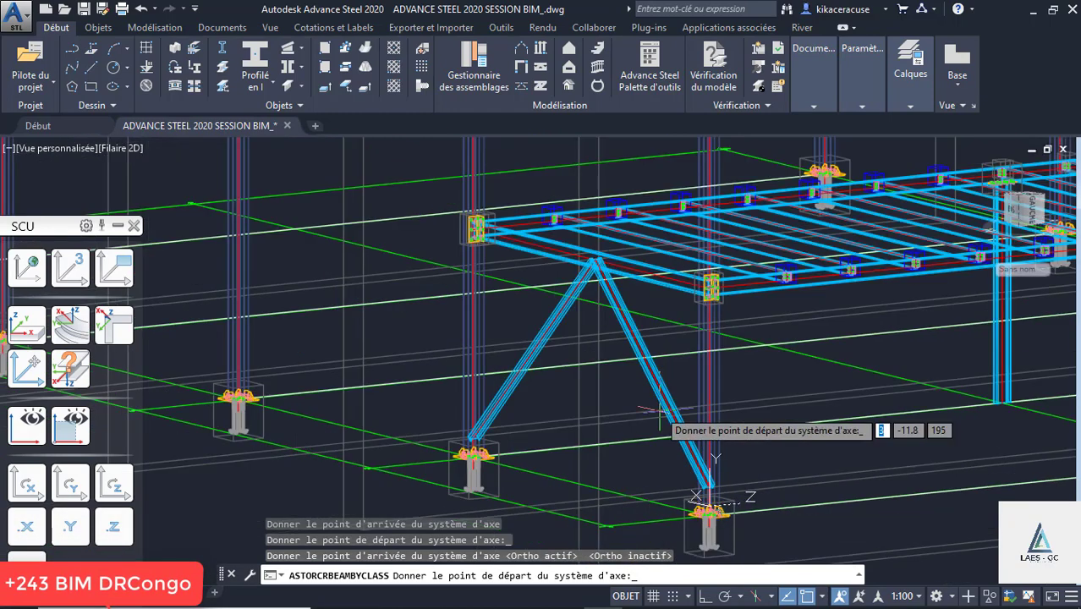
pyautogui.scroll(2, 658, 411)
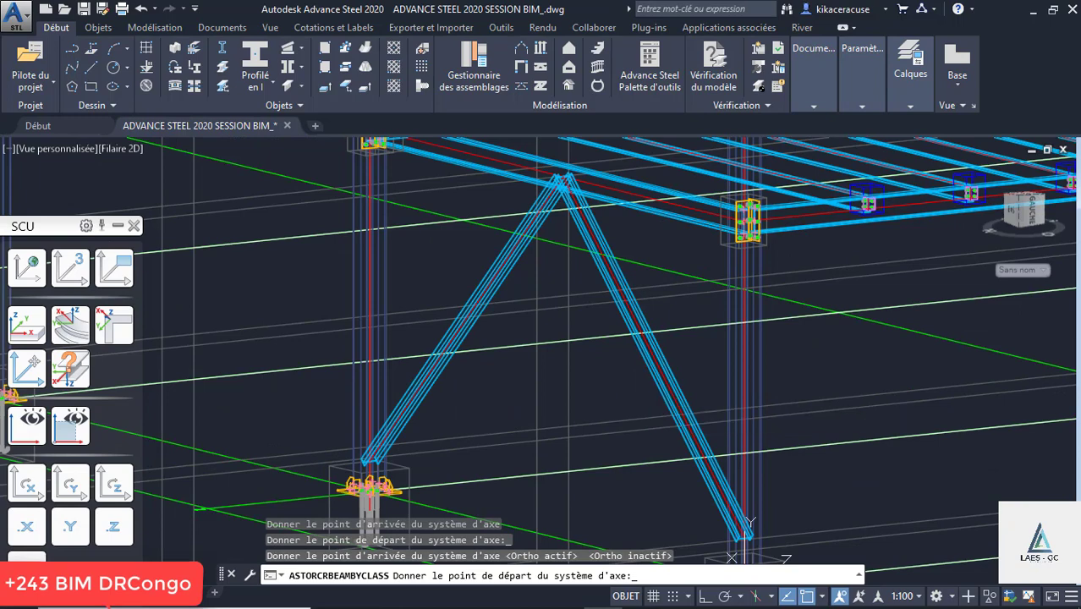
pyautogui.press('Escape')
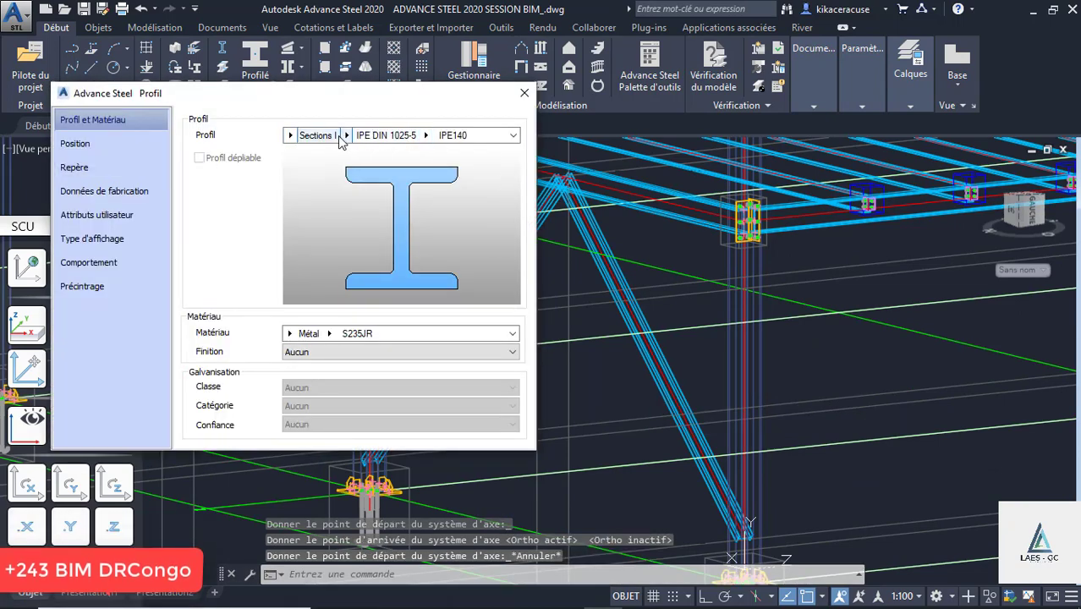
# Change the section class of both diagonals of the inverted-V brace from I sections to Cornière.
pyautogui.click(290, 135)
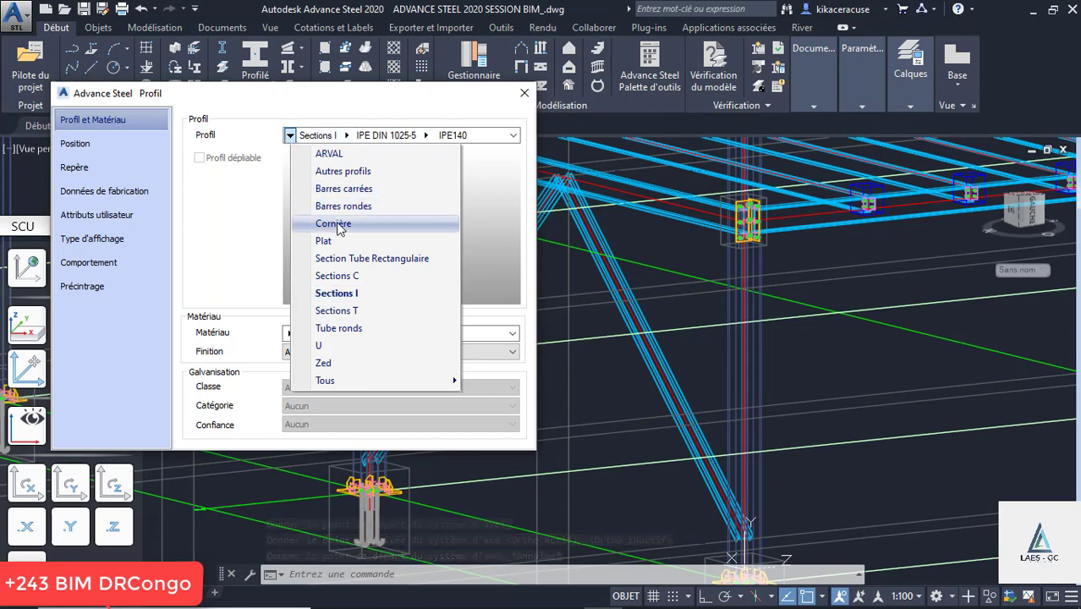
pyautogui.click(335, 224)
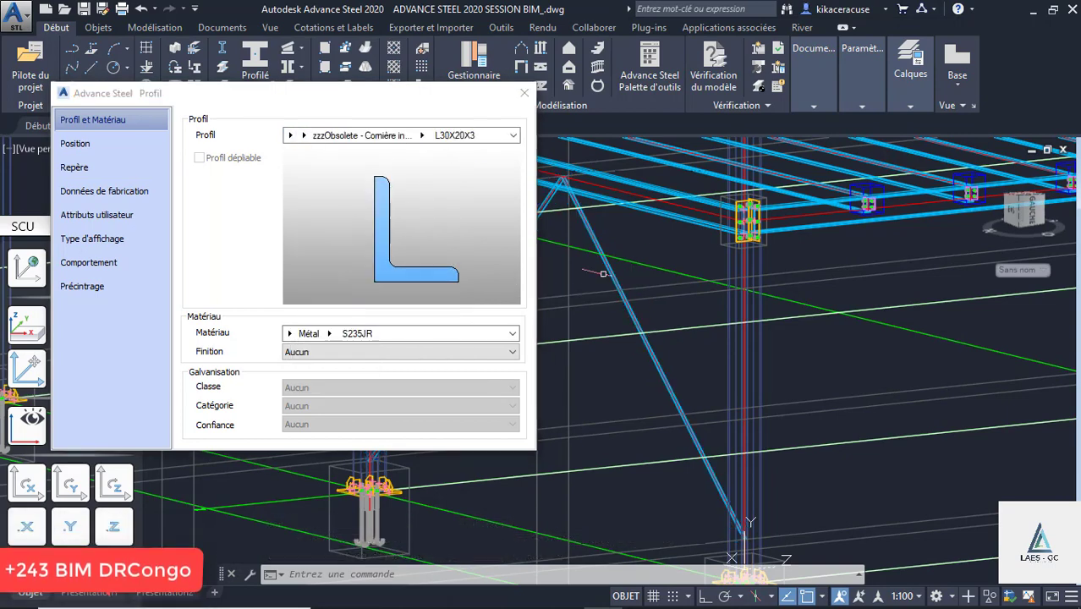
pyautogui.scroll(-4, 847, 358)
pyautogui.scroll(5, 748, 326)
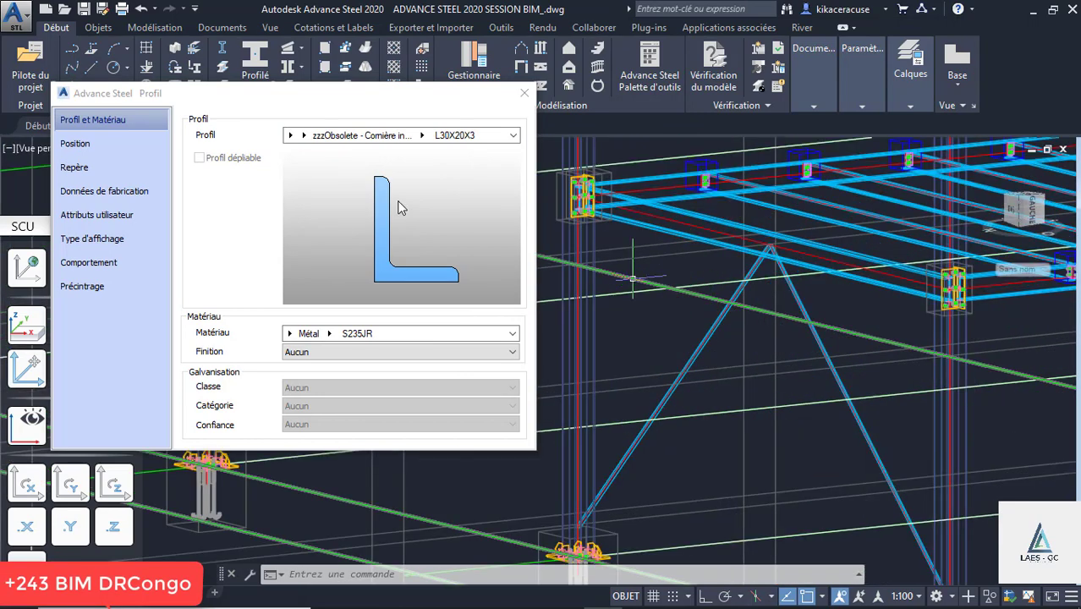
# Try the L90X60X6 angle size on both diagonals of the inverted-V brace and check their lower ends at the columns.
pyautogui.click(422, 136)
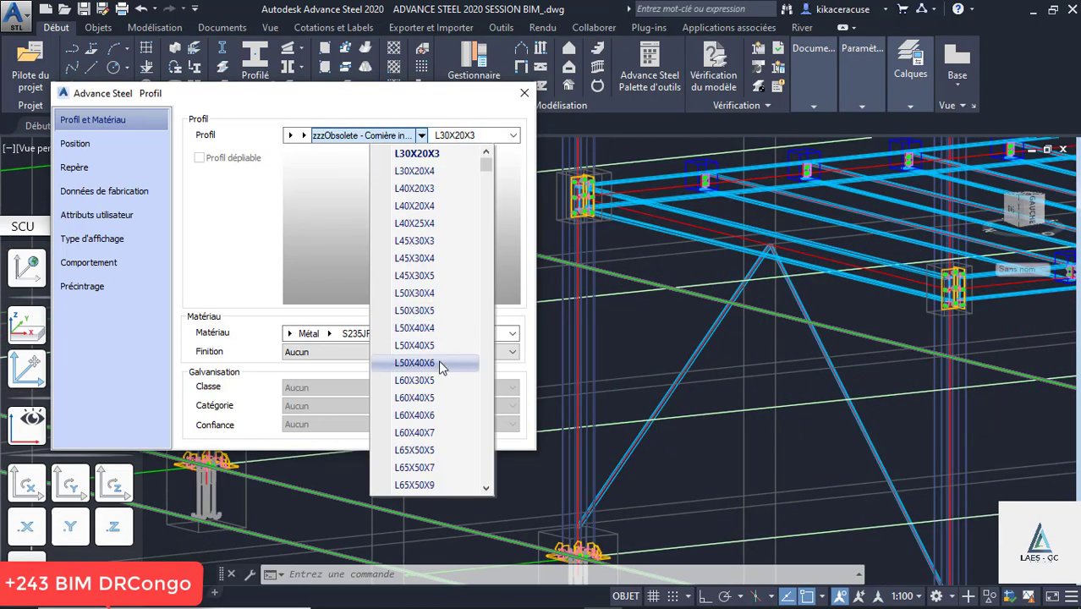
pyautogui.scroll(-4, 438, 414)
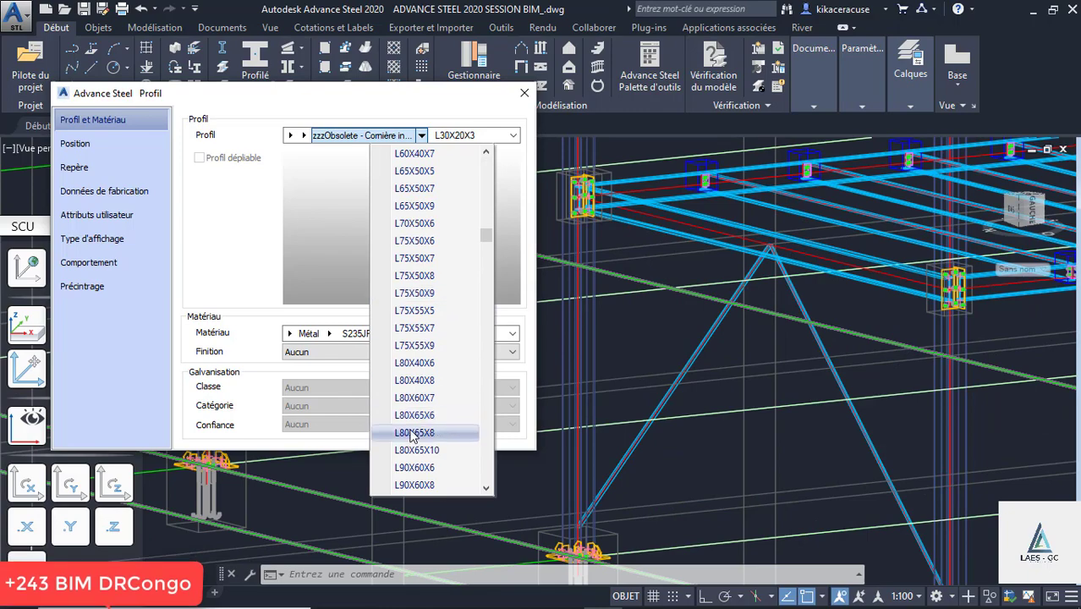
pyautogui.click(414, 468)
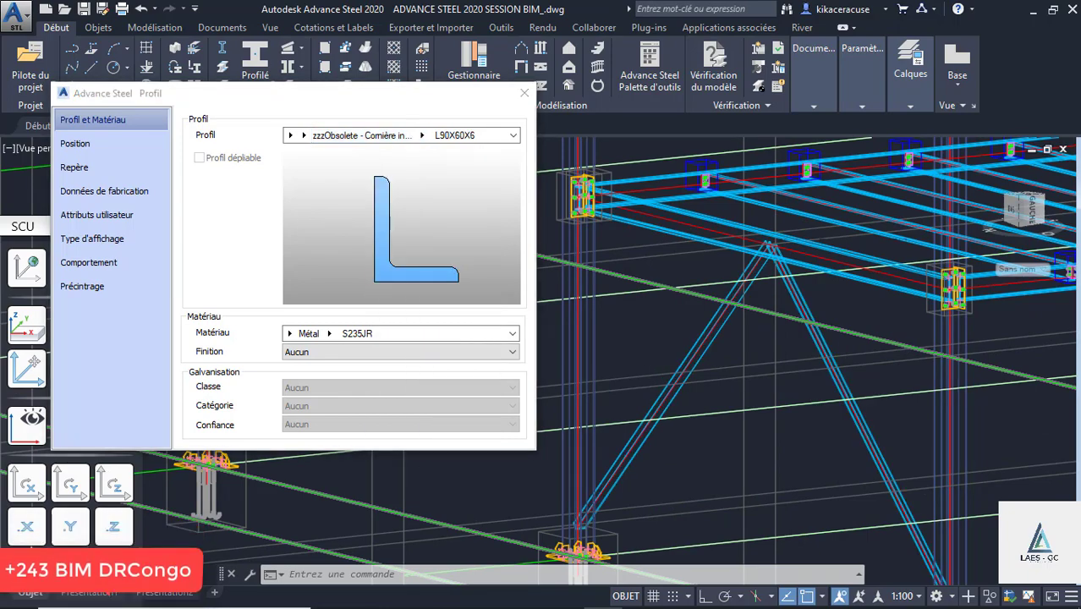
pyautogui.scroll(-4, 734, 360)
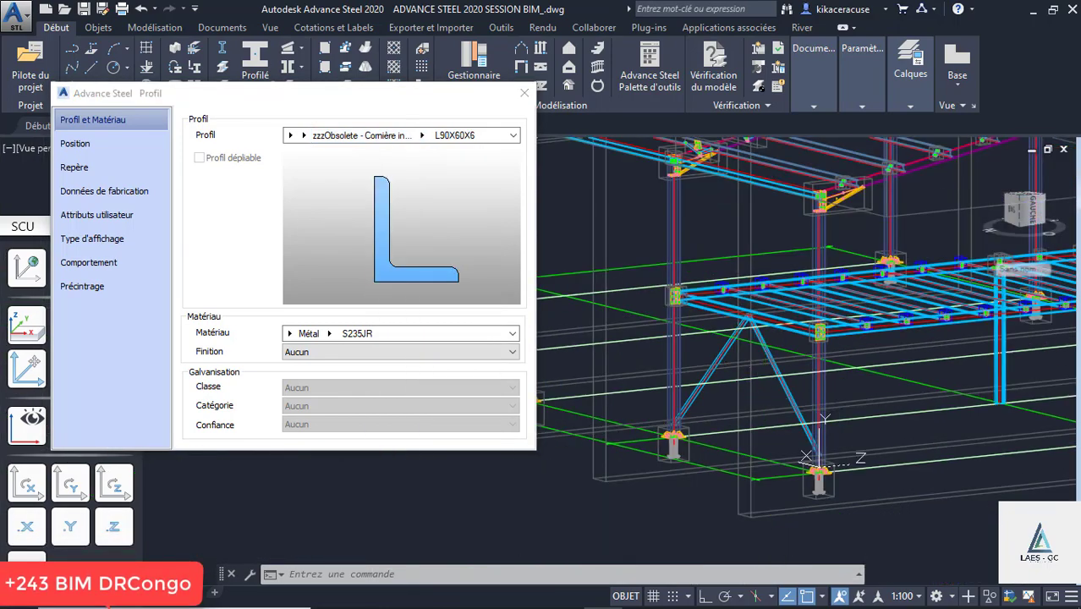
pyautogui.keyDown('shift'); pyautogui.moveTo(806, 456); pyautogui.dragTo(751, 415, button='middle'); pyautogui.keyUp('shift')
pyautogui.scroll(8, 667, 412)
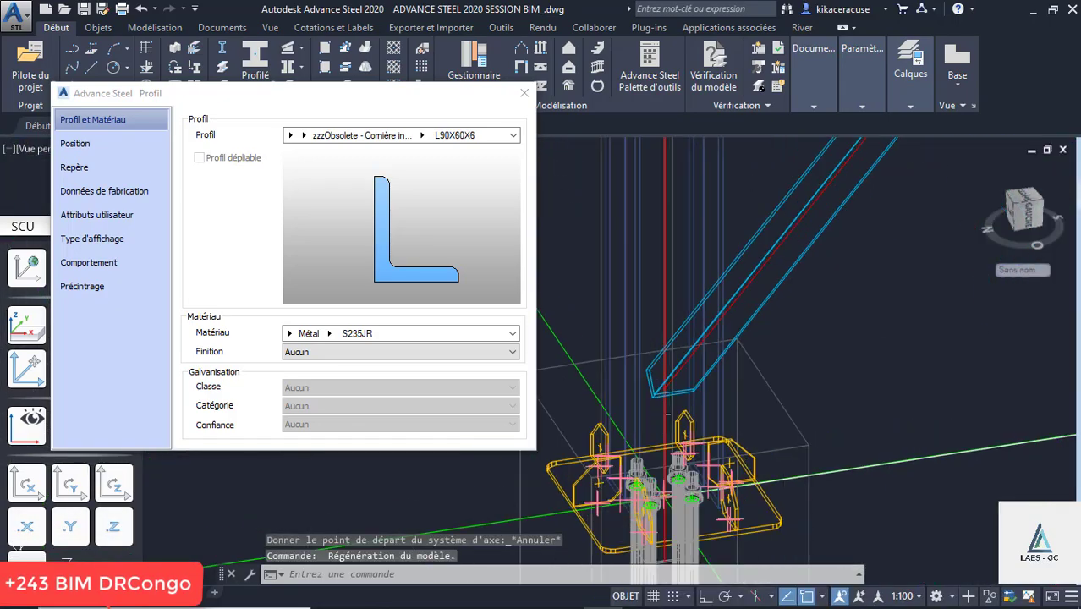
# Set the angle size of both inverted-V diagonals to L80X40X8 and close the profile properties.
pyautogui.click(421, 136)
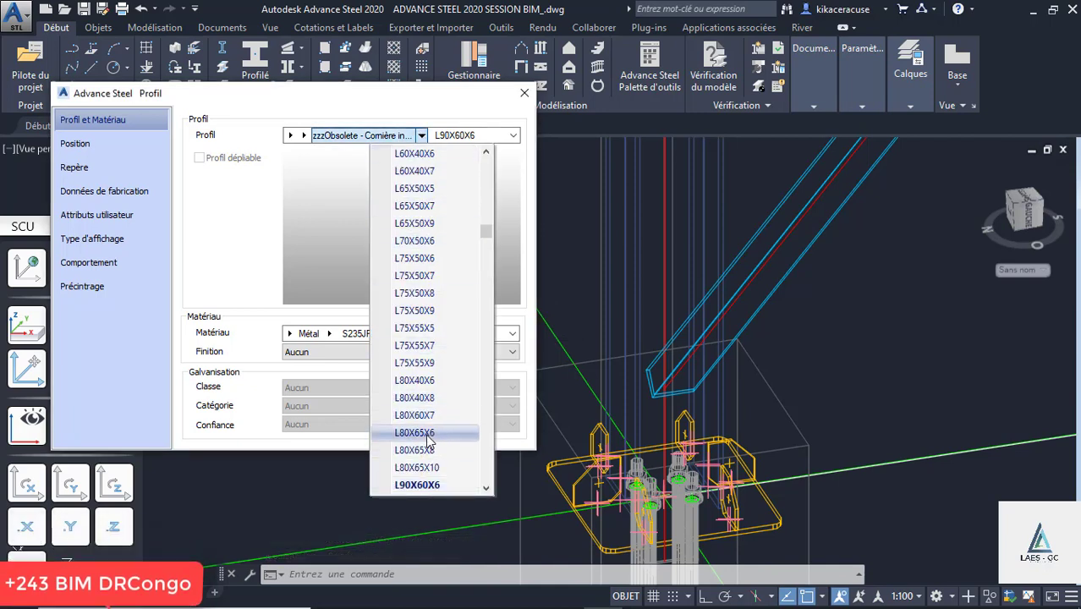
pyautogui.click(421, 397)
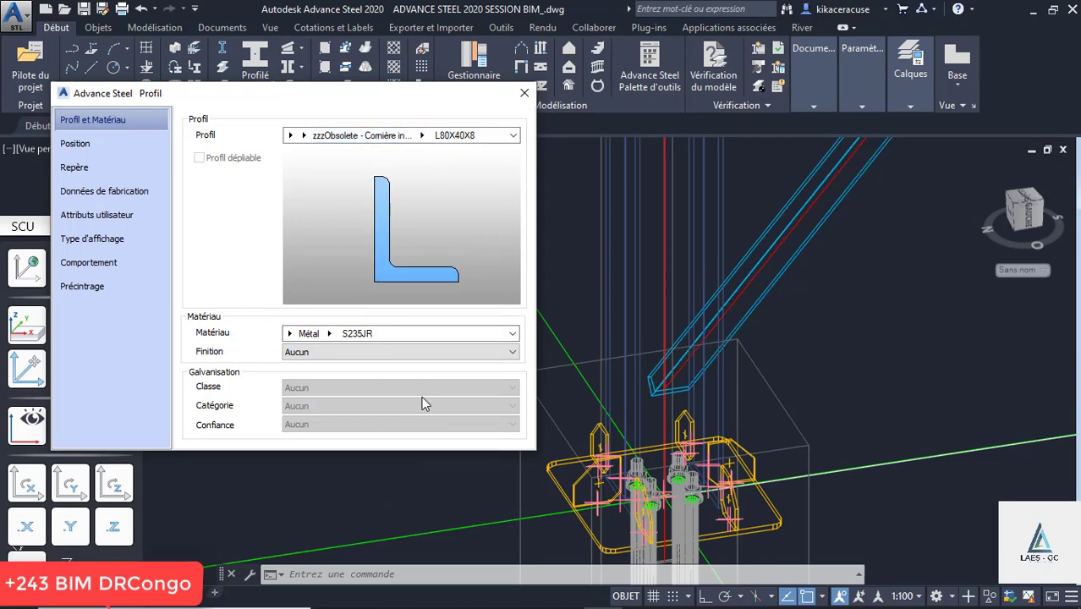
pyautogui.scroll(-7, 659, 393)
pyautogui.scroll(4, 735, 298)
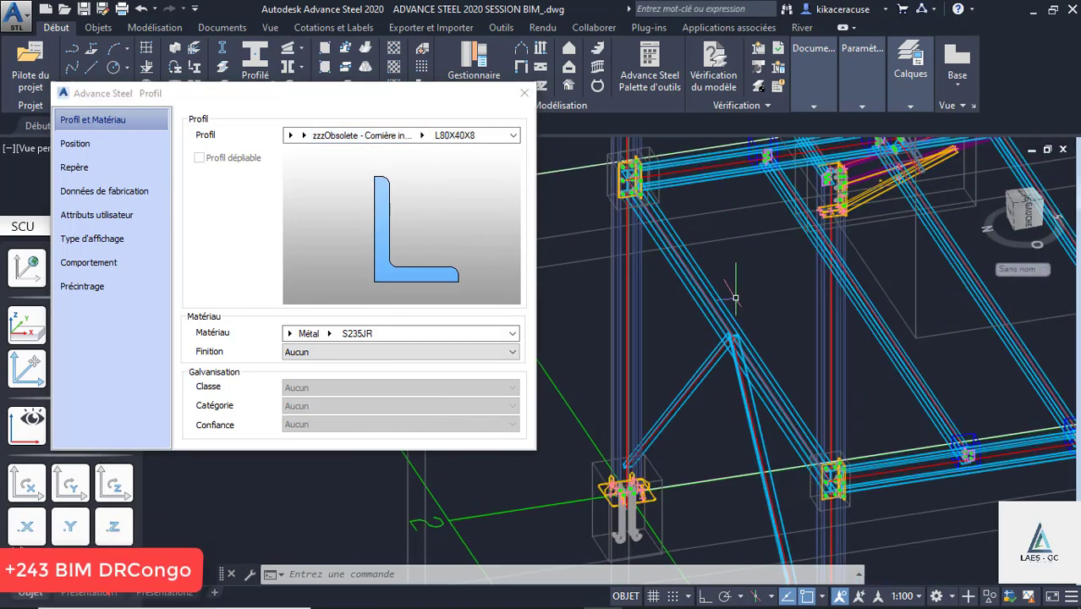
pyautogui.click(524, 94)
# Create an I-profile diagonal from one outer column's axis just below the rafter joint down to the midpoint of the mezzanine edge beam.
pyautogui.scroll(-3, 663, 320)
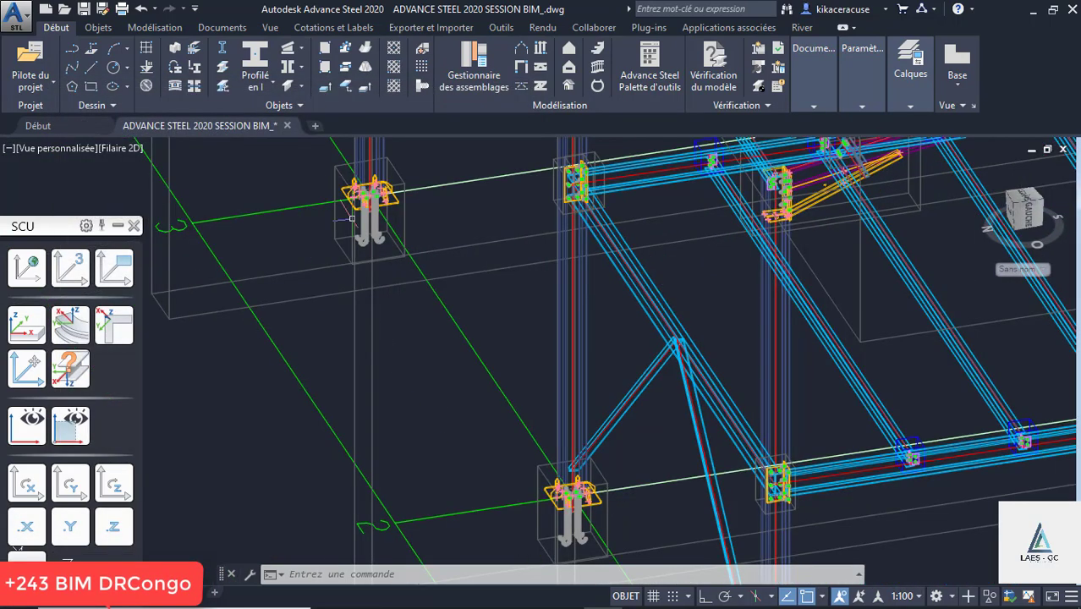
pyautogui.keyDown('shift'); pyautogui.moveTo(676, 311); pyautogui.dragTo(704, 277, button='middle'); pyautogui.keyUp('shift')
pyautogui.scroll(-4, 648, 430)
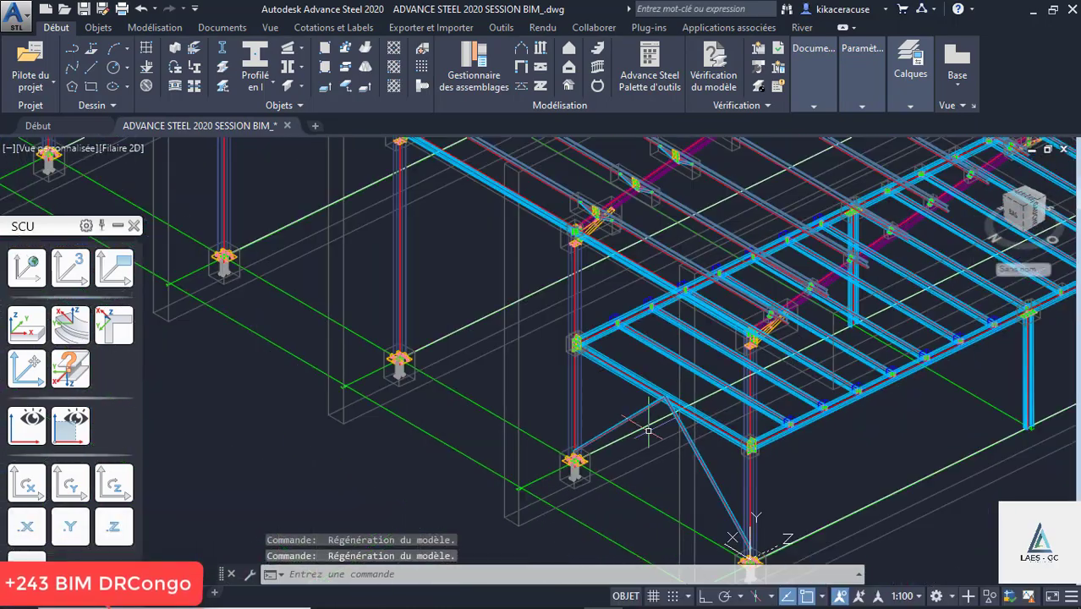
pyautogui.scroll(5, 676, 364)
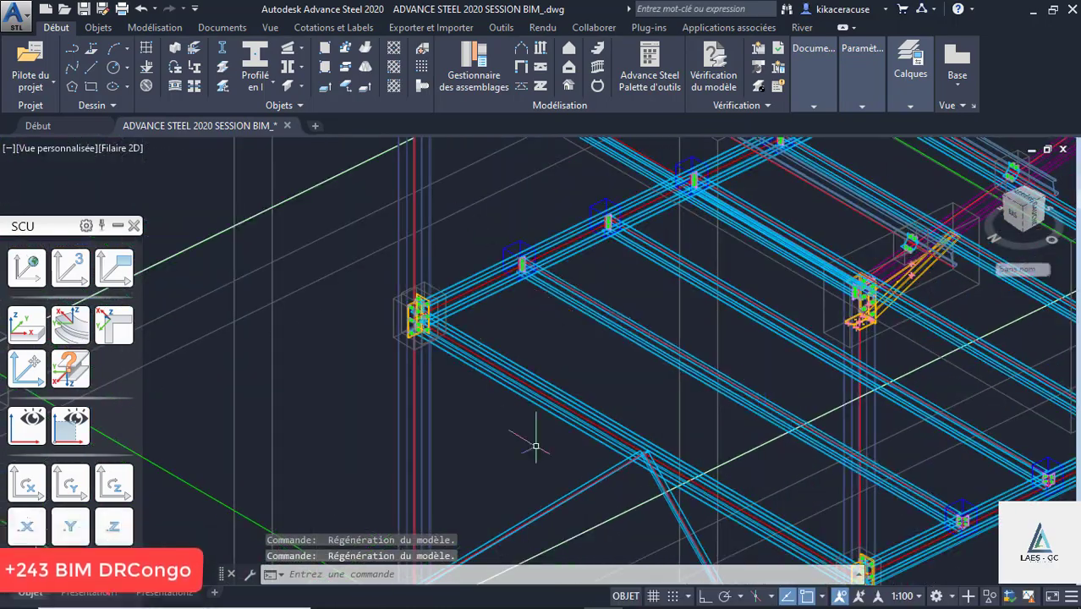
pyautogui.scroll(-3, 541, 431)
pyautogui.click(253, 57)
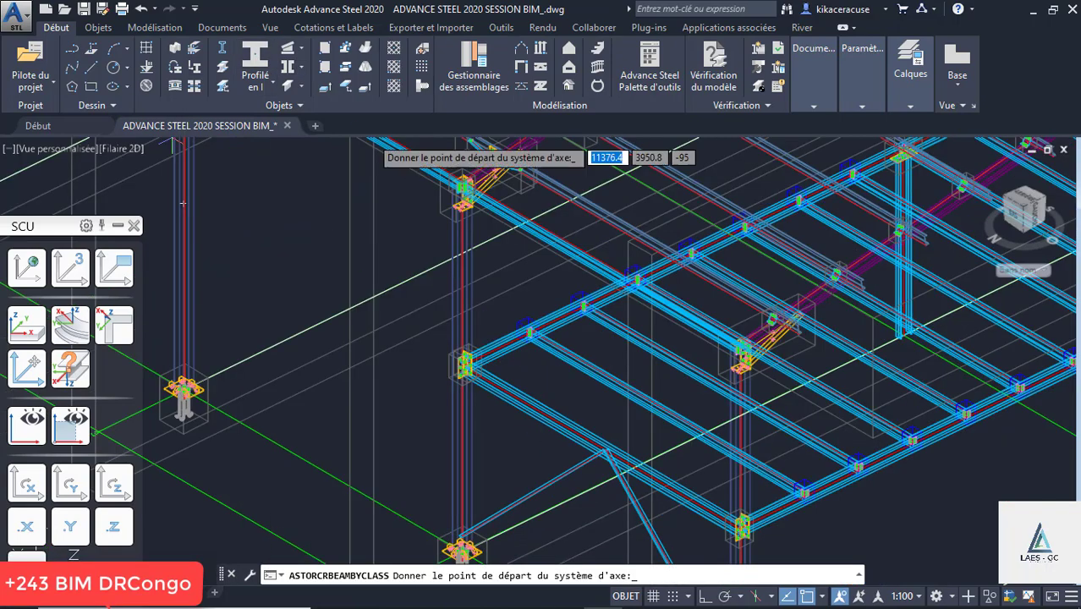
pyautogui.scroll(3, 397, 221)
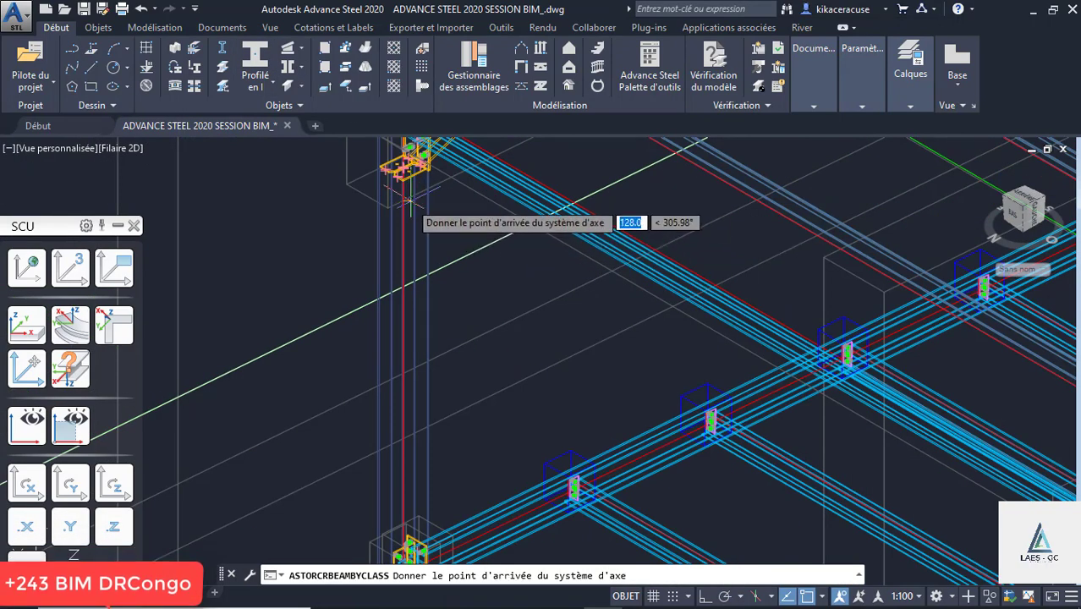
pyautogui.scroll(-4, 410, 200)
pyautogui.scroll(6, 552, 431)
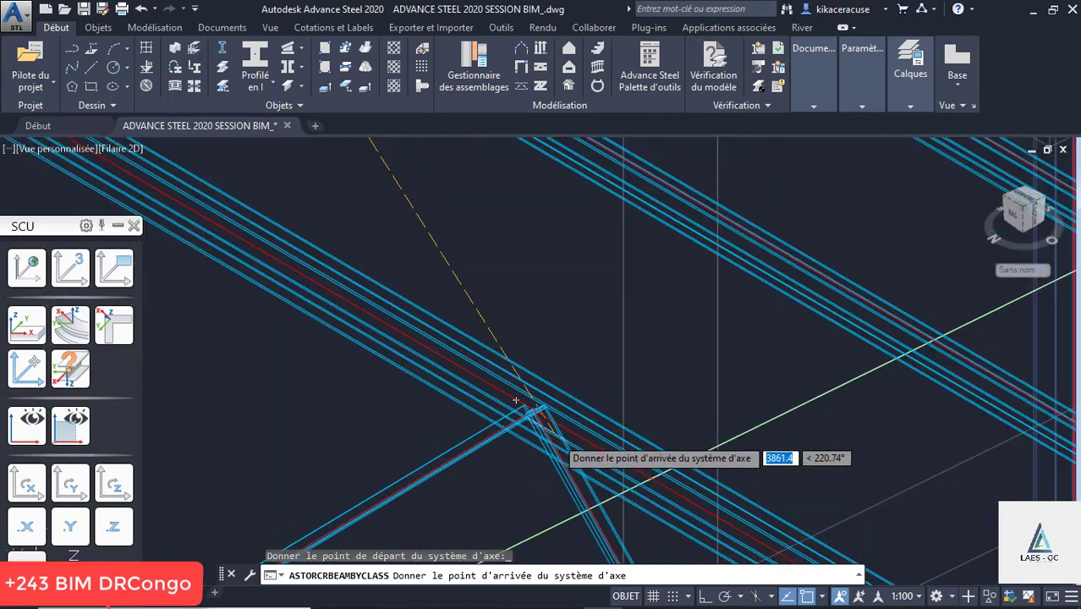
pyautogui.scroll(2, 515, 399)
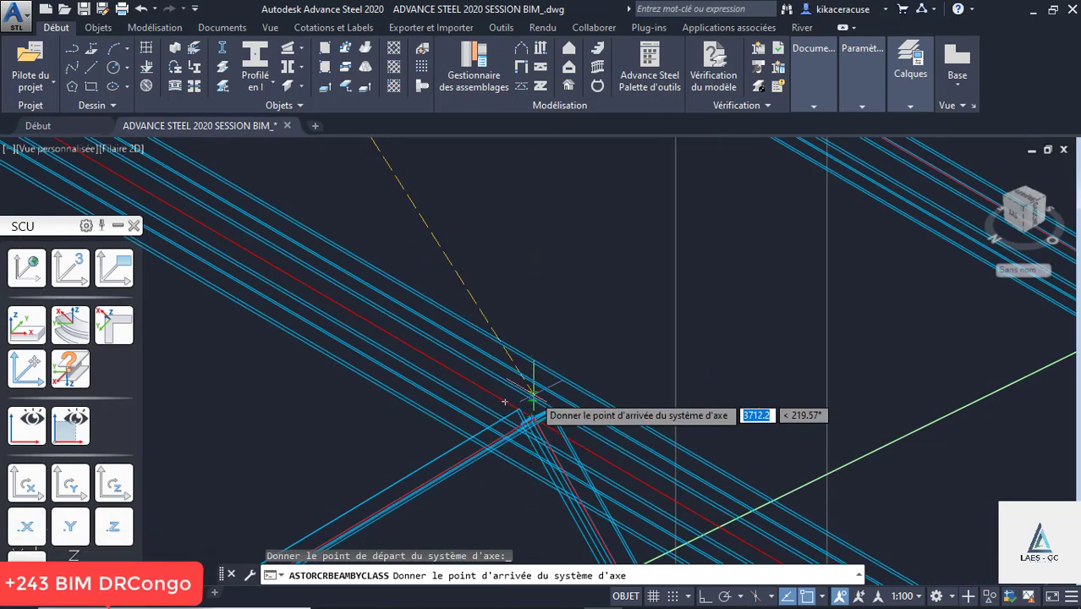
pyautogui.click(533, 394)
# Create the mirrored upper I-profile diagonal from the edge beam's midpoint up to the other outer column just below its rafter joint.
pyautogui.click(531, 394)
pyautogui.scroll(-4, 549, 406)
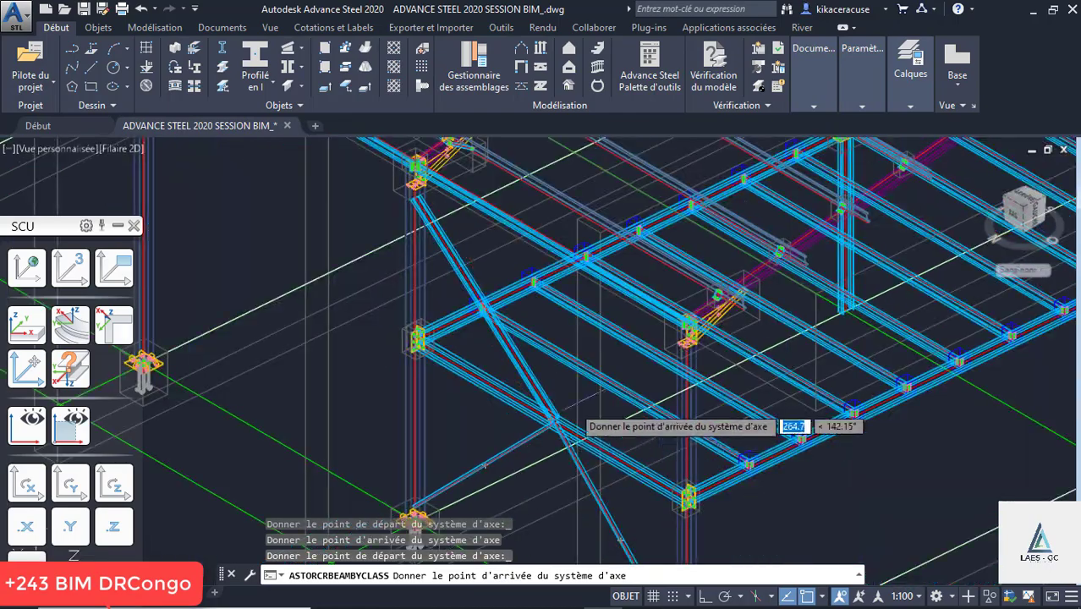
pyautogui.keyDown('shift'); pyautogui.moveTo(555, 408); pyautogui.dragTo(732, 304, button='middle'); pyautogui.keyUp('shift')
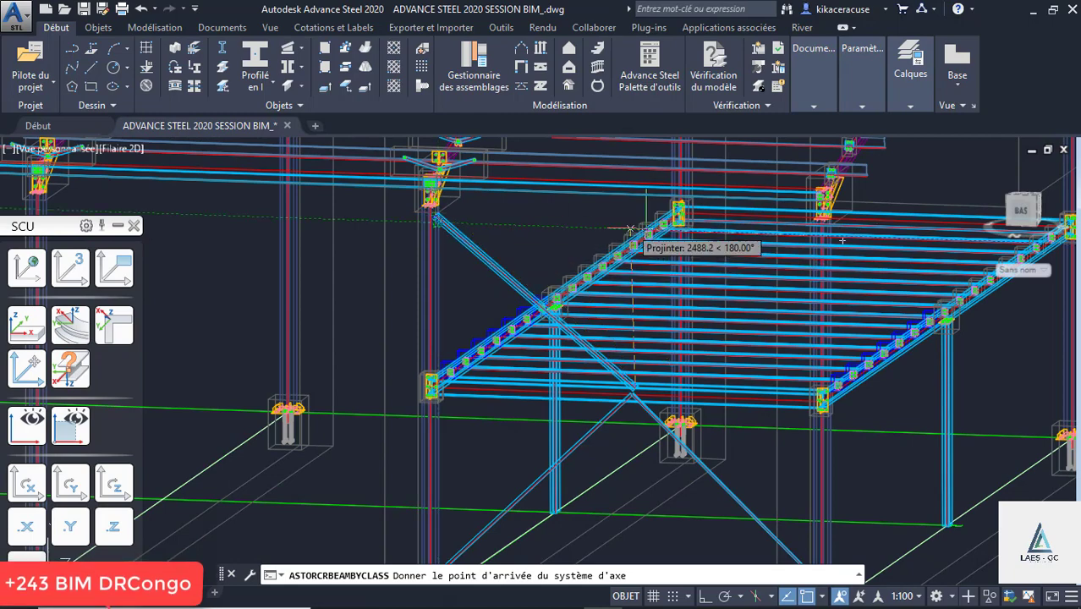
pyautogui.scroll(4, 819, 233)
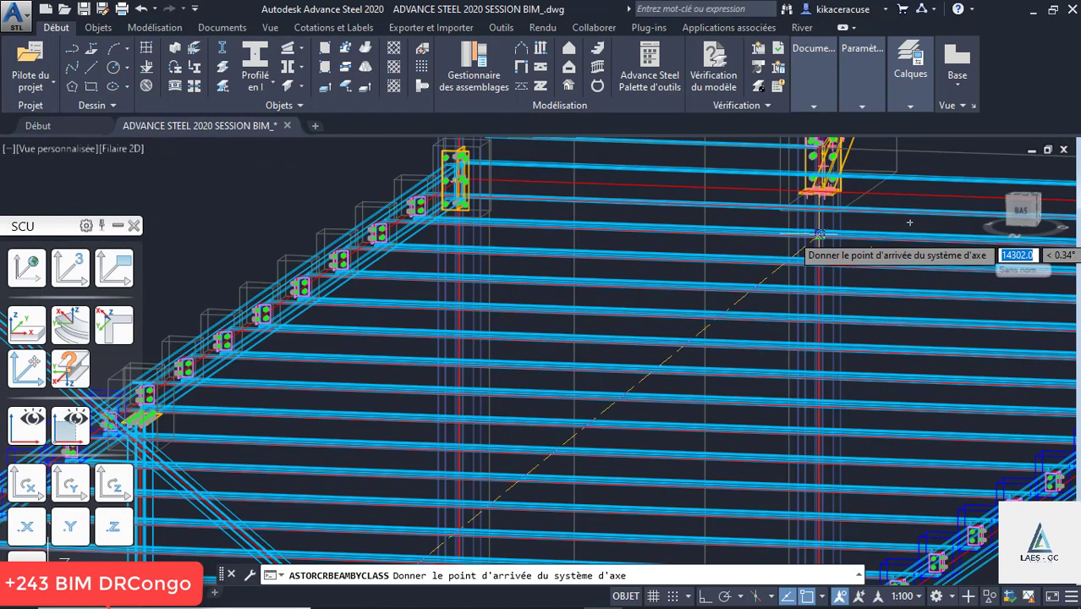
pyautogui.click(819, 232)
pyautogui.scroll(2, 824, 230)
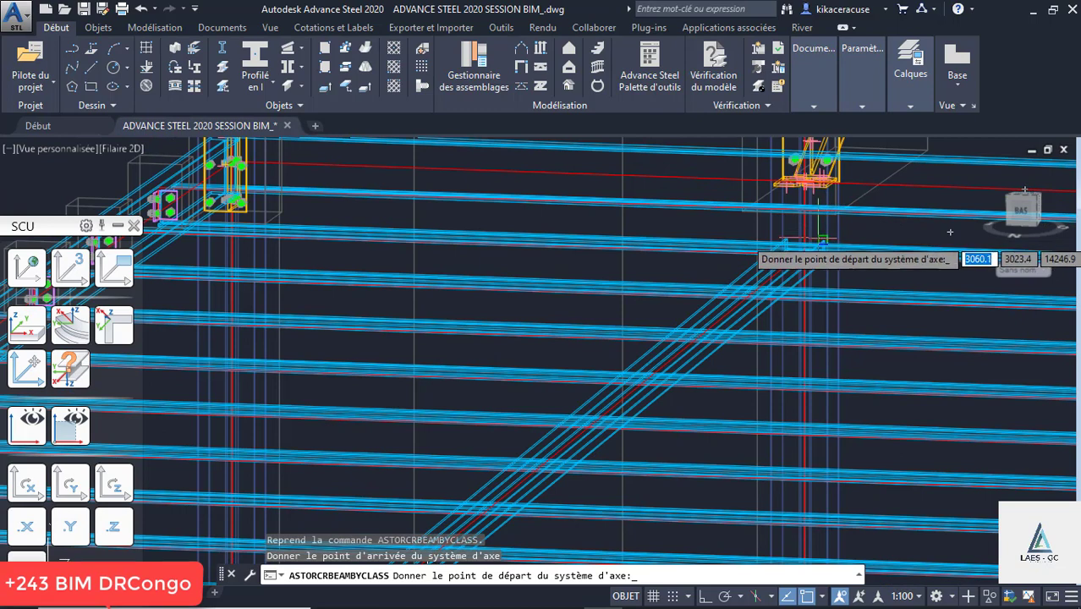
pyautogui.press('Escape')
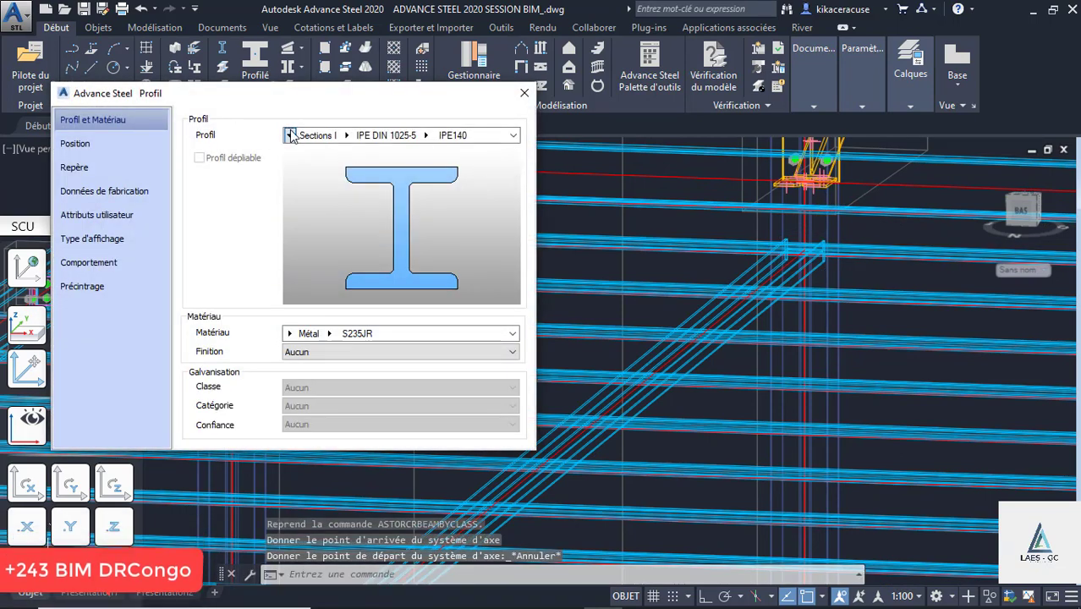
# Change the section of the upper diagonals from I sections to Cornière, size L80X40X6.
pyautogui.click(346, 136)
pyautogui.click(289, 135)
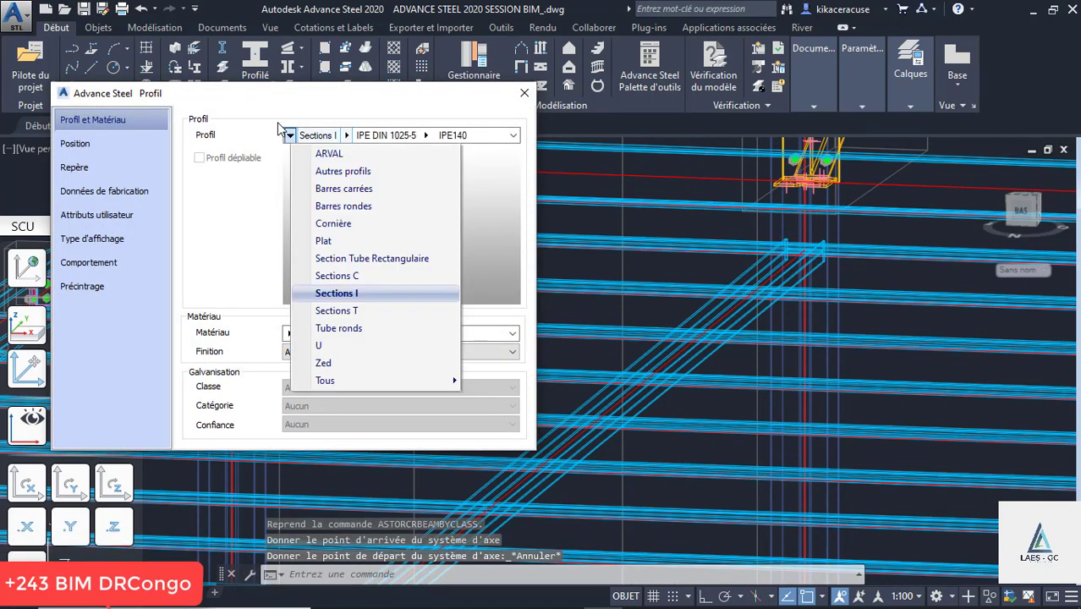
pyautogui.click(334, 223)
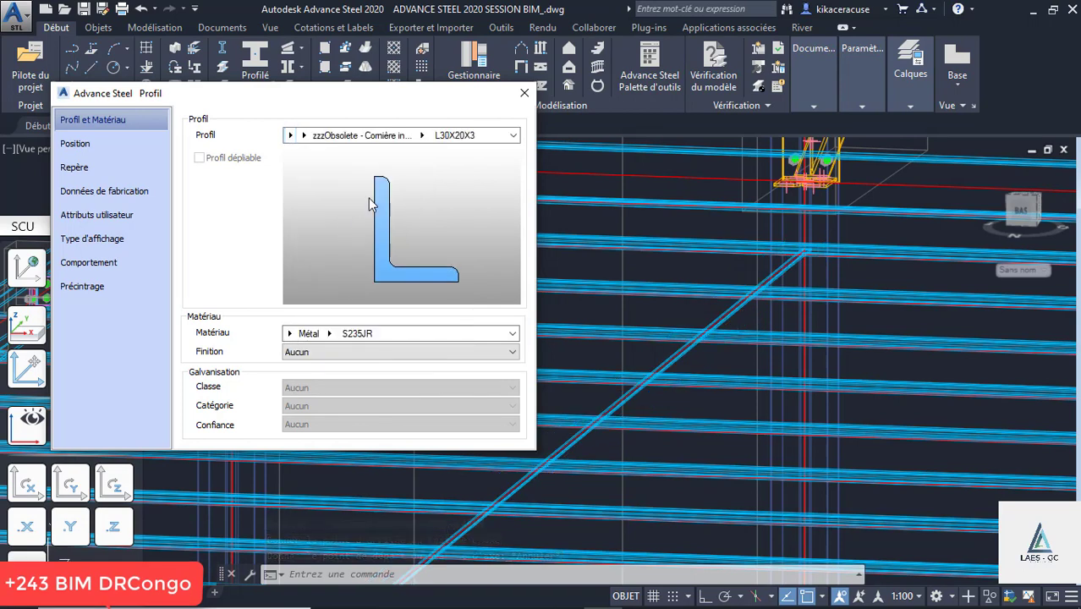
pyautogui.click(421, 136)
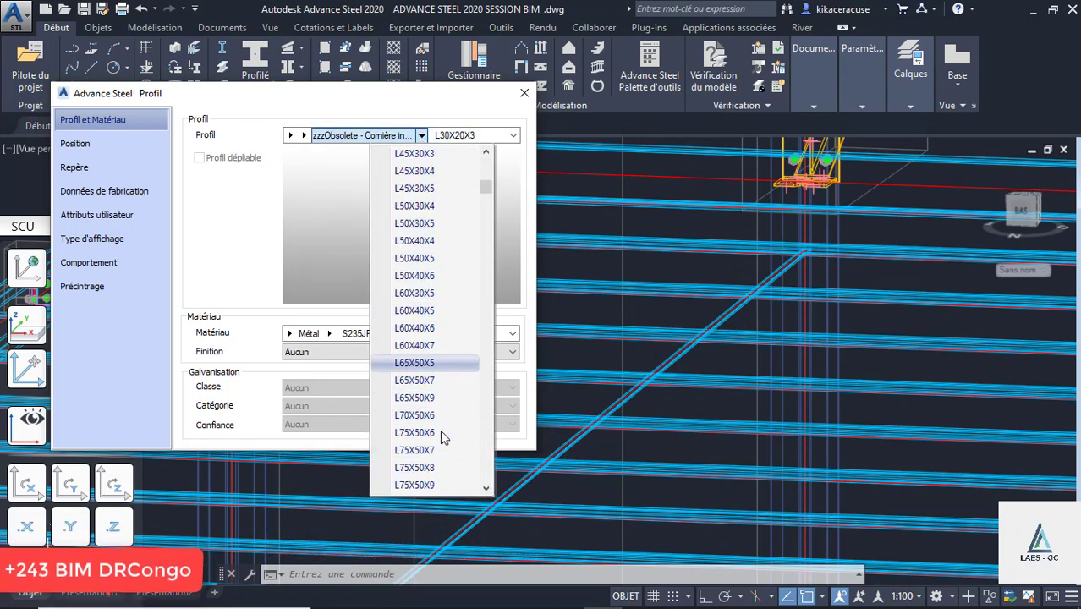
pyautogui.scroll(-6, 437, 413)
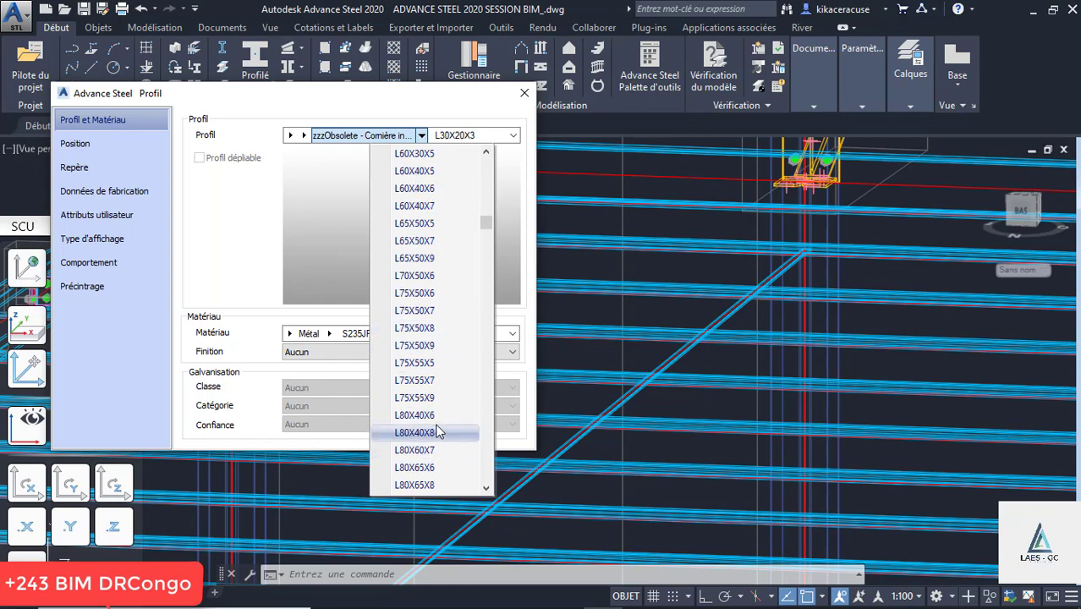
pyautogui.click(437, 415)
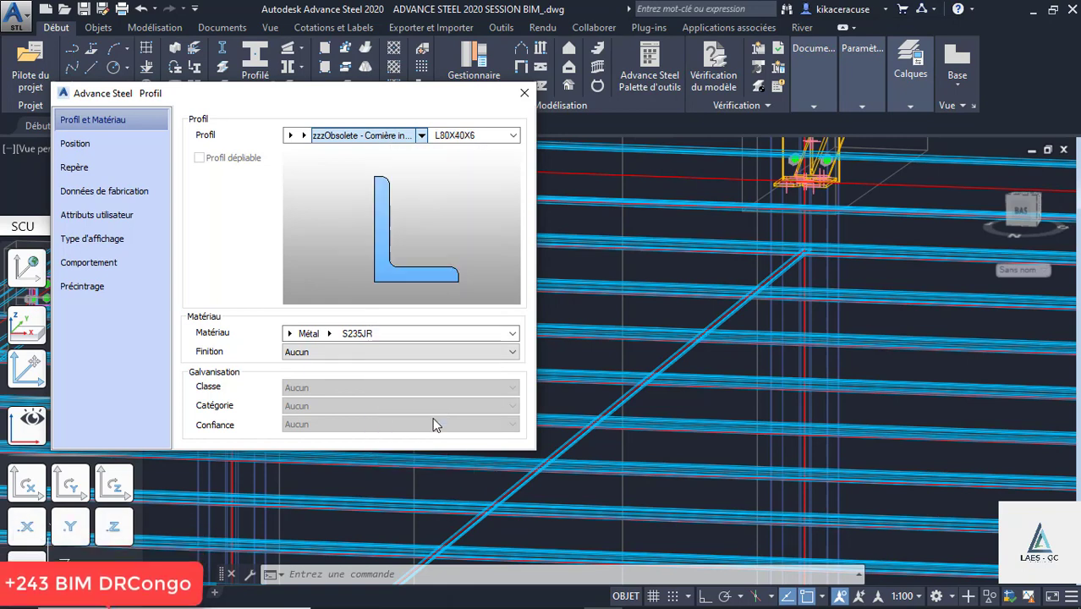
# Check the alignment of the upper diagonals at the edge beam's midpoint and delete them.
pyautogui.scroll(-5, 796, 337)
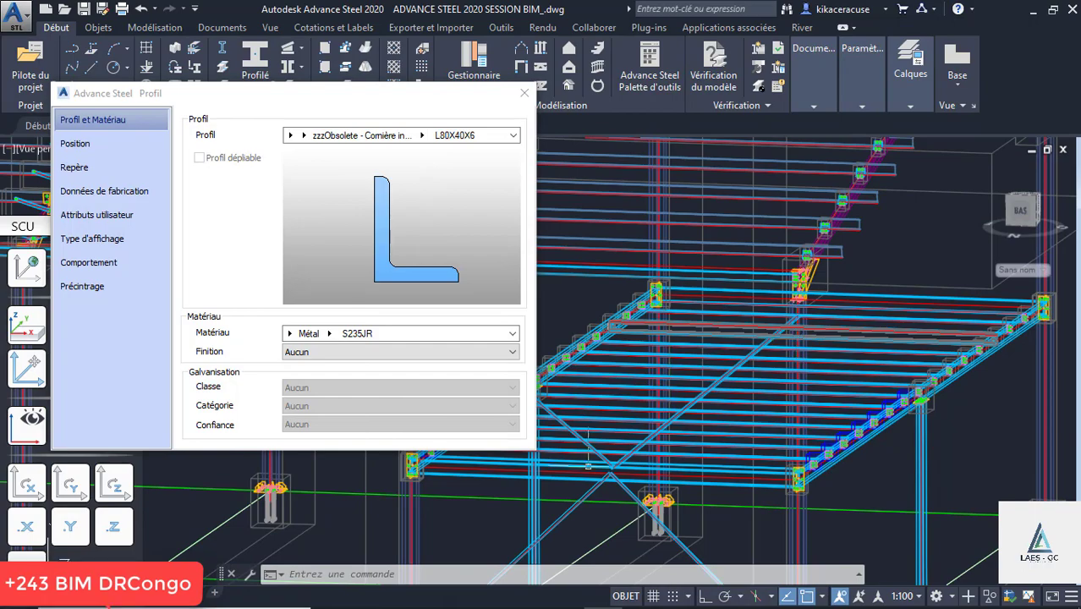
pyautogui.scroll(5, 587, 464)
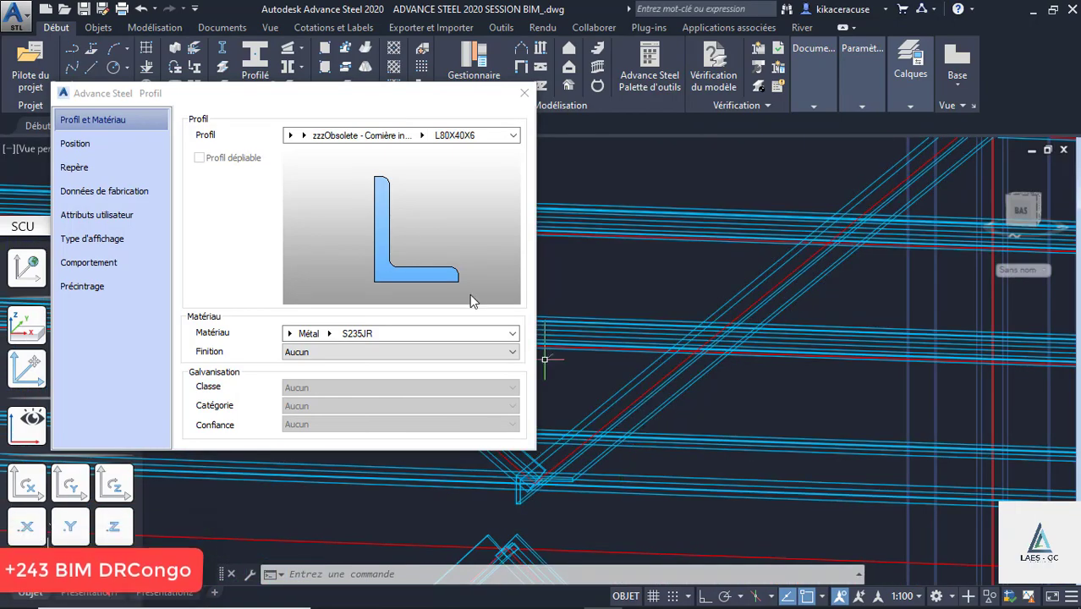
pyautogui.scroll(-3, 871, 385)
pyautogui.scroll(-3, 846, 365)
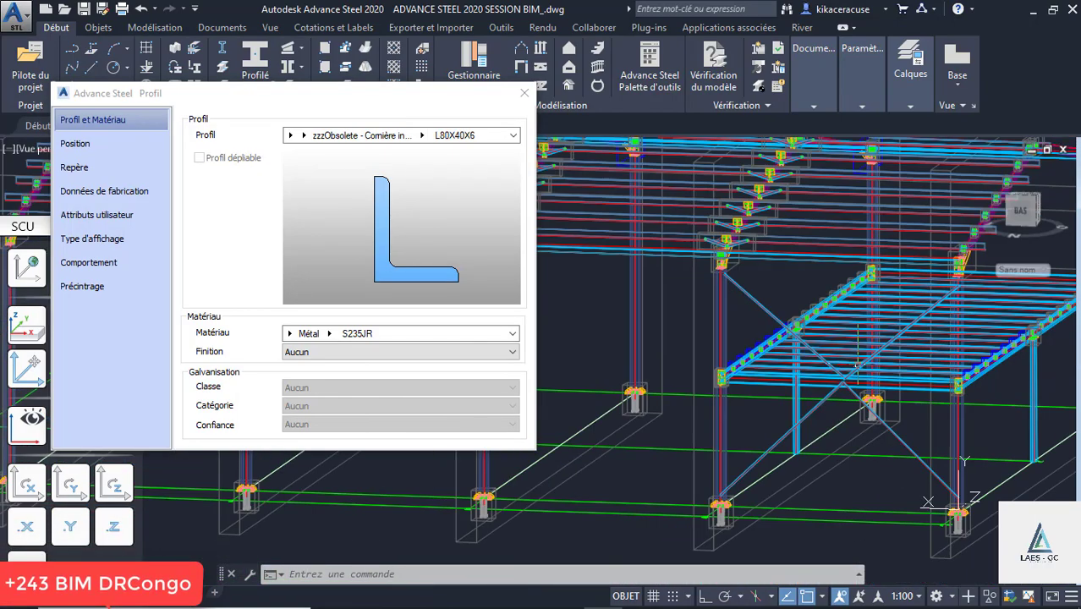
pyautogui.keyDown('shift'); pyautogui.moveTo(860, 364); pyautogui.dragTo(920, 337, button='middle'); pyautogui.keyUp('shift')
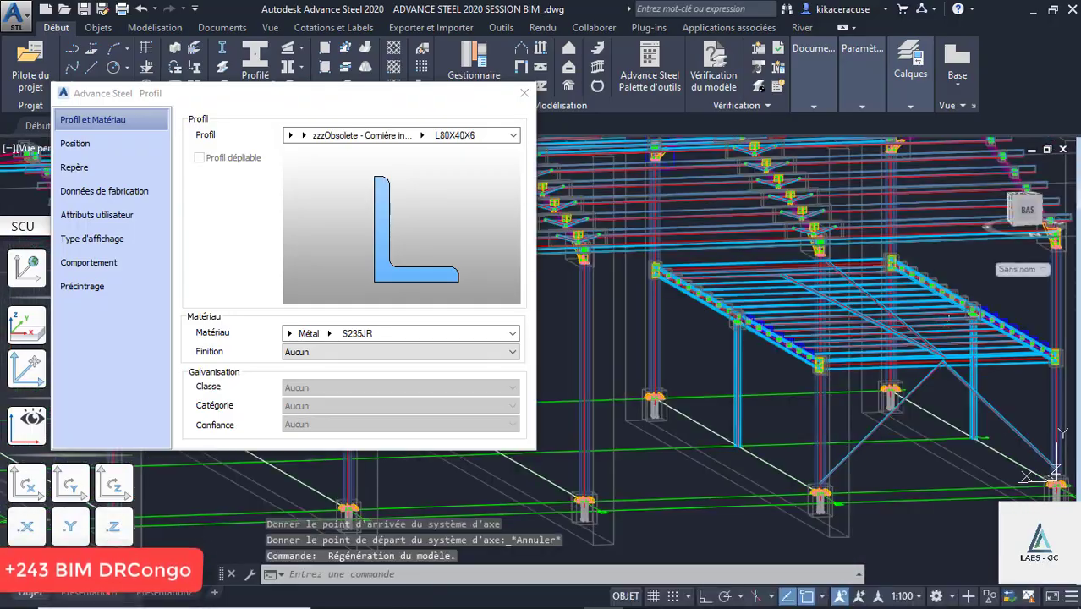
pyautogui.scroll(5, 921, 328)
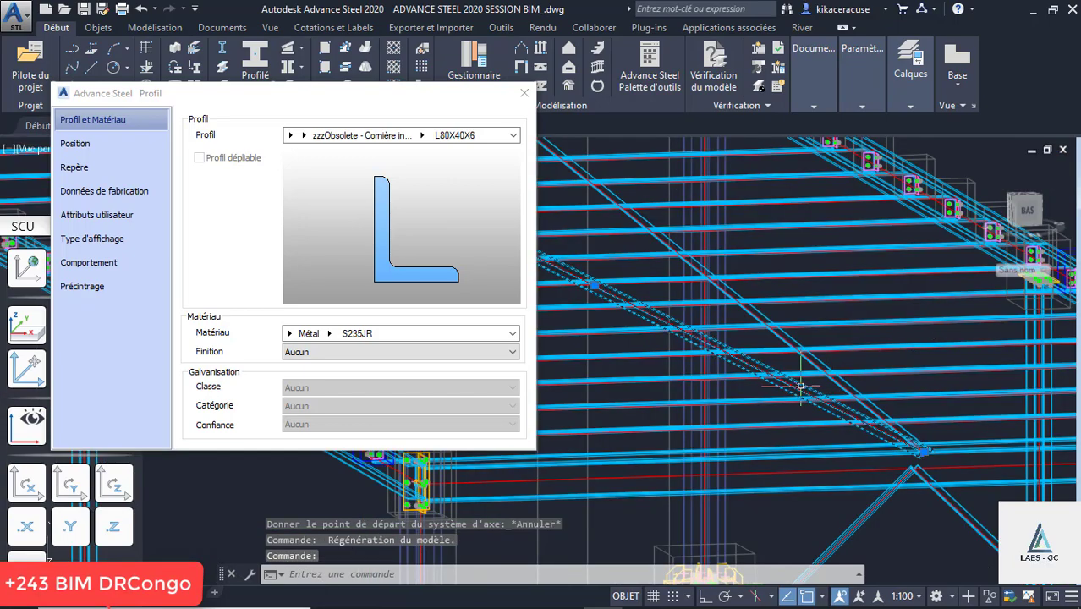
pyautogui.press('Delete')
# Show the model in the back view (Arrière), framed on the mezzanine bay with the inverted-V bracing.
pyautogui.scroll(-5, 761, 389)
pyautogui.scroll(5, 711, 394)
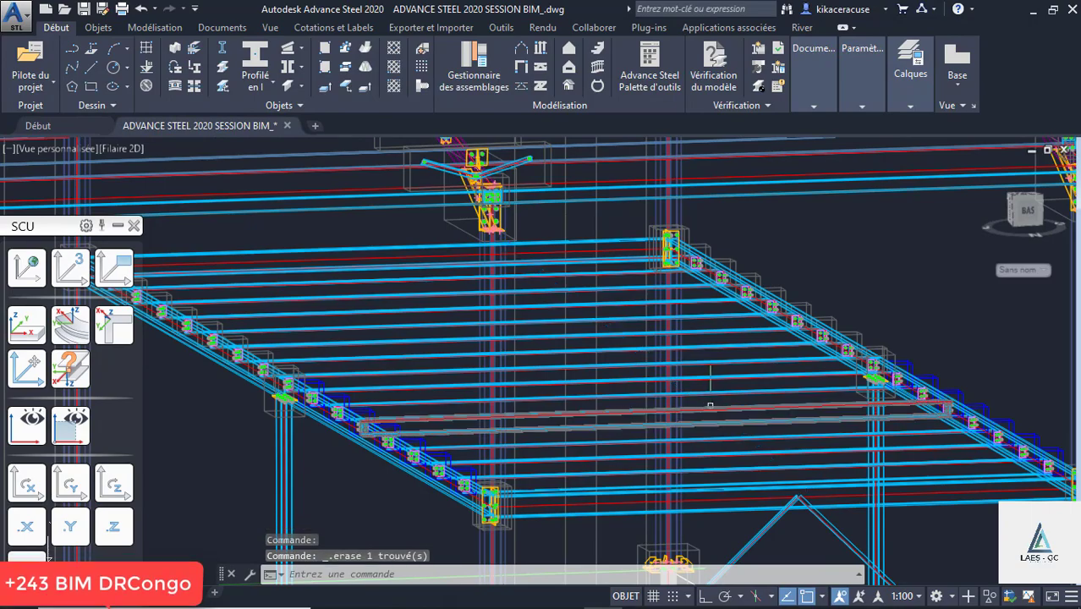
pyautogui.scroll(2, 644, 399)
pyautogui.scroll(-2, 644, 397)
pyautogui.keyDown('shift'); pyautogui.moveTo(656, 406); pyautogui.dragTo(833, 482, button='middle'); pyautogui.keyUp('shift')
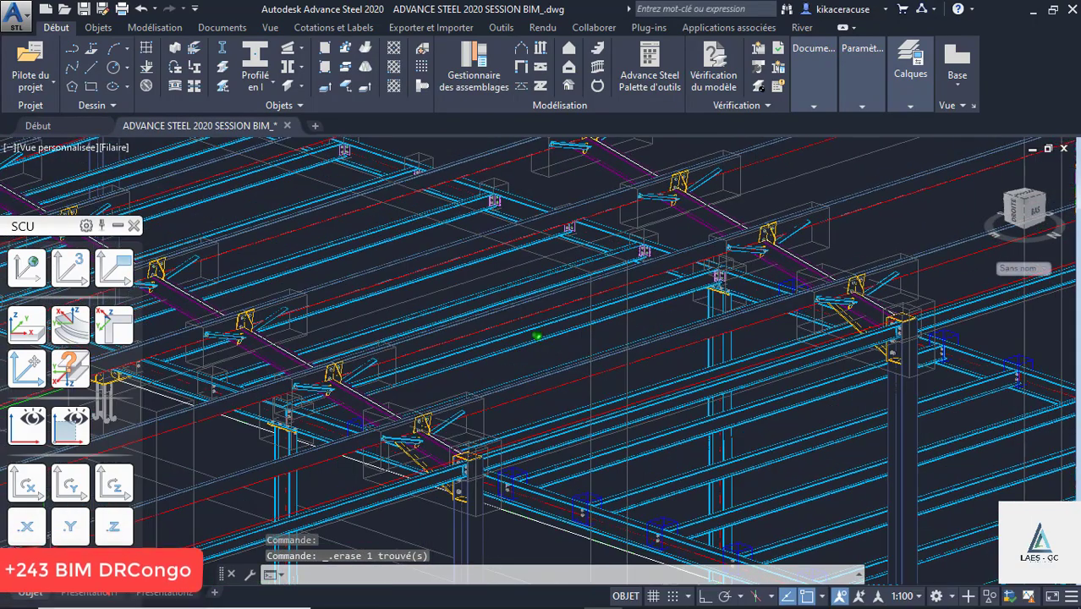
pyautogui.scroll(-6, 423, 411)
pyautogui.scroll(4, 668, 448)
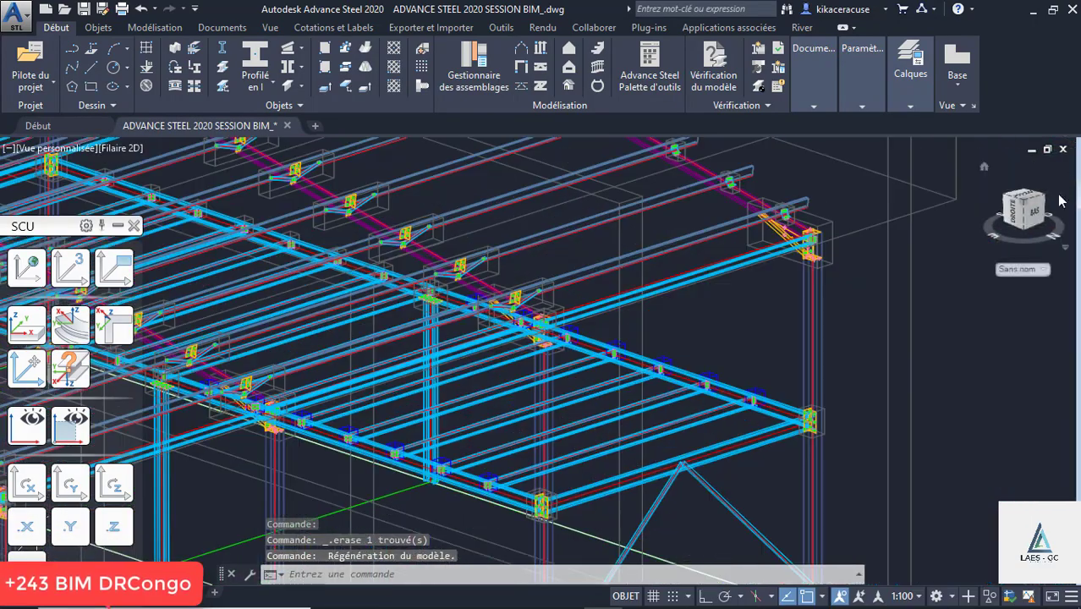
pyautogui.click(1042, 210)
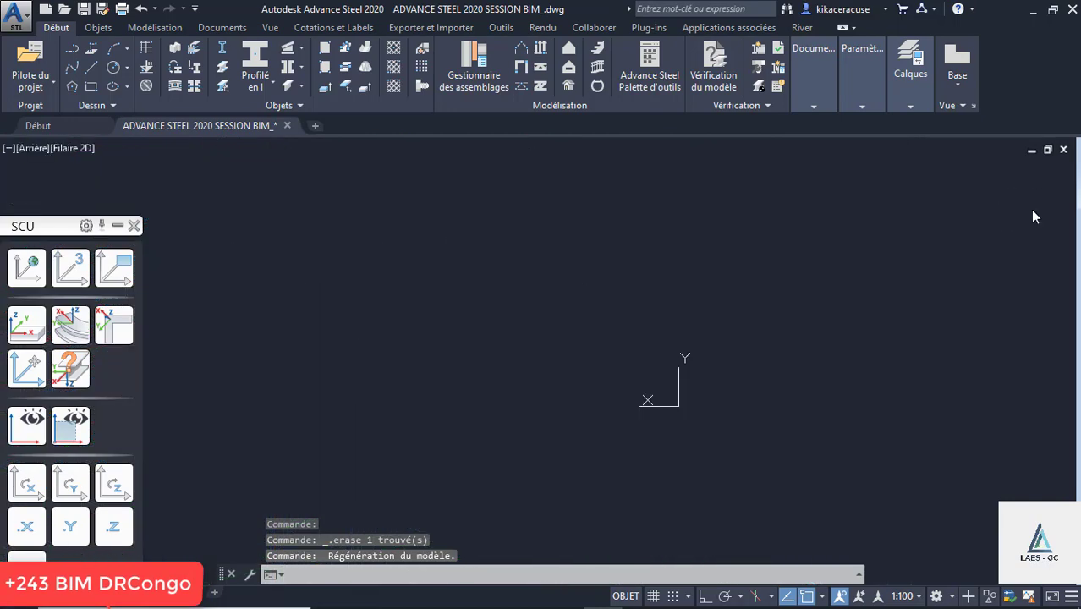
pyautogui.scroll(4, 607, 389)
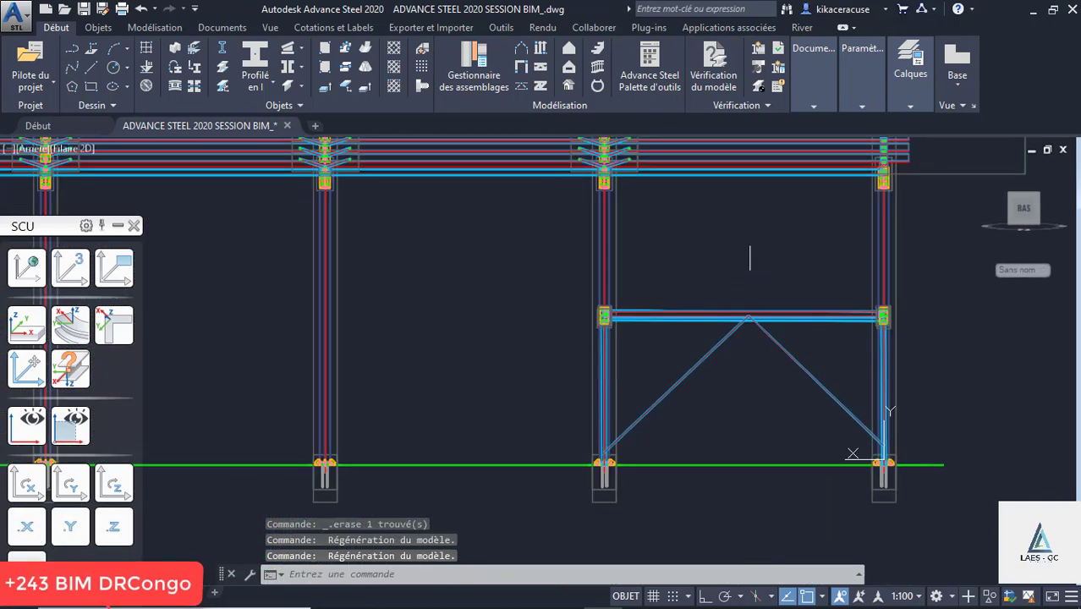
# Begin a Cornière (angle) profile for an upper diagonal, starting at the midpoint of the edge beam's upper edge.
pyautogui.click(257, 58)
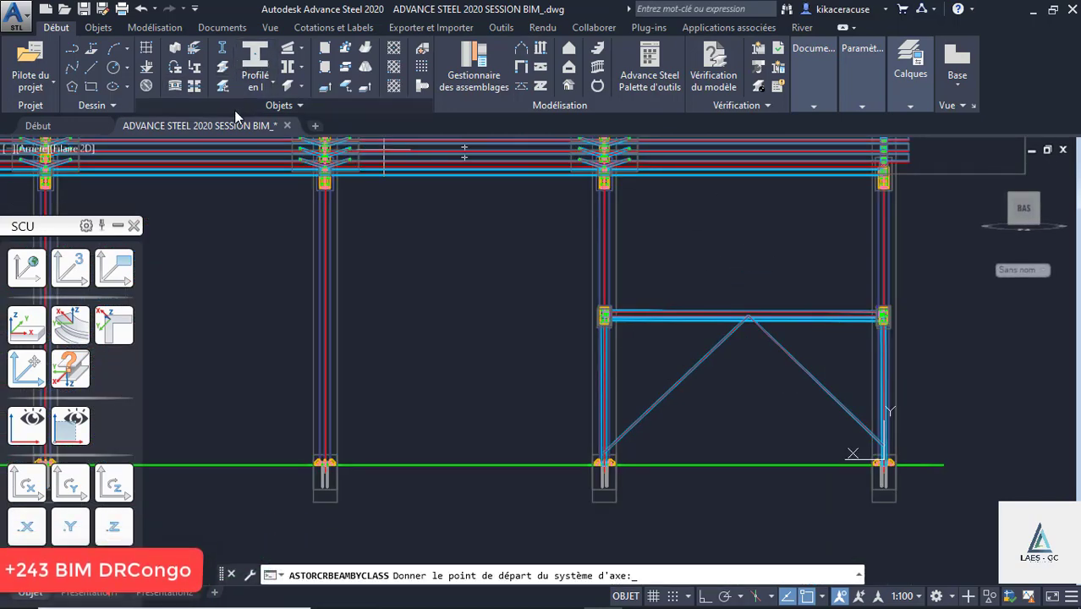
pyautogui.click(257, 85)
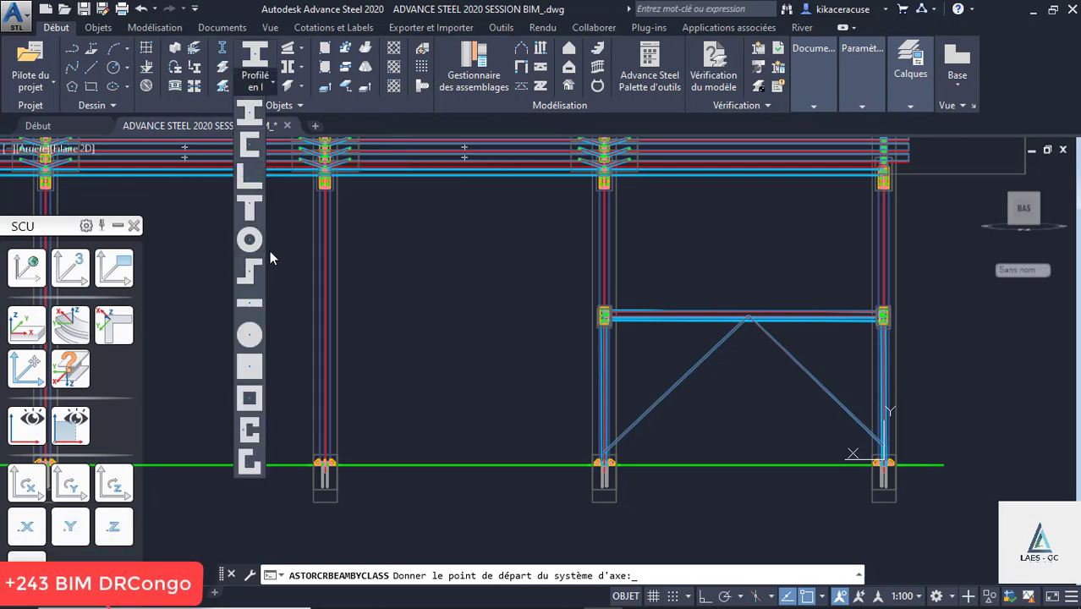
pyautogui.click(248, 175)
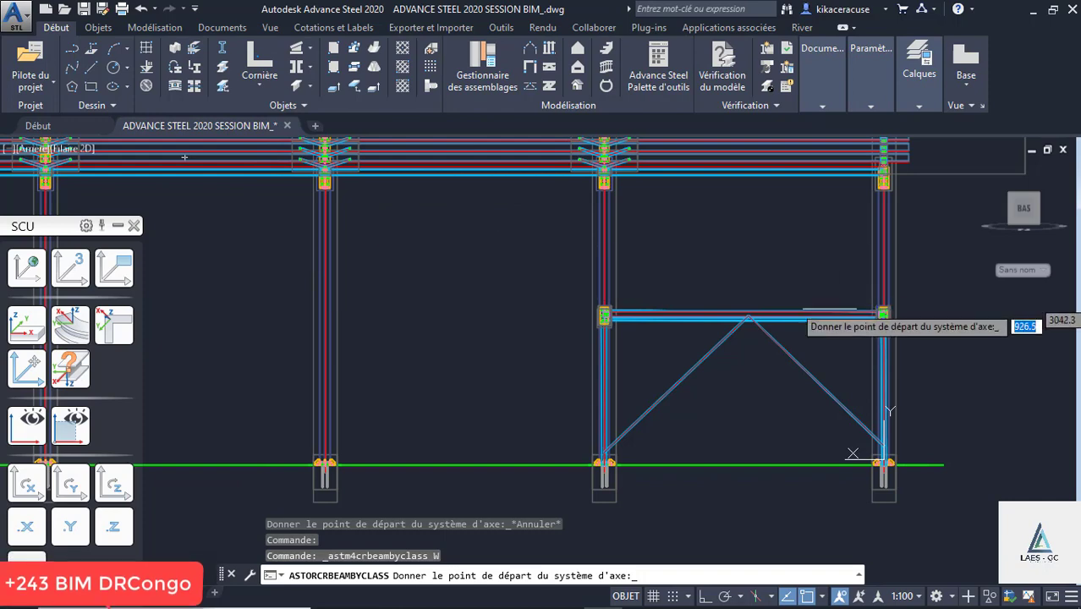
pyautogui.scroll(4, 830, 310)
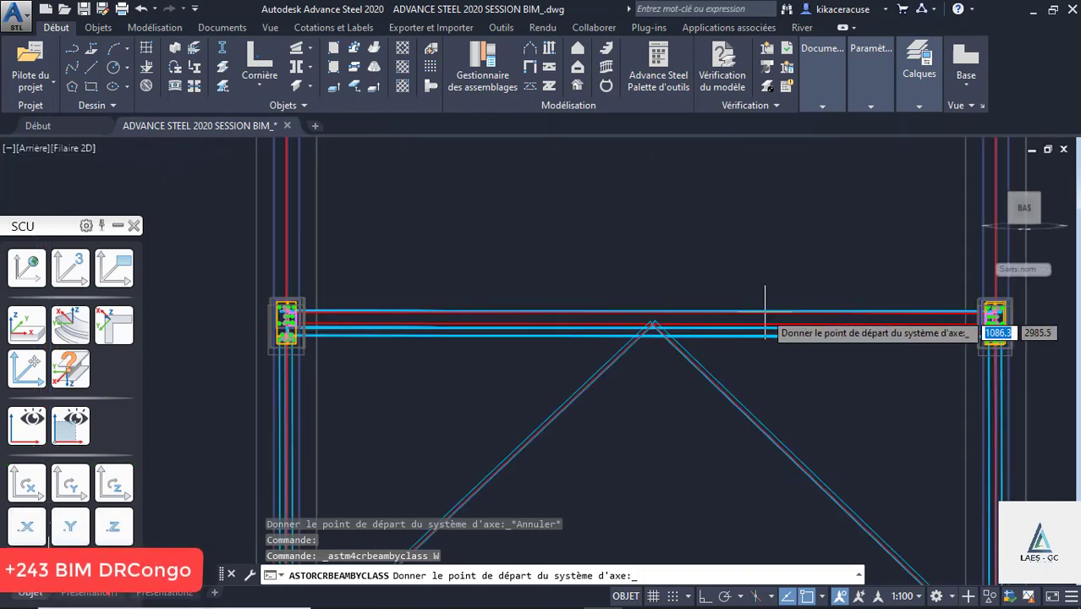
pyautogui.scroll(2, 668, 317)
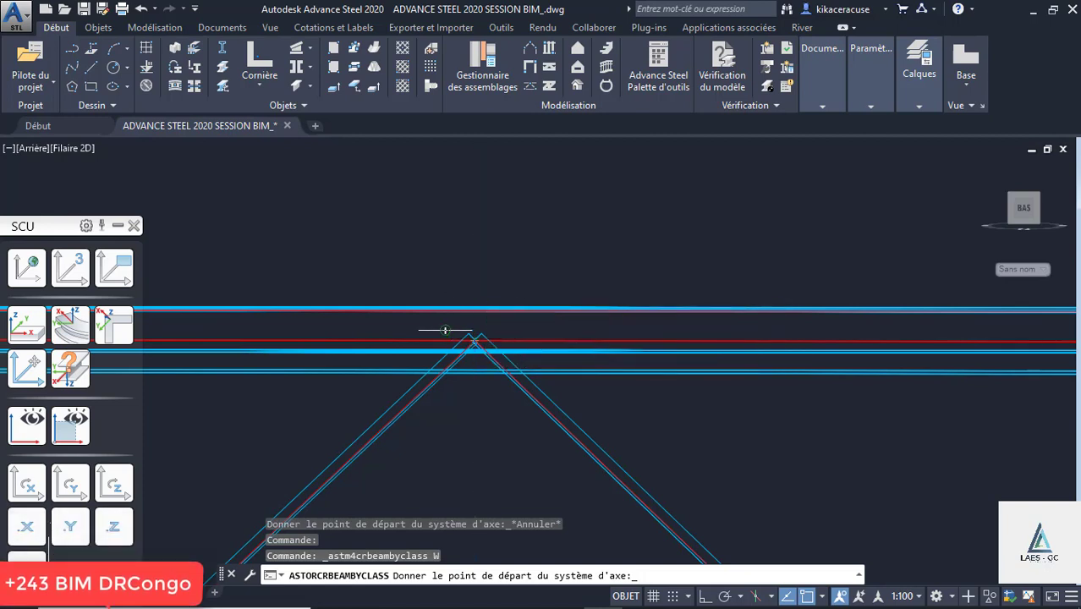
pyautogui.scroll(3, 445, 330)
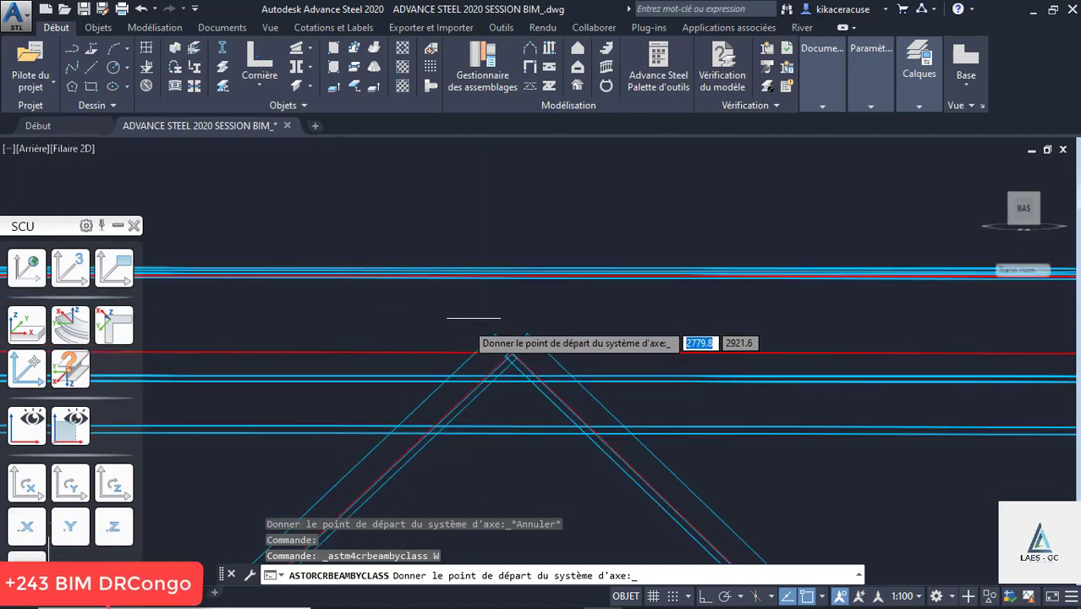
pyautogui.click(526, 261)
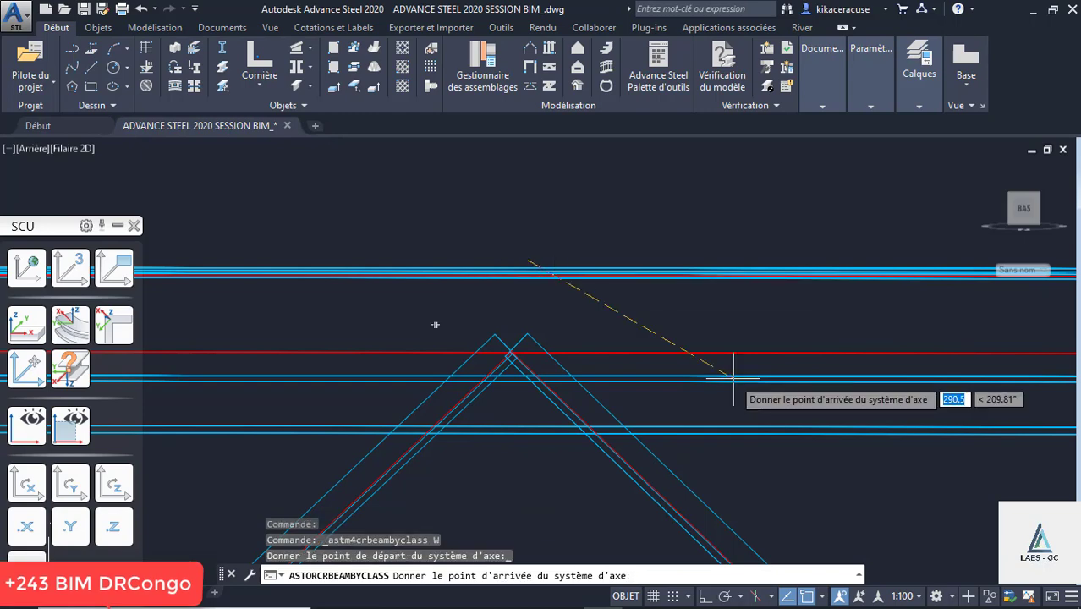
# End this angle diagonal on the bay's column farther from the building end, just below its rafter joint, keeping section L80X40X6.
pyautogui.scroll(-2, 533, 273)
pyautogui.scroll(-2, 661, 382)
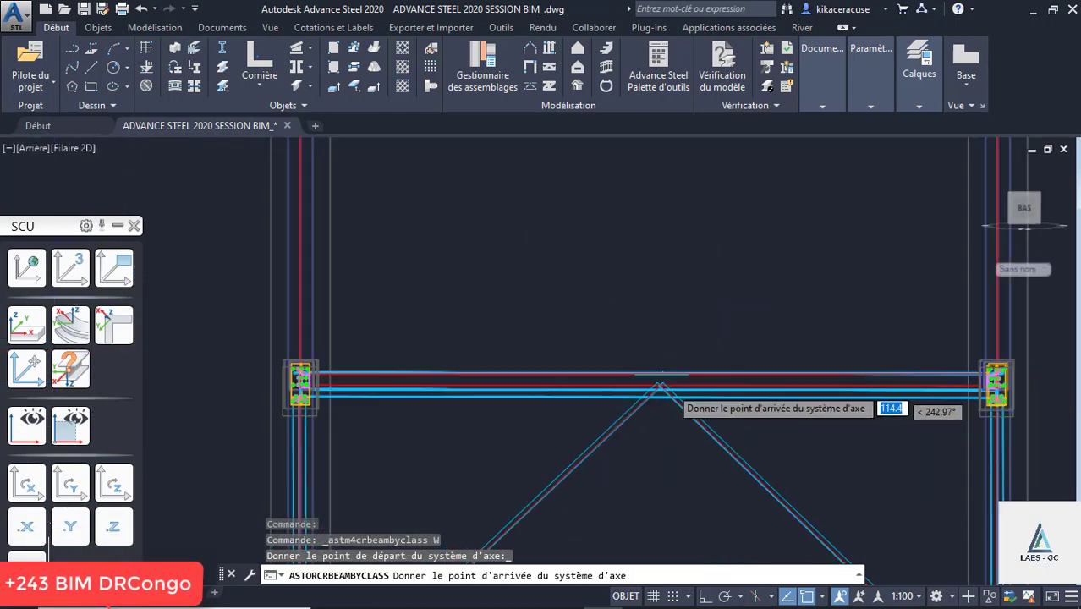
pyautogui.scroll(-2, 662, 385)
pyautogui.scroll(5, 461, 245)
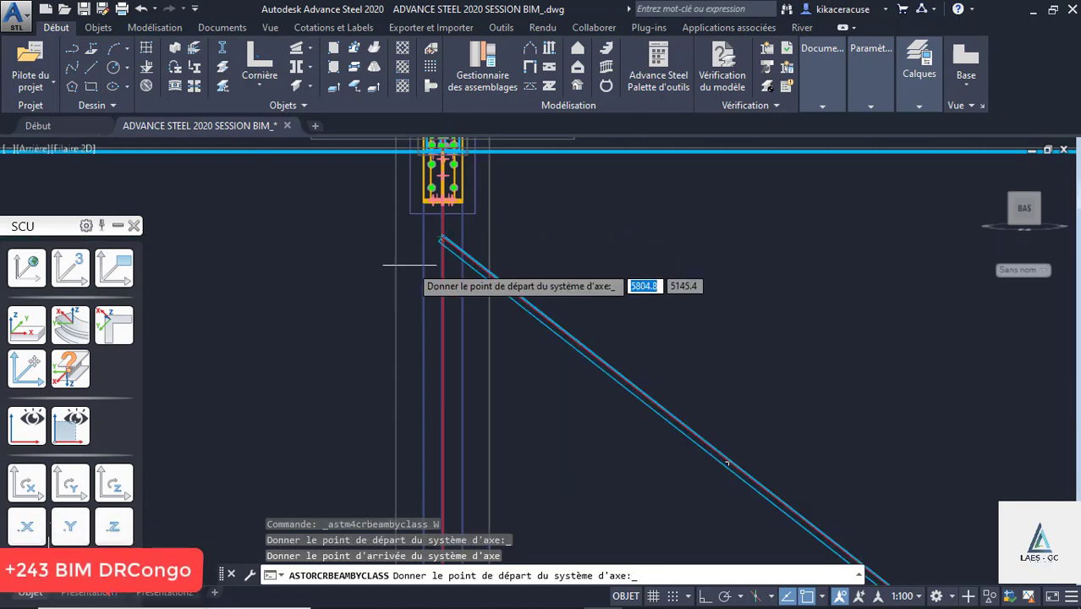
pyautogui.scroll(-3, 438, 241)
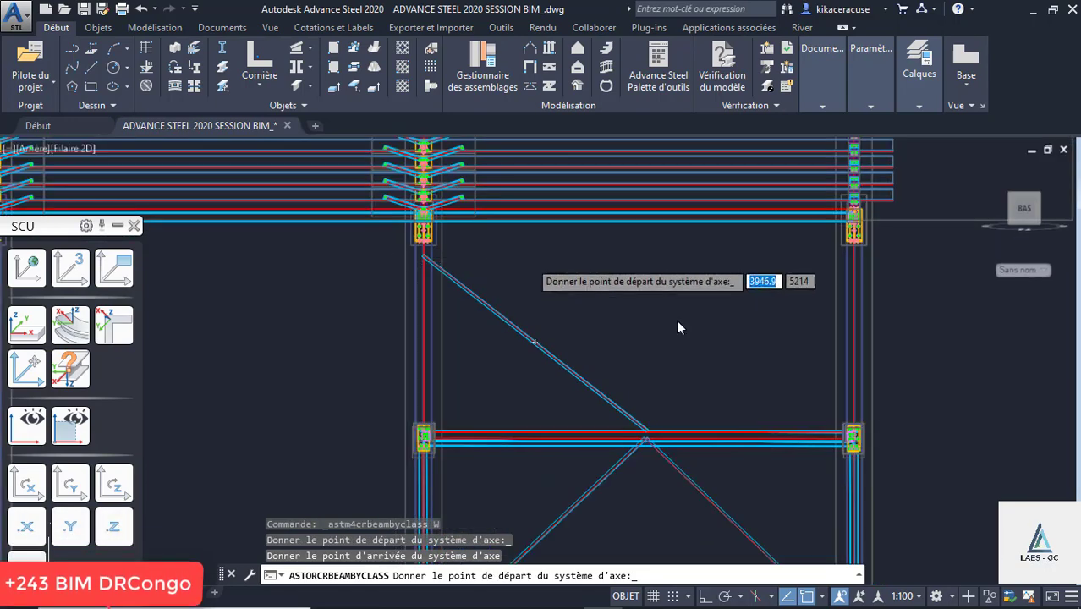
pyautogui.scroll(3, 656, 425)
pyautogui.doubleClick(642, 437)
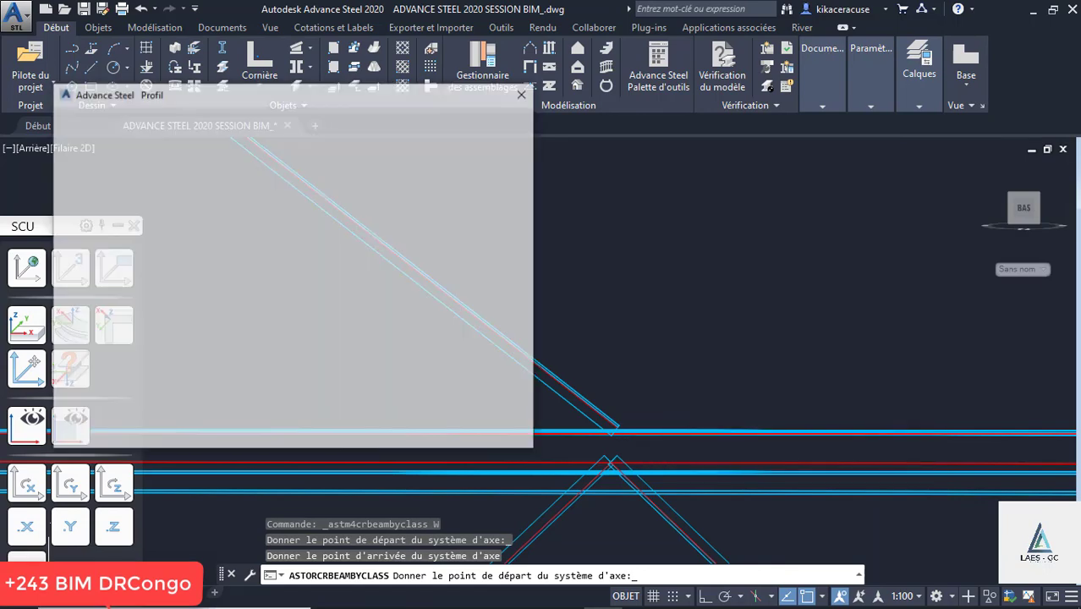
pyautogui.click(520, 90)
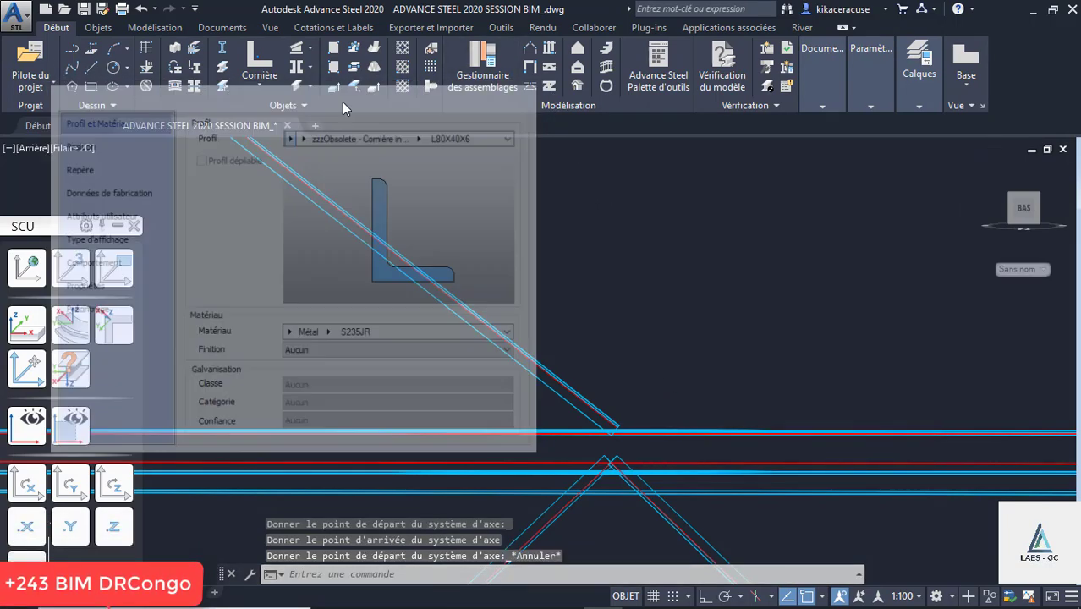
# Start a second angle diagonal where the first upper diagonal meets the edge beam's midpoint.
pyautogui.press('Return')
pyautogui.scroll(2, 631, 406)
pyautogui.scroll(2, 631, 406)
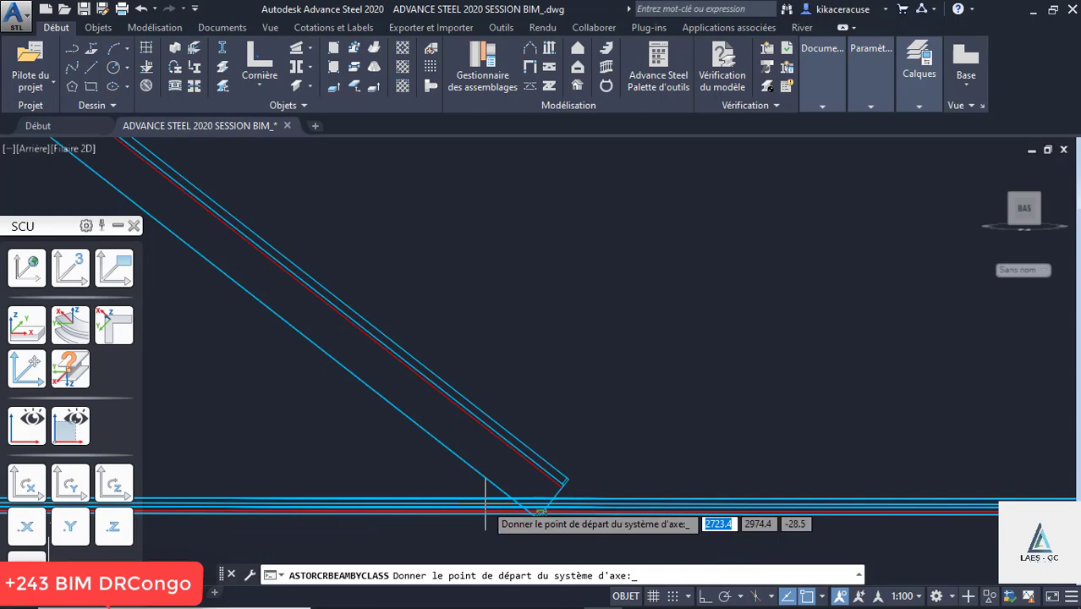
pyautogui.scroll(-3, 541, 253)
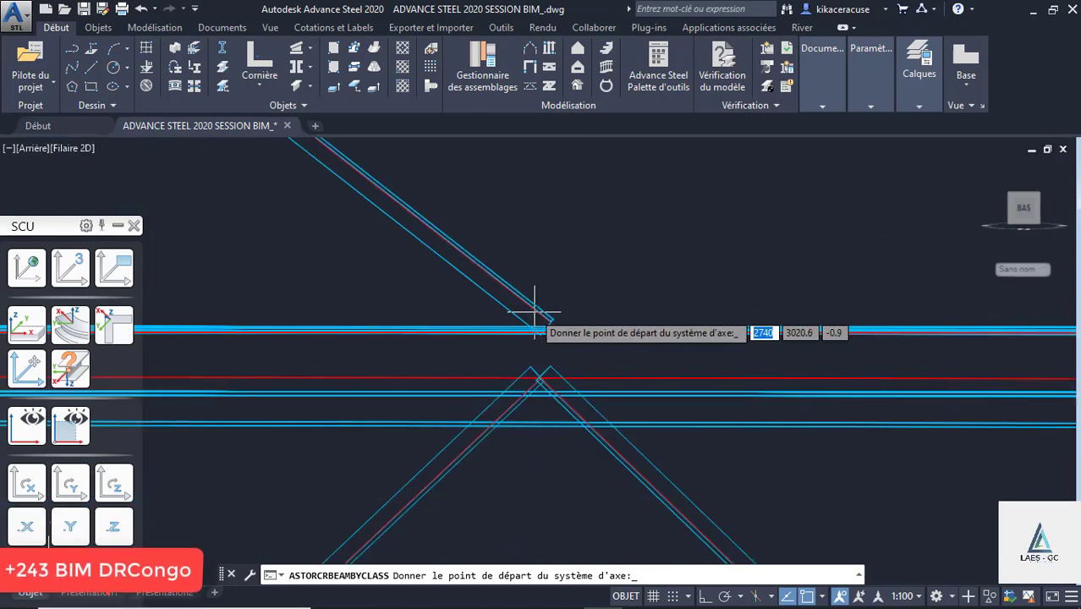
pyautogui.moveTo(724, 285)
pyautogui.keyDown('shift'); pyautogui.mouseDown(button='middle')
pyautogui.moveTo(651, 343)
pyautogui.moveTo(601, 323)
pyautogui.mouseUp(button='middle'); pyautogui.keyUp('shift')
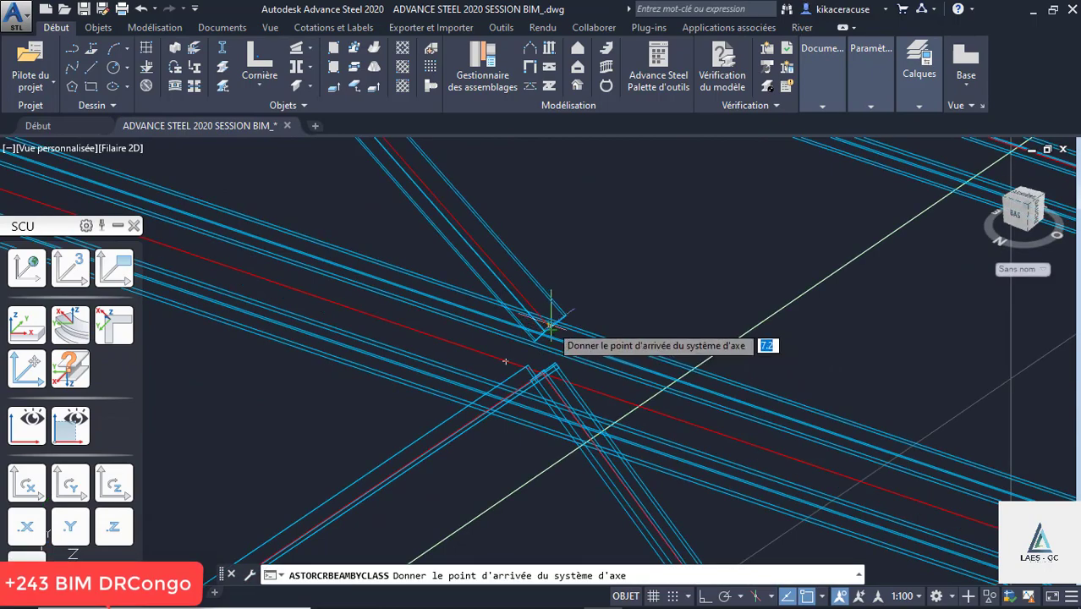
pyautogui.scroll(-5, 550, 324)
pyautogui.scroll(4, 749, 212)
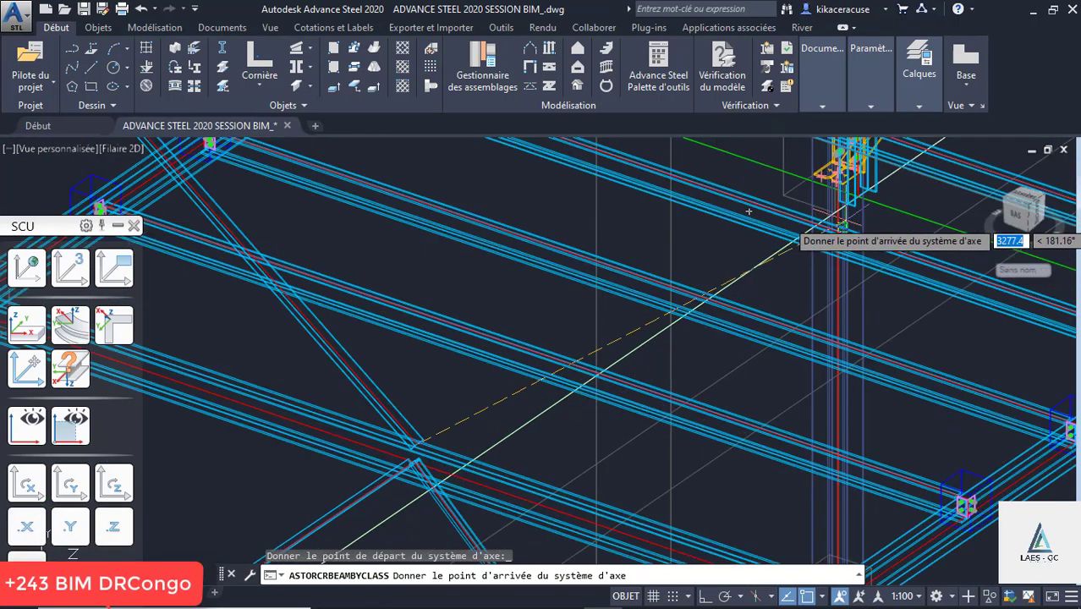
# In the back view (Arrière), end the second diagonal on the building's end column just below its rafter joint, keeping section L80X40X6.
pyautogui.click(1018, 219)
pyautogui.scroll(8, 687, 364)
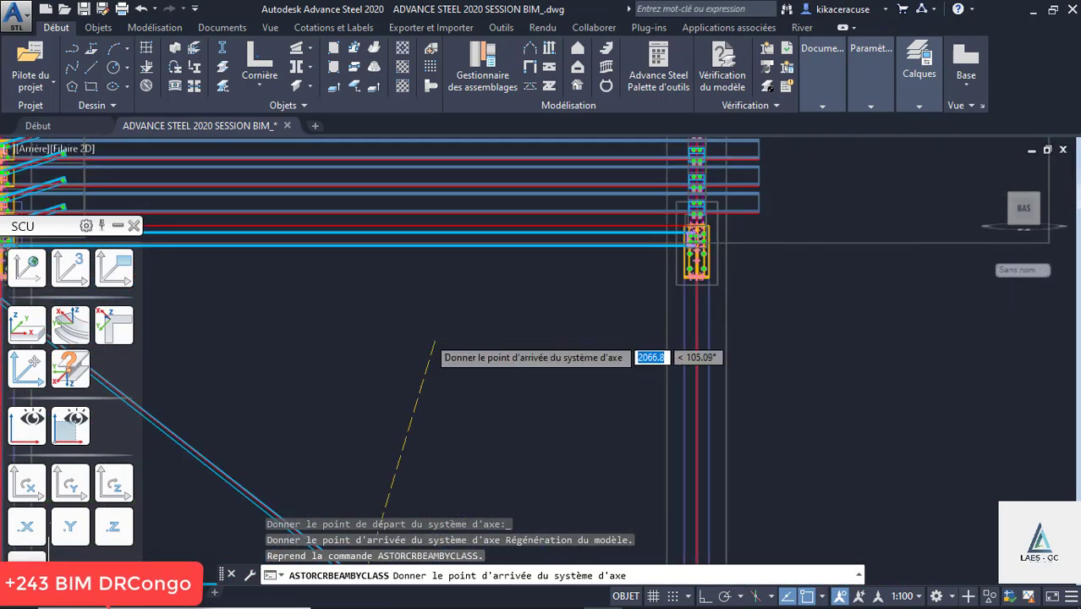
pyautogui.scroll(-5, 604, 338)
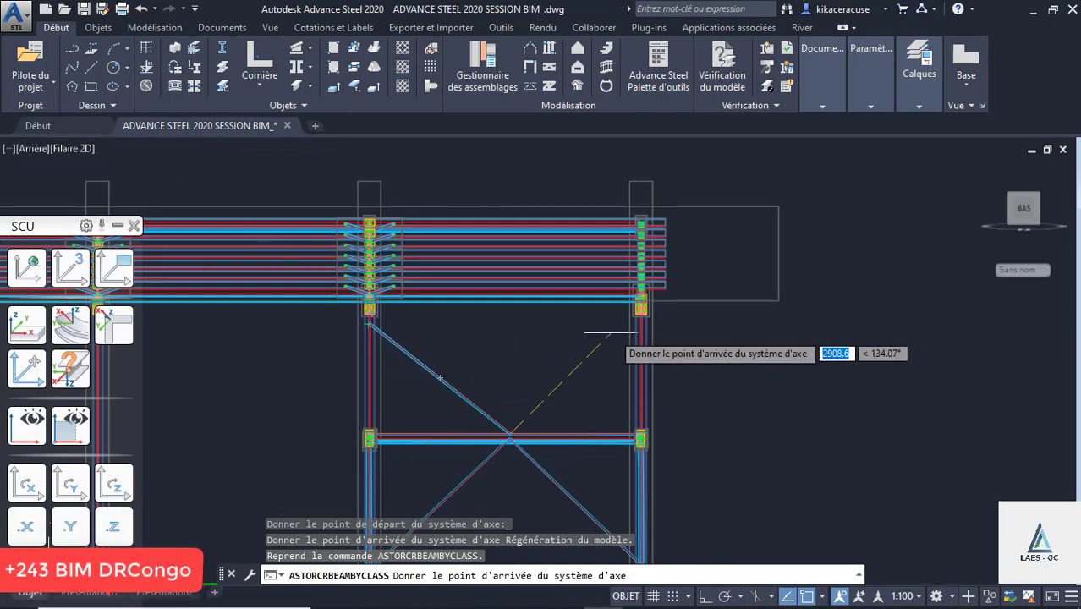
pyautogui.scroll(4, 640, 327)
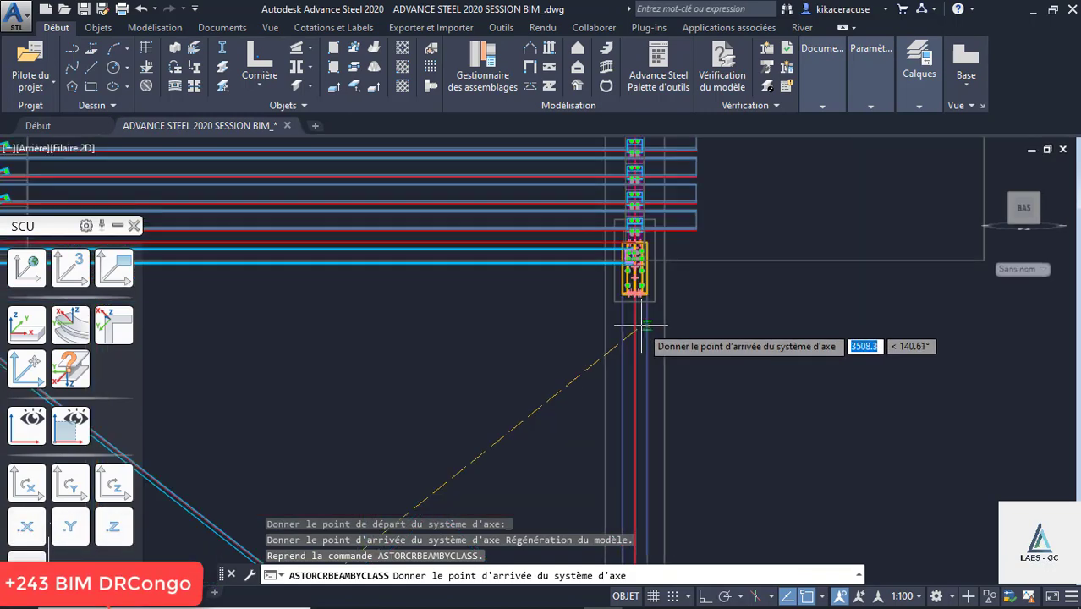
pyautogui.click(634, 321)
pyautogui.scroll(-5, 636, 262)
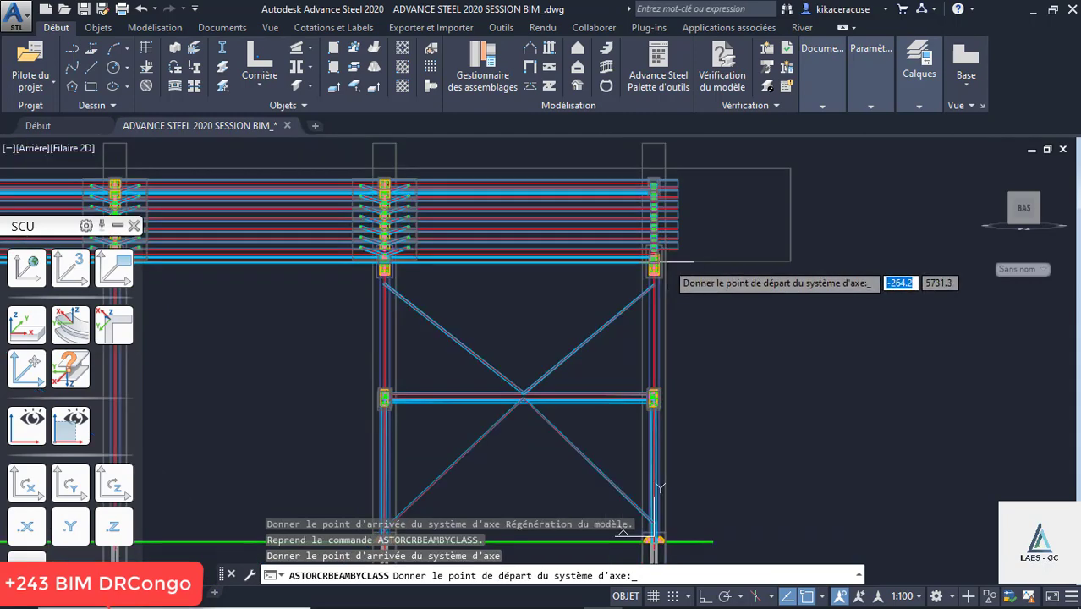
pyautogui.press('Escape')
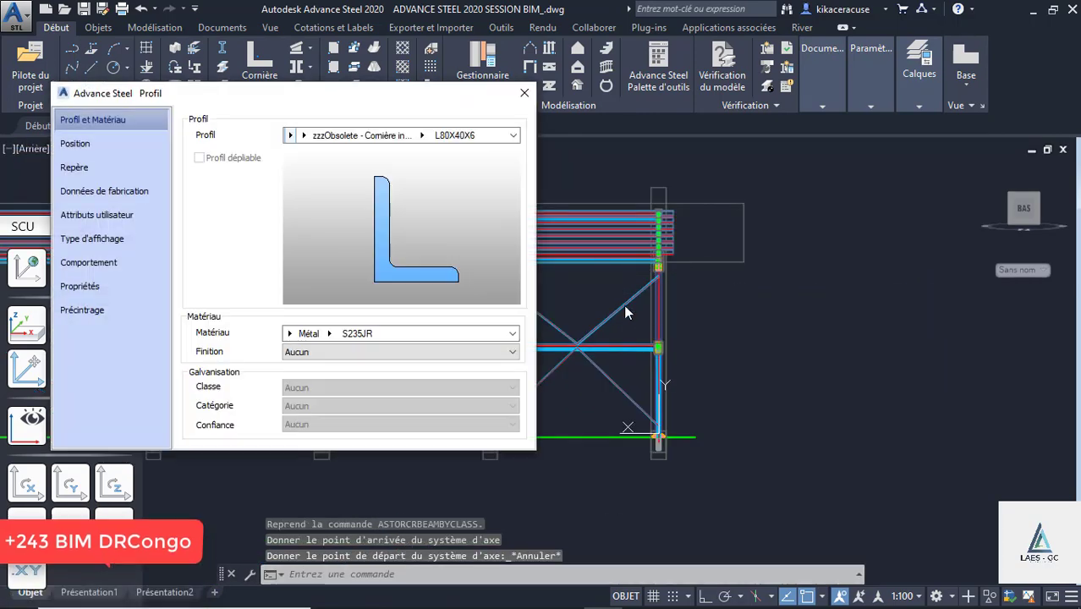
pyautogui.click(525, 94)
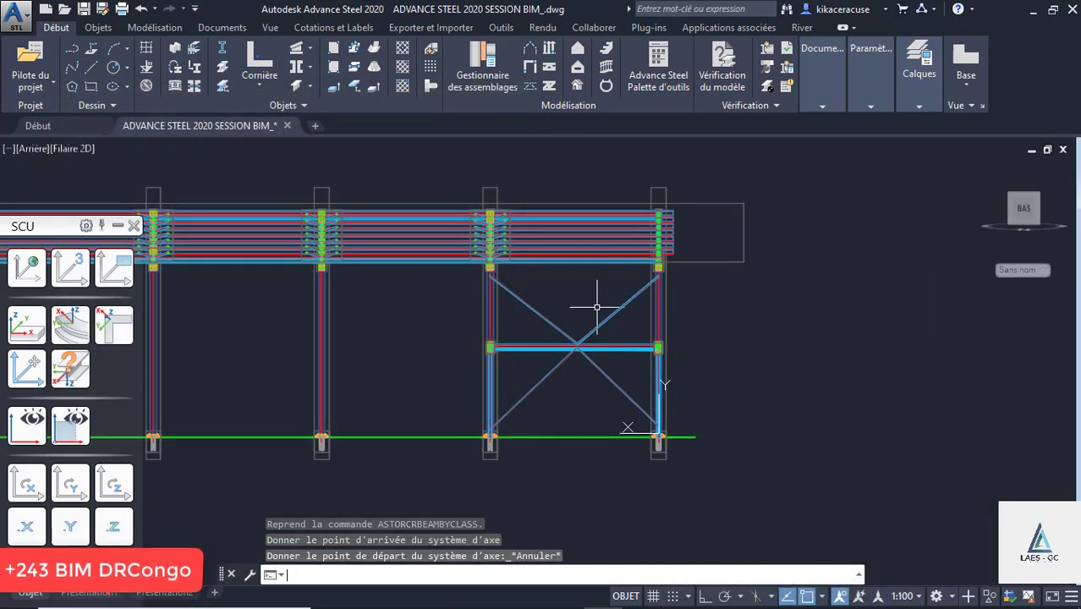
# Display the model in the Masqué visual style and examine how the upper and lower diagonals meet at the edge beam's midpoint.
pyautogui.keyDown('shift'); pyautogui.moveTo(566, 309); pyautogui.dragTo(522, 348, button='middle'); pyautogui.keyUp('shift')
pyautogui.scroll(5, 529, 373)
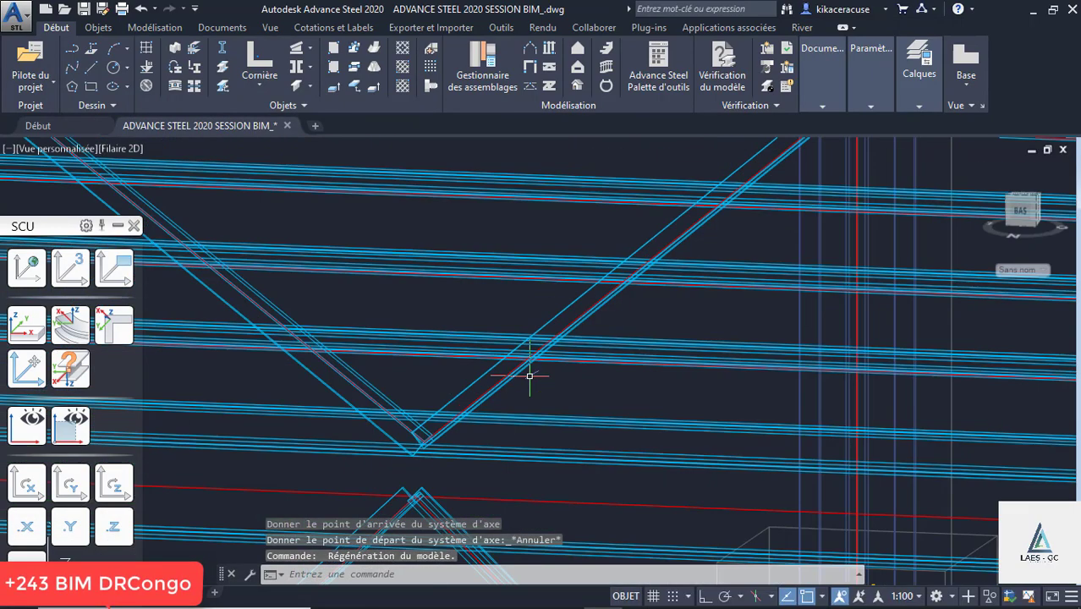
pyautogui.scroll(-5, 536, 323)
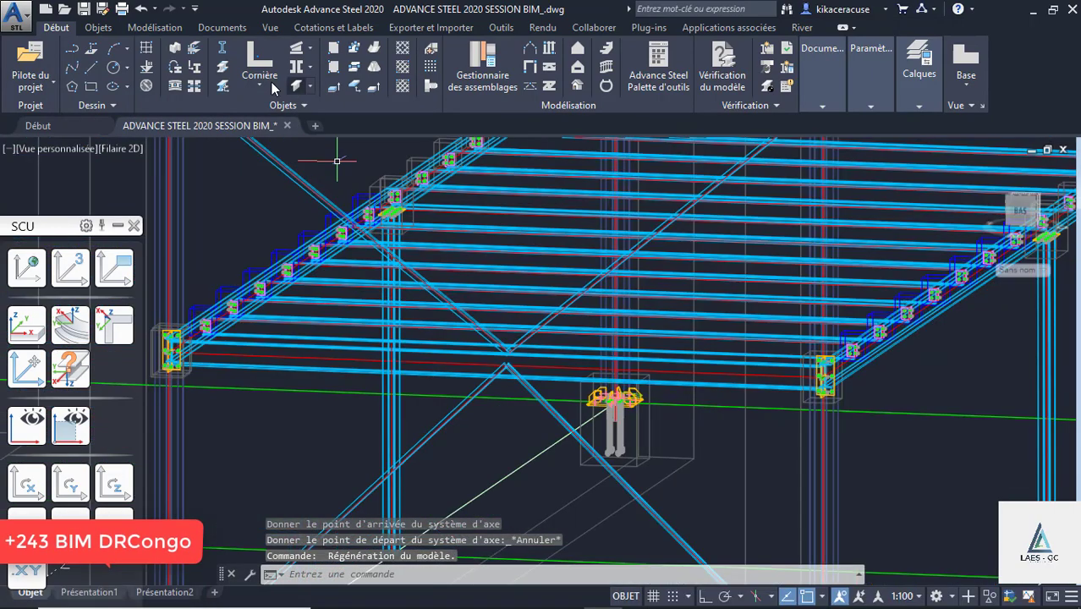
pyautogui.click(121, 149)
pyautogui.click(163, 223)
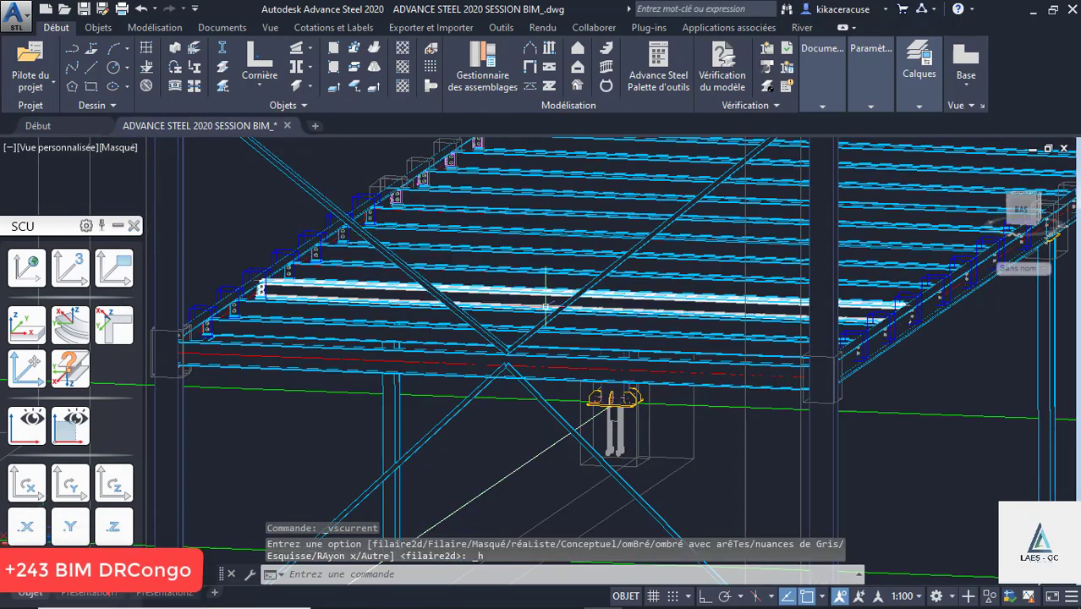
pyautogui.keyDown('shift'); pyautogui.moveTo(538, 348); pyautogui.dragTo(504, 364, button='middle'); pyautogui.keyUp('shift')
pyautogui.scroll(5, 415, 432)
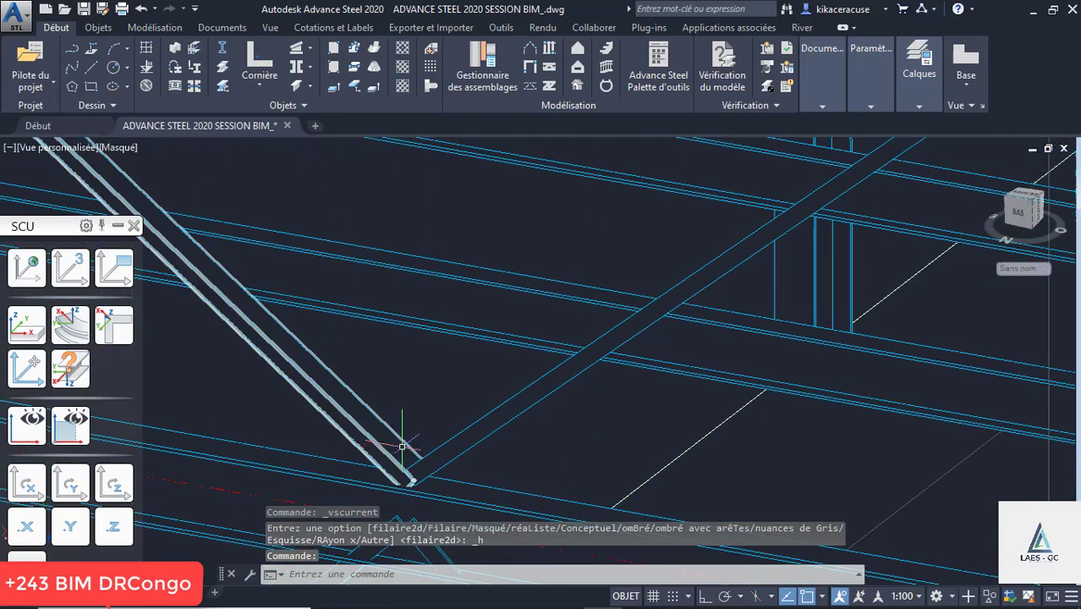
pyautogui.scroll(-3, 459, 382)
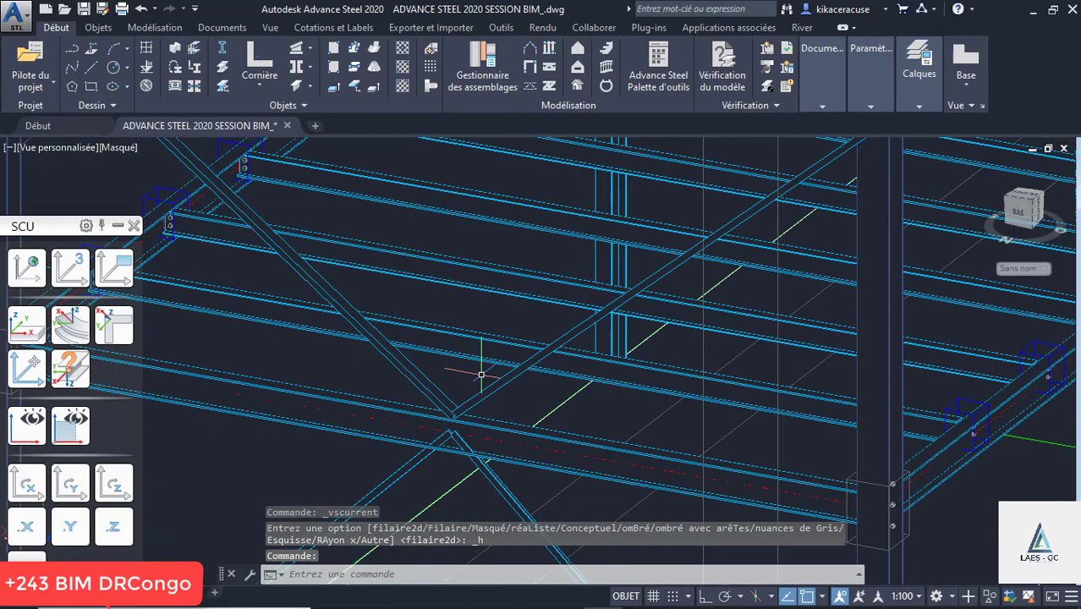
pyautogui.keyDown('shift'); pyautogui.moveTo(489, 385); pyautogui.dragTo(452, 388, button='middle'); pyautogui.keyUp('shift')
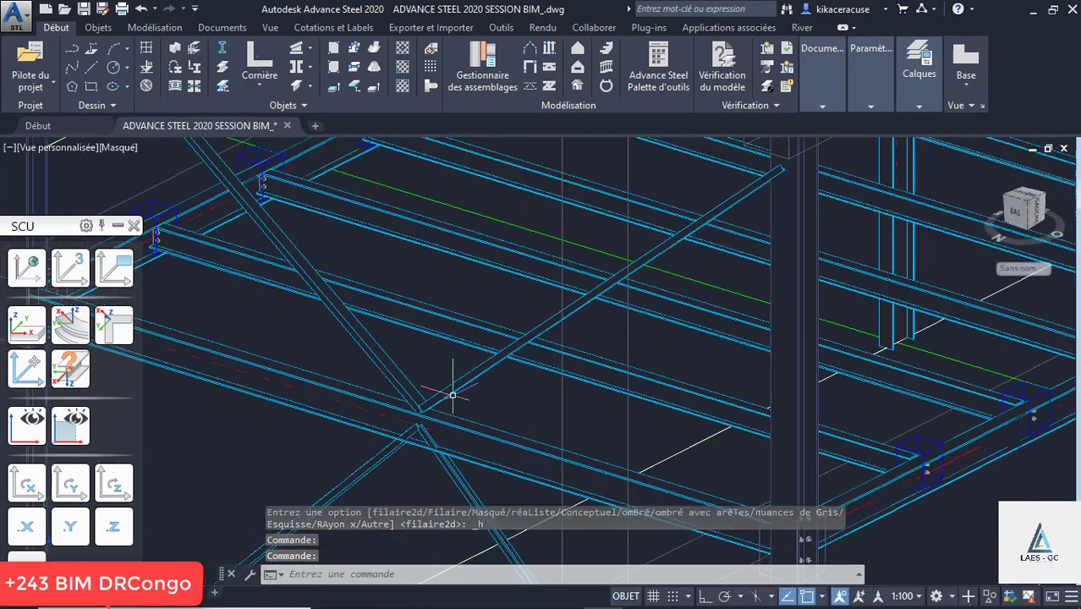
pyautogui.scroll(5, 394, 416)
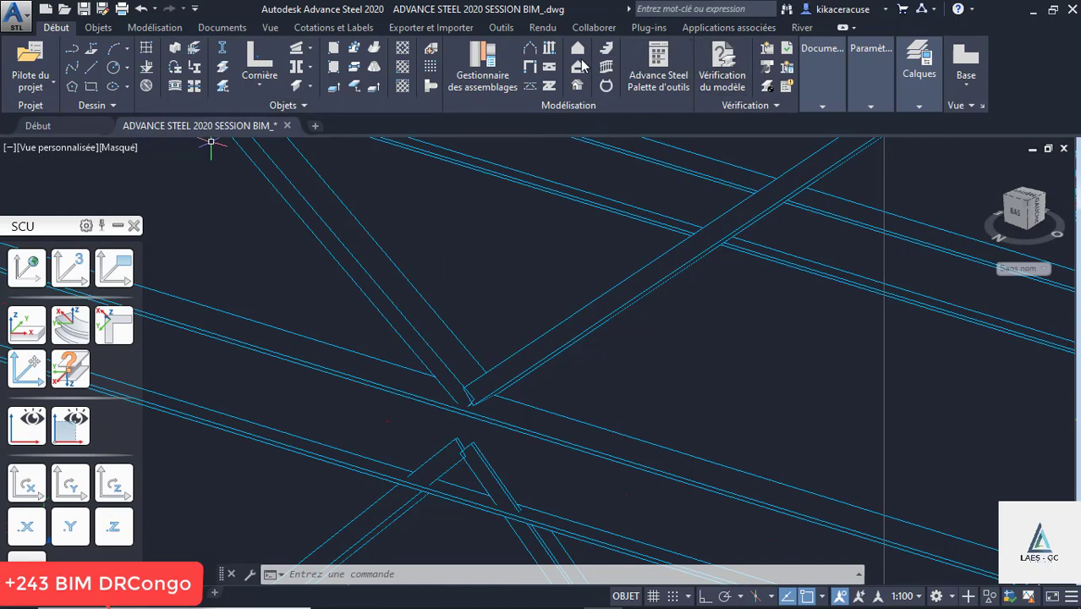
# Open the connection library and display the bracing attachments category (Attaches contreventement).
pyautogui.click(478, 82)
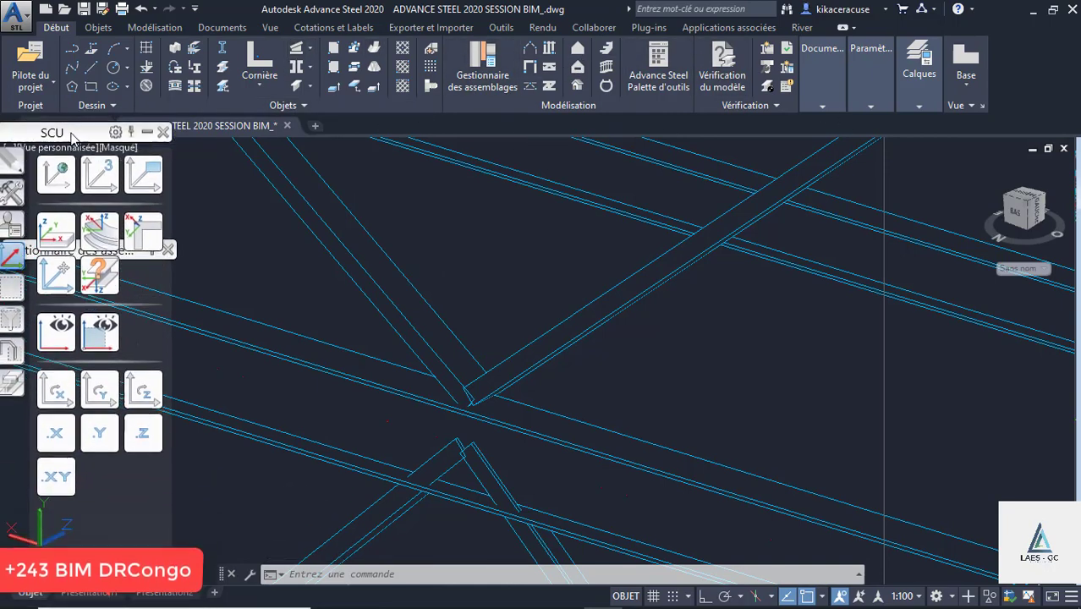
pyautogui.click(150, 250)
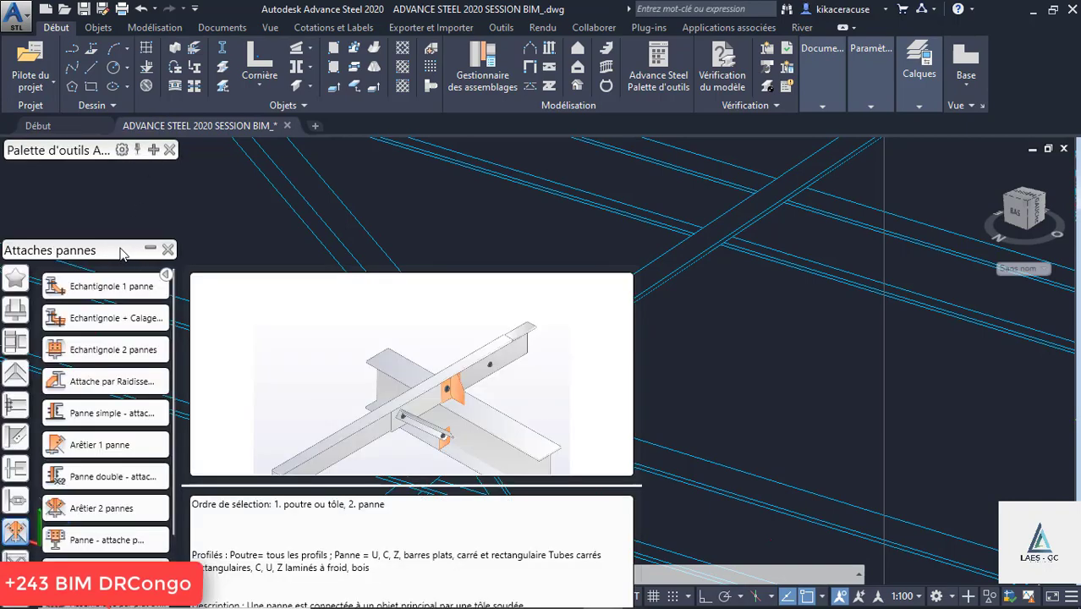
pyautogui.moveTo(88, 251); pyautogui.dragTo(127, 52)
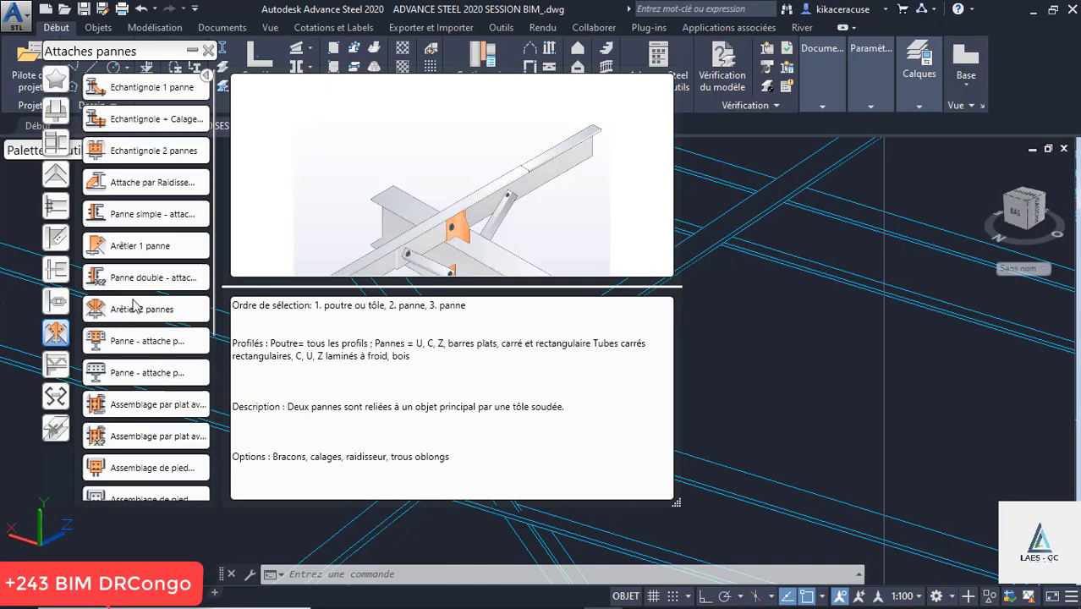
pyautogui.click(59, 370)
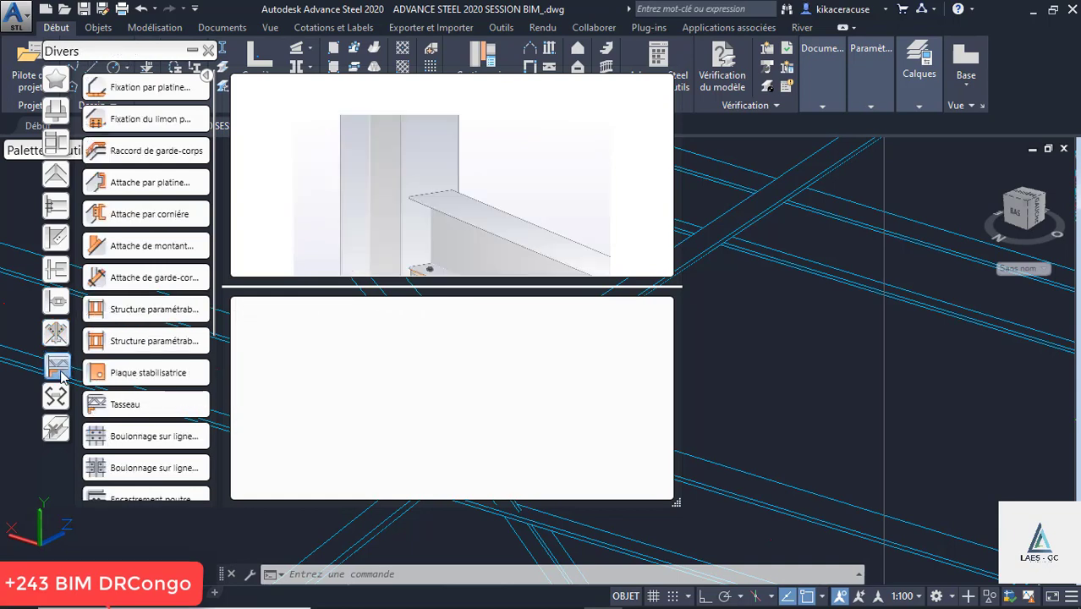
pyautogui.click(57, 239)
pyautogui.moveTo(110, 149)
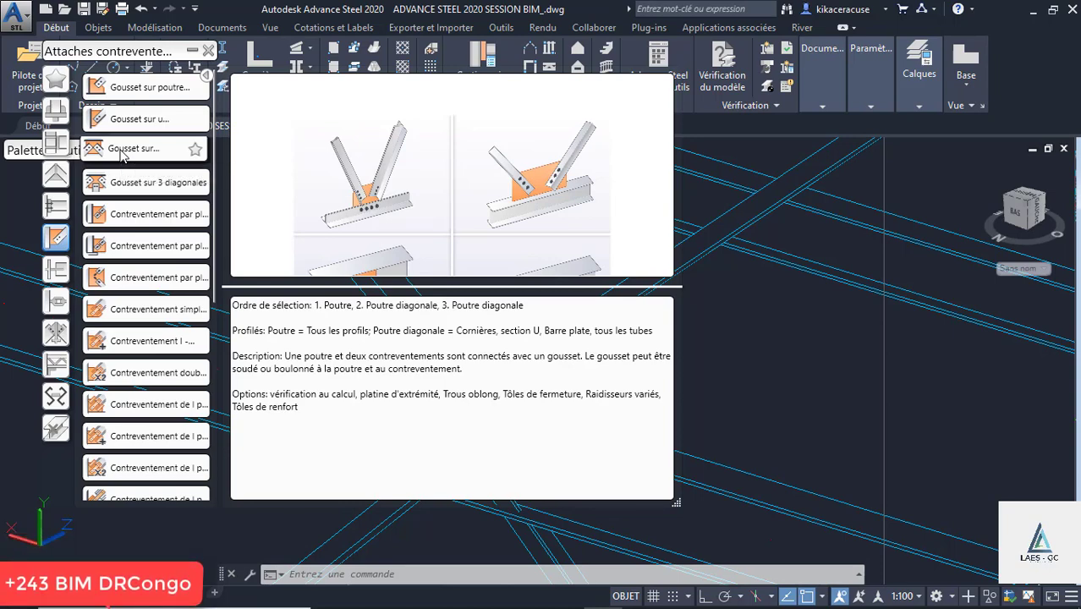
# Try to connect the two upper angle diagonals to the edge beam with a Gousset sur 2 diagonales connection.
pyautogui.click(123, 152)
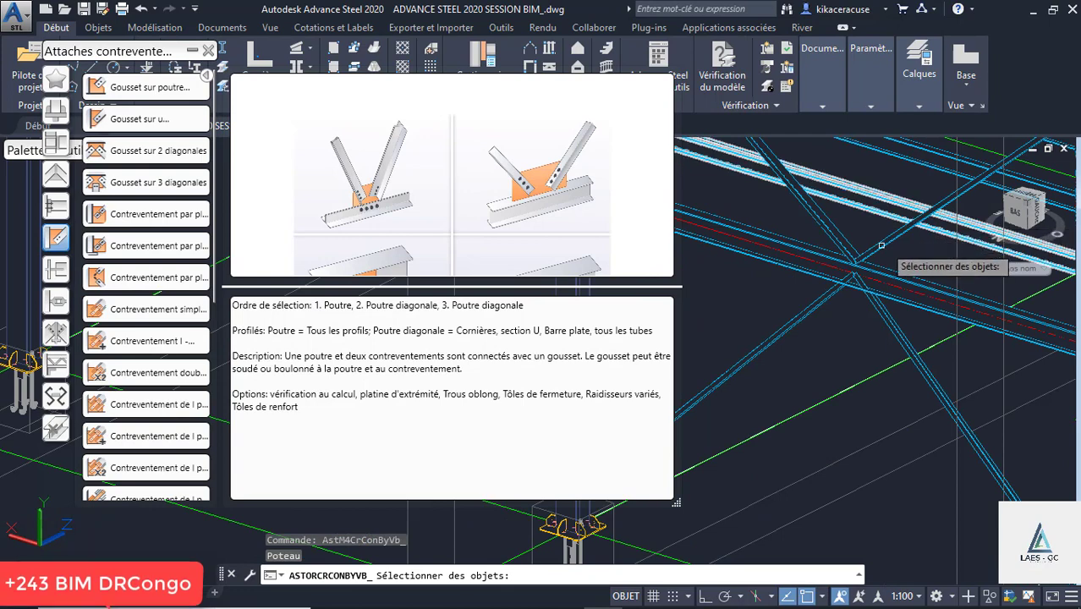
pyautogui.scroll(3, 880, 245)
pyautogui.click(878, 315)
pyautogui.rightClick(842, 226)
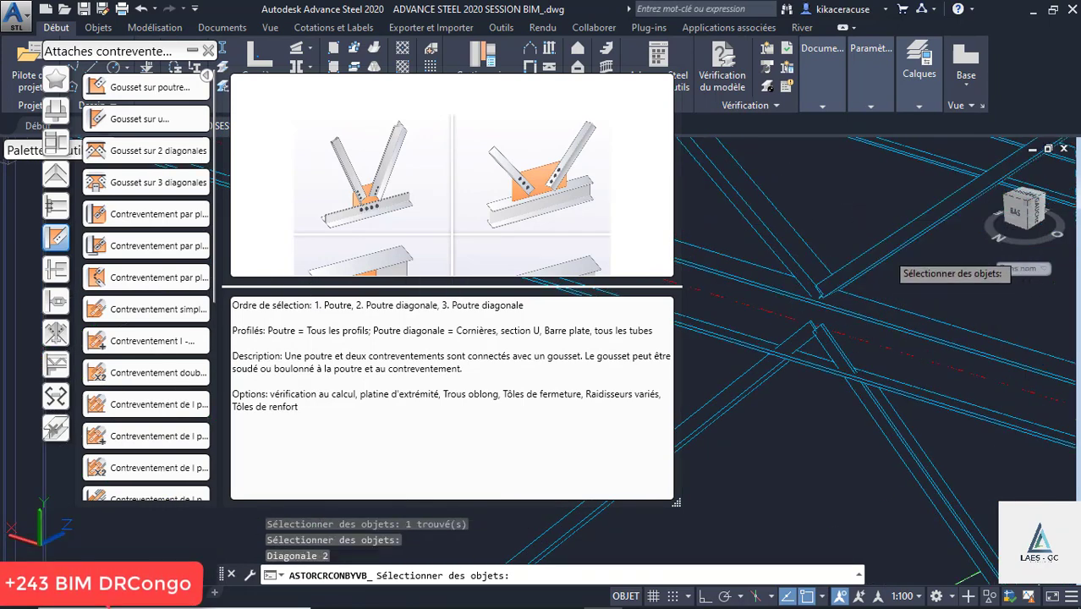
pyautogui.click(862, 238)
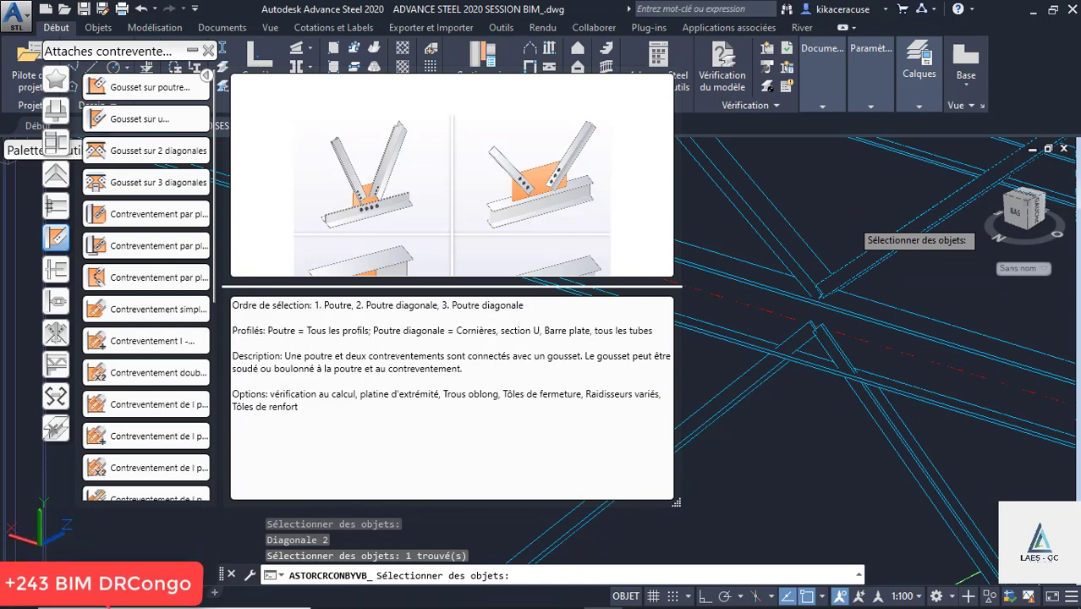
pyautogui.rightClick(845, 229)
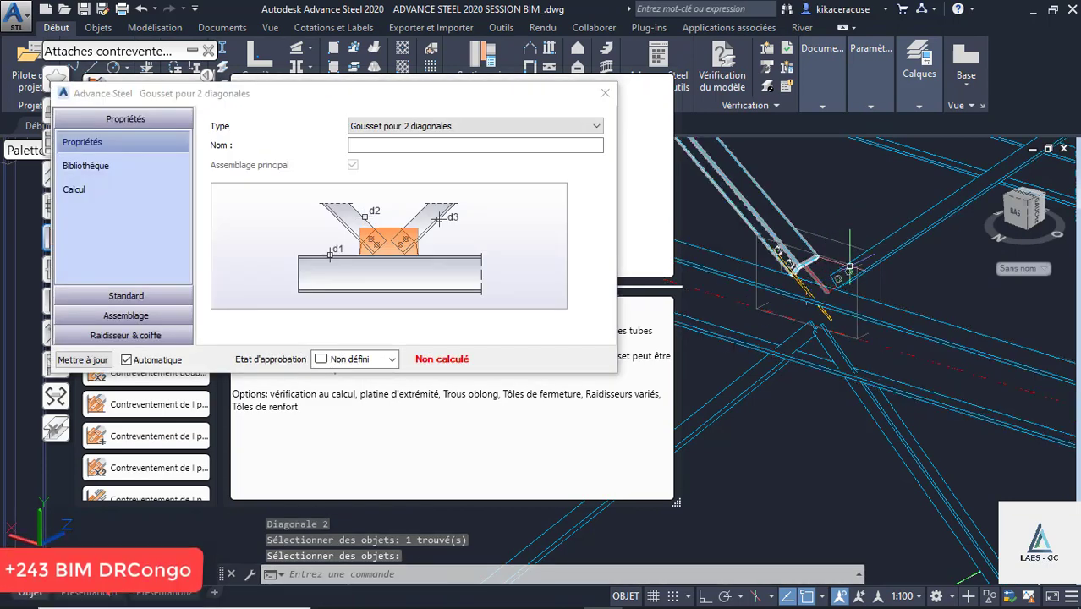
pyautogui.scroll(2, 851, 263)
pyautogui.keyDown('shift'); pyautogui.moveTo(851, 263); pyautogui.dragTo(875, 285, button='middle'); pyautogui.keyUp('shift')
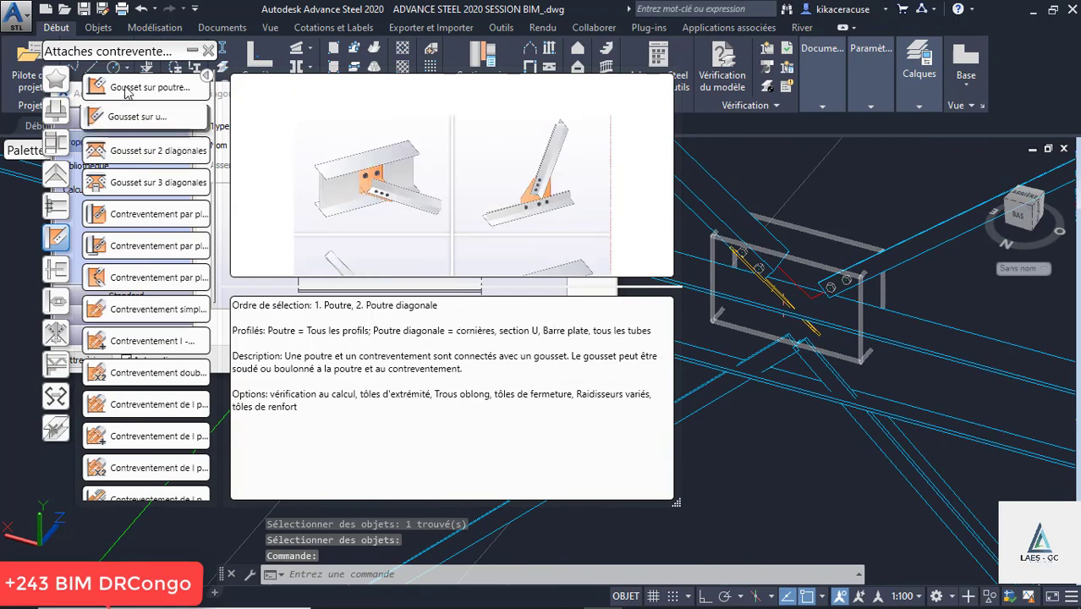
# Display the model in the Conceptuel visual style and examine the gusset and bolts where the upper diagonals meet the edge beam.
pyautogui.click(191, 52)
pyautogui.moveTo(340, 102); pyautogui.dragTo(230, 277)
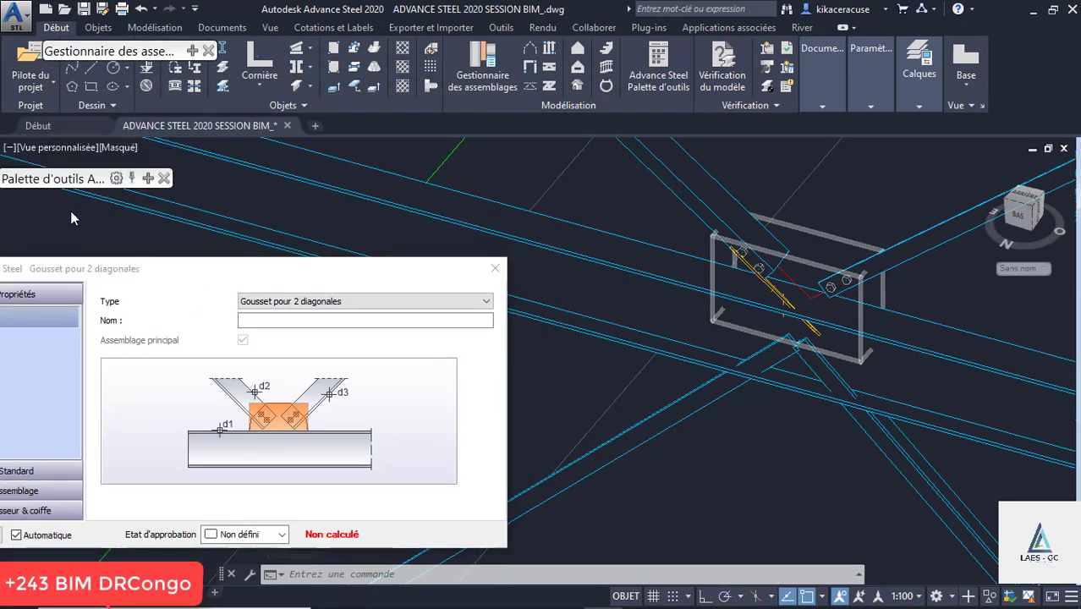
pyautogui.moveTo(74, 174); pyautogui.dragTo(70, 212)
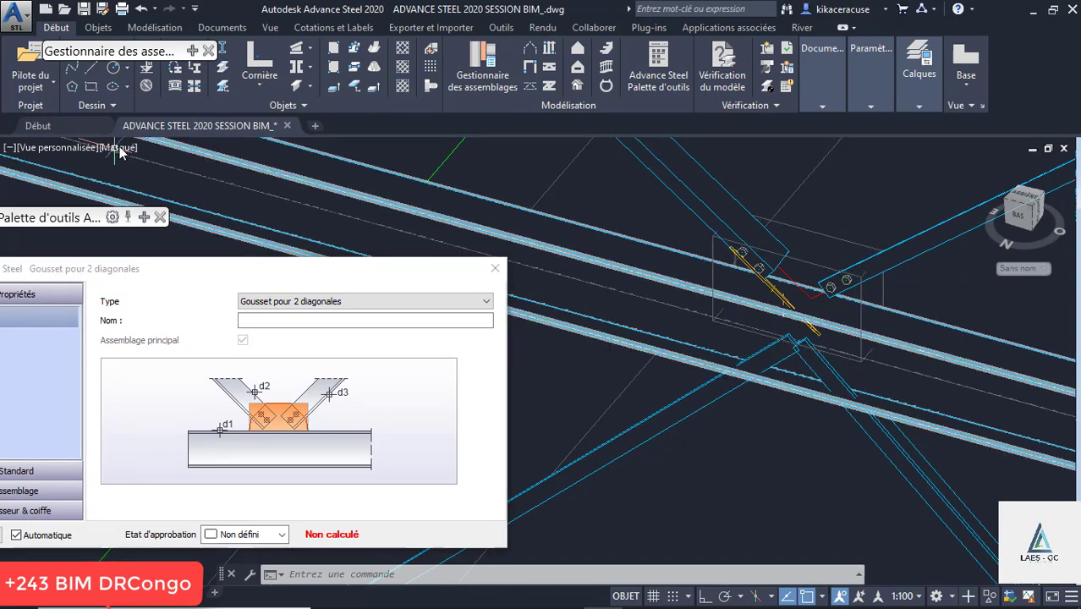
pyautogui.click(121, 151)
pyautogui.click(157, 206)
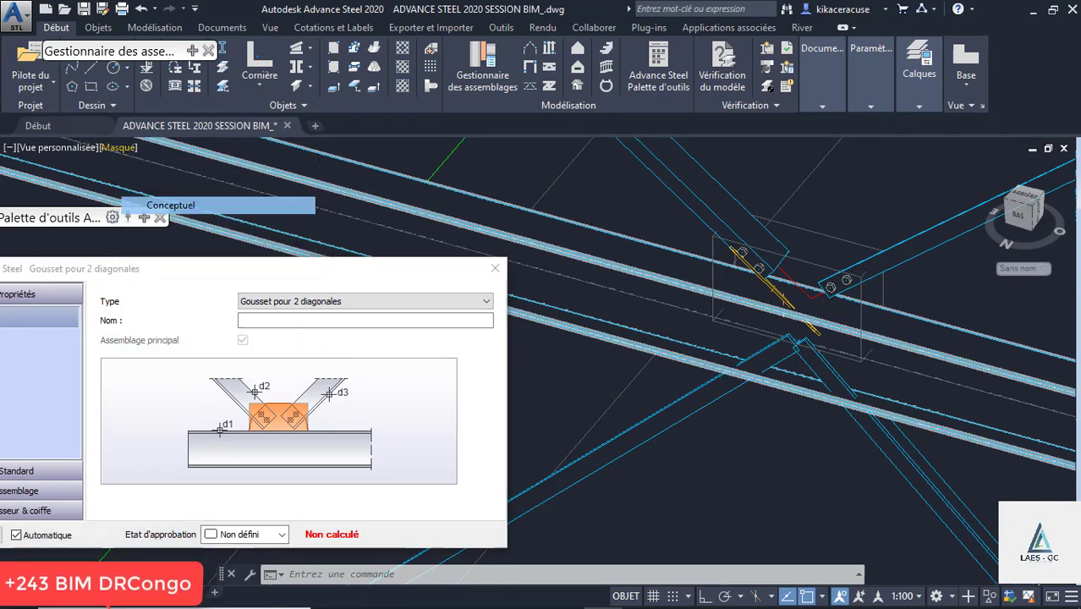
pyautogui.scroll(-2, 805, 265)
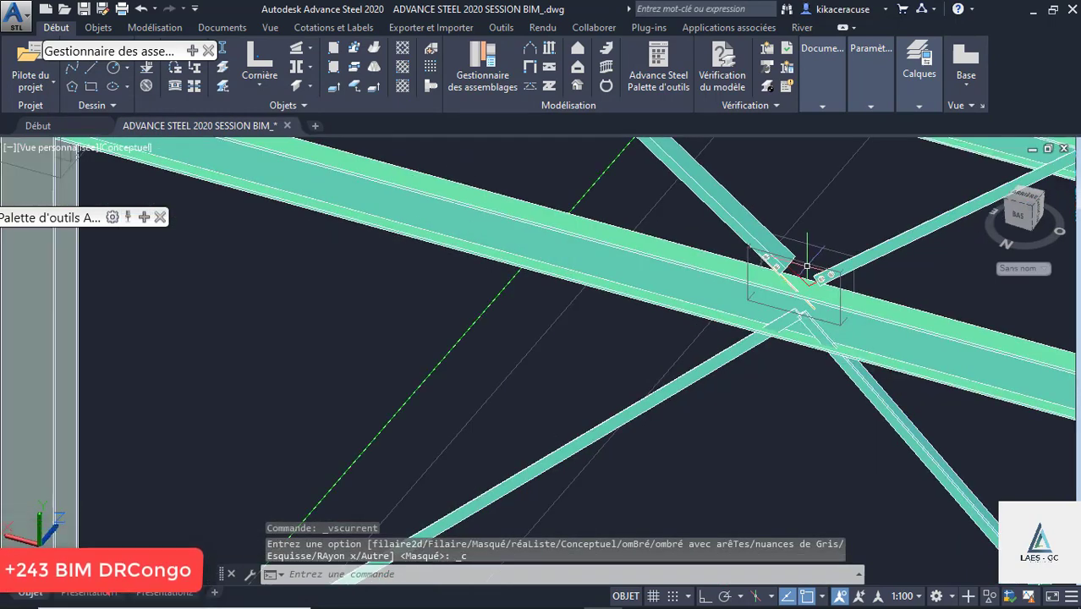
pyautogui.keyDown('shift'); pyautogui.moveTo(843, 275); pyautogui.dragTo(799, 283, button='middle'); pyautogui.keyUp('shift')
pyautogui.scroll(5, 787, 280)
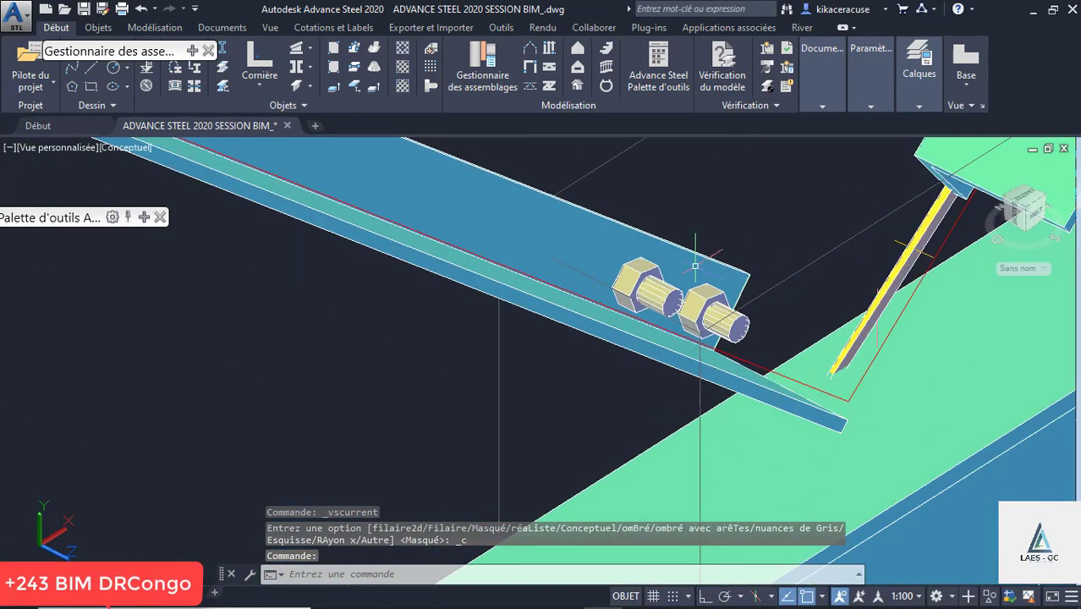
pyautogui.scroll(-2, 742, 286)
pyautogui.keyDown('shift'); pyautogui.moveTo(733, 303); pyautogui.dragTo(832, 295, button='middle'); pyautogui.keyUp('shift')
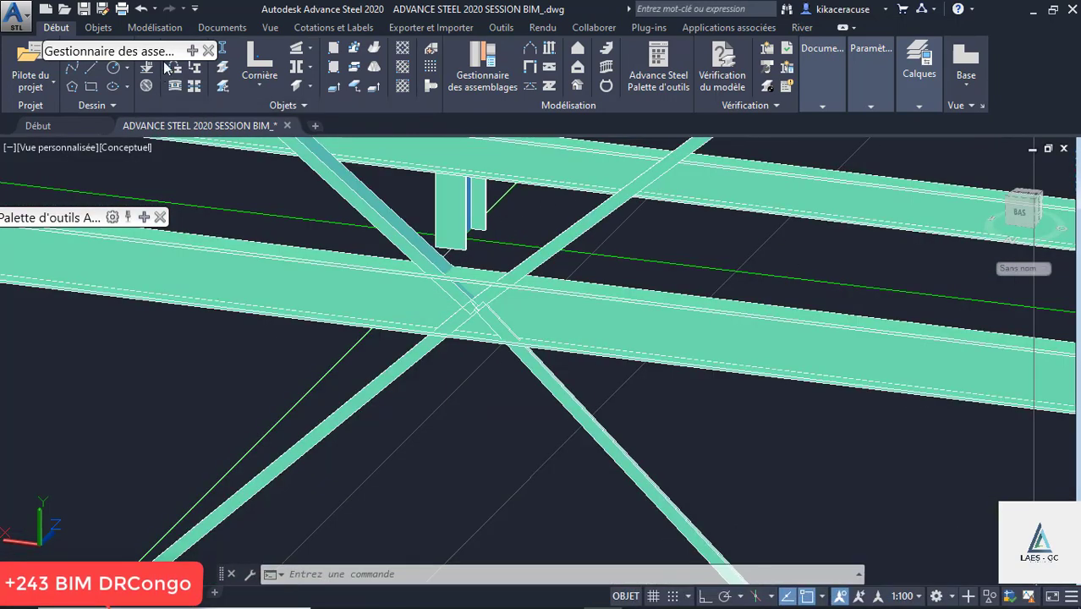
# Connect the two lower angle diagonals to the underside of the edge beam with a Gousset sur 2 diagonales connection.
pyautogui.click(188, 49)
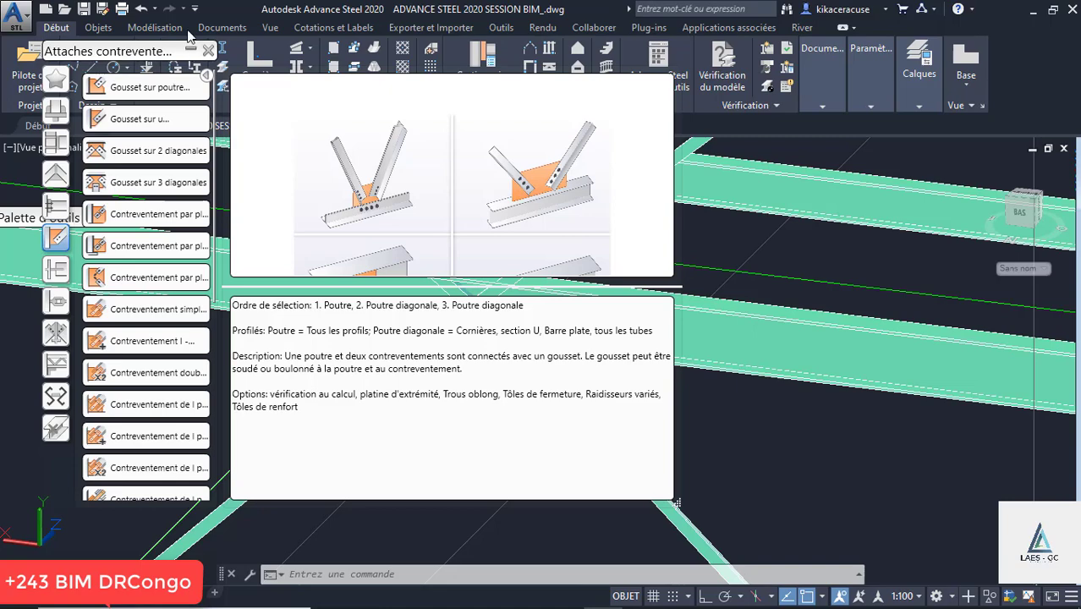
pyautogui.click(116, 158)
pyautogui.scroll(-8, 840, 320)
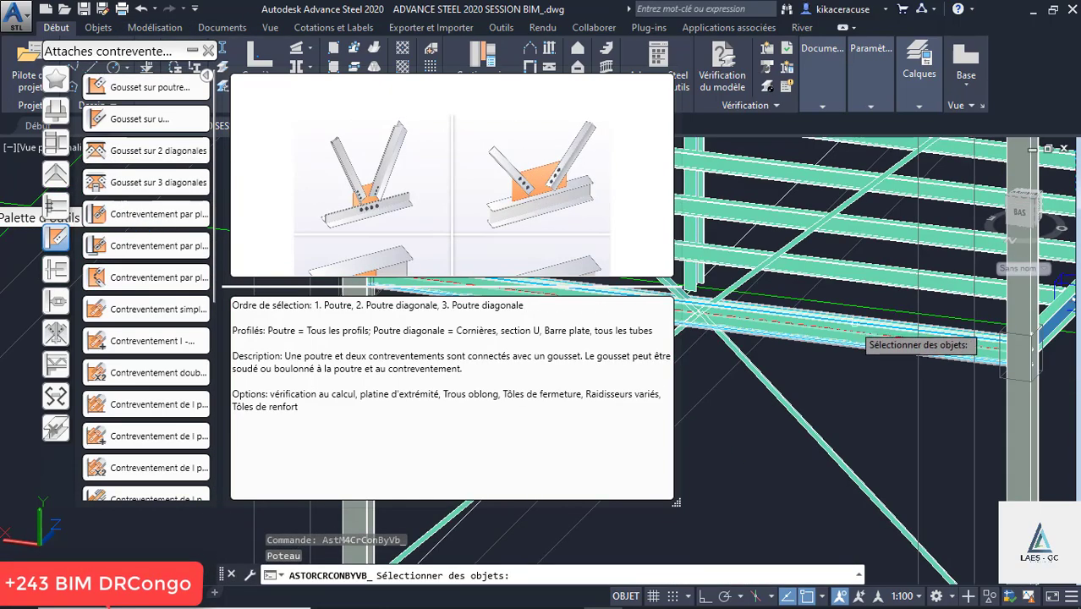
pyautogui.scroll(5, 907, 350)
pyautogui.click(846, 349)
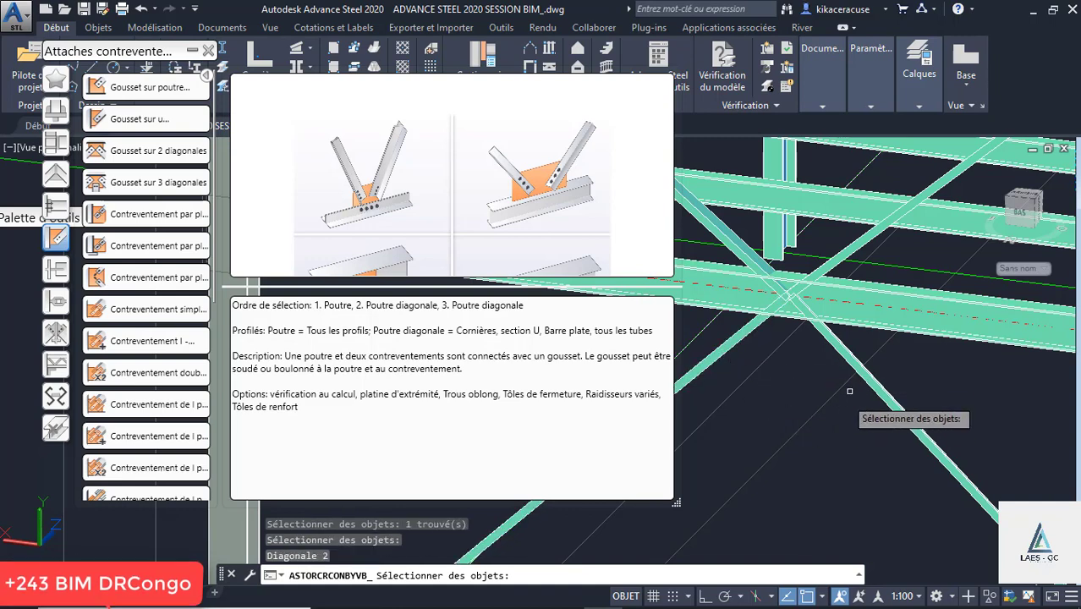
pyautogui.click(850, 365)
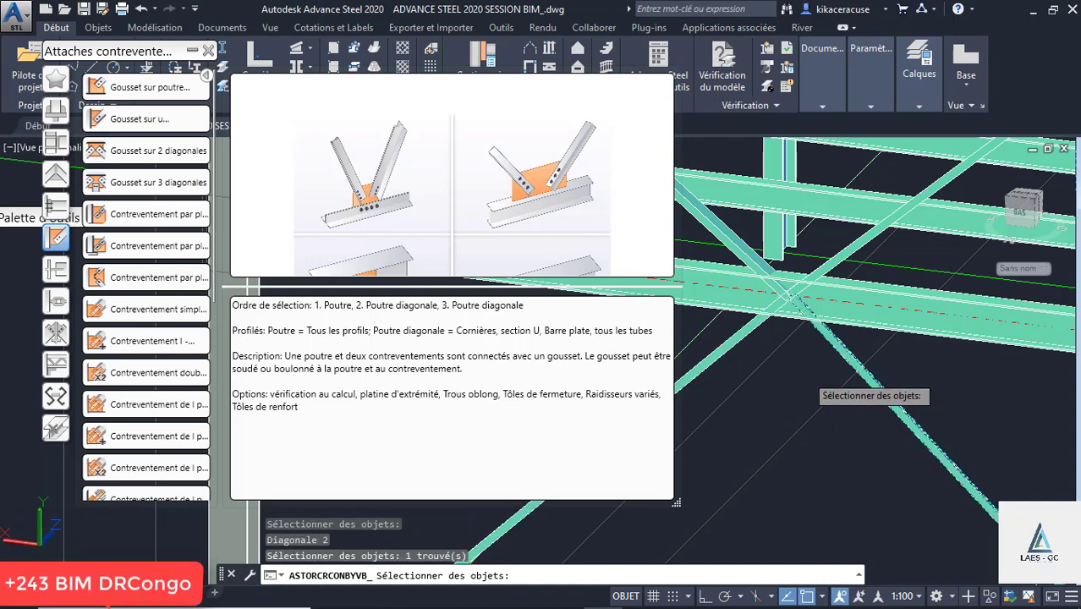
pyautogui.press('Return')
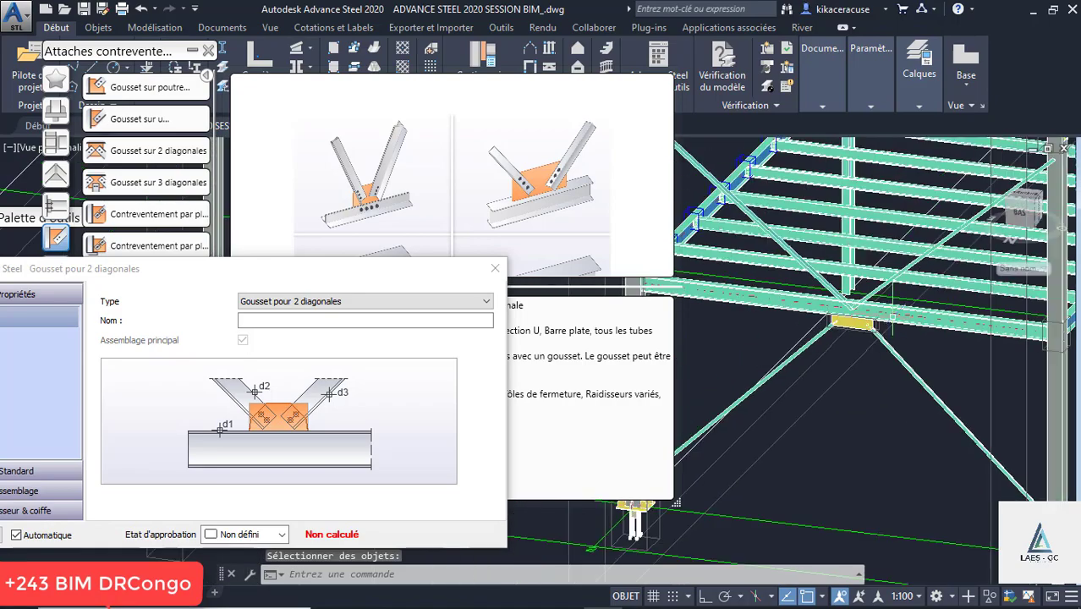
# Examine the lower gusset plate and its bolts at the edge beam's midpoint from several angles.
pyautogui.keyDown('shift'); pyautogui.moveTo(888, 320); pyautogui.dragTo(843, 281, button='middle'); pyautogui.keyUp('shift')
pyautogui.scroll(9, 806, 283)
pyautogui.scroll(-10, 898, 252)
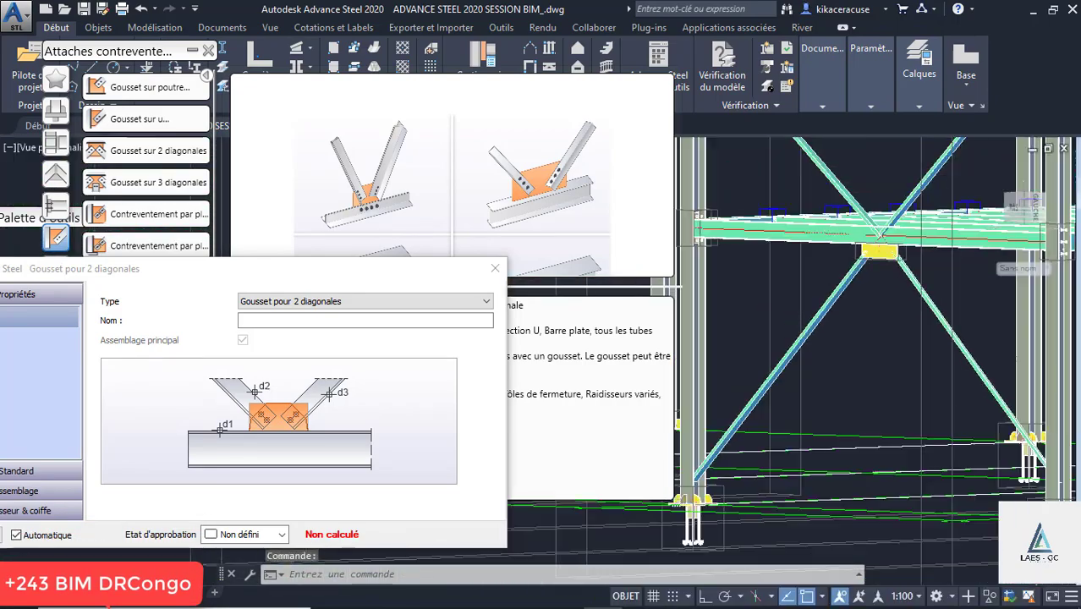
pyautogui.scroll(-8, 970, 295)
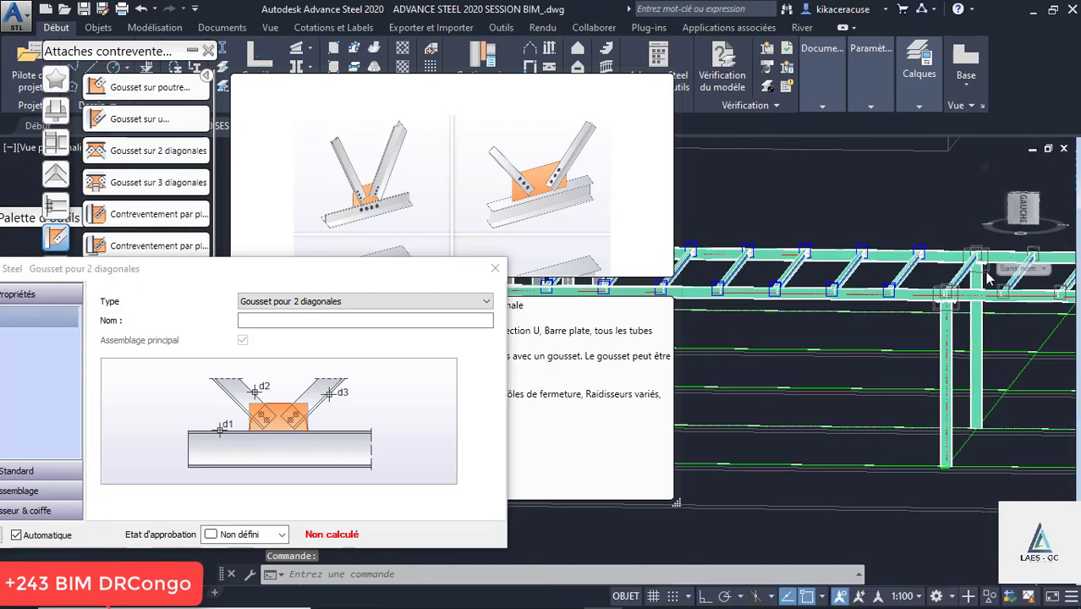
pyautogui.scroll(-2, 970, 295)
pyautogui.keyDown('shift'); pyautogui.moveTo(971, 292); pyautogui.dragTo(913, 286, button='middle'); pyautogui.keyUp('shift')
pyautogui.scroll(9, 910, 285)
pyautogui.keyDown('shift'); pyautogui.moveTo(769, 241); pyautogui.dragTo(971, 332, button='middle'); pyautogui.keyUp('shift')
pyautogui.scroll(8, 710, 249)
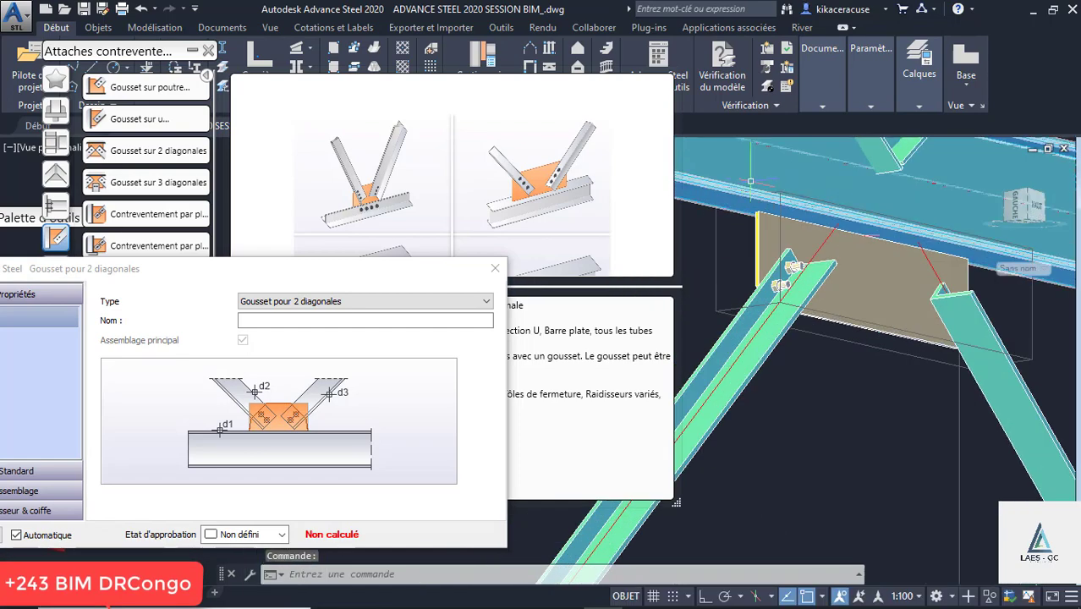
pyautogui.scroll(4, 710, 249)
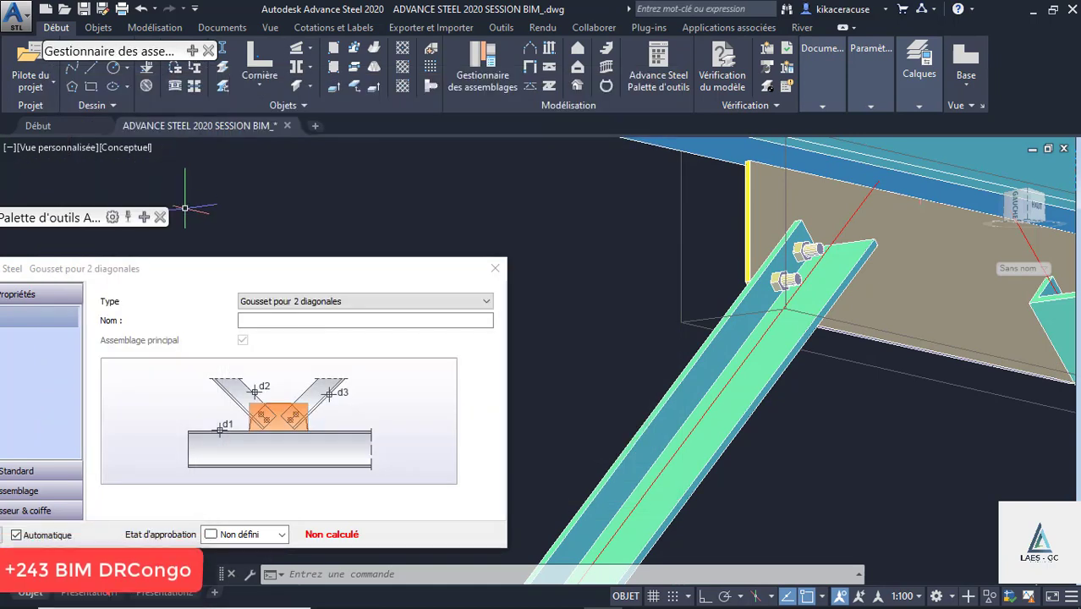
# Review the lower gusset's plate settings and the bolt spacing settings for diagonals 1 and 2.
pyautogui.moveTo(197, 275); pyautogui.dragTo(344, 94)
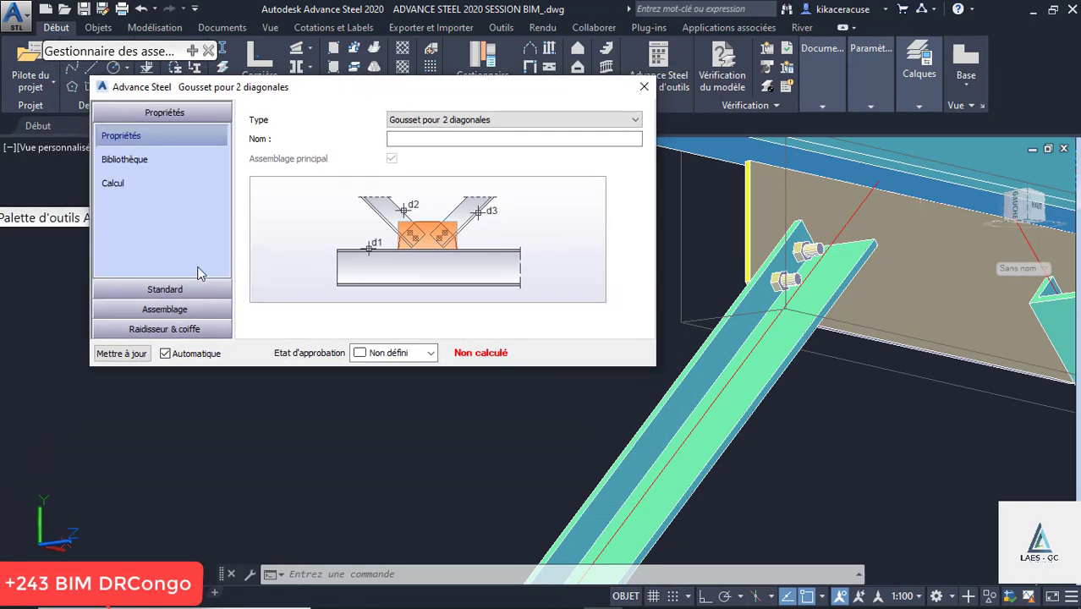
pyautogui.click(160, 291)
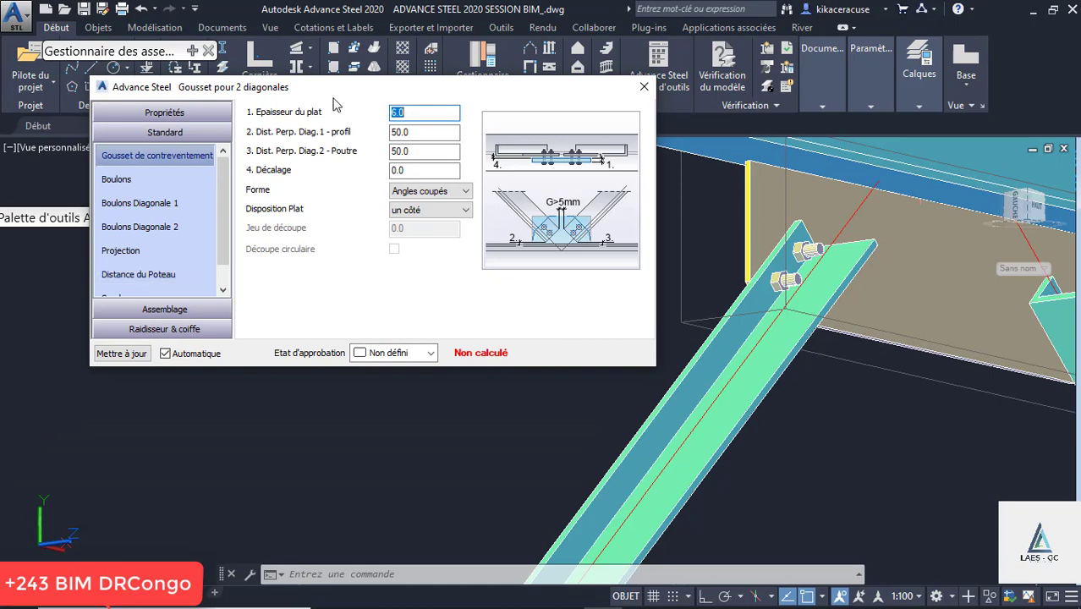
pyautogui.moveTo(334, 94); pyautogui.dragTo(285, 63)
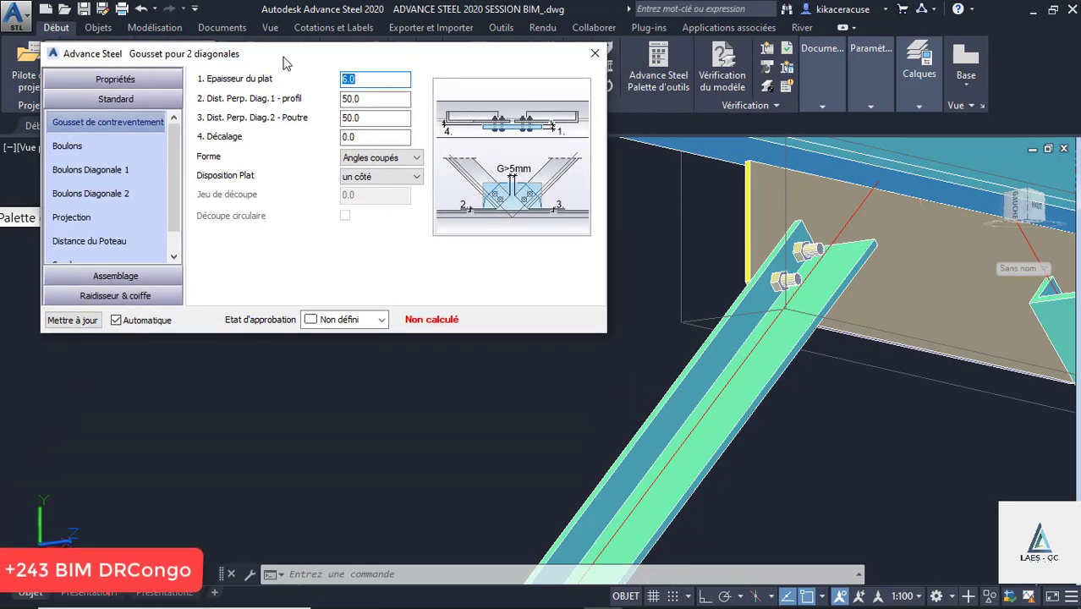
pyautogui.click(91, 170)
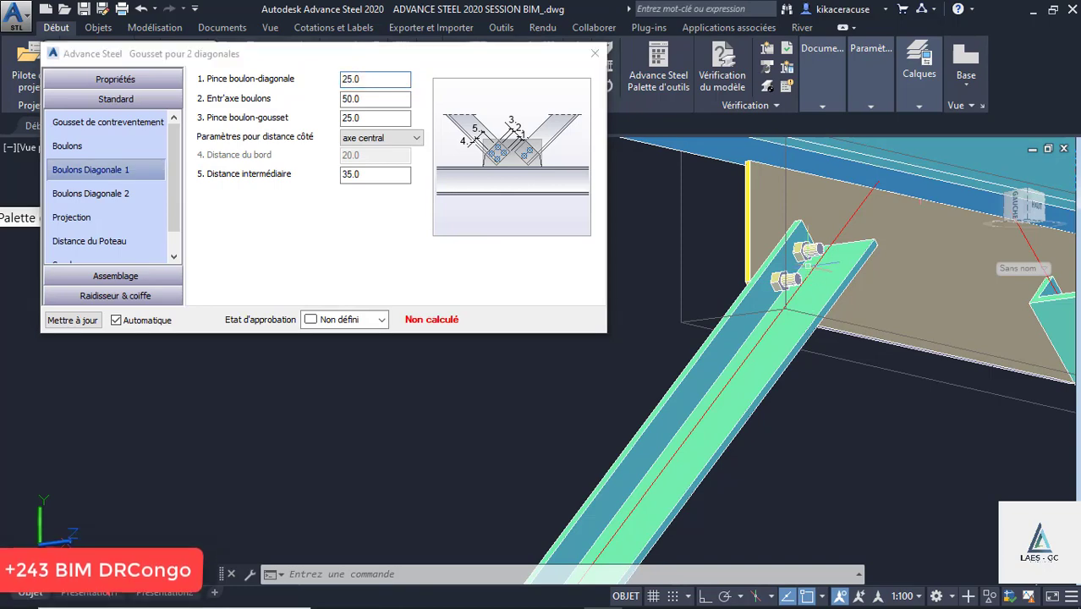
pyautogui.scroll(3, 795, 292)
pyautogui.scroll(-3, 777, 301)
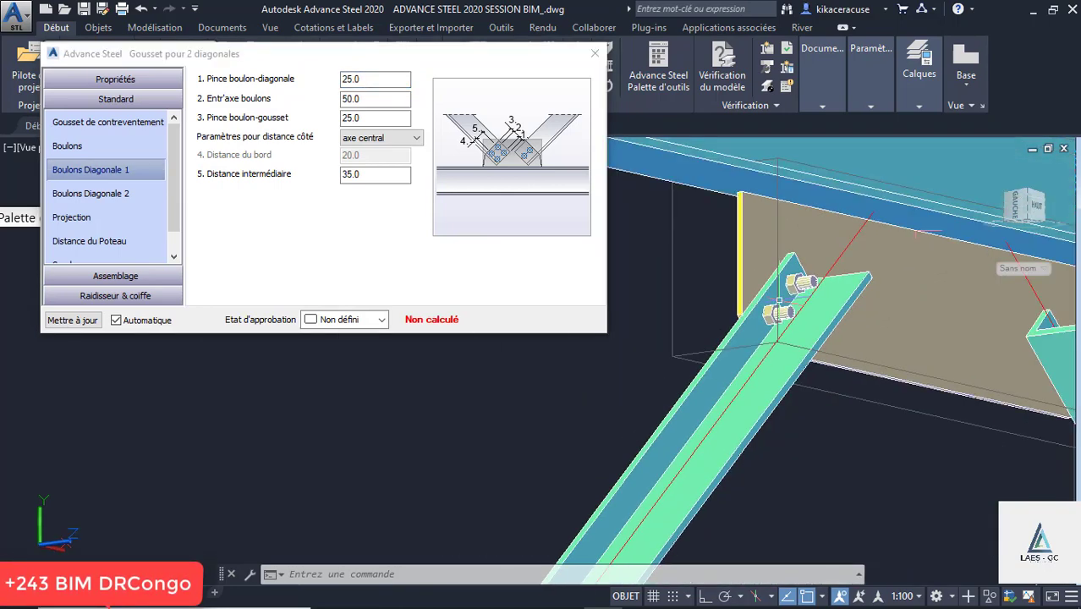
pyautogui.click(72, 194)
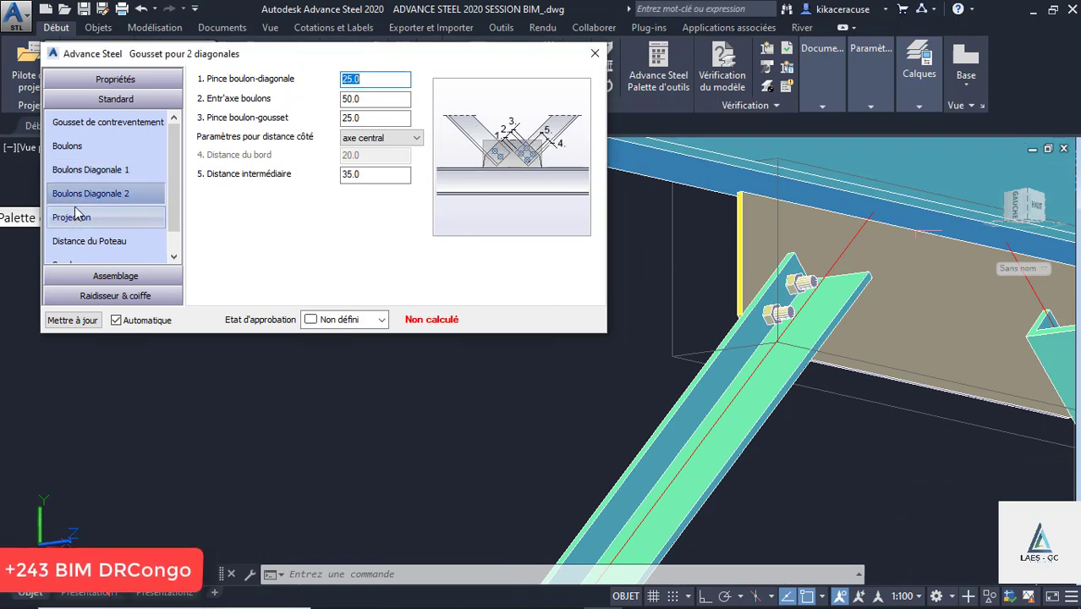
# Set the lower gusset's bolt diameter to 16.00 mm and check the bolts on both diagonals.
pyautogui.scroll(-1, 75, 213)
pyautogui.click(107, 128)
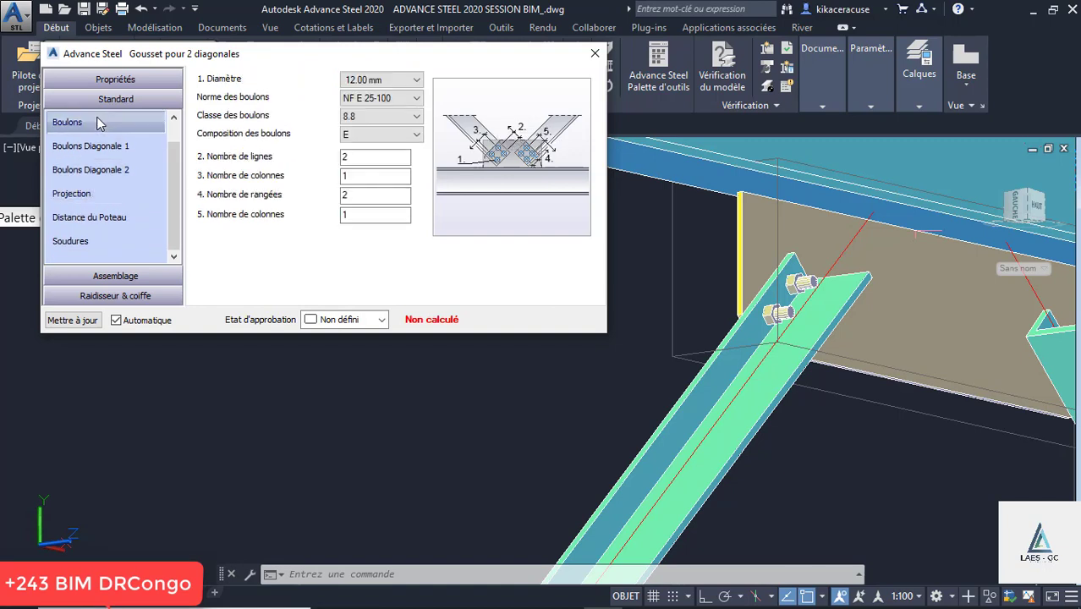
pyautogui.click(365, 82)
pyautogui.click(377, 106)
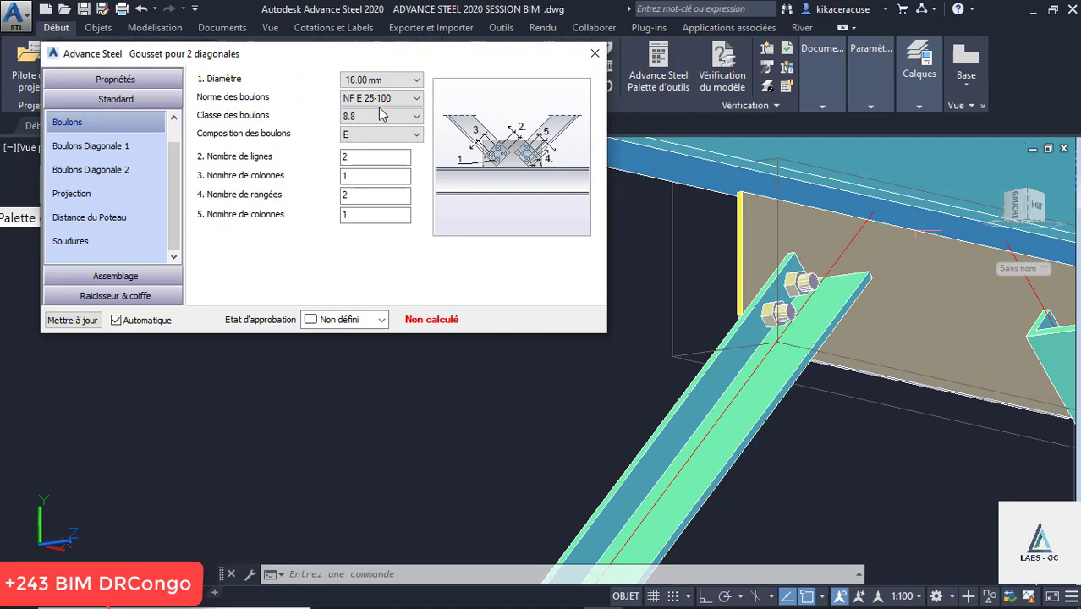
pyautogui.scroll(-4, 925, 230)
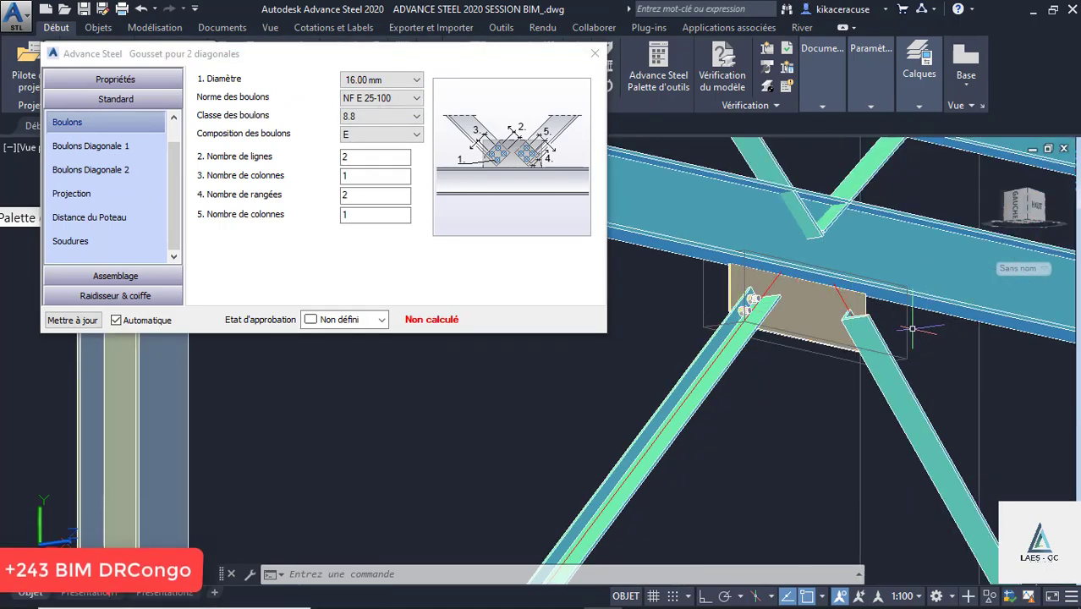
pyautogui.keyDown('shift'); pyautogui.moveTo(908, 328); pyautogui.dragTo(923, 345, button='middle'); pyautogui.keyUp('shift')
pyautogui.press('Escape')
pyautogui.scroll(3, 778, 308)
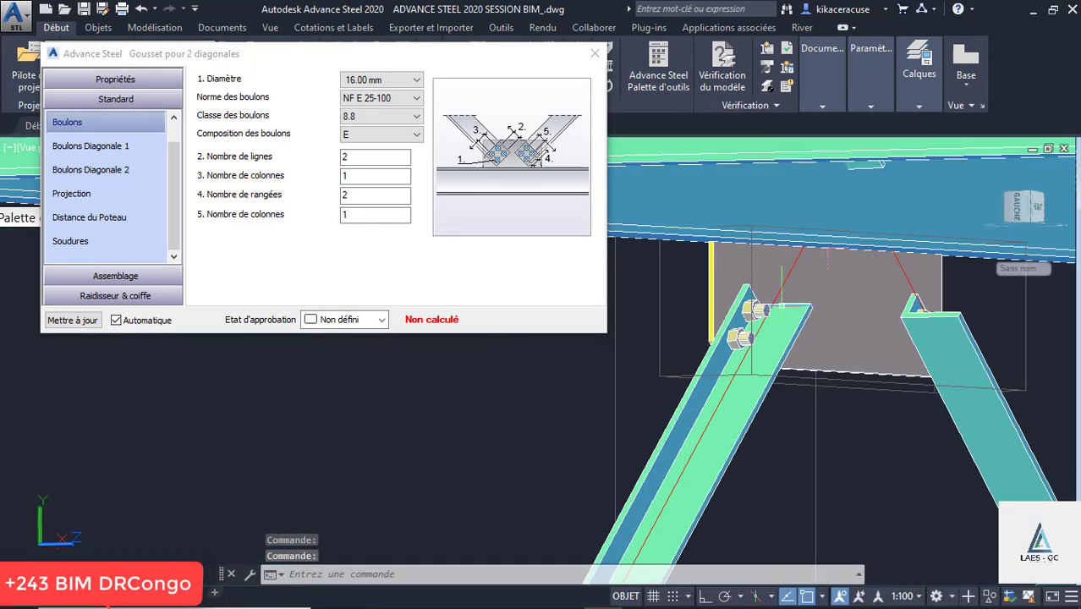
# Review the lower gusset's projection and weld settings, and try the bolted (boulons) gusset-to-beam assembly type on the model.
pyautogui.click(76, 195)
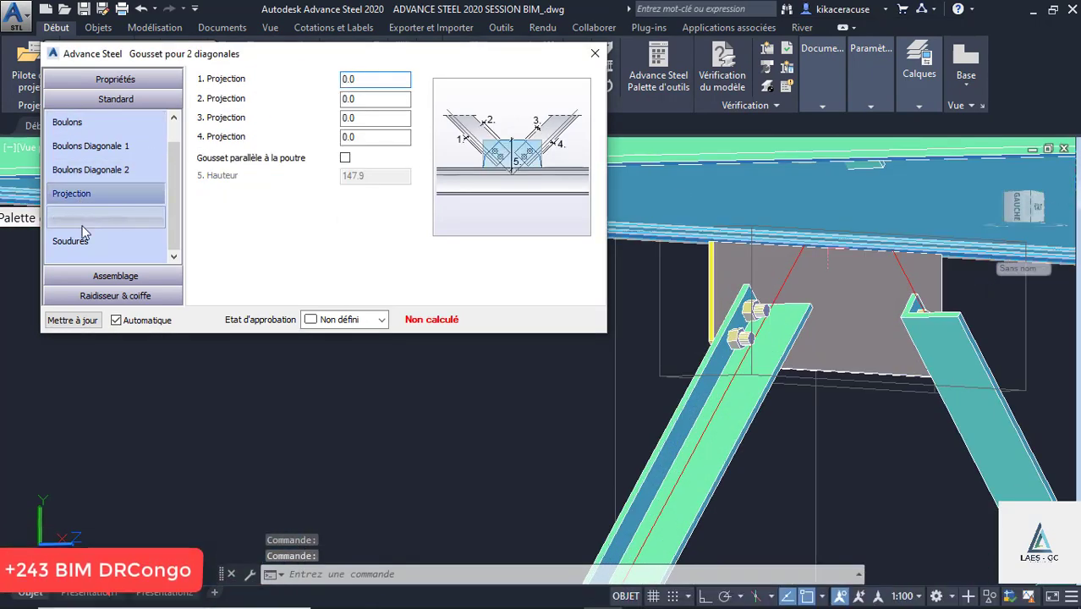
pyautogui.click(70, 241)
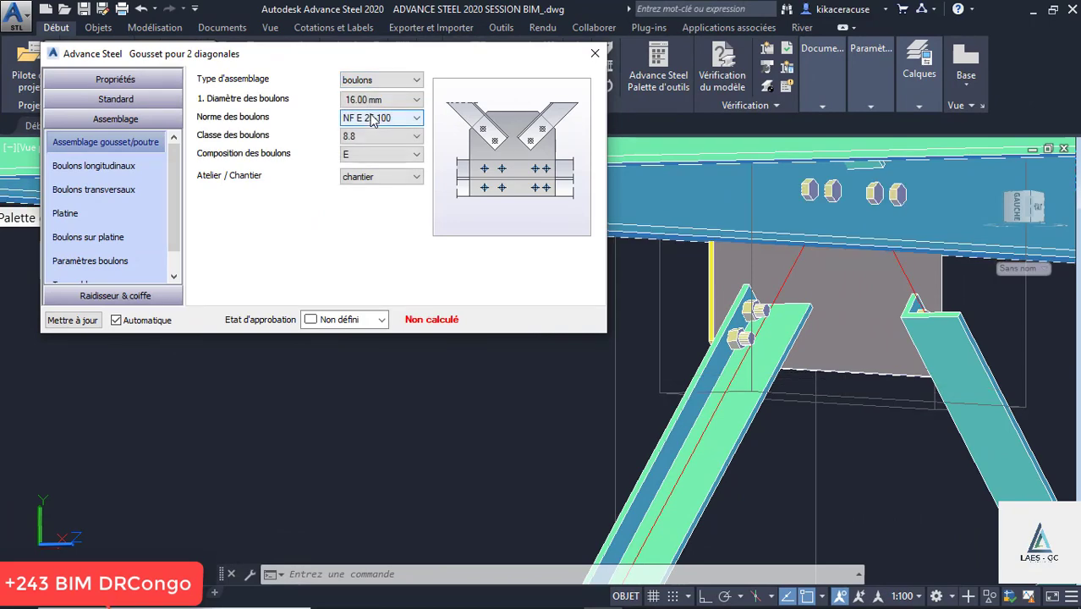
pyautogui.scroll(-4, 792, 239)
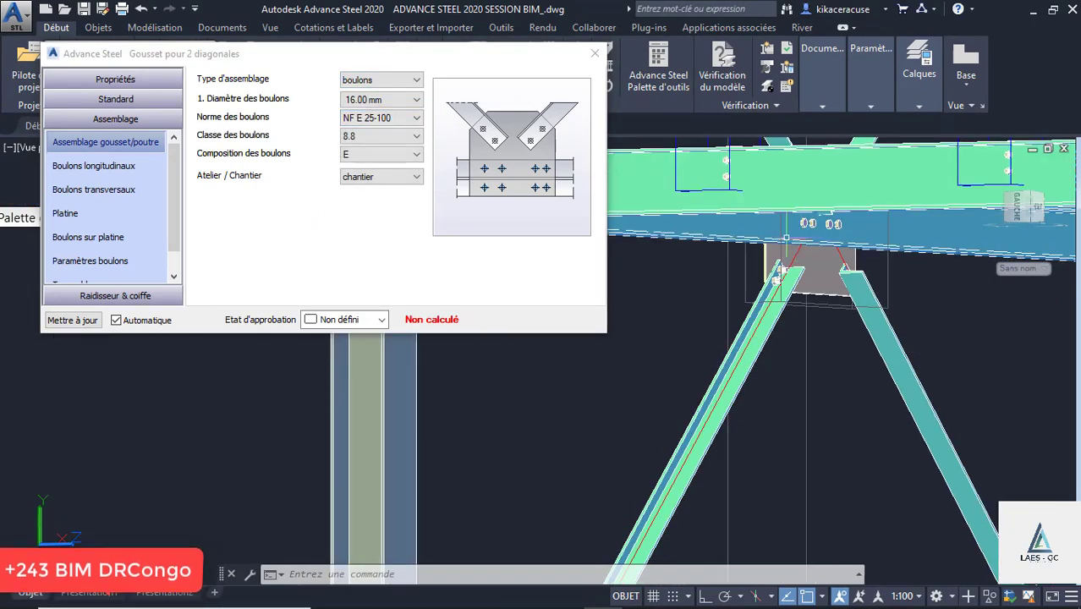
pyautogui.keyDown('shift'); pyautogui.moveTo(783, 234); pyautogui.dragTo(828, 237, button='middle'); pyautogui.keyUp('shift')
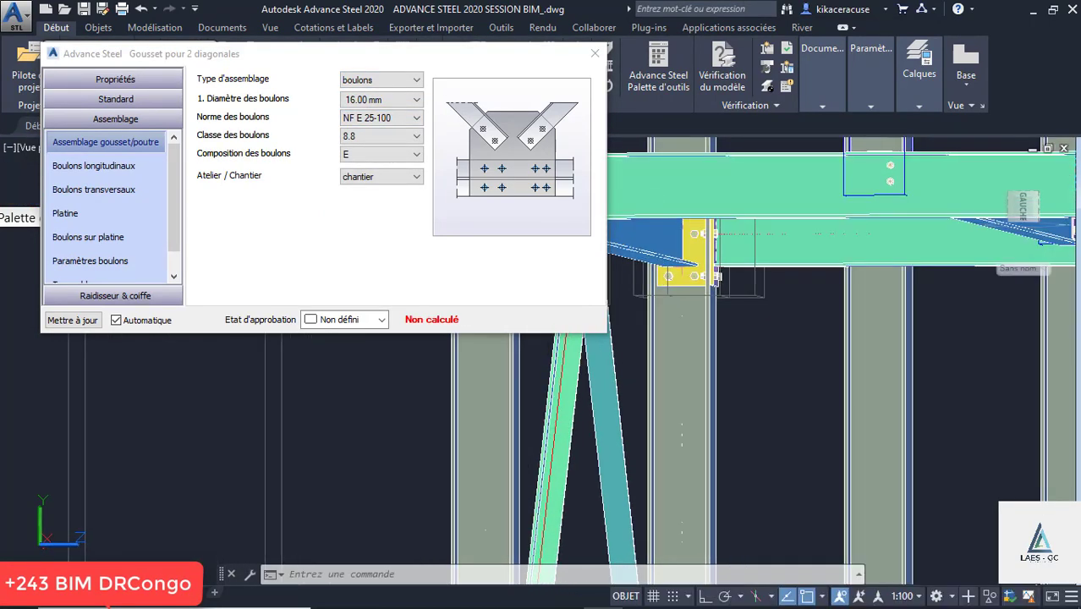
pyautogui.scroll(-5, 854, 298)
pyautogui.keyDown('shift'); pyautogui.moveTo(841, 300); pyautogui.dragTo(815, 245, button='middle'); pyautogui.keyUp('shift')
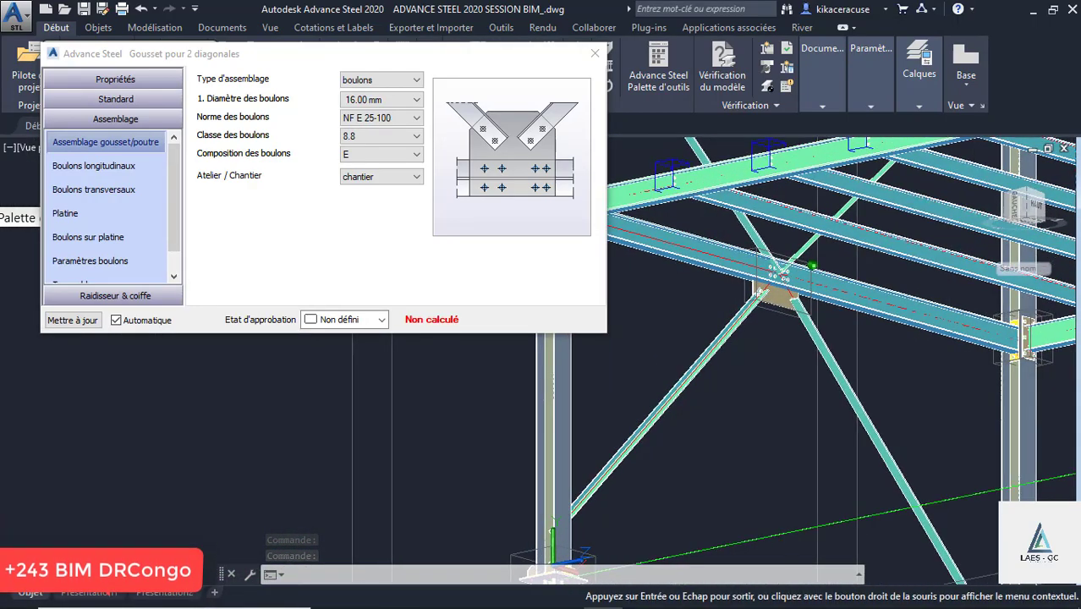
pyautogui.scroll(3, 768, 255)
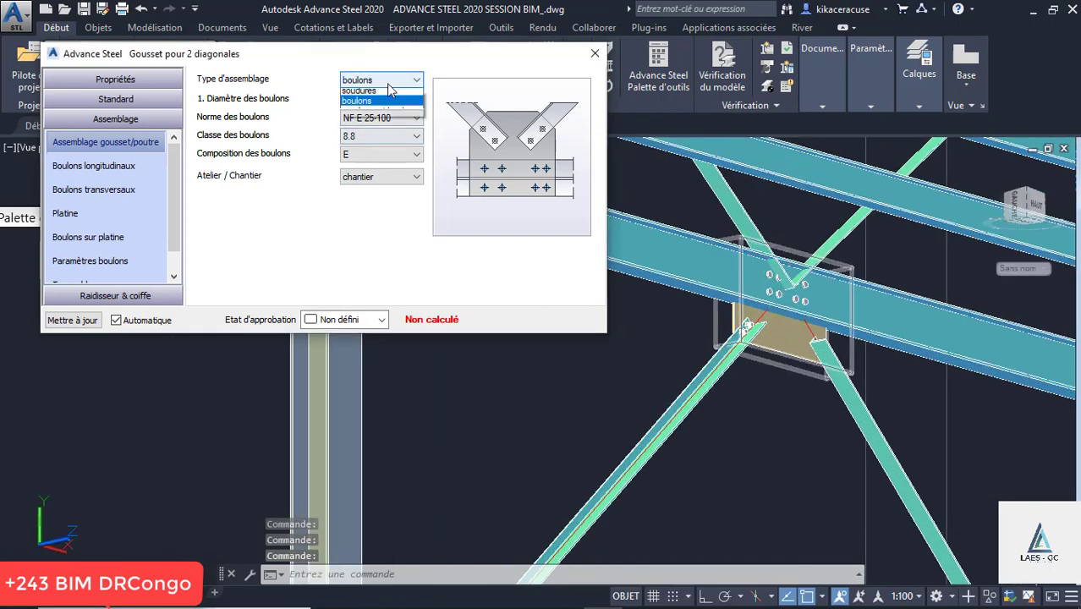
# Set the gusset-to-beam assembly type to soudures and review the end plate and bolt settings of the assembly.
pyautogui.click(381, 90)
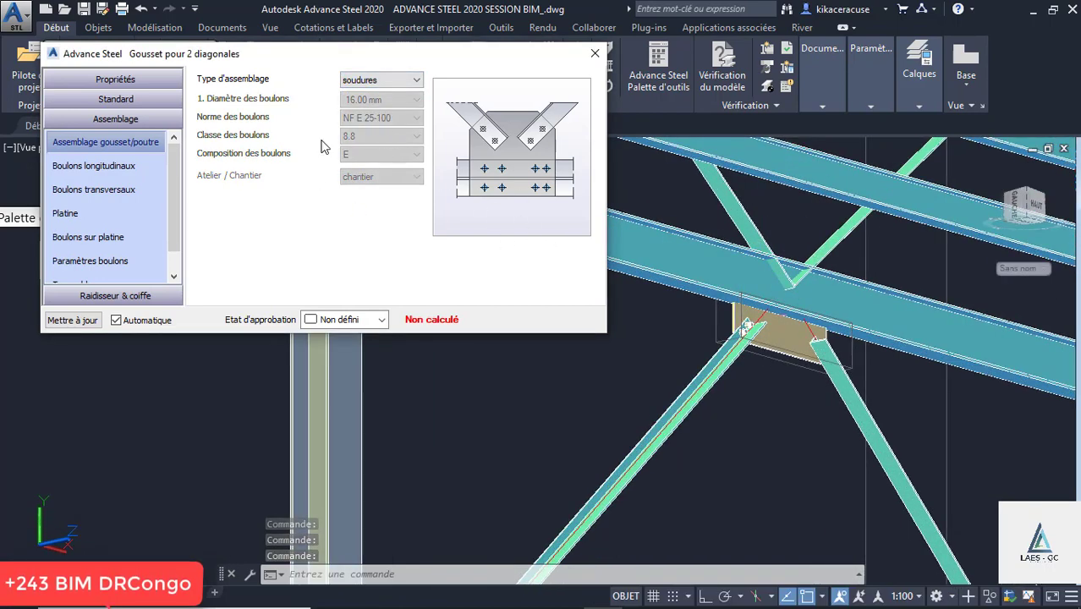
pyautogui.click(83, 212)
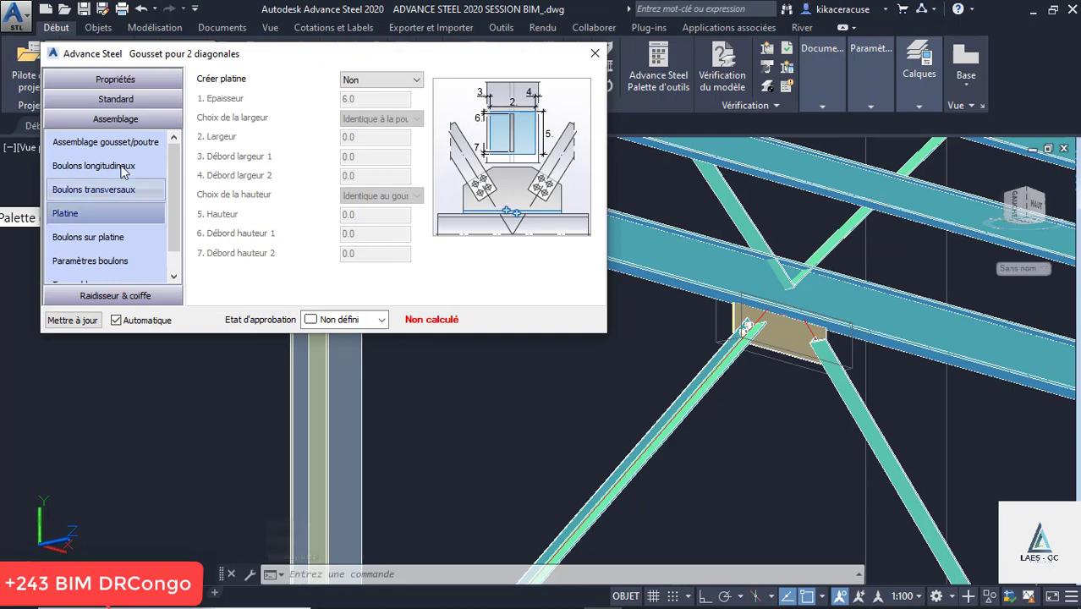
pyautogui.click(93, 166)
pyautogui.click(102, 236)
pyautogui.click(101, 258)
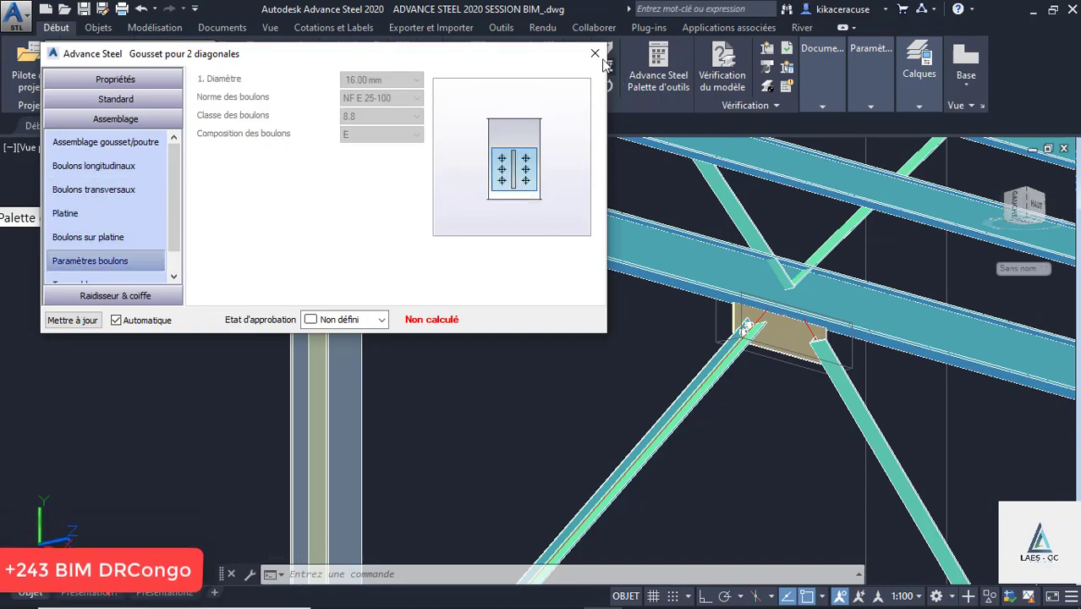
# Try to transfer the lower gusset connection to the edge beam and the two upper diagonals.
pyautogui.scroll(-4, 662, 345)
pyautogui.keyDown('shift'); pyautogui.moveTo(632, 303); pyautogui.dragTo(791, 331, button='middle'); pyautogui.keyUp('shift')
pyautogui.scroll(3, 628, 314)
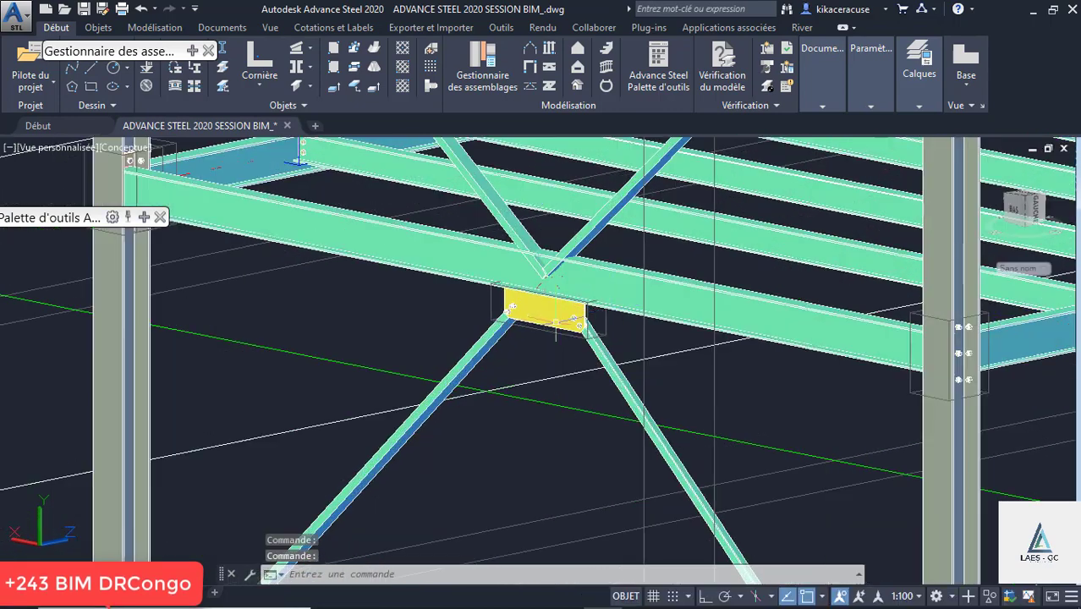
pyautogui.moveTo(190, 55)
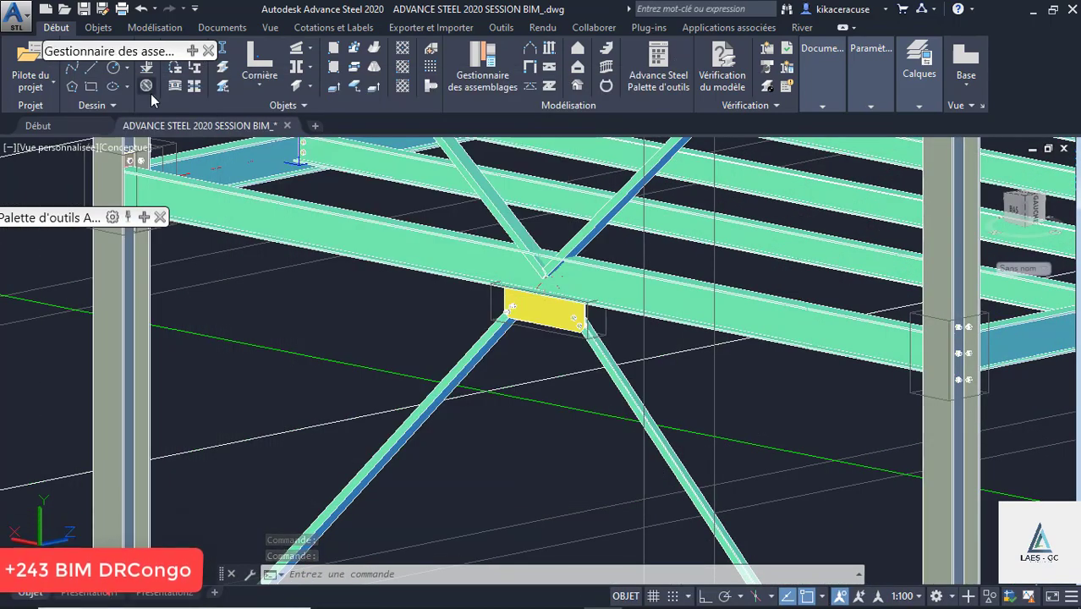
pyautogui.moveTo(144, 222)
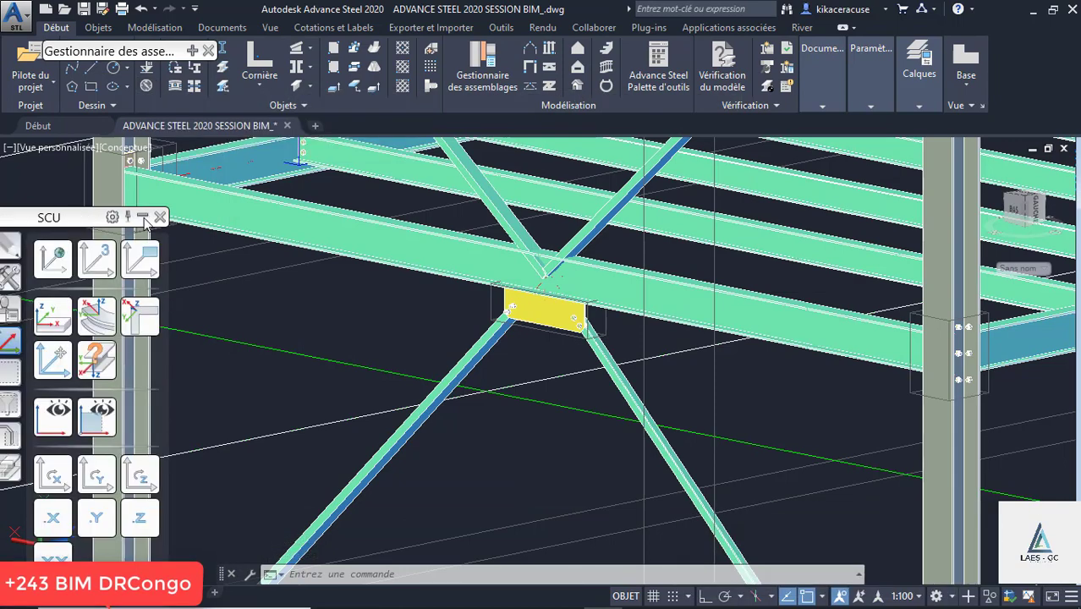
pyautogui.click(11, 245)
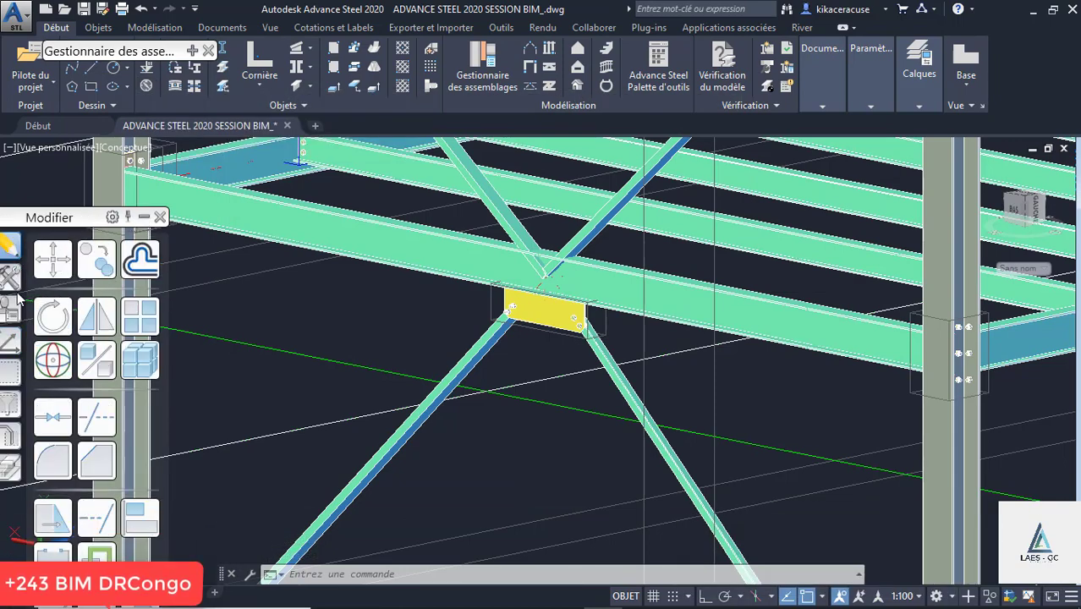
pyautogui.click(11, 277)
pyautogui.click(54, 260)
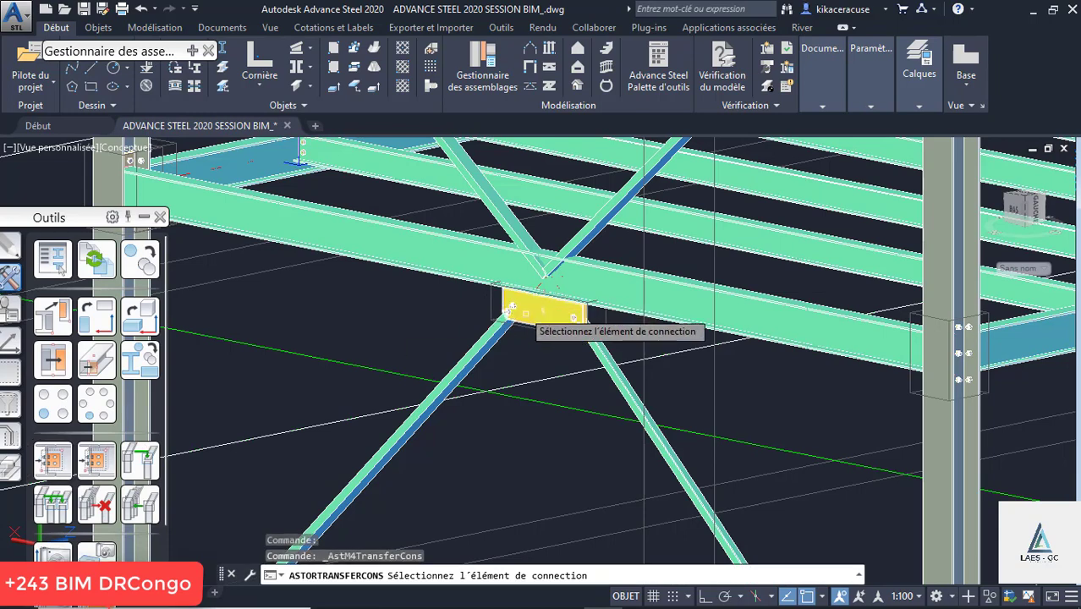
pyautogui.click(572, 336)
pyautogui.rightClick(345, 316)
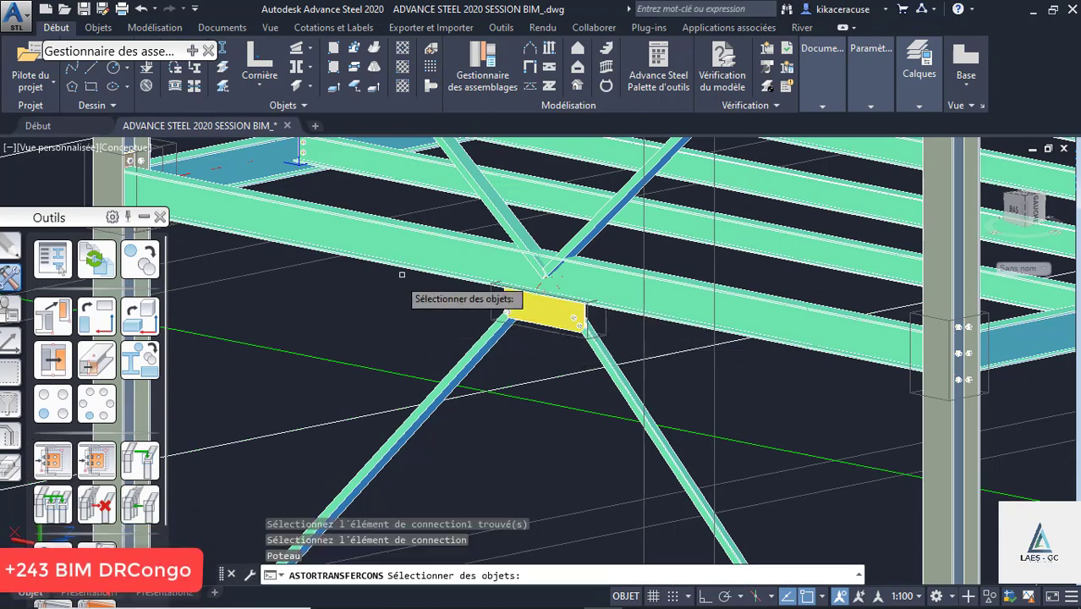
pyautogui.click(410, 255)
pyautogui.rightClick(403, 306)
pyautogui.click(494, 216)
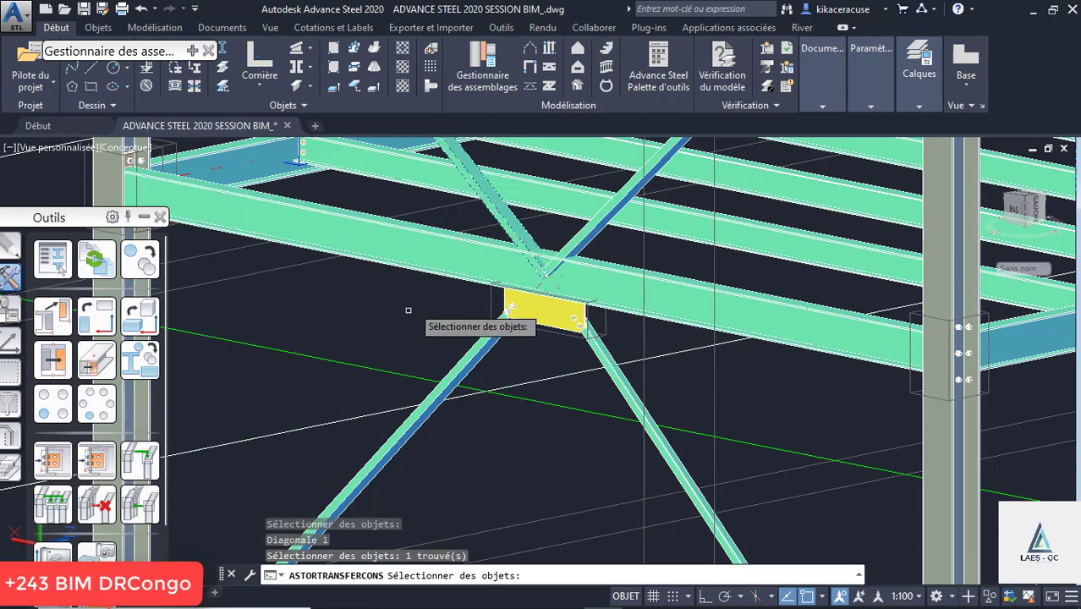
pyautogui.rightClick(410, 309)
pyautogui.click(577, 241)
pyautogui.rightClick(444, 309)
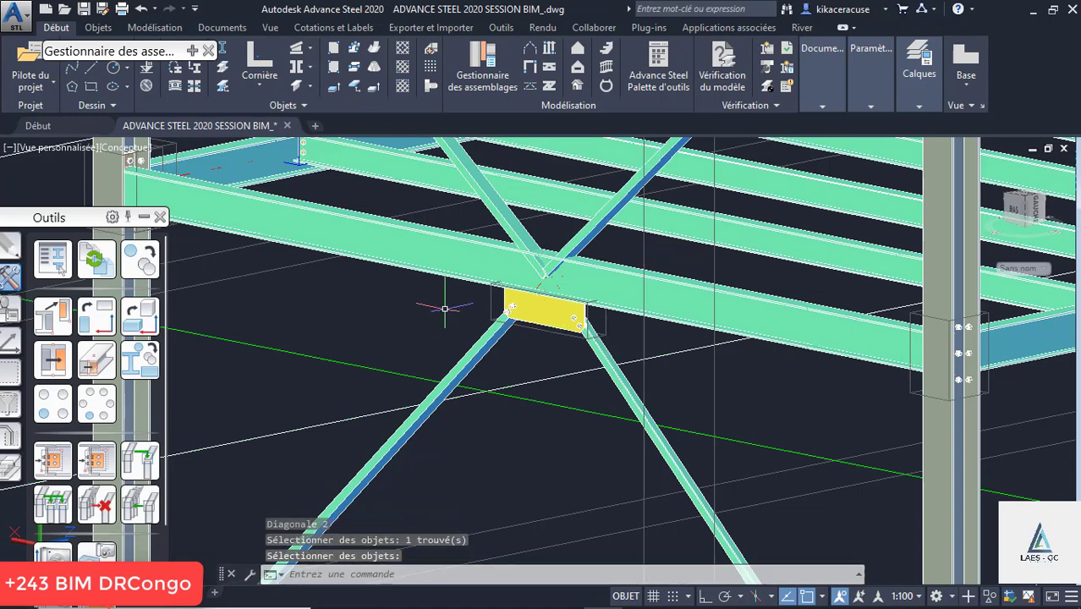
pyautogui.scroll(5, 560, 247)
pyautogui.scroll(-3, 633, 306)
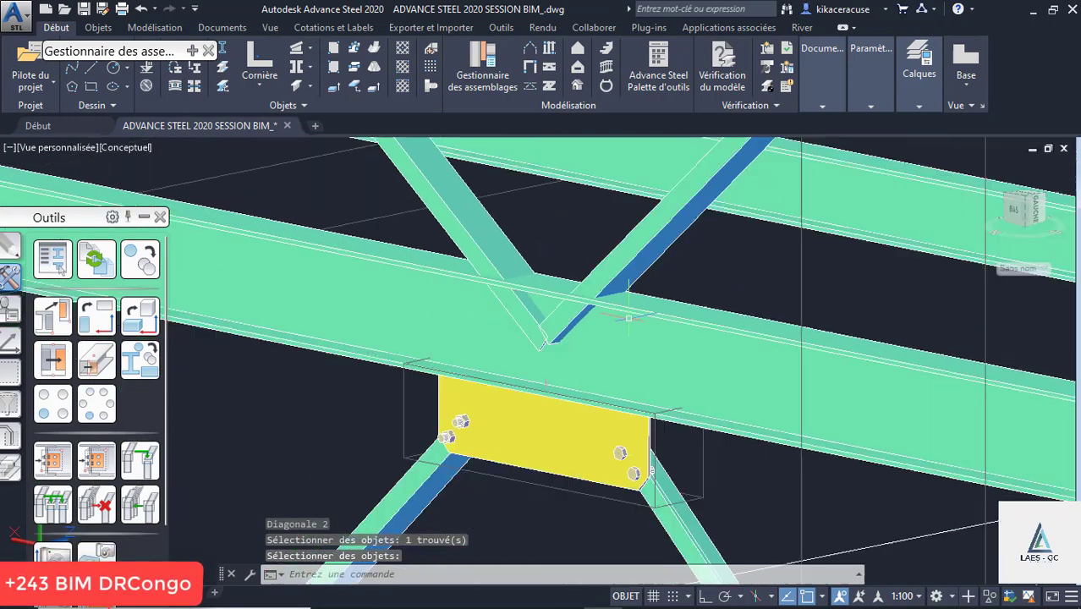
# Try to connect the two upper diagonals to the edge beam with a Gousset sur 2 diagonales connection.
pyautogui.click(194, 52)
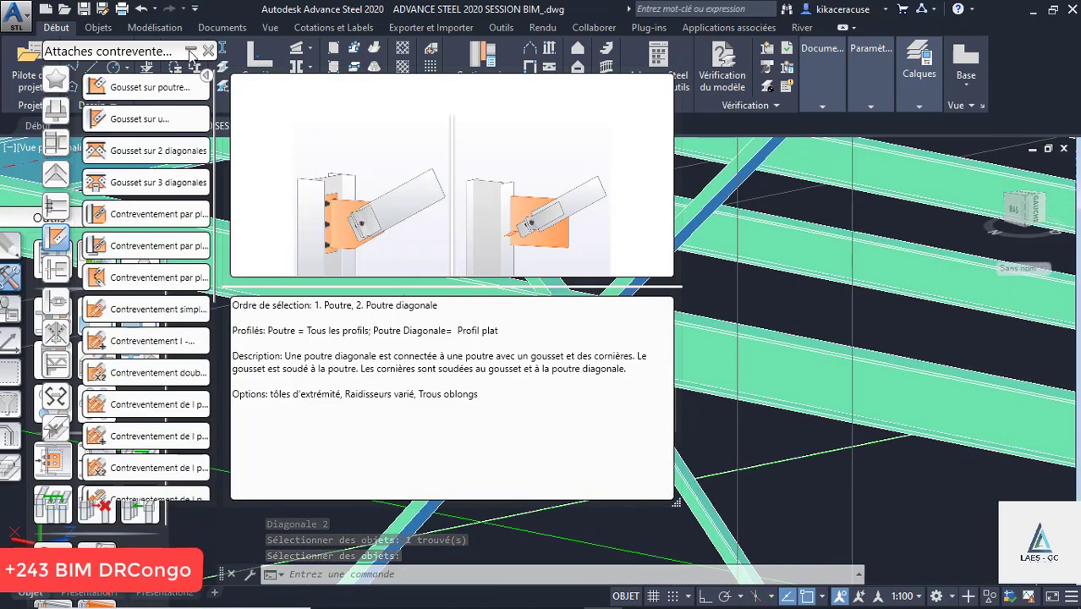
pyautogui.click(113, 152)
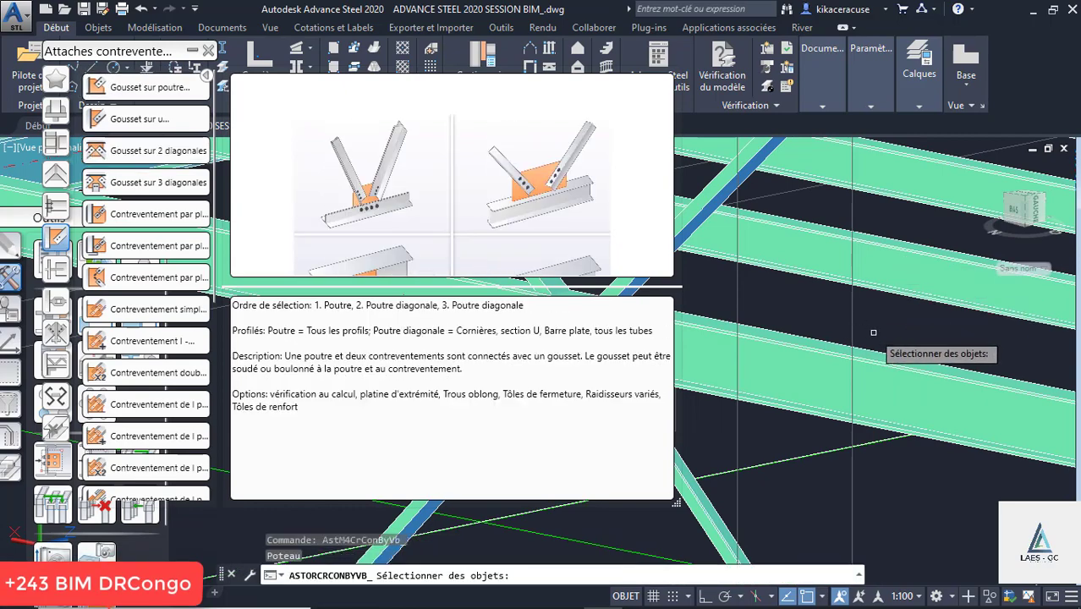
pyautogui.scroll(-5, 871, 332)
pyautogui.scroll(4, 792, 331)
pyautogui.click(795, 319)
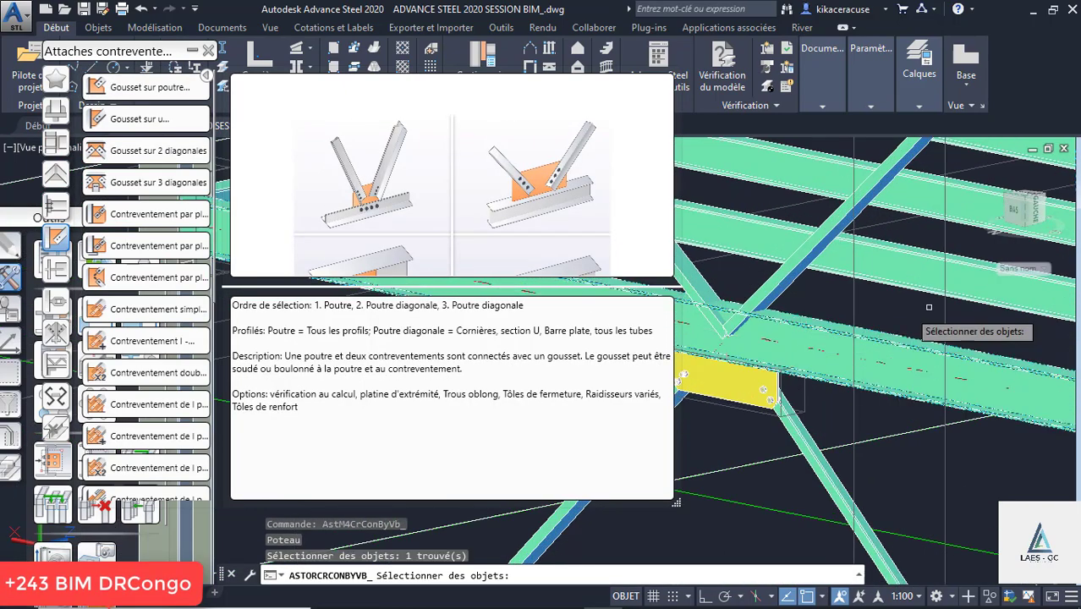
pyautogui.press('Return')
pyautogui.click(815, 296)
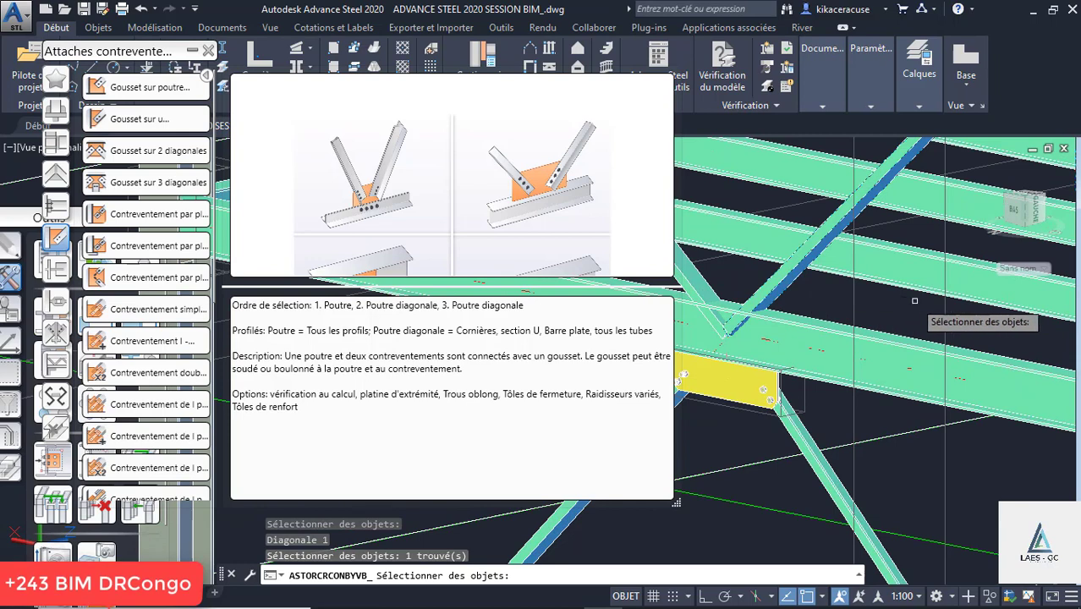
pyautogui.press('Return')
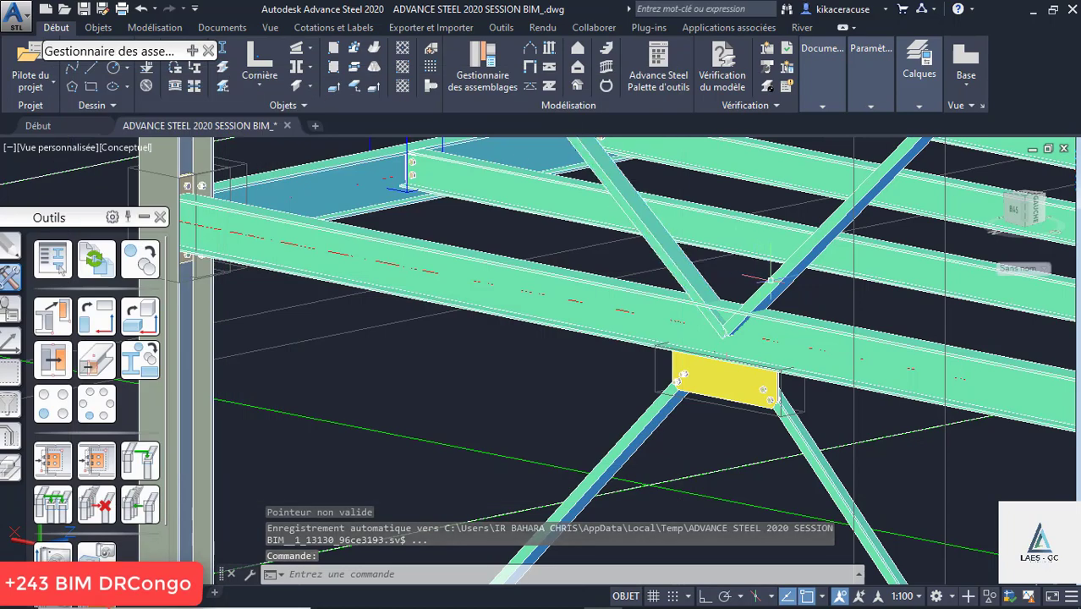
# Delete the two upper angle diagonals above the edge beam.
pyautogui.click(775, 280)
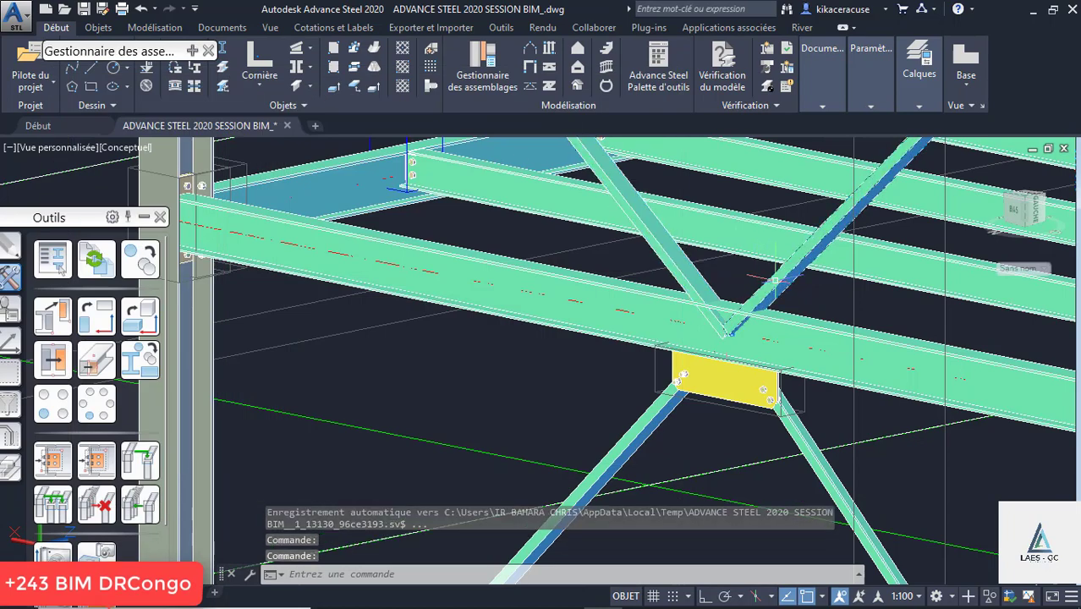
pyautogui.press('Delete')
pyautogui.scroll(-4, 482, 176)
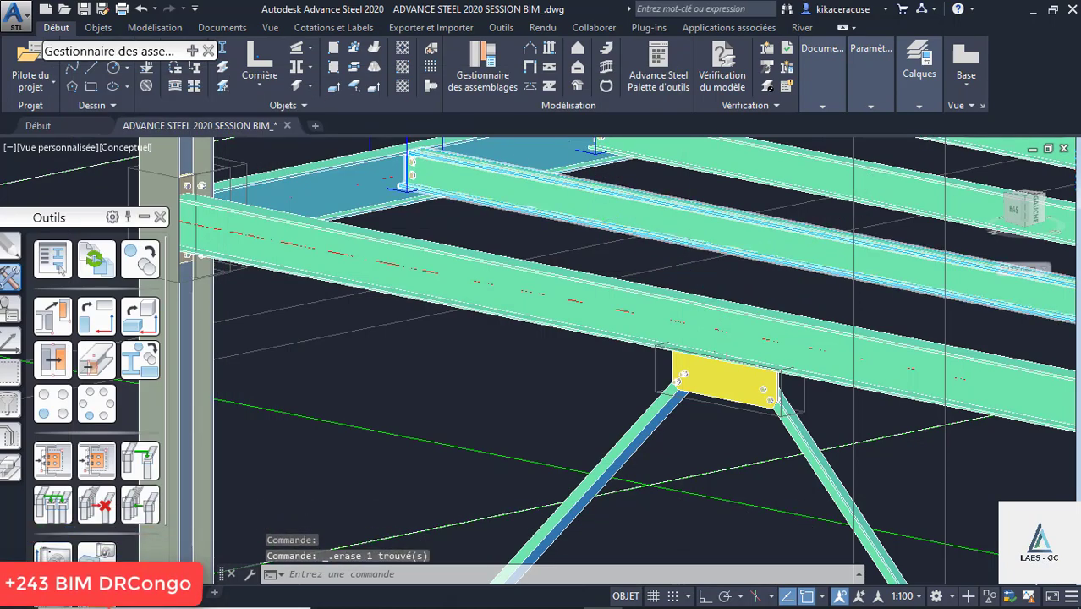
# Examine the whole structure in the left, front and isometric home views.
pyautogui.click(1035, 213)
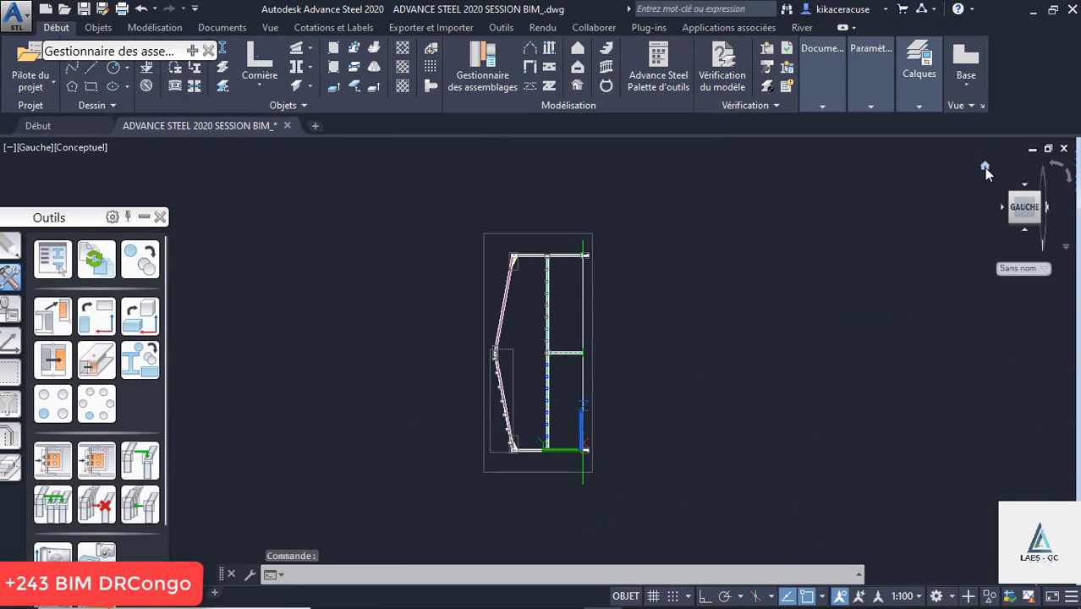
pyautogui.click(984, 166)
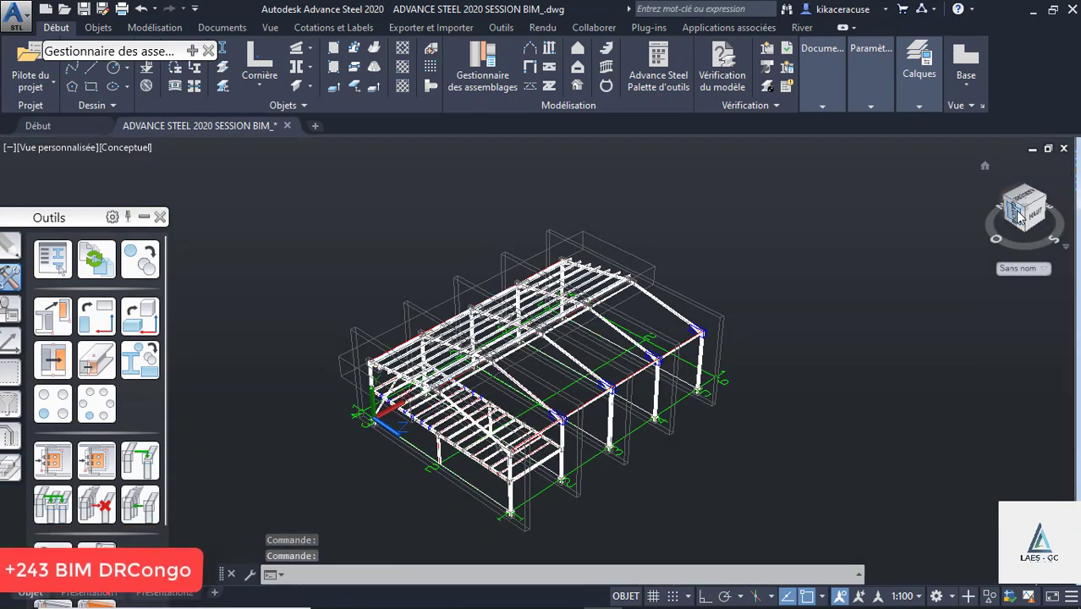
pyautogui.click(1019, 218)
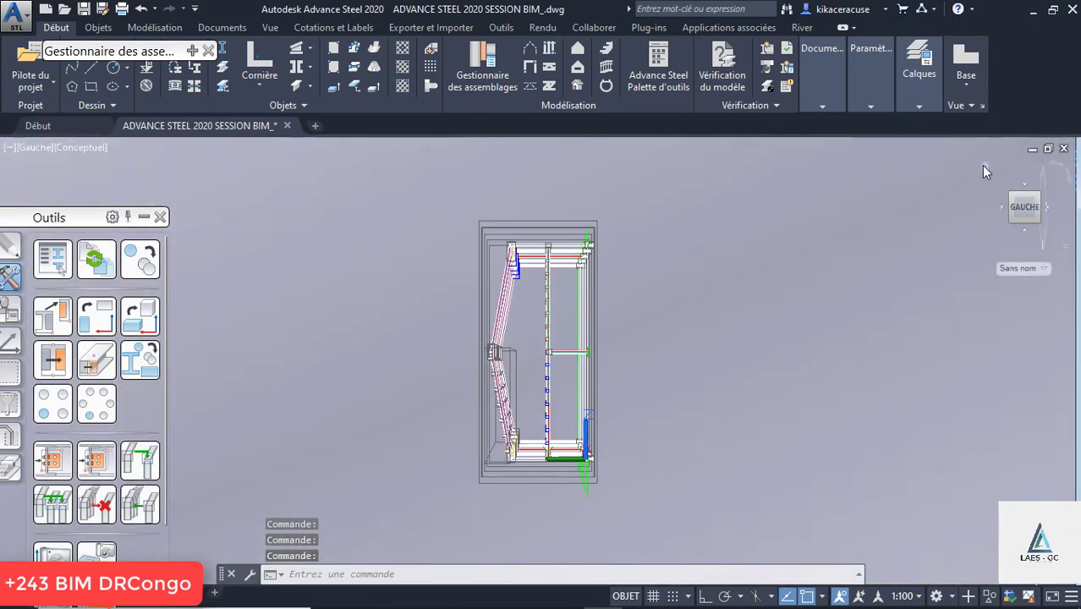
pyautogui.click(982, 166)
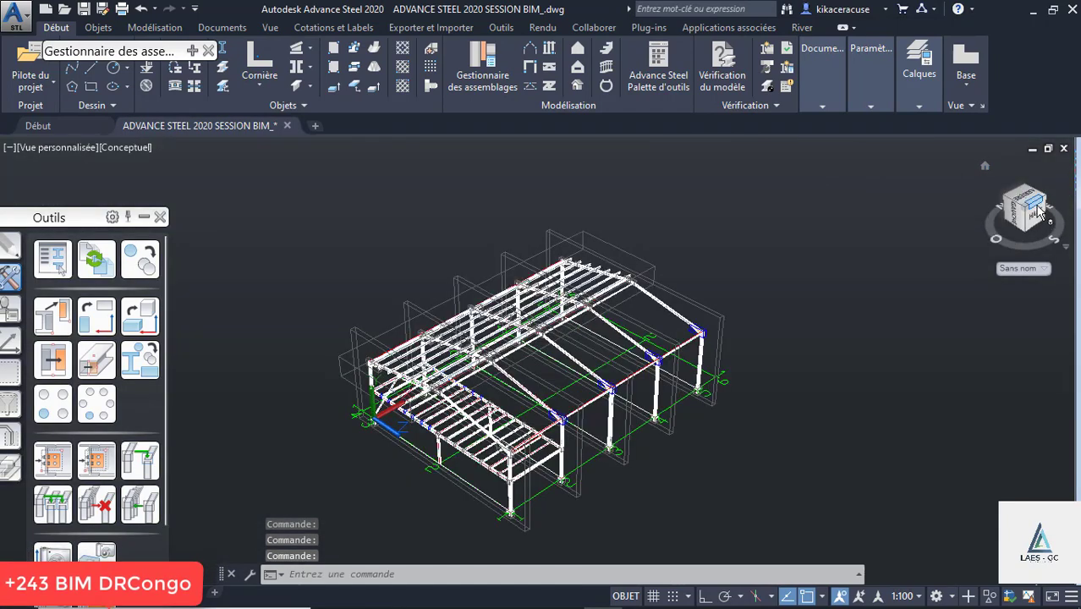
pyautogui.click(1041, 219)
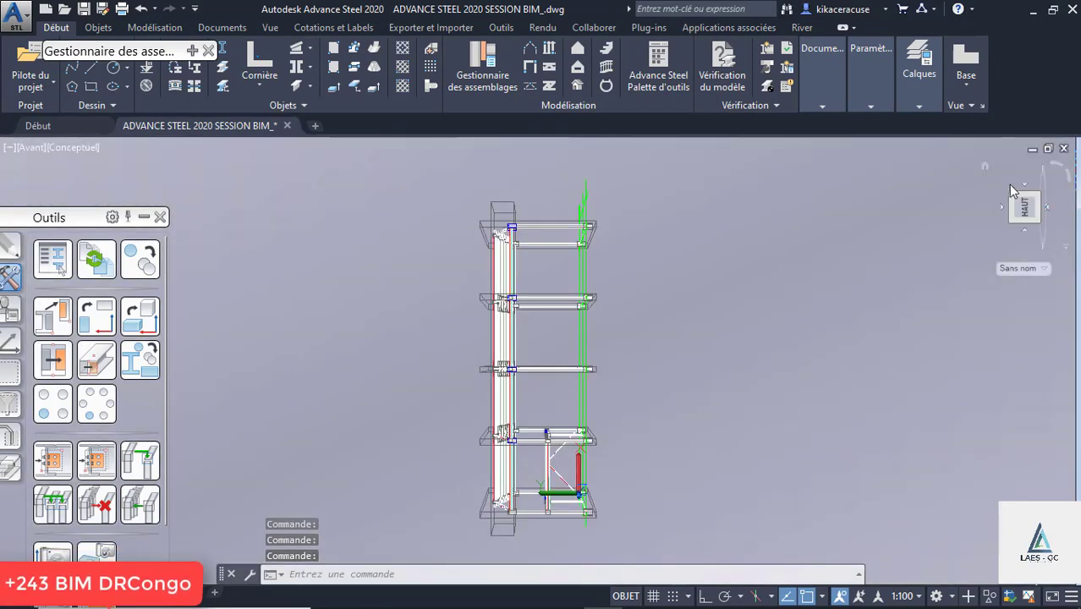
pyautogui.click(981, 164)
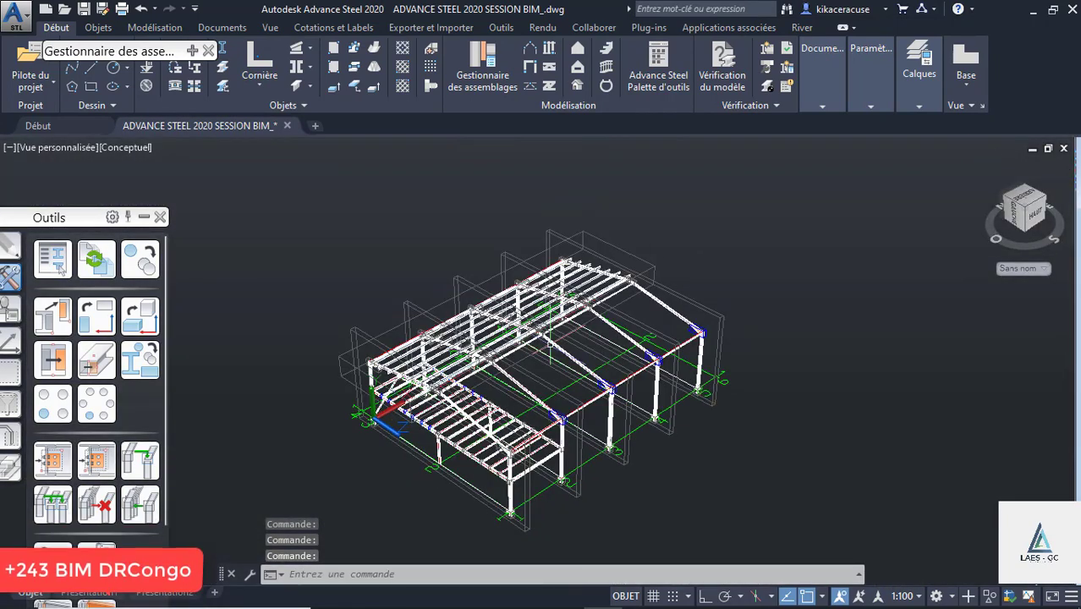
pyautogui.scroll(3, 465, 406)
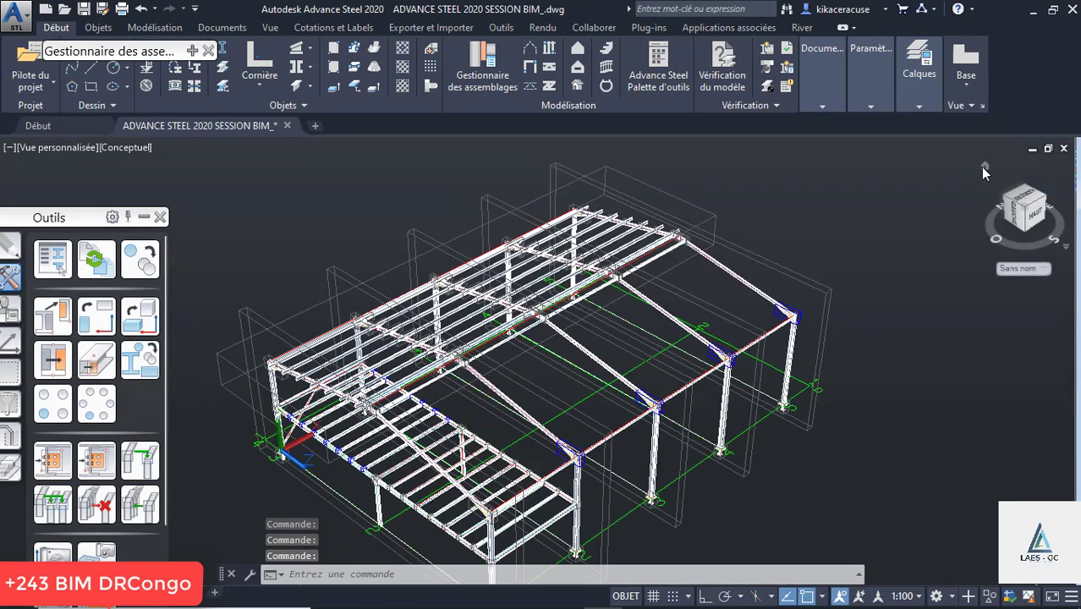
pyautogui.scroll(3, 983, 173)
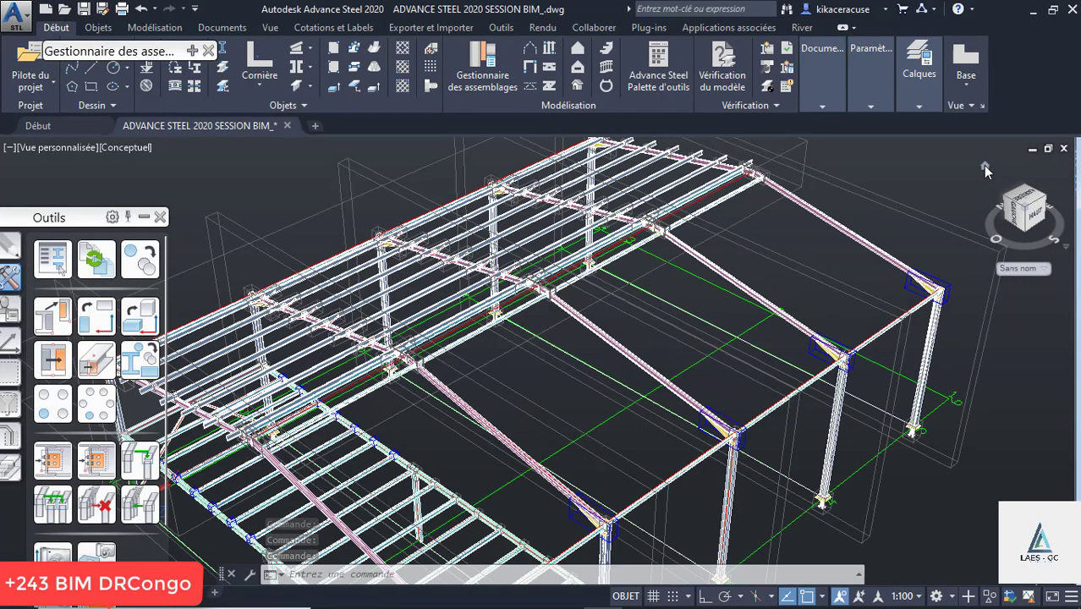
pyautogui.click(984, 166)
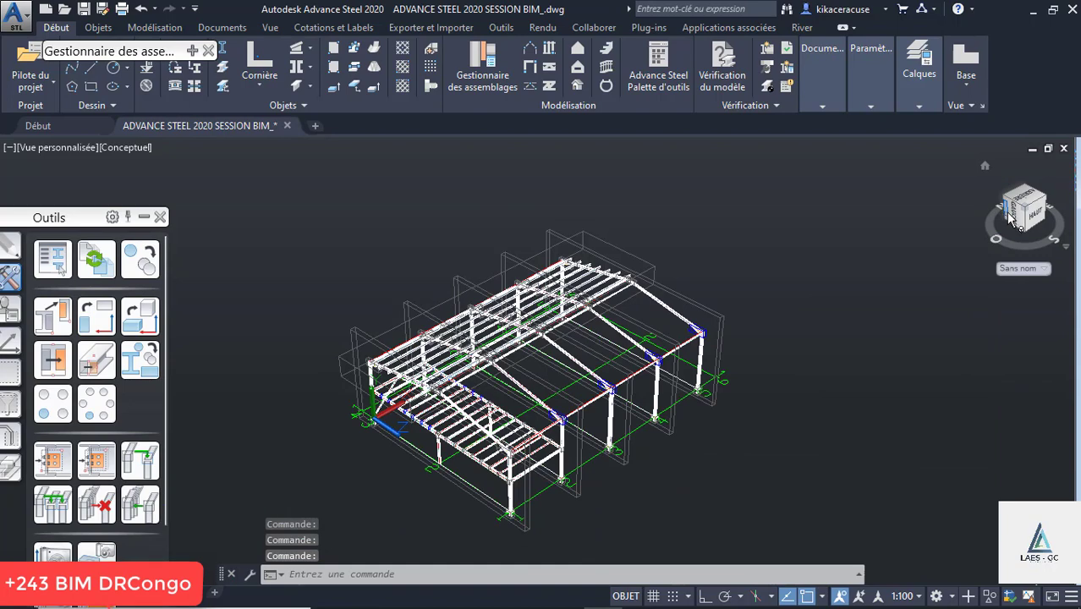
pyautogui.click(1013, 216)
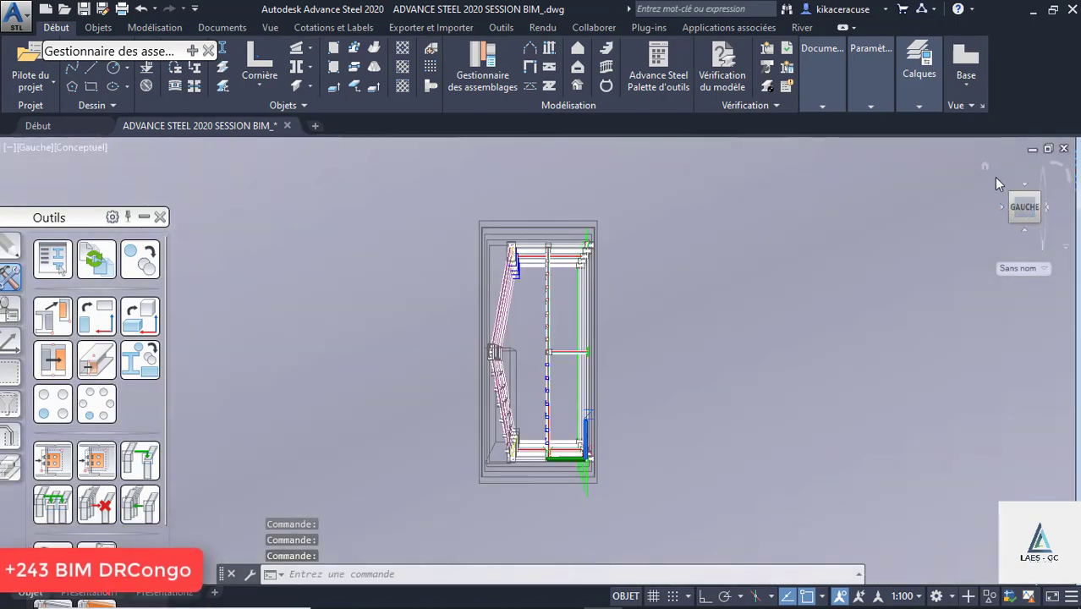
# Set the visual style to Filaire 2D and show the whole structure in the isometric home view.
pyautogui.click(984, 166)
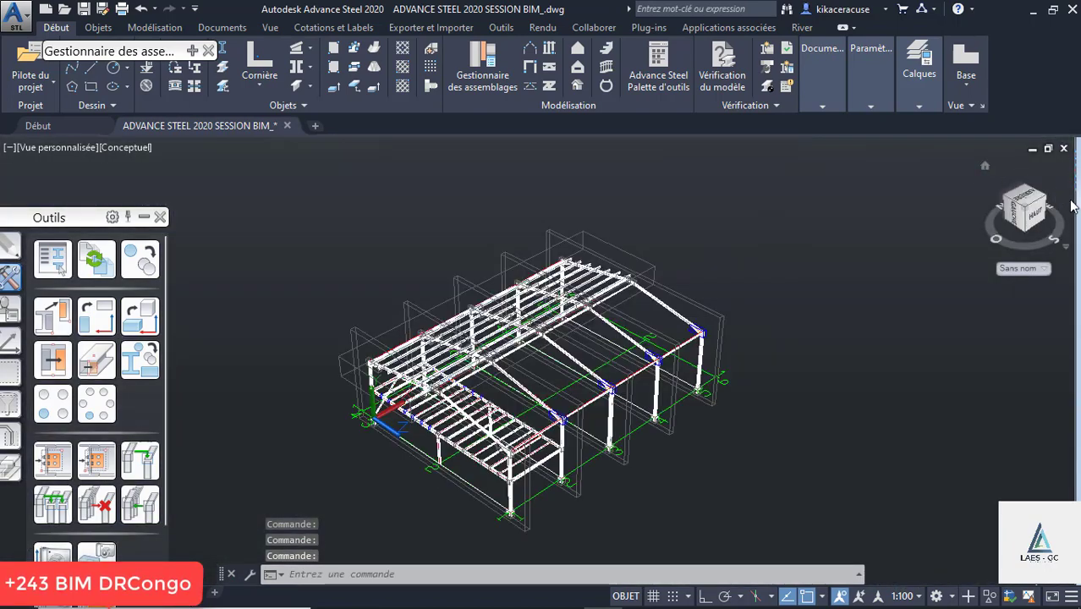
pyautogui.moveTo(1059, 222); pyautogui.dragTo(173, 158)
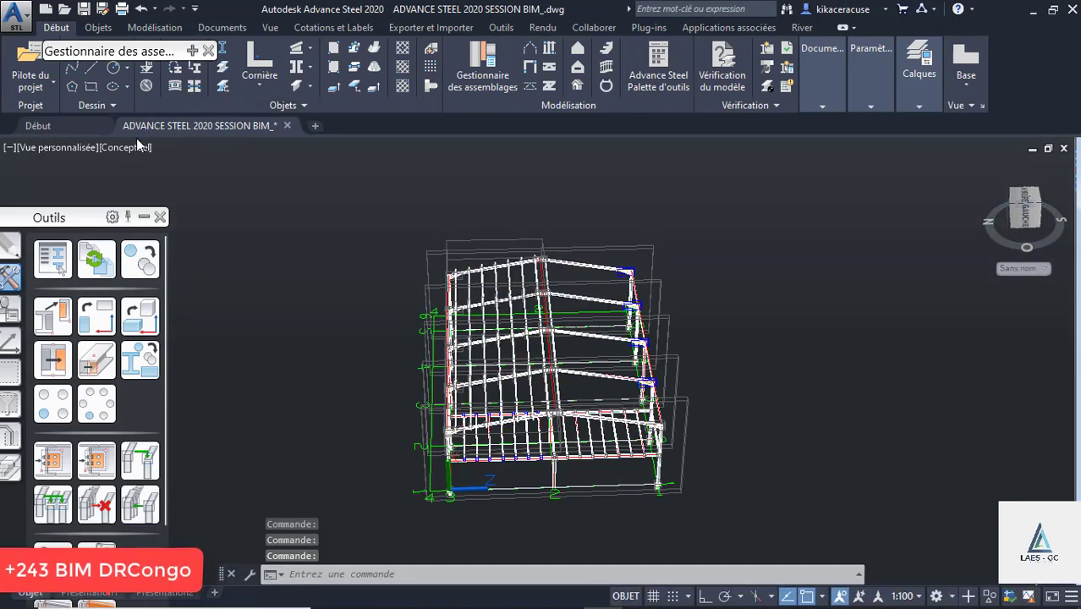
pyautogui.click(126, 148)
pyautogui.click(189, 188)
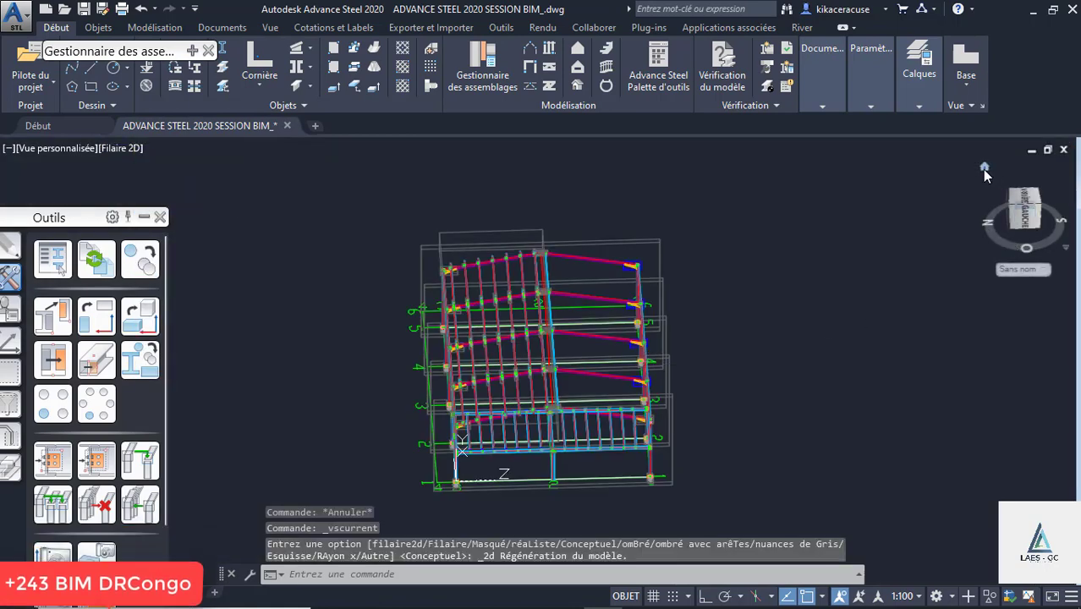
pyautogui.click(983, 168)
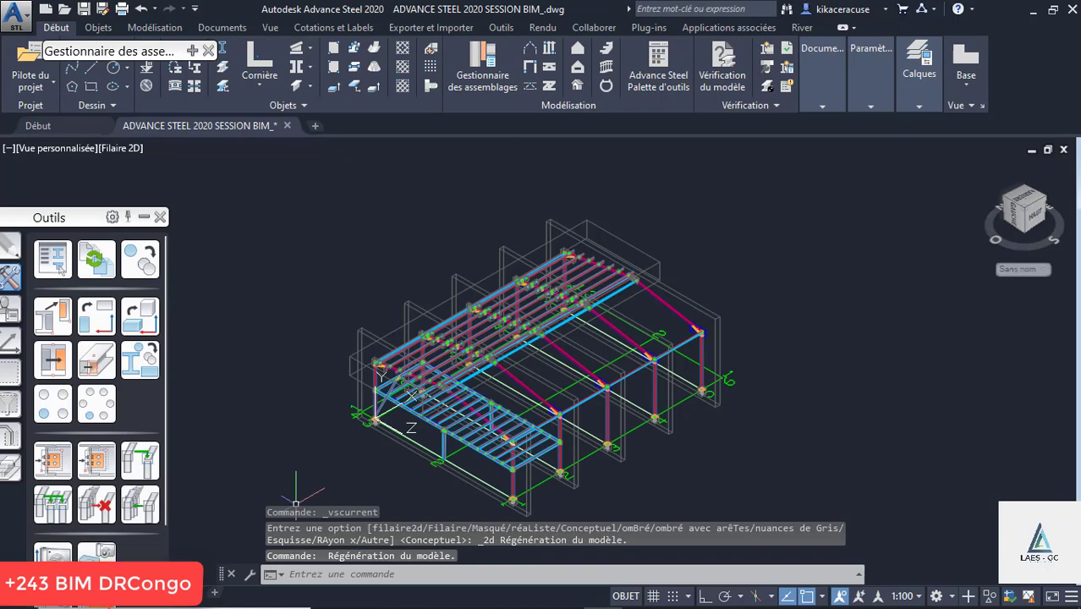
pyautogui.scroll(5, 315, 436)
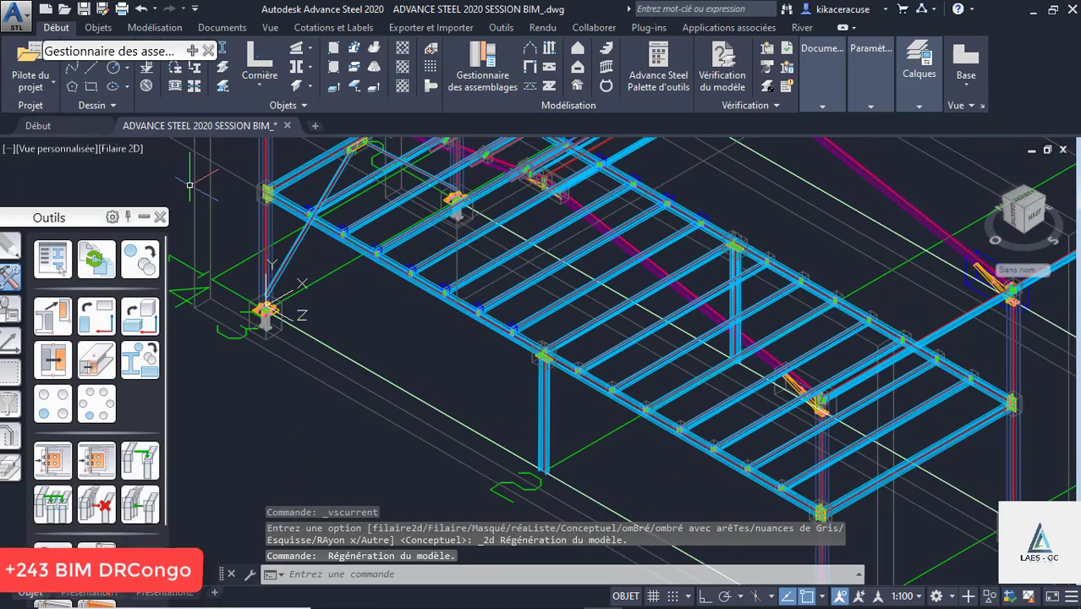
# Rotate the UCS about its X axis until the Z axis points vertically upward.
pyautogui.scroll(5, 254, 308)
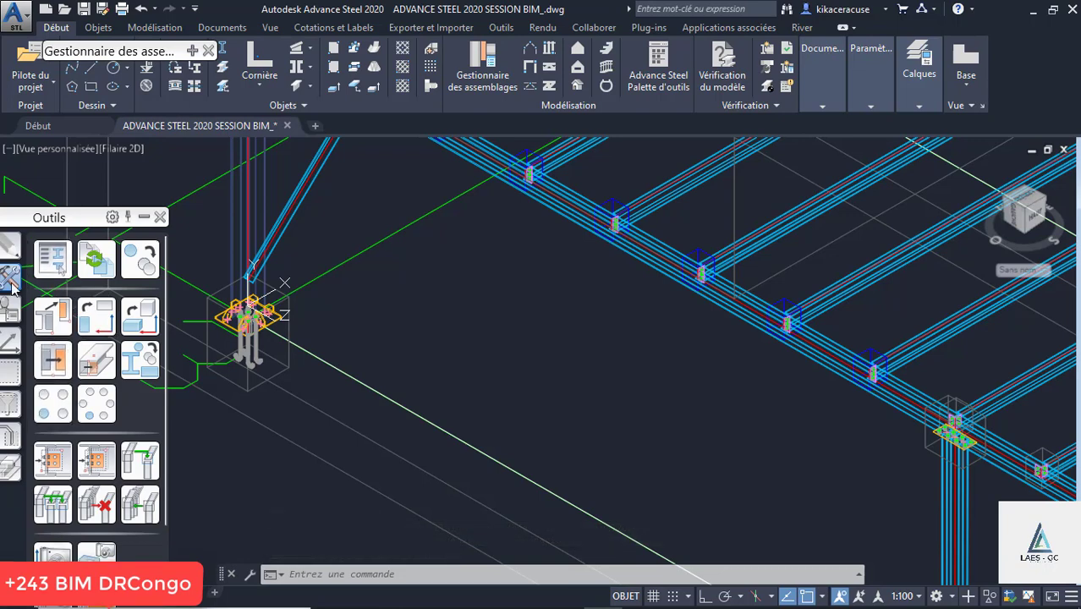
pyautogui.click(8, 338)
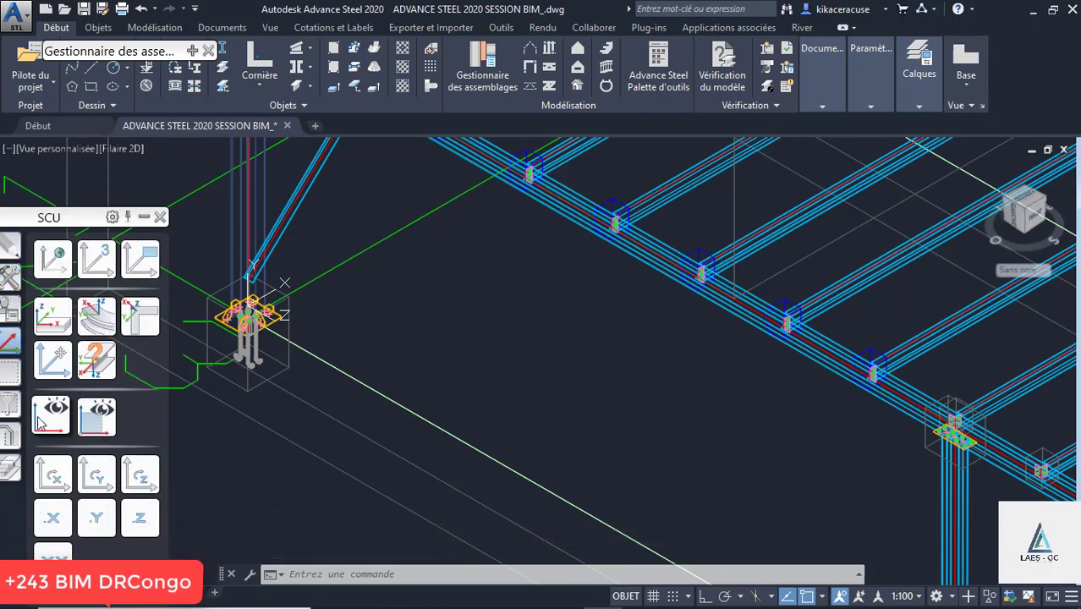
pyautogui.click(52, 479)
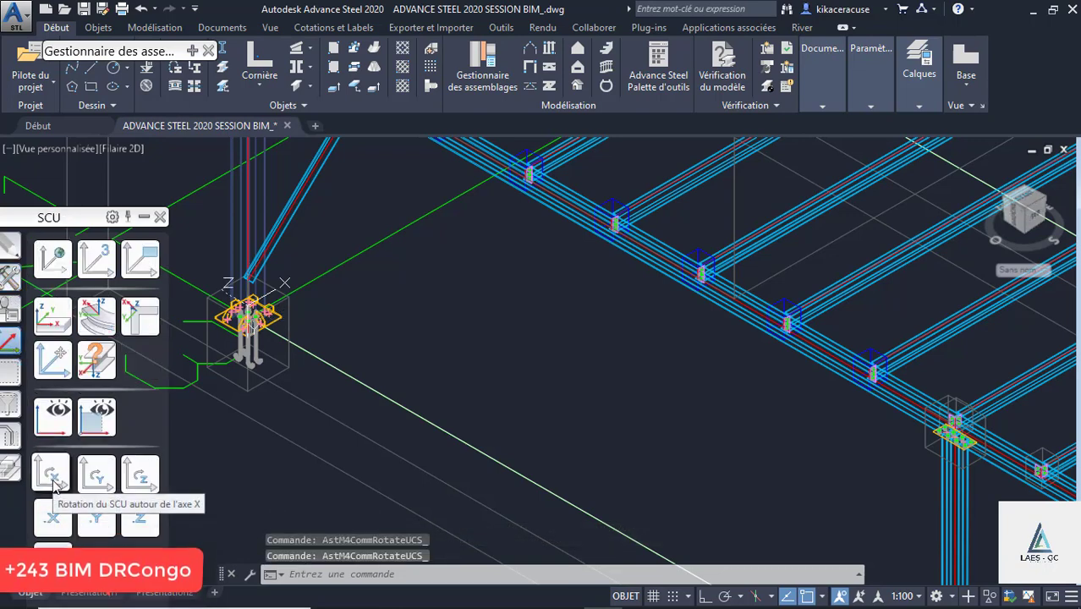
pyautogui.click(439, 307)
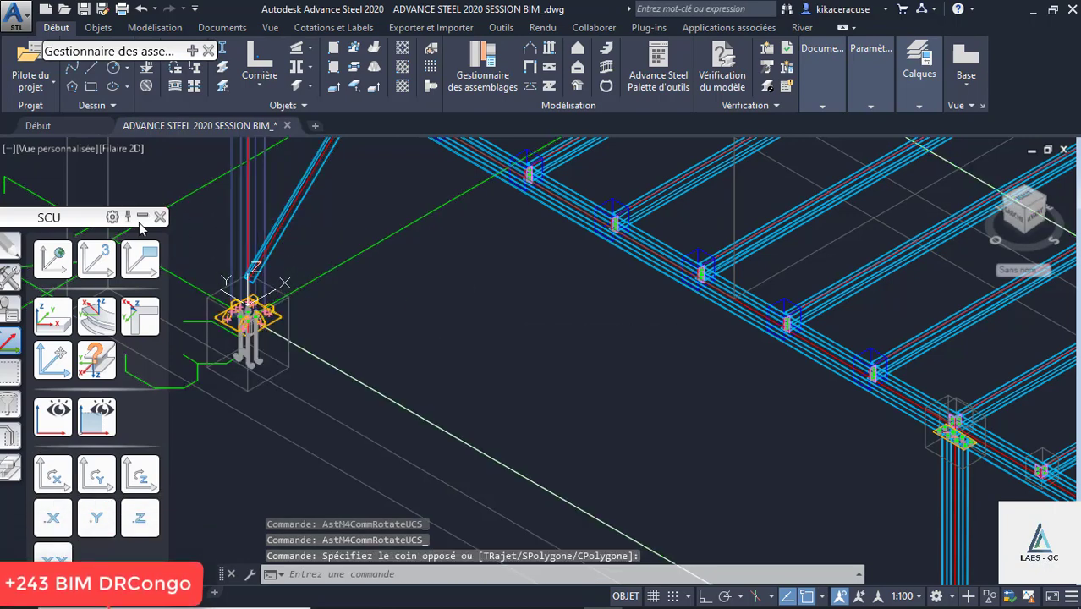
pyautogui.click(142, 218)
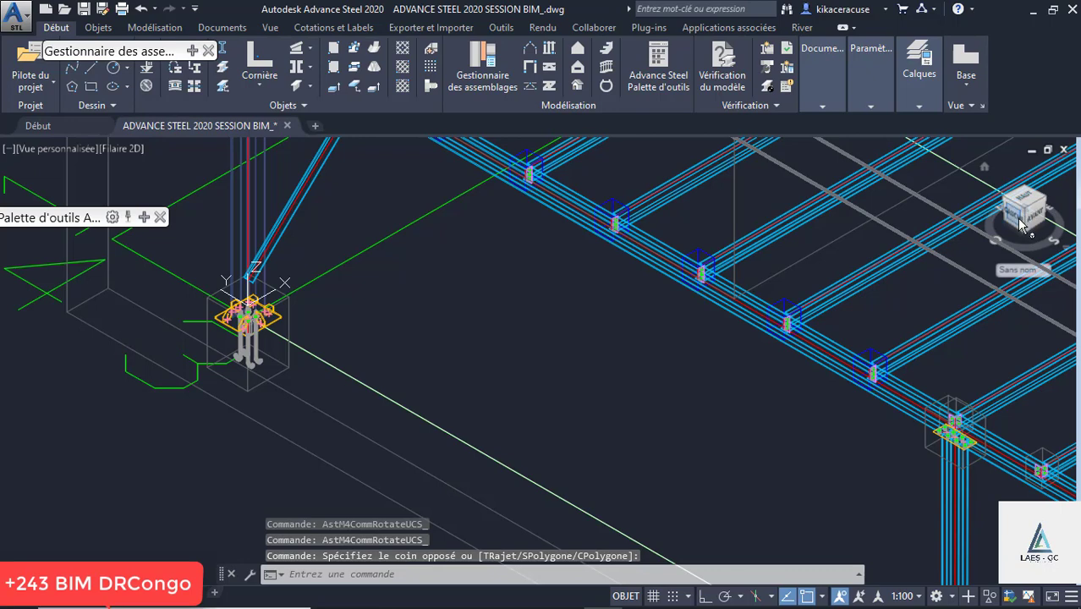
# Select the two lower angle diagonals beneath the mezzanine edge beam in the front view.
pyautogui.click(1019, 221)
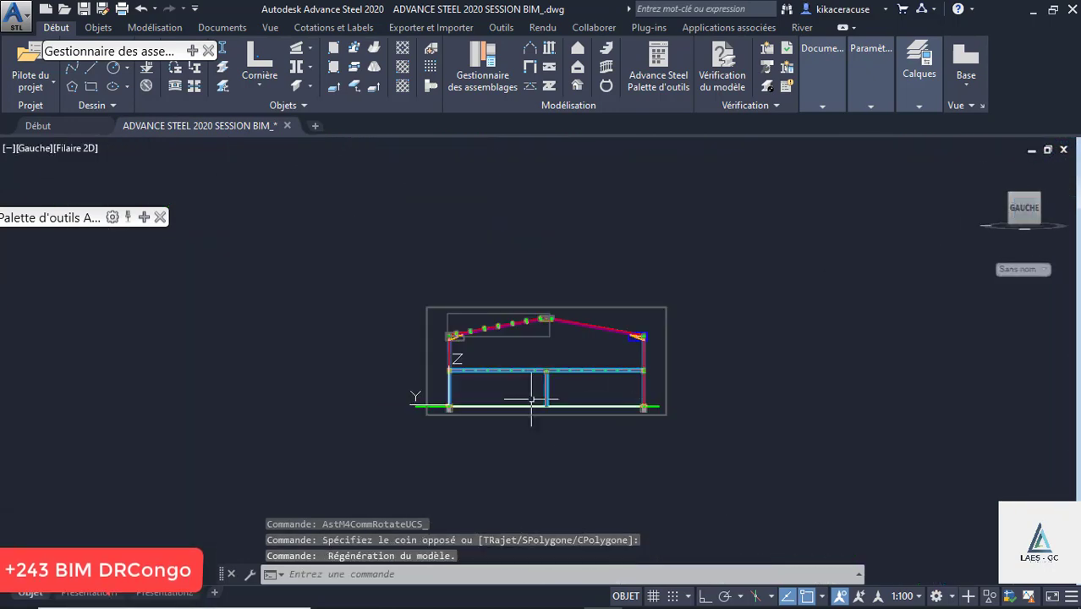
pyautogui.click(1048, 214)
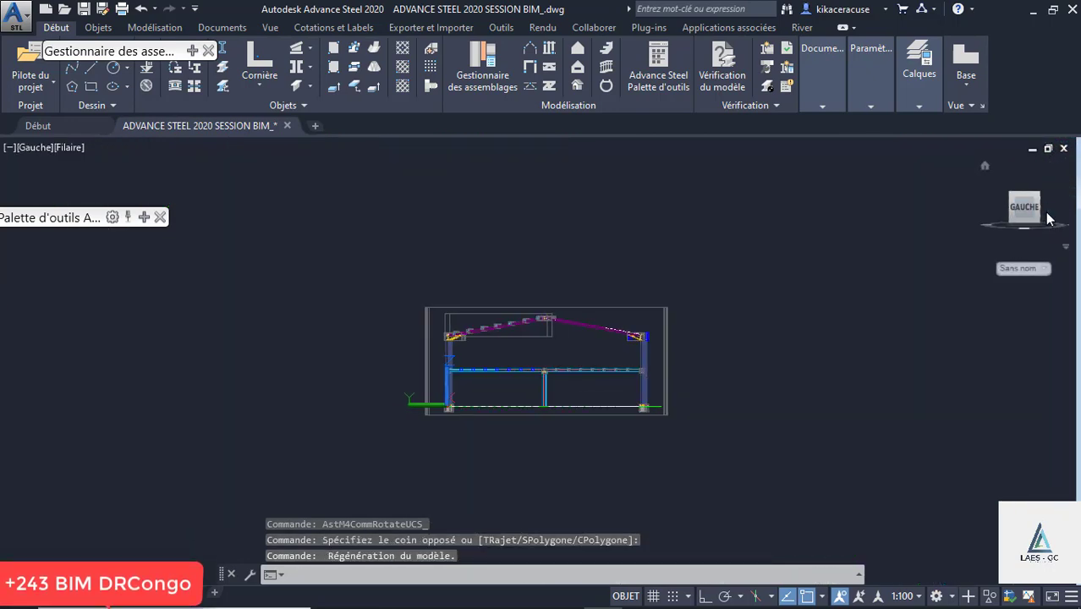
pyautogui.scroll(8, 398, 379)
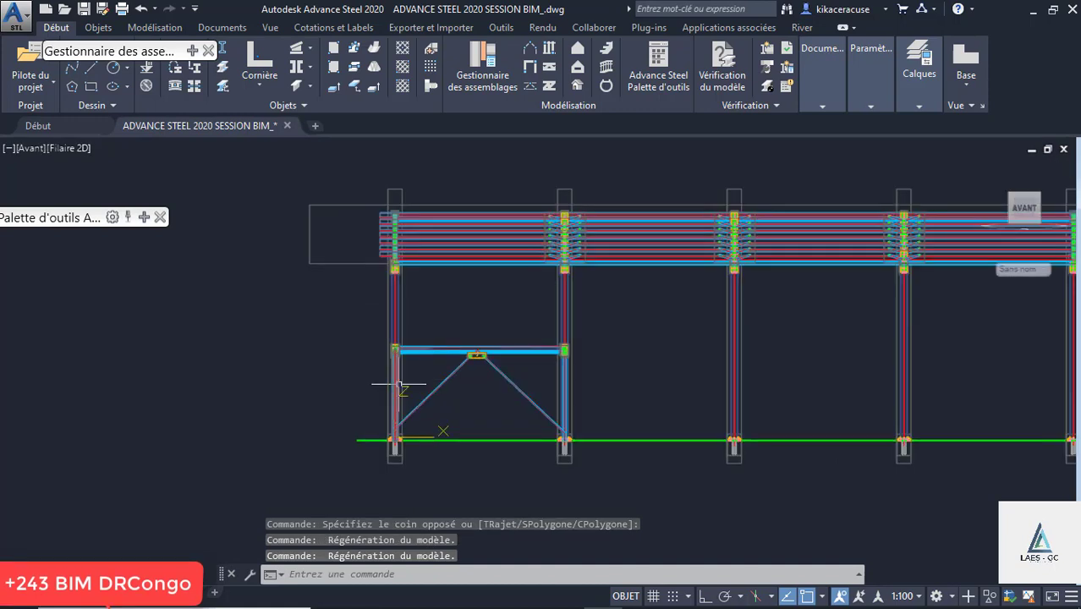
pyautogui.scroll(2, 631, 332)
pyautogui.scroll(2, 634, 334)
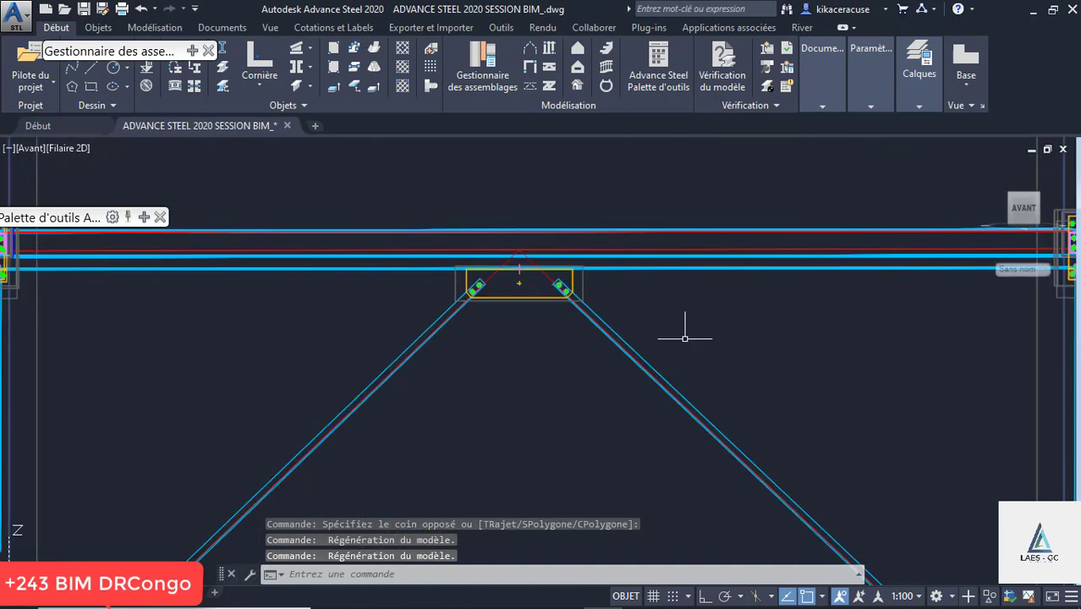
pyautogui.click(678, 341)
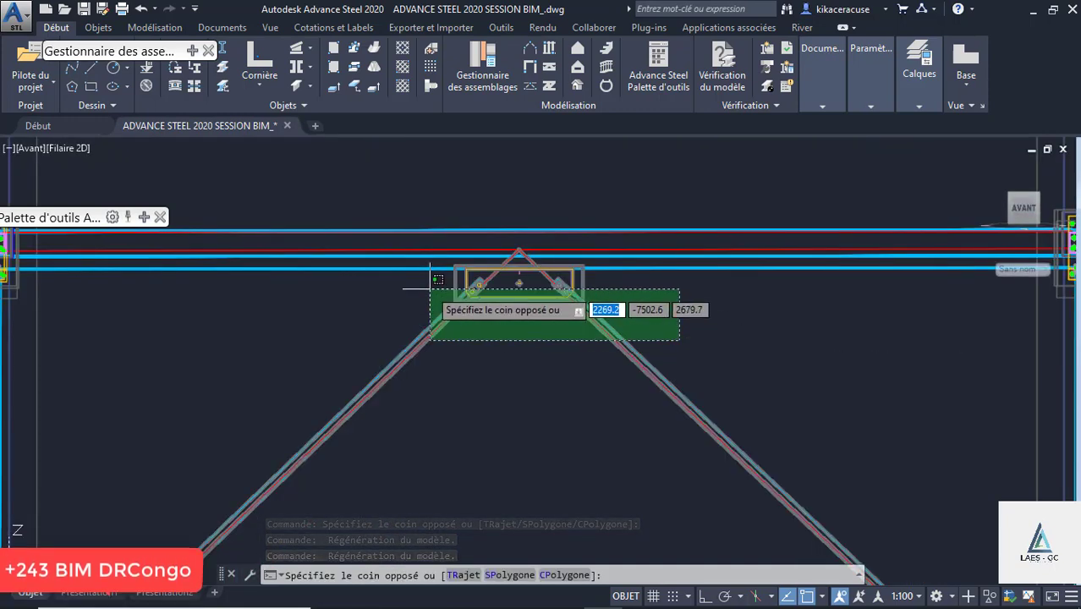
pyautogui.click(596, 405)
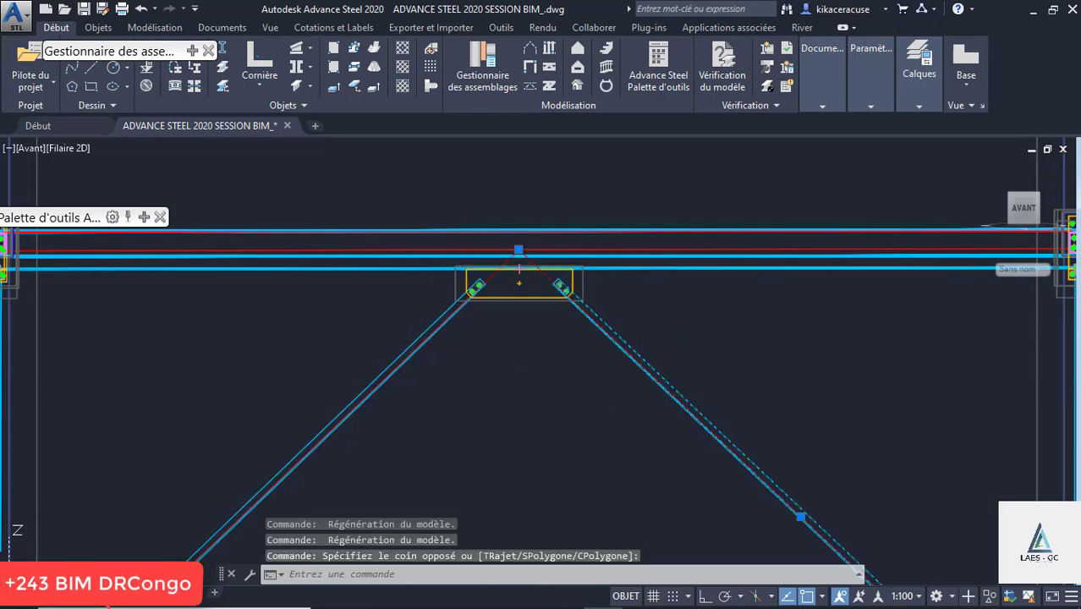
pyautogui.click(437, 320)
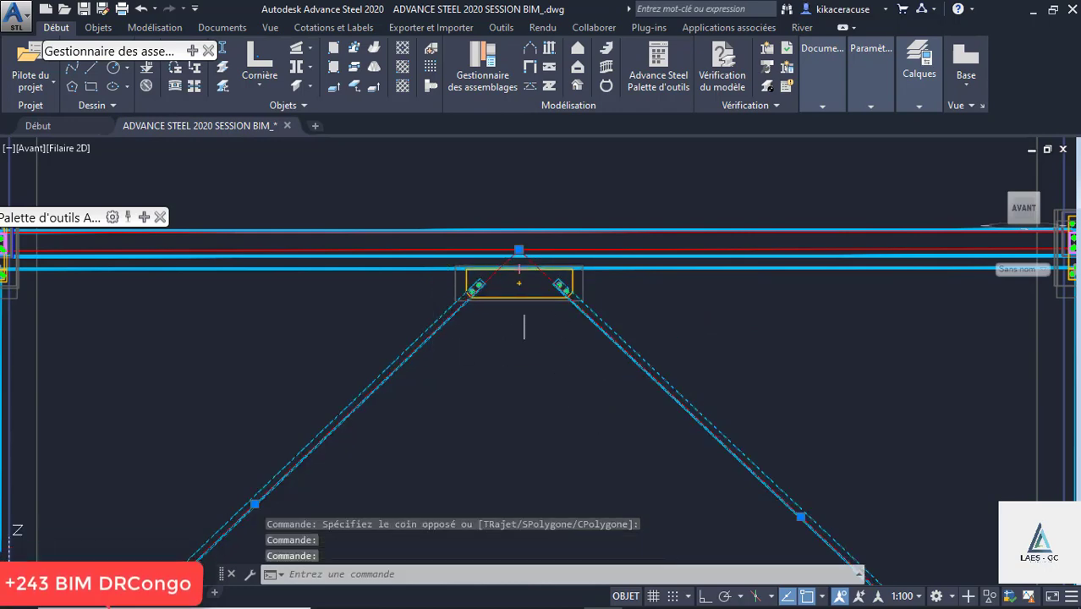
pyautogui.scroll(-4, 523, 325)
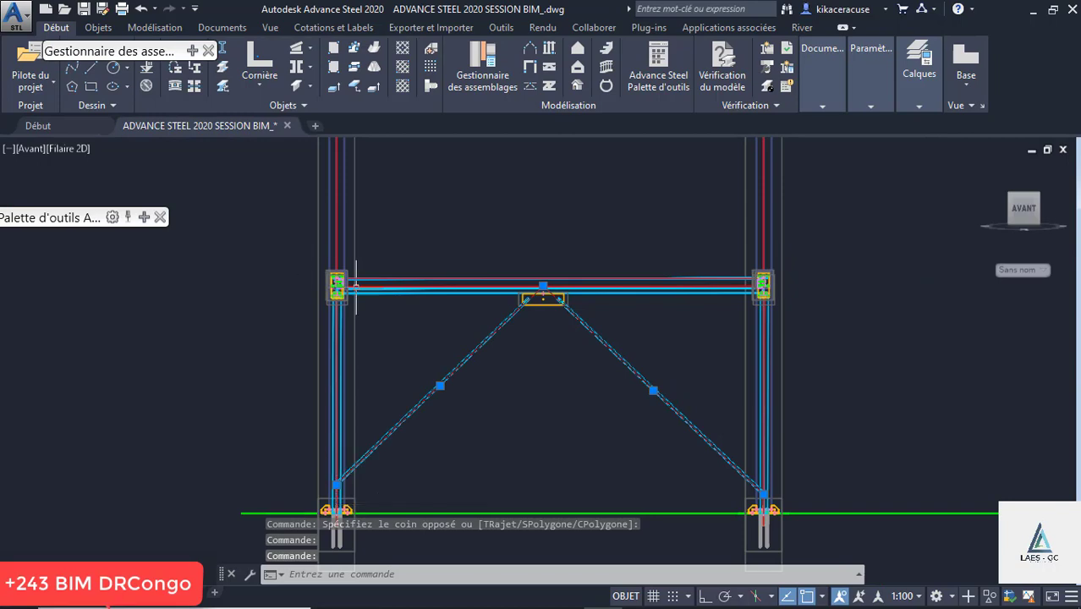
pyautogui.scroll(4, 355, 288)
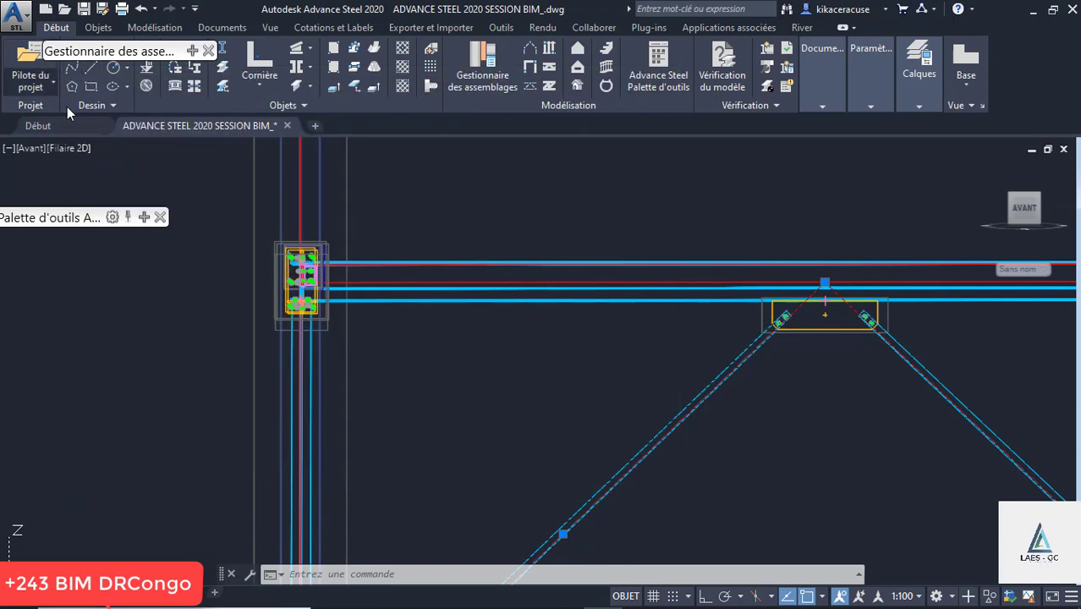
pyautogui.moveTo(75, 290)
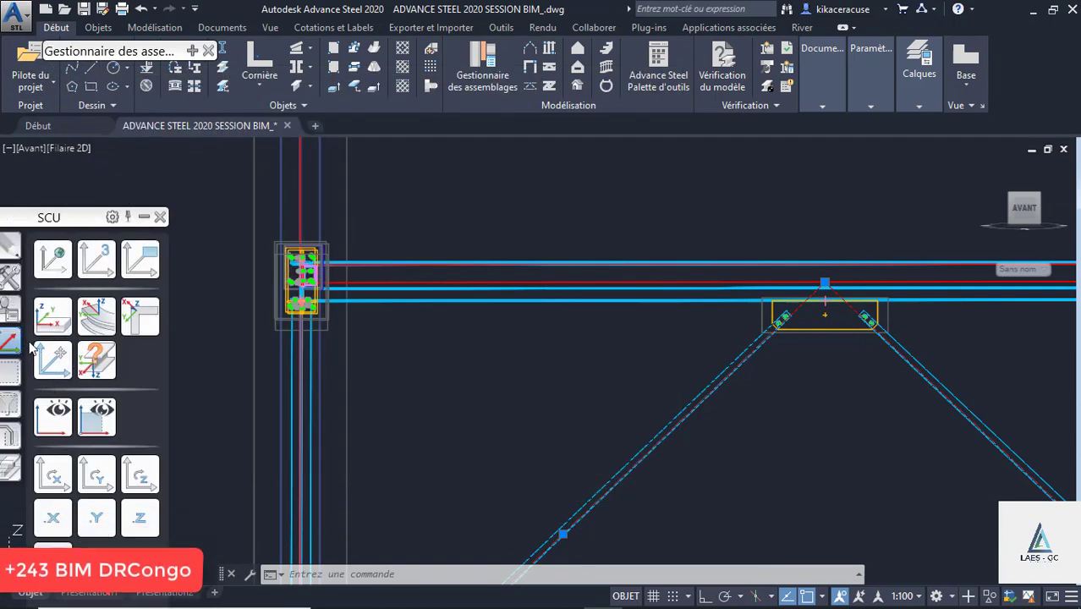
pyautogui.click(9, 252)
pyautogui.click(96, 315)
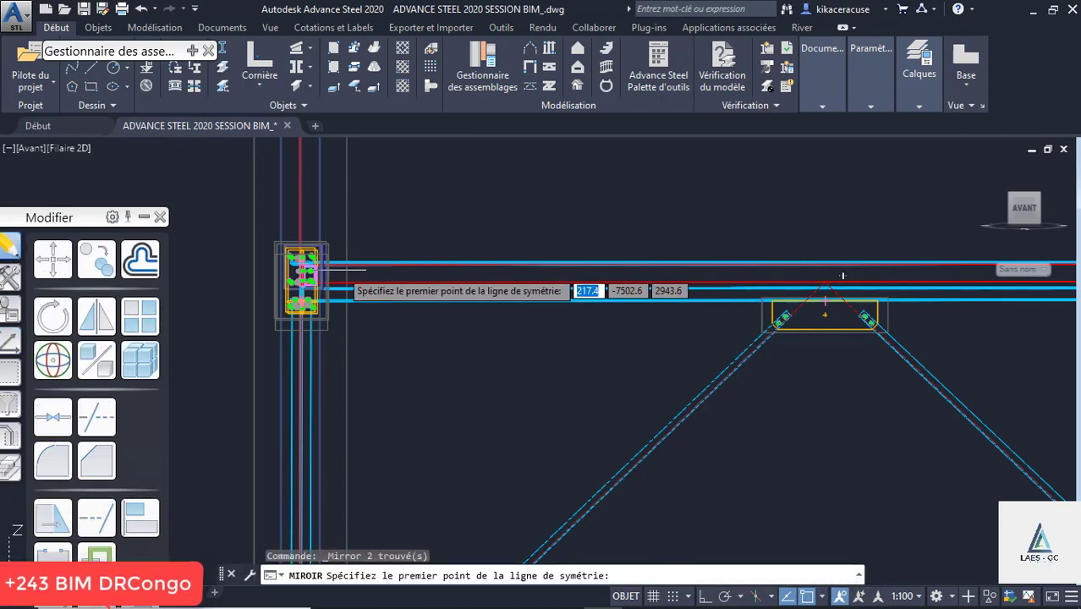
pyautogui.scroll(4, 337, 283)
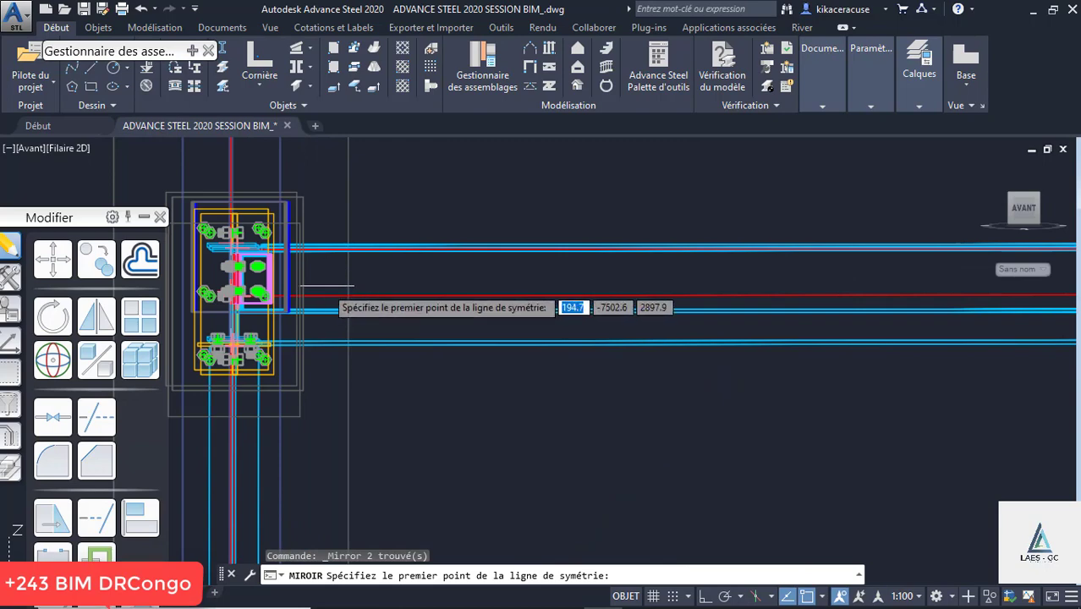
pyautogui.scroll(-2, 404, 298)
pyautogui.scroll(-2, 404, 298)
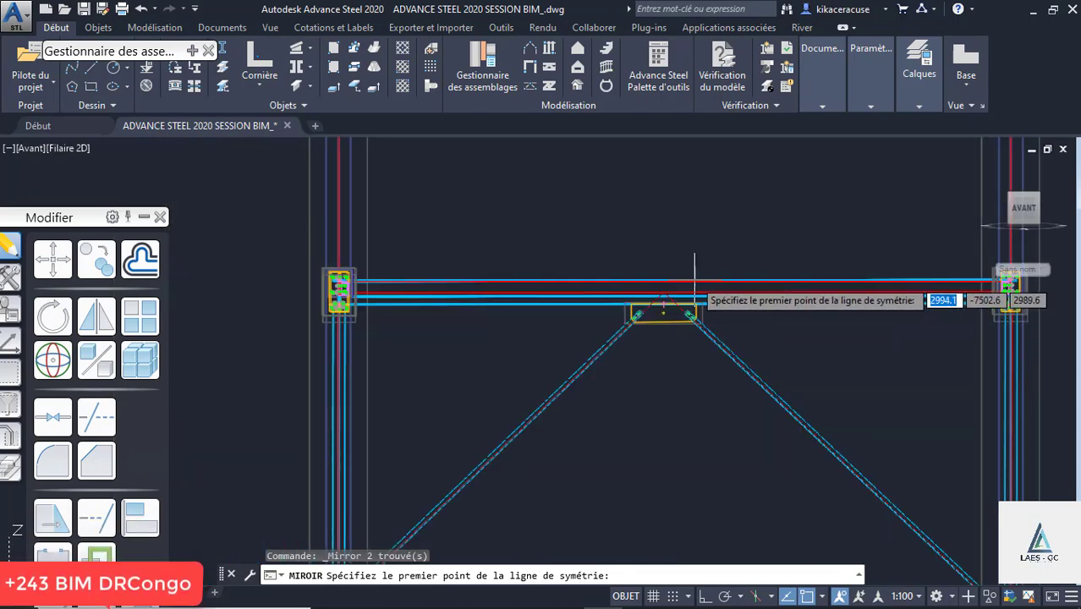
pyautogui.scroll(2, 695, 279)
pyautogui.scroll(-2, 545, 300)
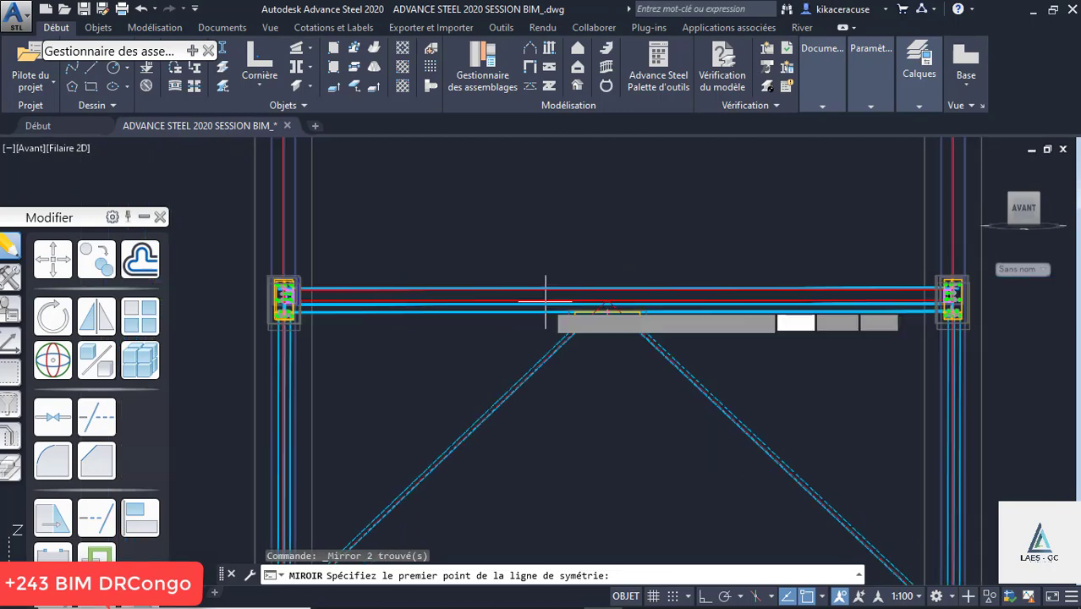
pyautogui.scroll(-2, 545, 299)
pyautogui.scroll(7, 372, 323)
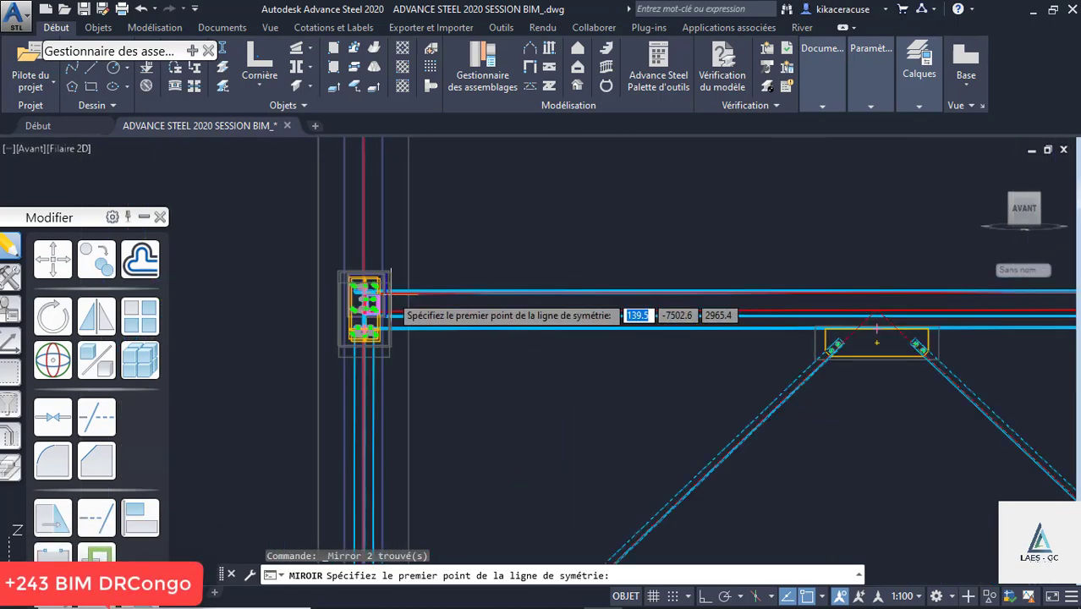
pyautogui.click(310, 320)
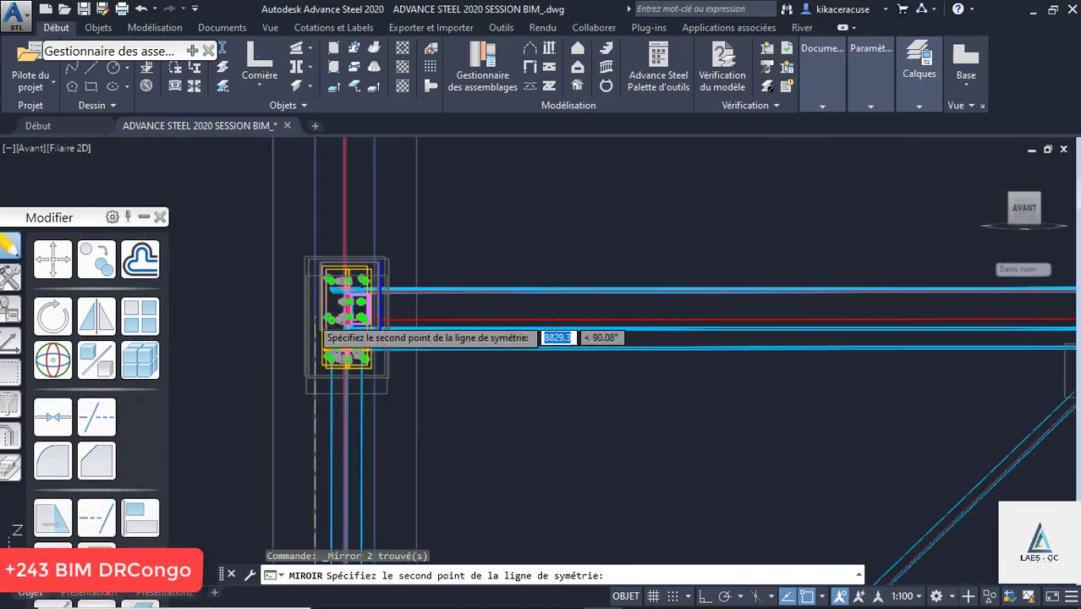
pyautogui.scroll(-2, 423, 304)
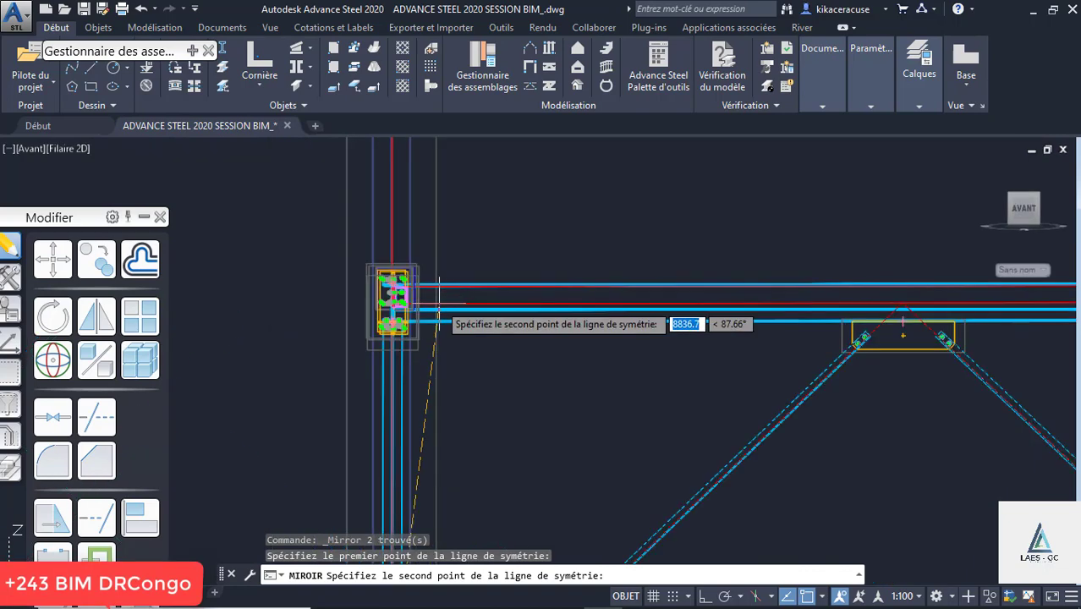
pyautogui.scroll(-2, 486, 360)
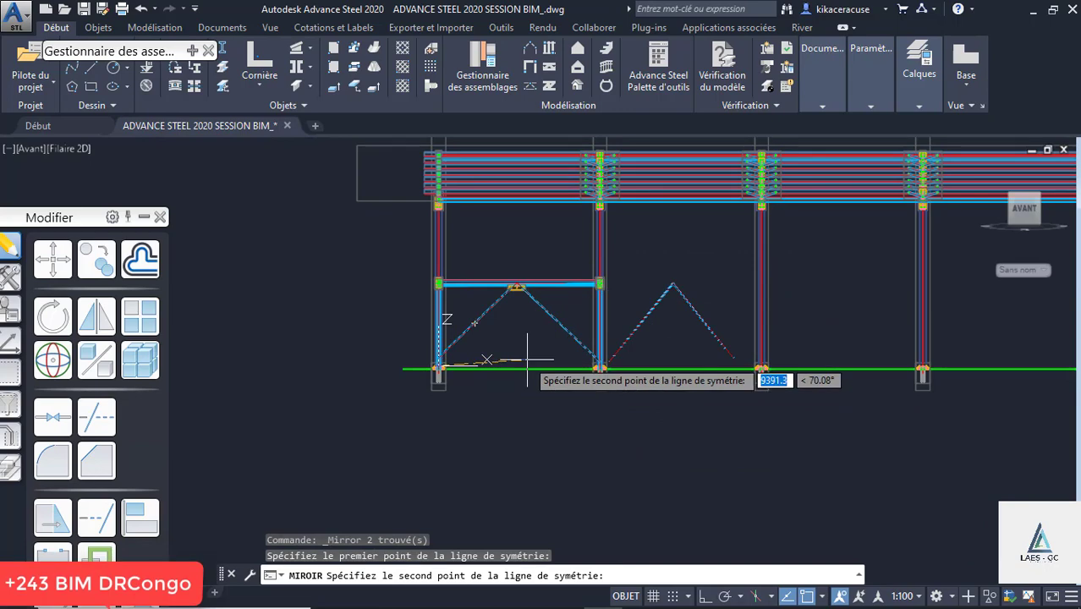
pyautogui.press('Escape')
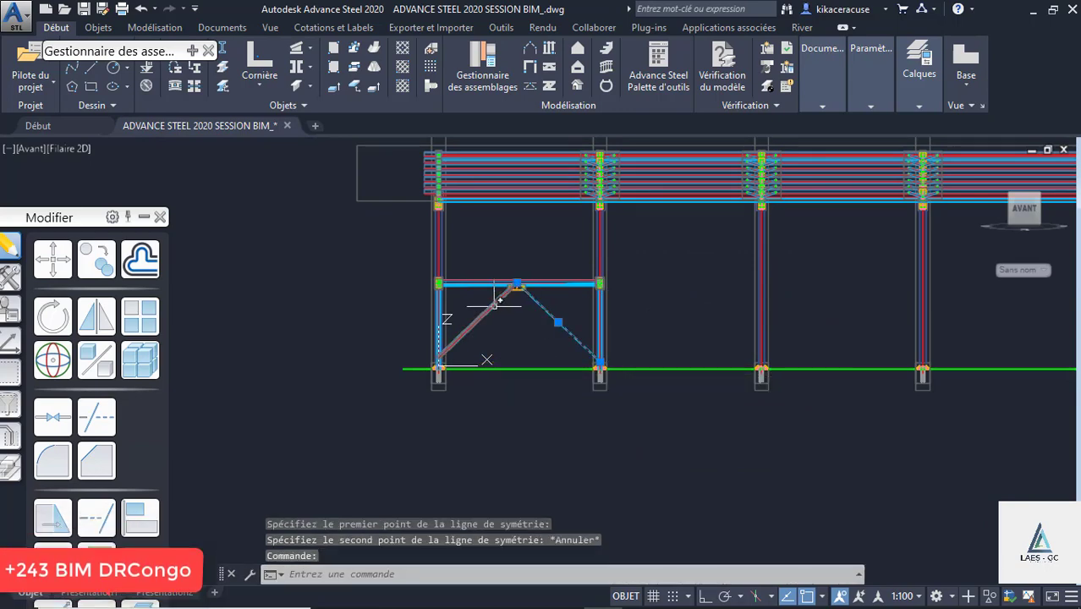
pyautogui.press('Escape')
# Mirror the two lower diagonals above the edge beam, with orthogonal mode on for the symmetry line.
pyautogui.scroll(4, 634, 285)
pyautogui.scroll(5, 542, 283)
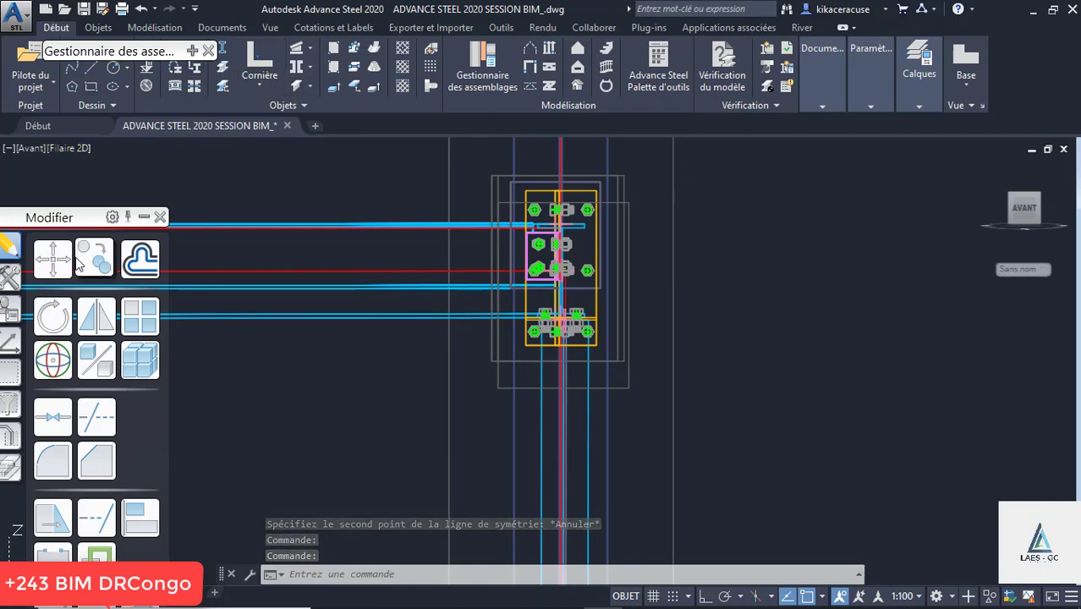
pyautogui.click(93, 309)
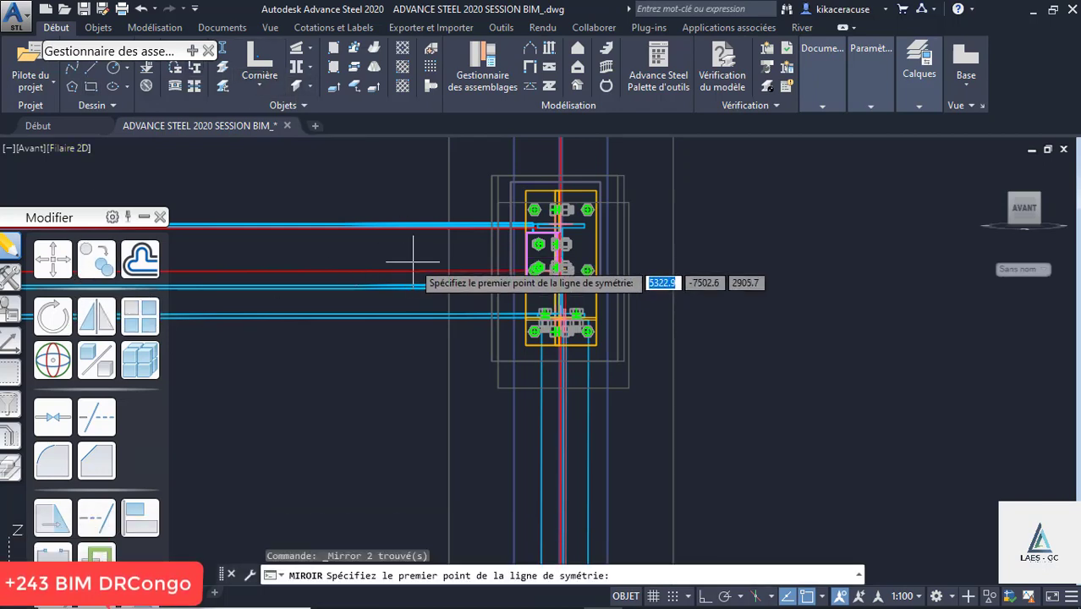
pyautogui.click(705, 597)
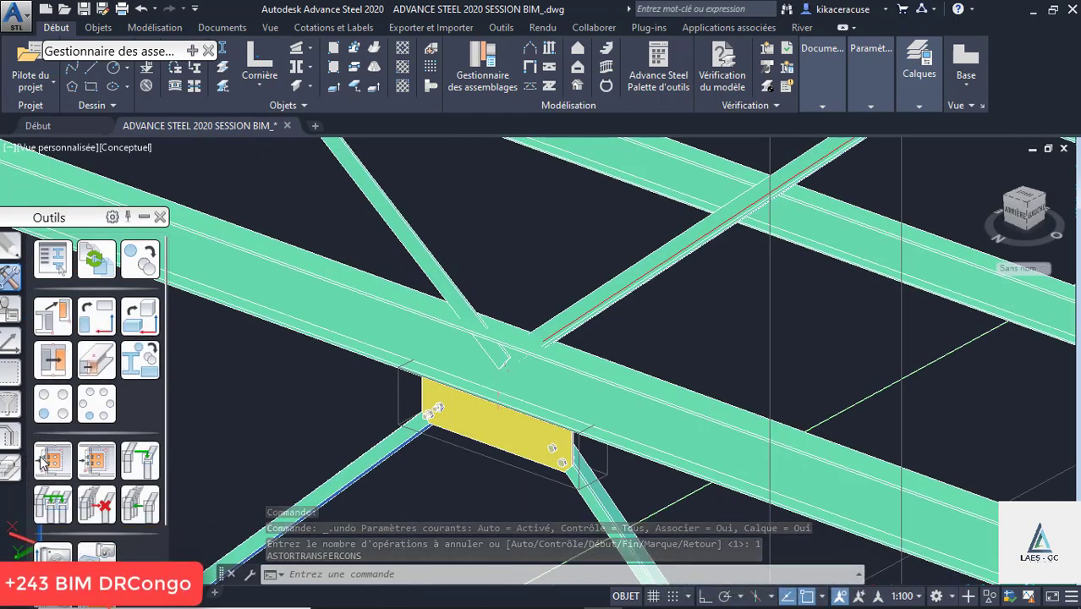
# Try to transfer the lower gusset connection to the edge beam and the mirrored upper diagonals.
pyautogui.click(457, 406)
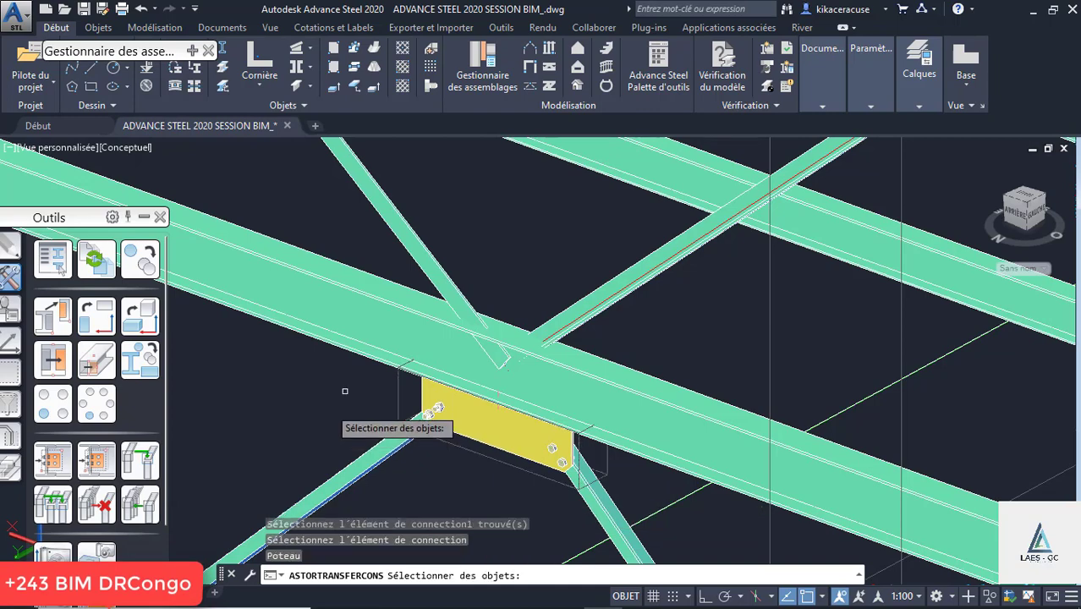
pyautogui.click(410, 263)
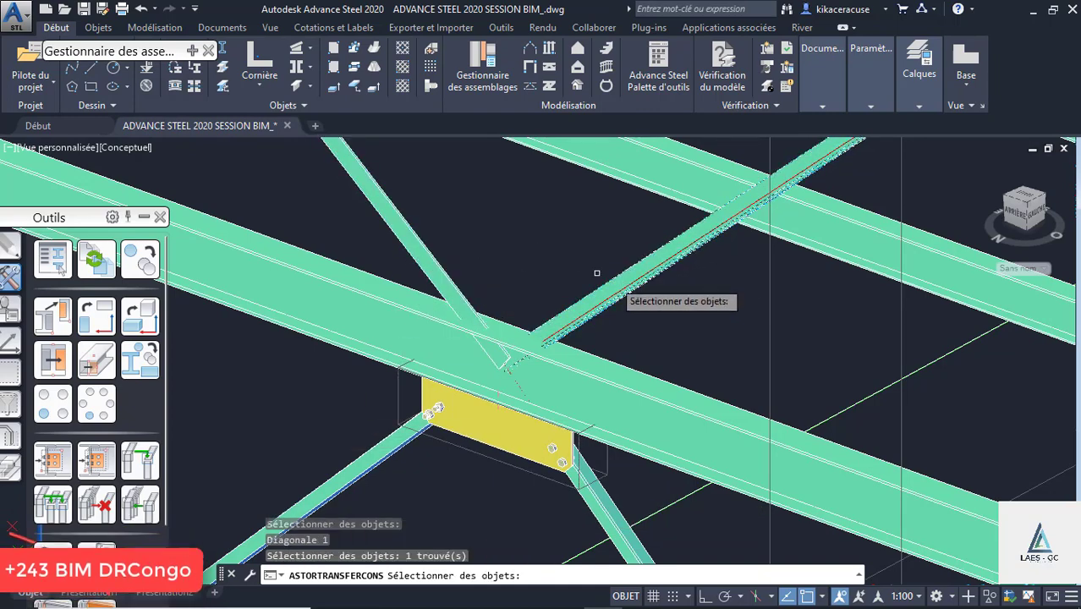
pyautogui.press('Escape')
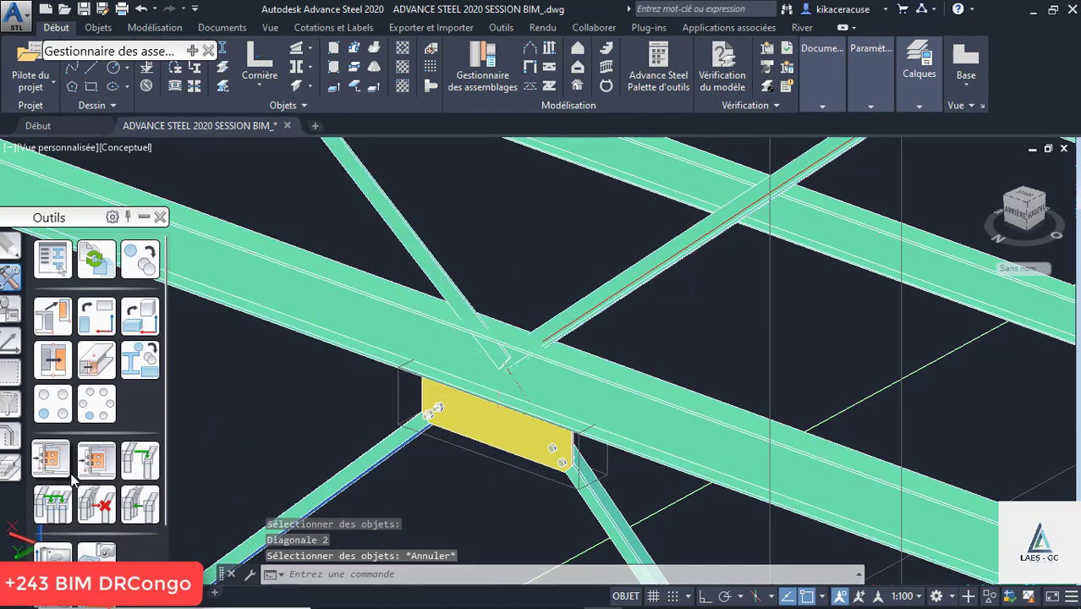
# Transfer the lower two-diagonal gusset connection to the edge beam and the two mirrored upper diagonals.
pyautogui.click(140, 460)
pyautogui.click(502, 458)
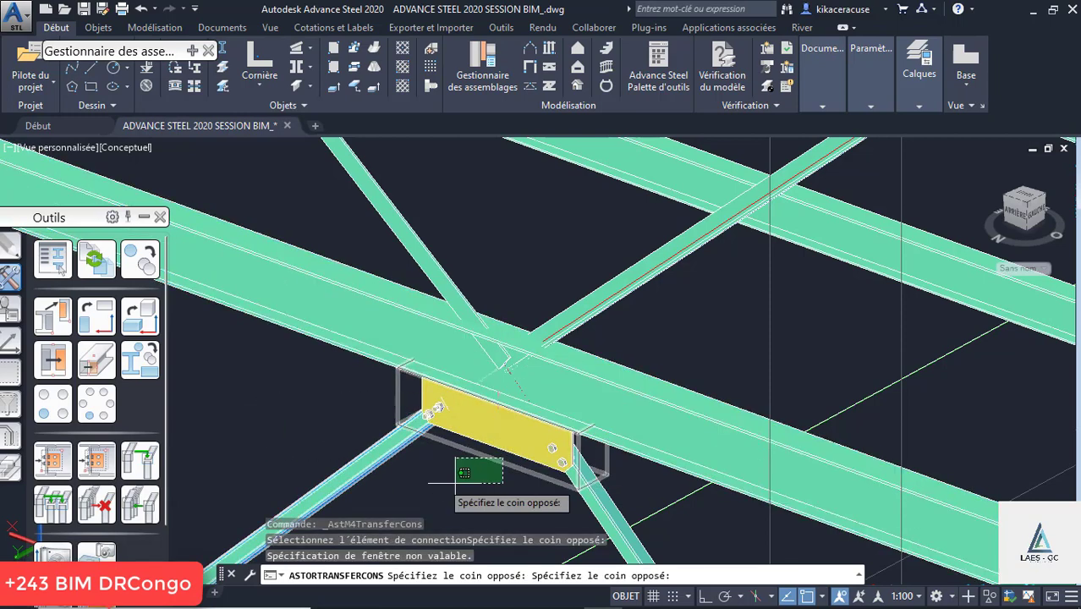
pyautogui.press('Escape')
pyautogui.click(478, 454)
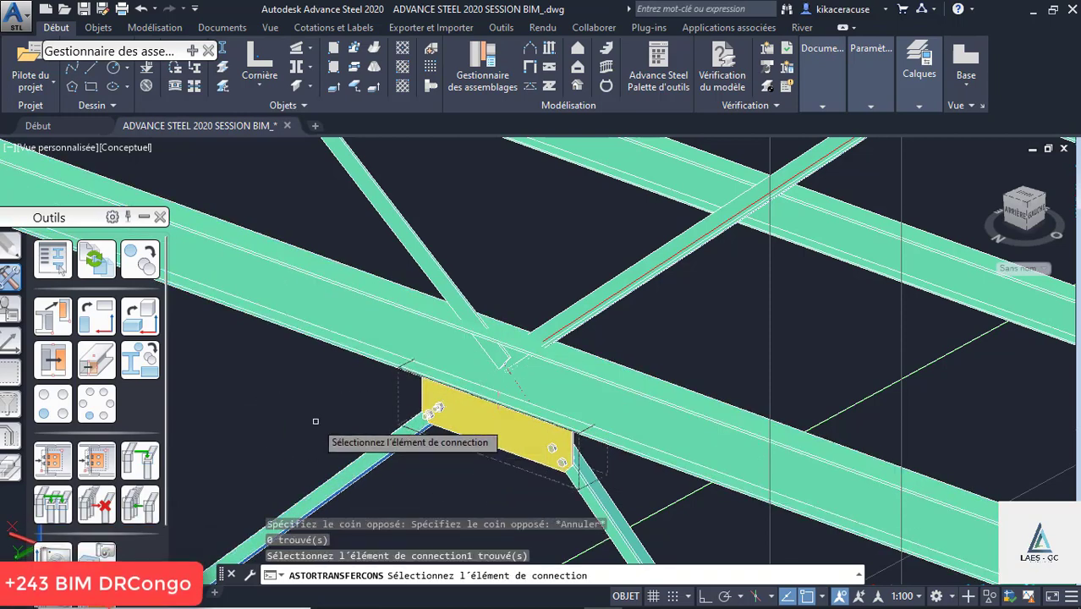
pyautogui.rightClick(315, 421)
pyautogui.click(415, 326)
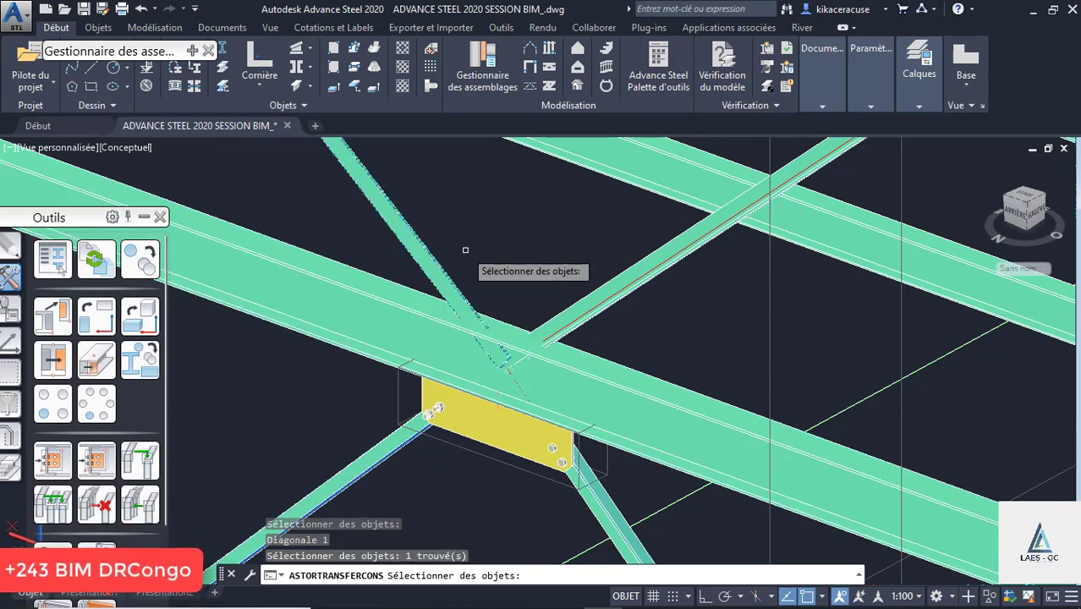
pyautogui.click(589, 296)
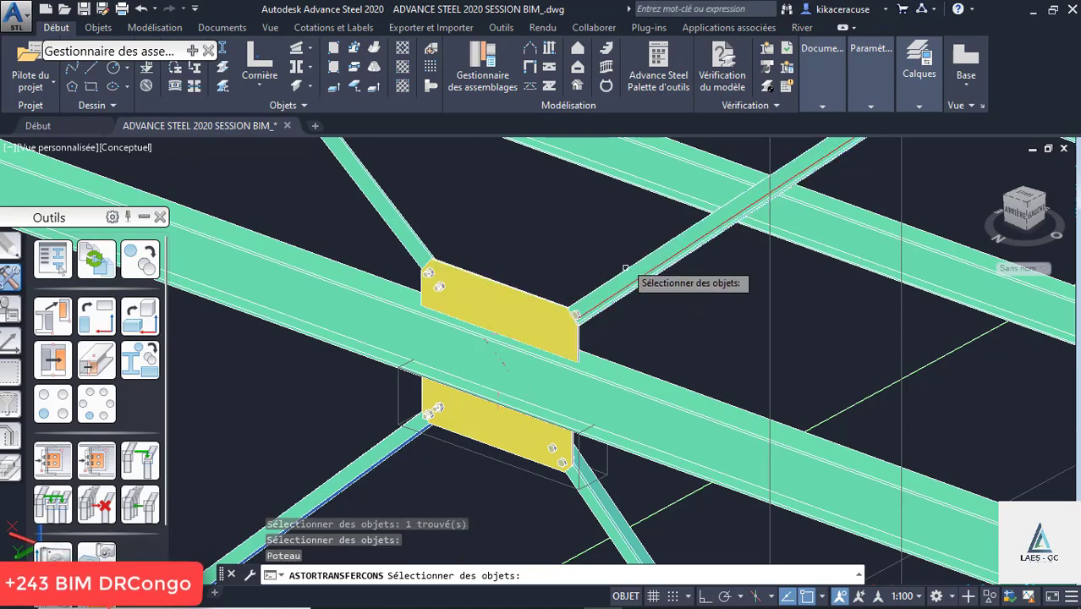
pyautogui.press('Escape')
pyautogui.scroll(-5, 656, 319)
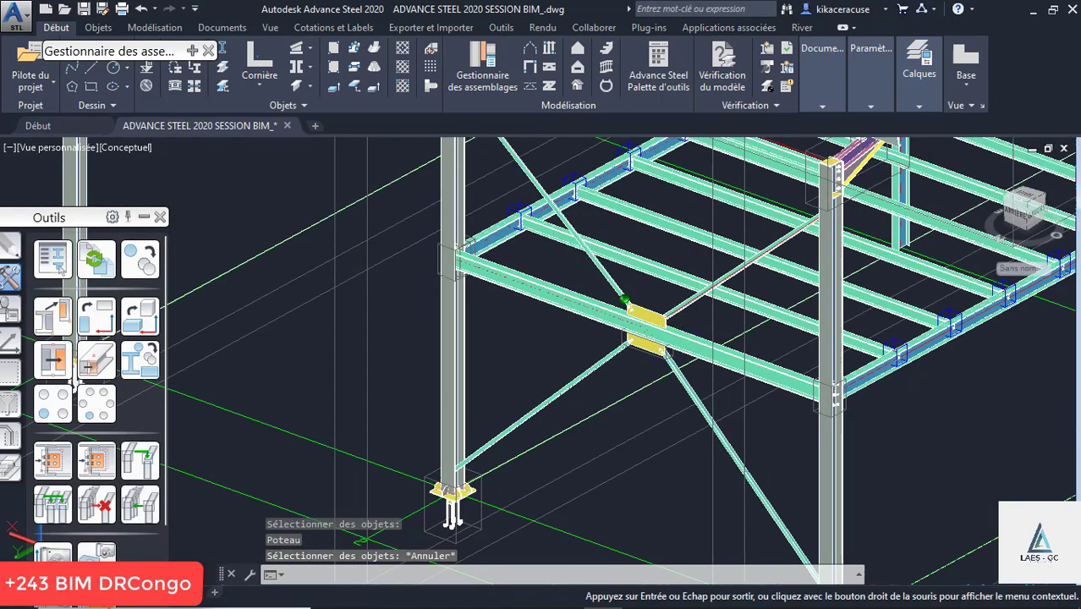
# Examine the available bracing connection types for joining the lower diagonal's foot to the column.
pyautogui.keyDown('shift'); pyautogui.moveTo(624, 299); pyautogui.dragTo(744, 406, button='middle'); pyautogui.keyUp('shift')
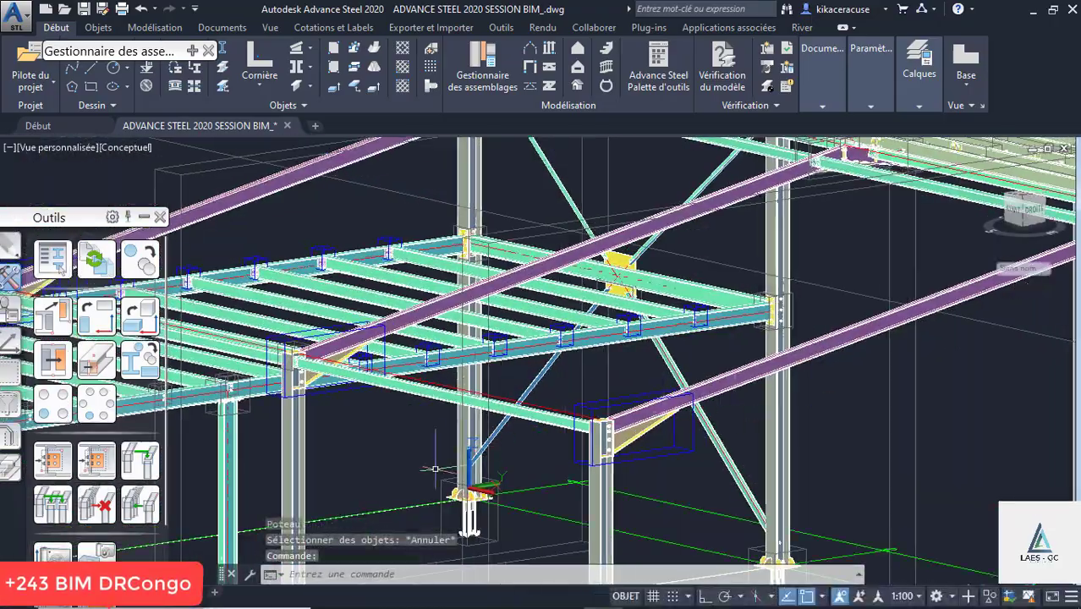
pyautogui.scroll(5, 434, 468)
pyautogui.scroll(-3, 384, 365)
pyautogui.scroll(5, 514, 383)
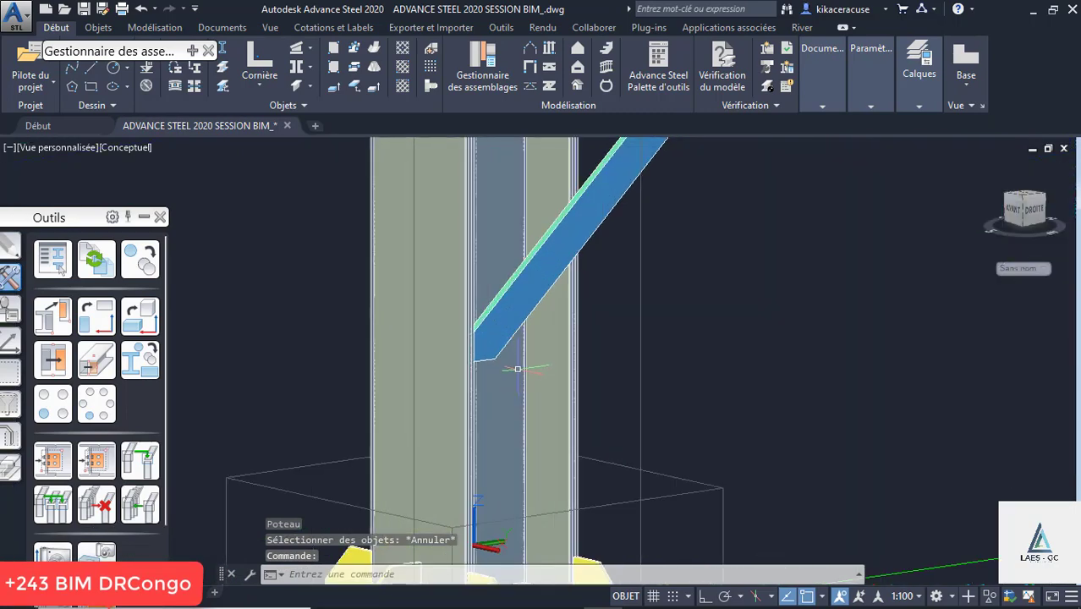
pyautogui.click(192, 51)
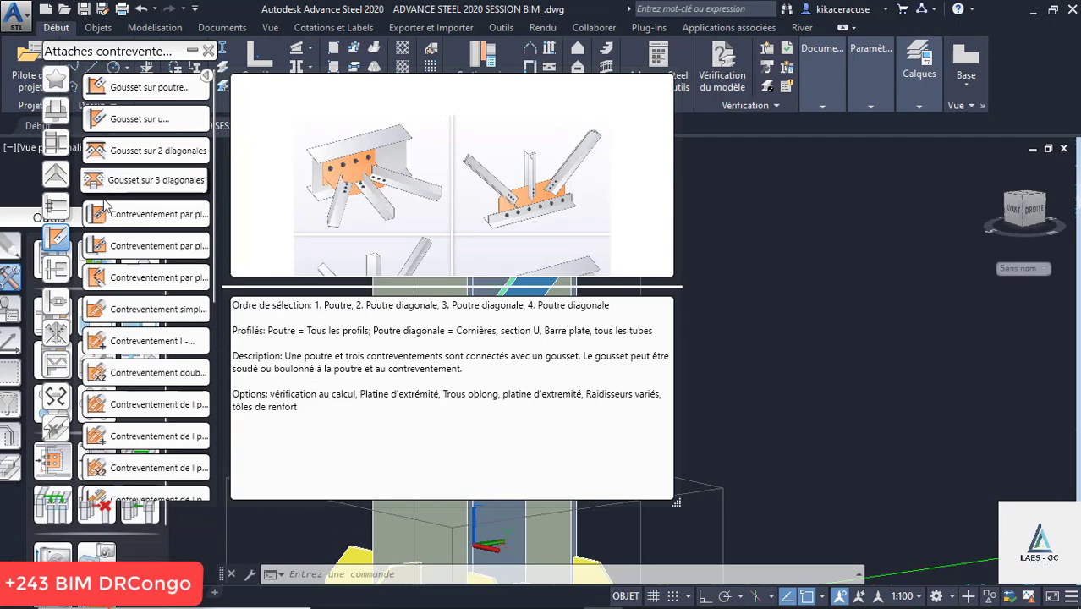
pyautogui.scroll(-5, 124, 364)
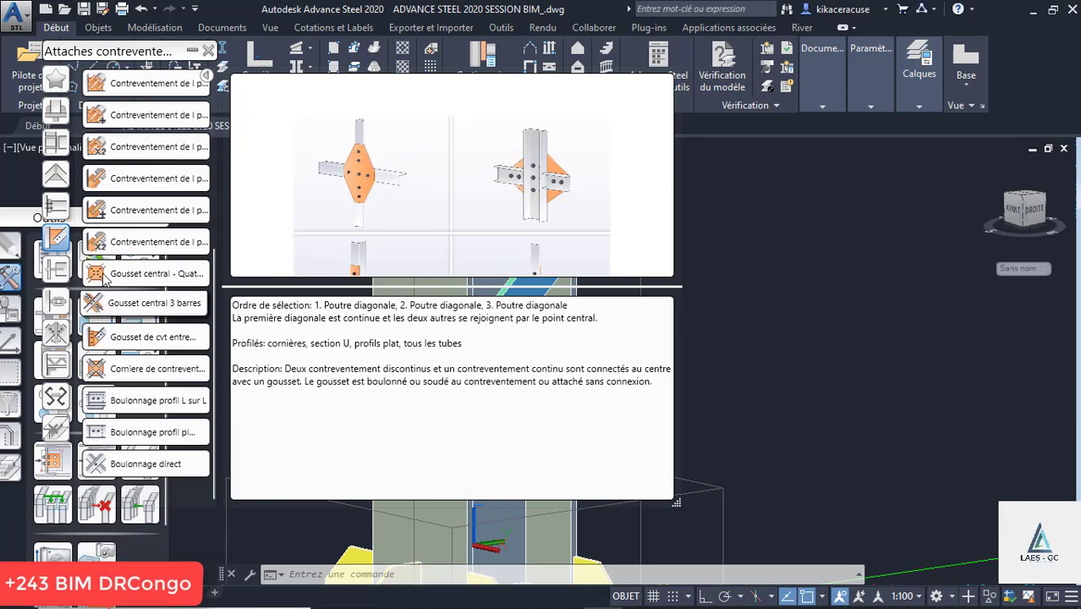
pyautogui.scroll(1, 93, 184)
pyautogui.scroll(3, 95, 193)
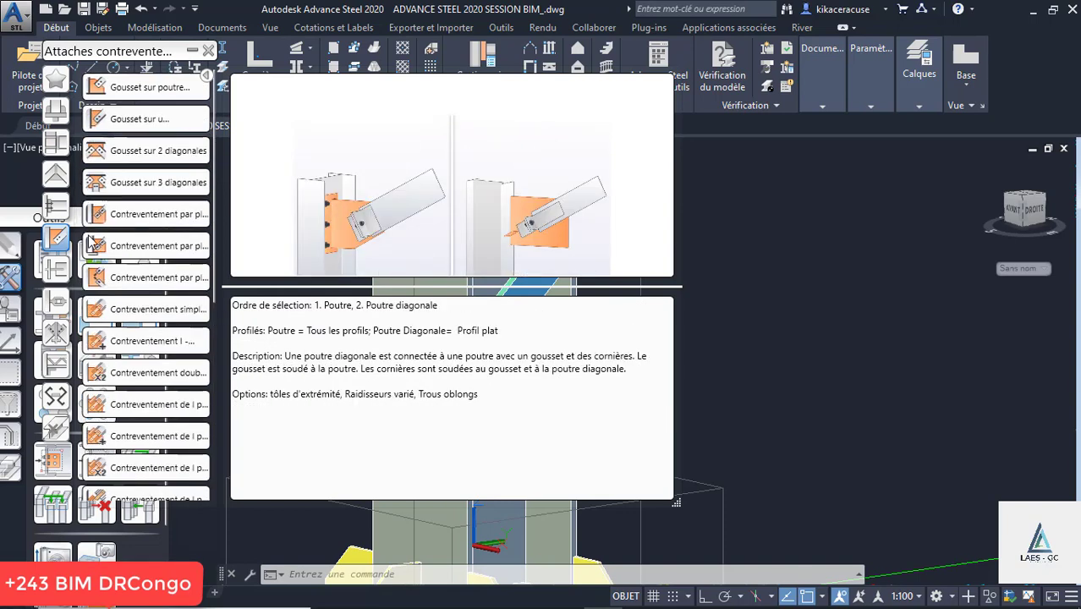
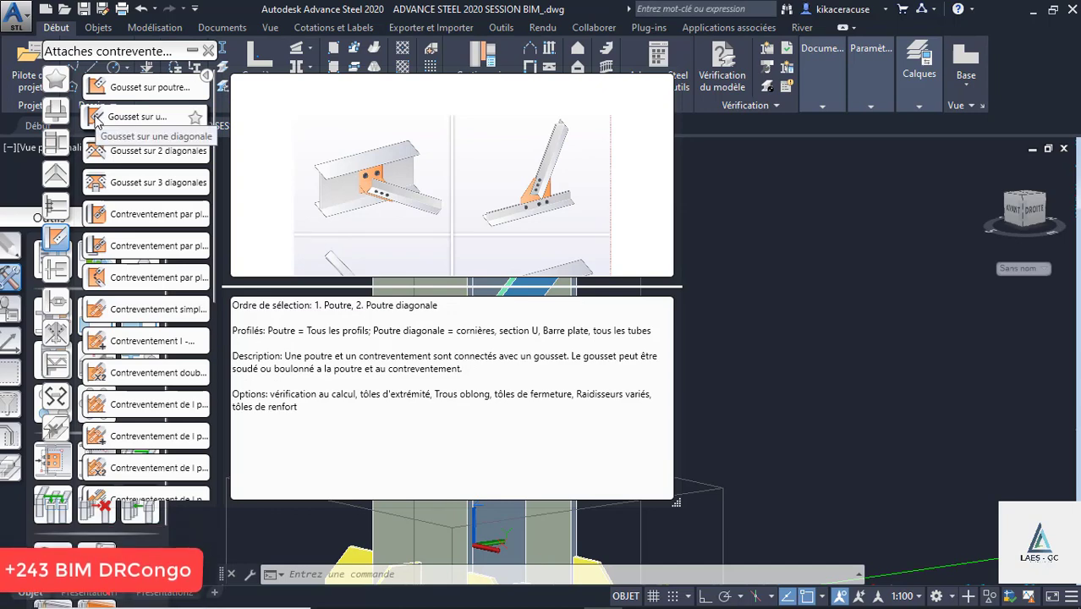
# Connect the lower diagonal to the column above its base plate with a single-diagonal gusset.
pyautogui.click(93, 184)
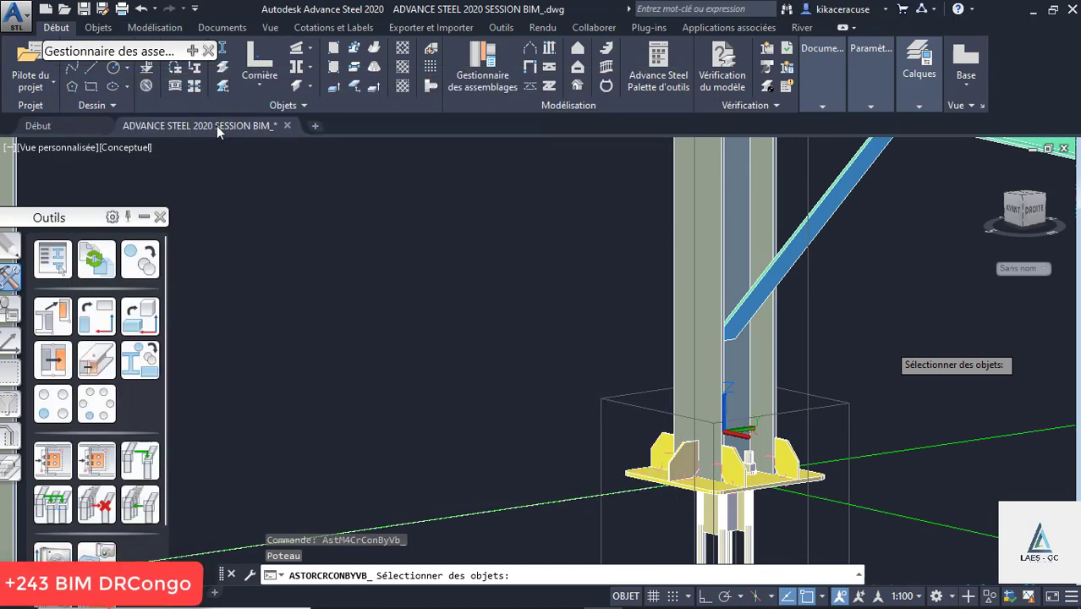
pyautogui.click(192, 53)
pyautogui.click(110, 86)
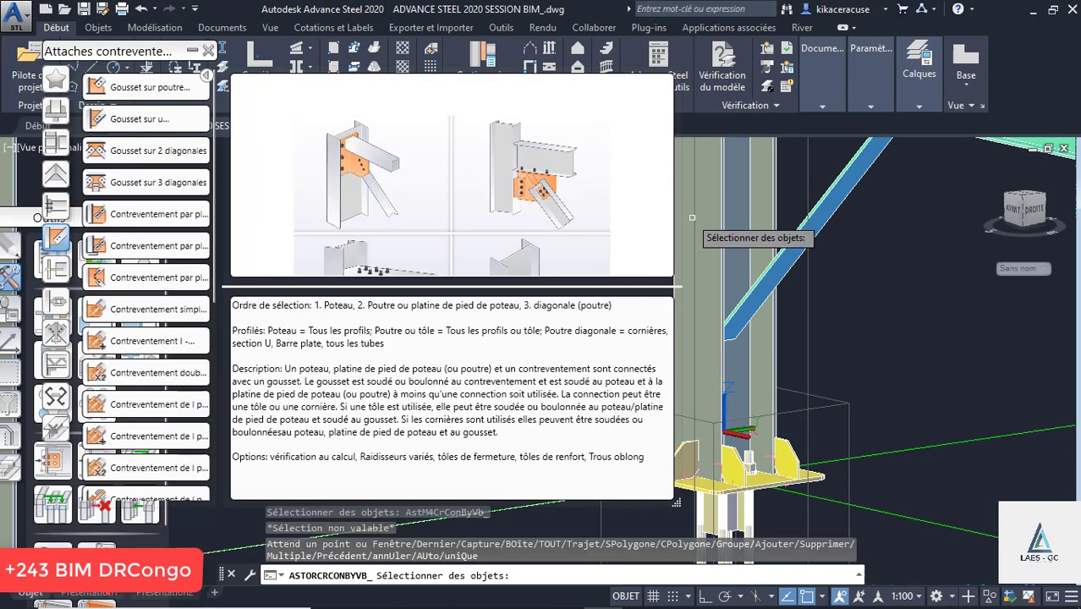
pyautogui.click(118, 116)
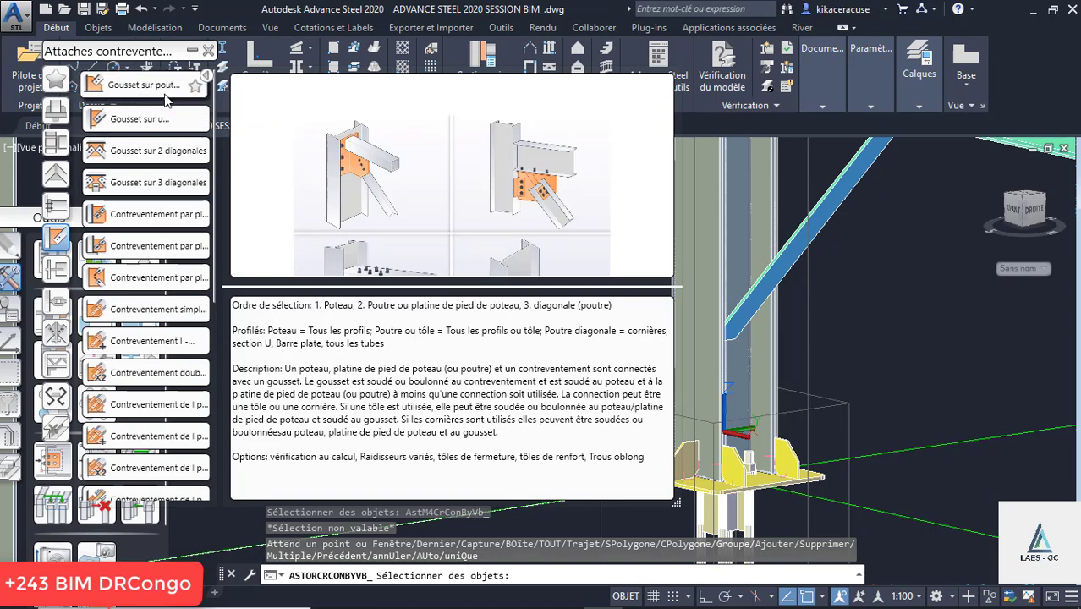
pyautogui.scroll(-3, 821, 316)
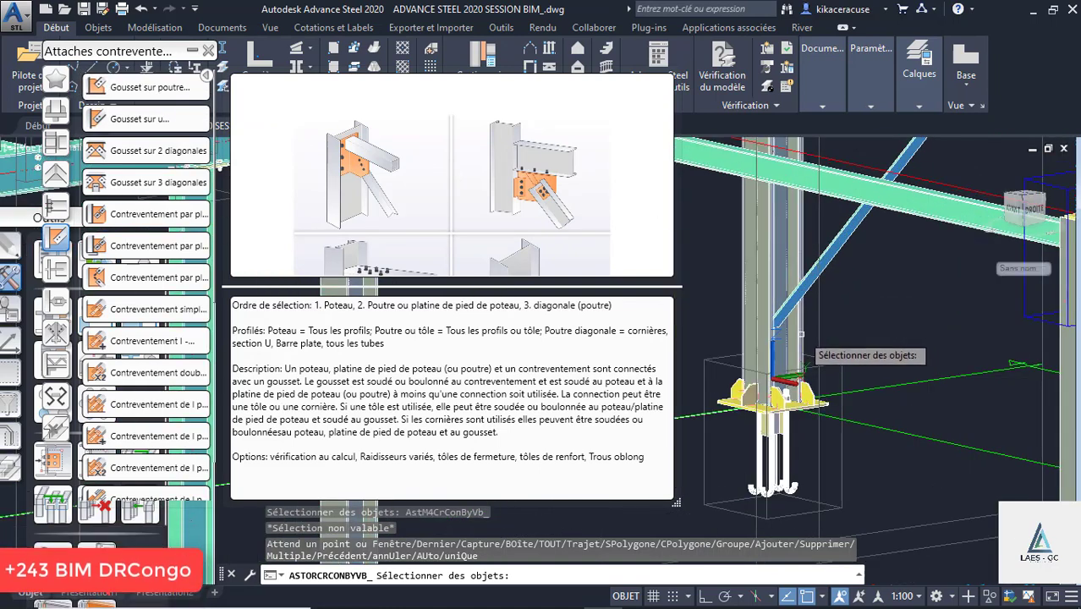
pyautogui.click(800, 333)
pyautogui.press('Return')
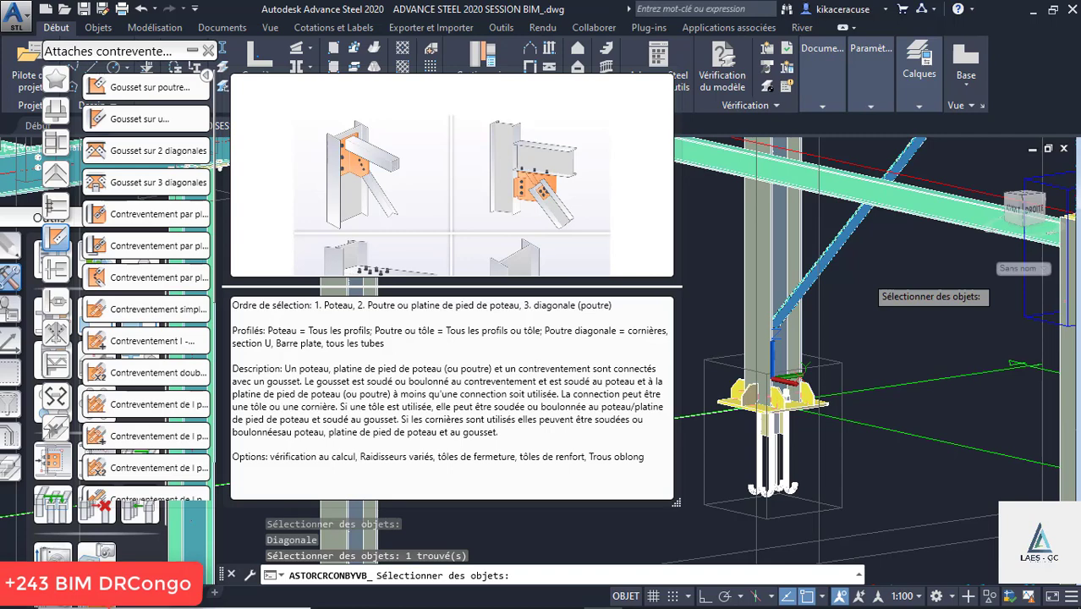
pyautogui.press('Return')
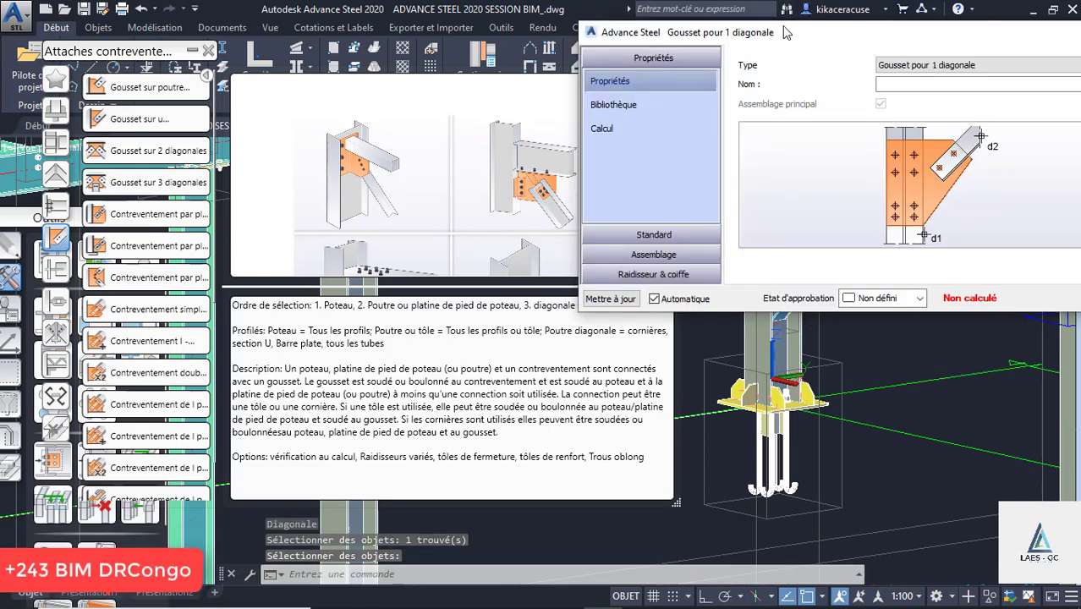
# Examine the new single-diagonal gusset and its bolts at the column from several angles.
pyautogui.moveTo(733, 32); pyautogui.dragTo(241, 64)
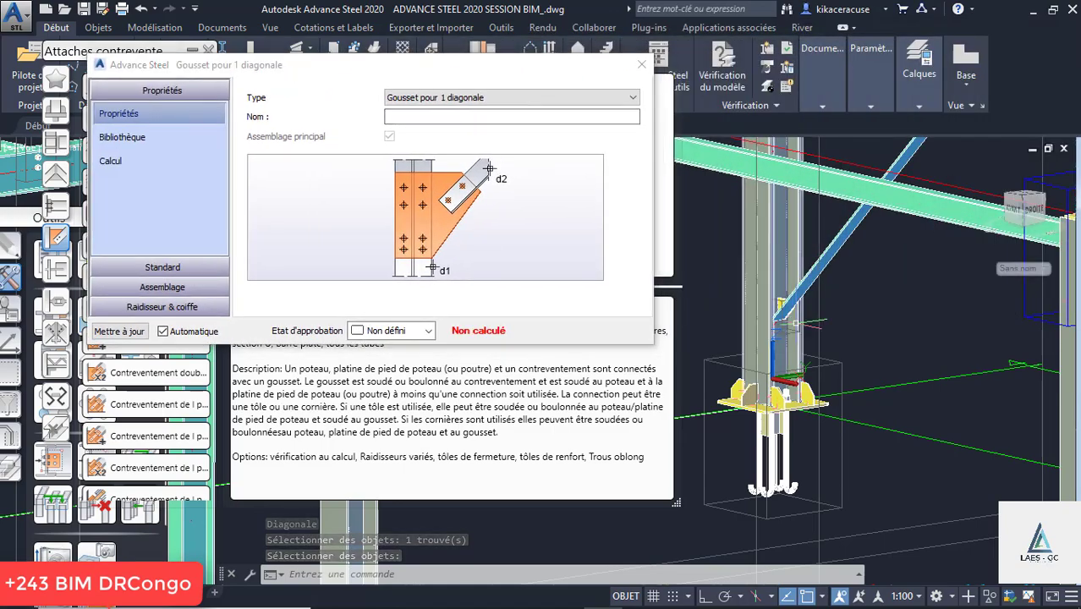
pyautogui.keyDown('shift'); pyautogui.moveTo(803, 321); pyautogui.dragTo(761, 321, button='middle'); pyautogui.keyUp('shift')
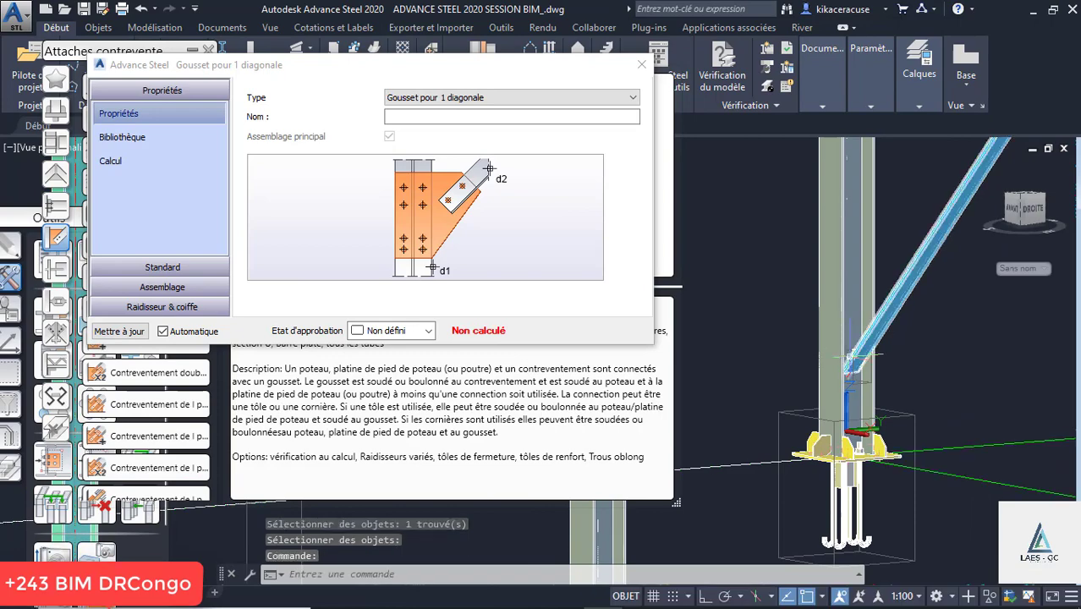
pyautogui.scroll(10, 855, 364)
pyautogui.scroll(-9, 861, 259)
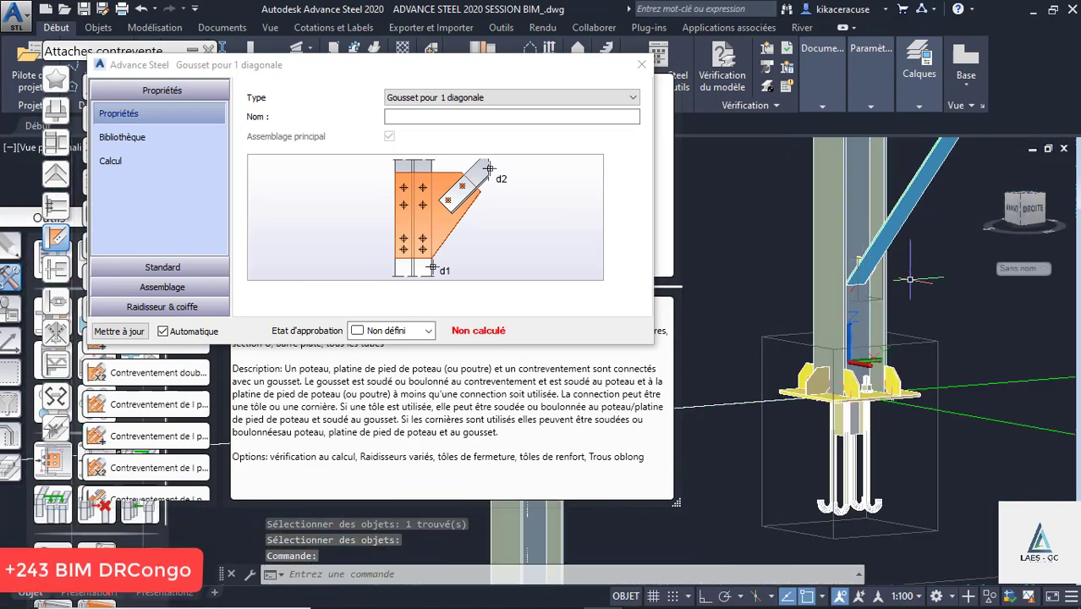
pyautogui.keyDown('shift'); pyautogui.moveTo(916, 270); pyautogui.dragTo(778, 303, button='middle'); pyautogui.keyUp('shift')
pyautogui.press('Escape')
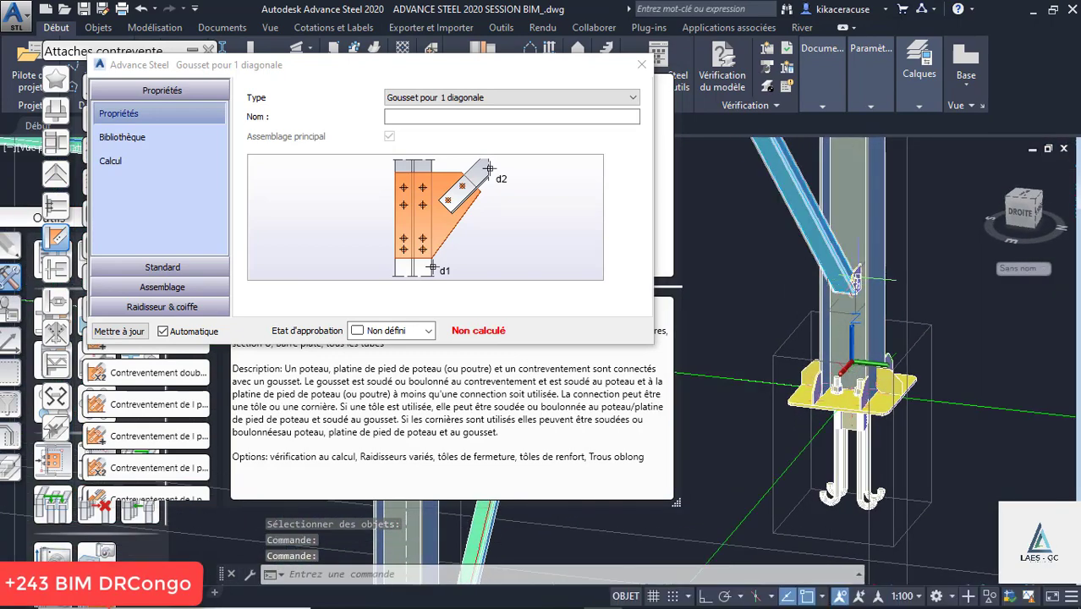
pyautogui.scroll(7, 855, 279)
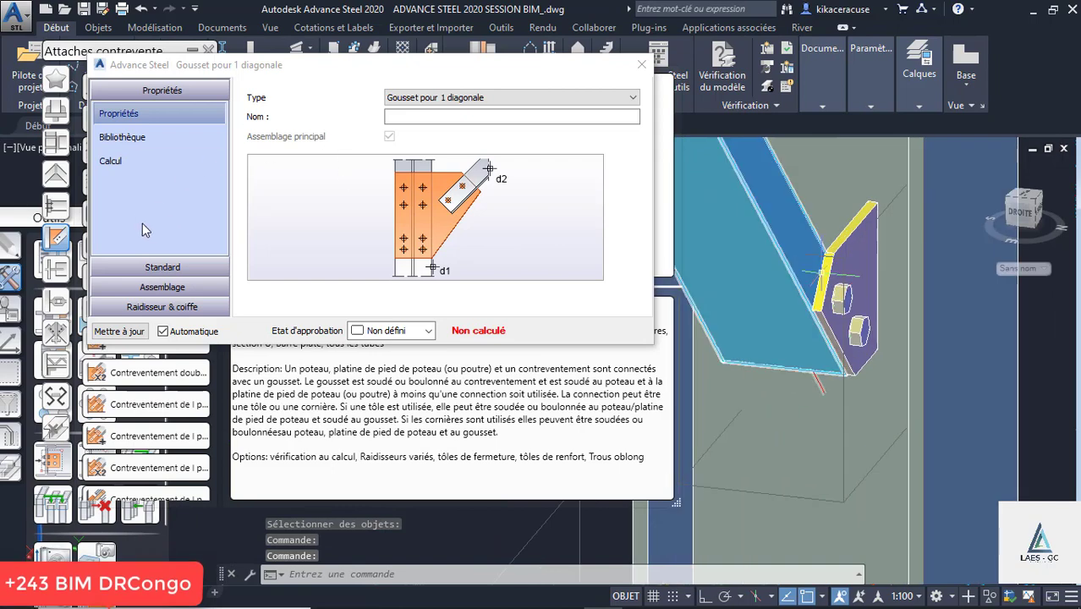
# Try the "les deux côtés" and "centré" plate arrangements for the gusset, and set it back to "un côté".
pyautogui.click(144, 265)
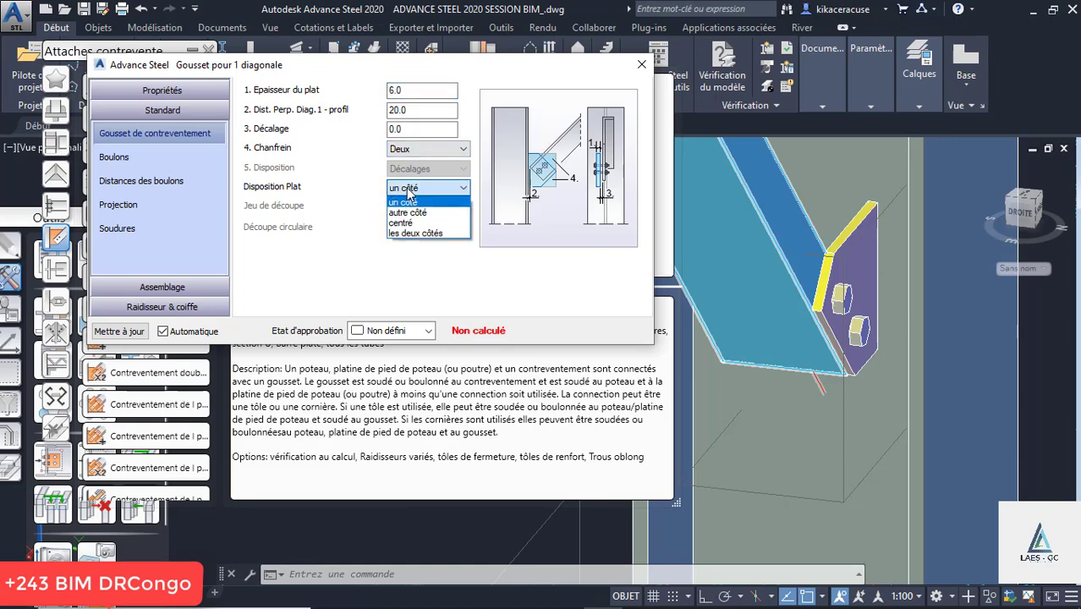
pyautogui.click(416, 233)
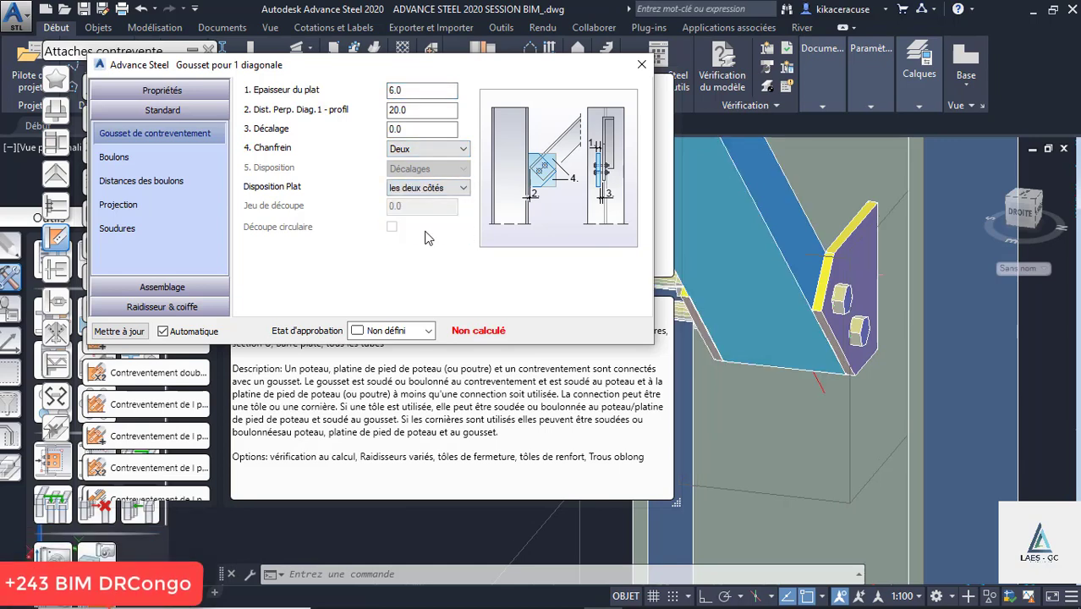
pyautogui.scroll(-3, 830, 315)
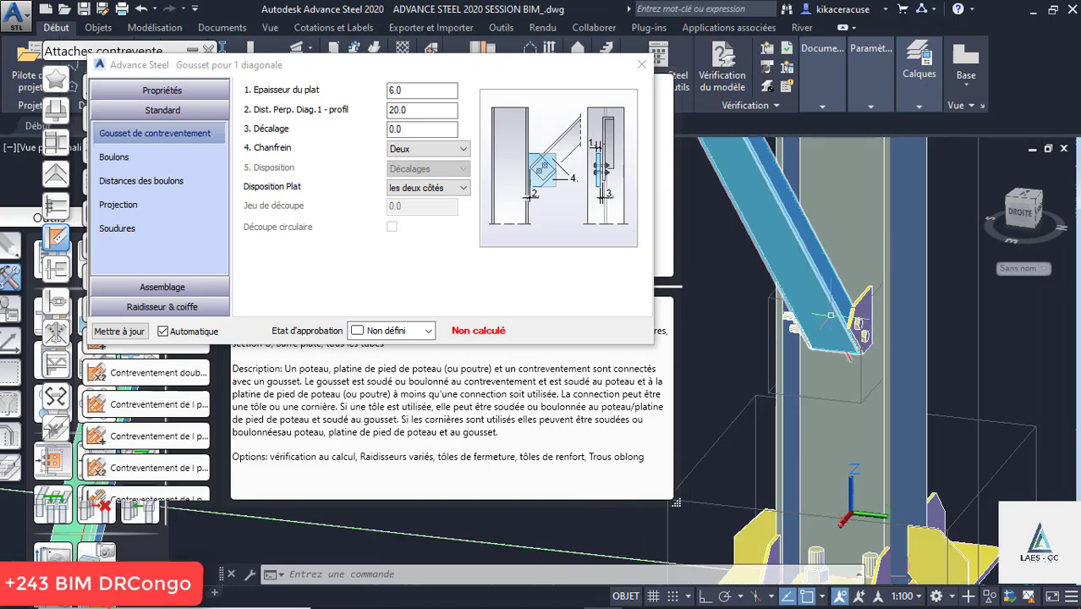
pyautogui.keyDown('shift'); pyautogui.moveTo(826, 314); pyautogui.dragTo(849, 307, button='middle'); pyautogui.keyUp('shift')
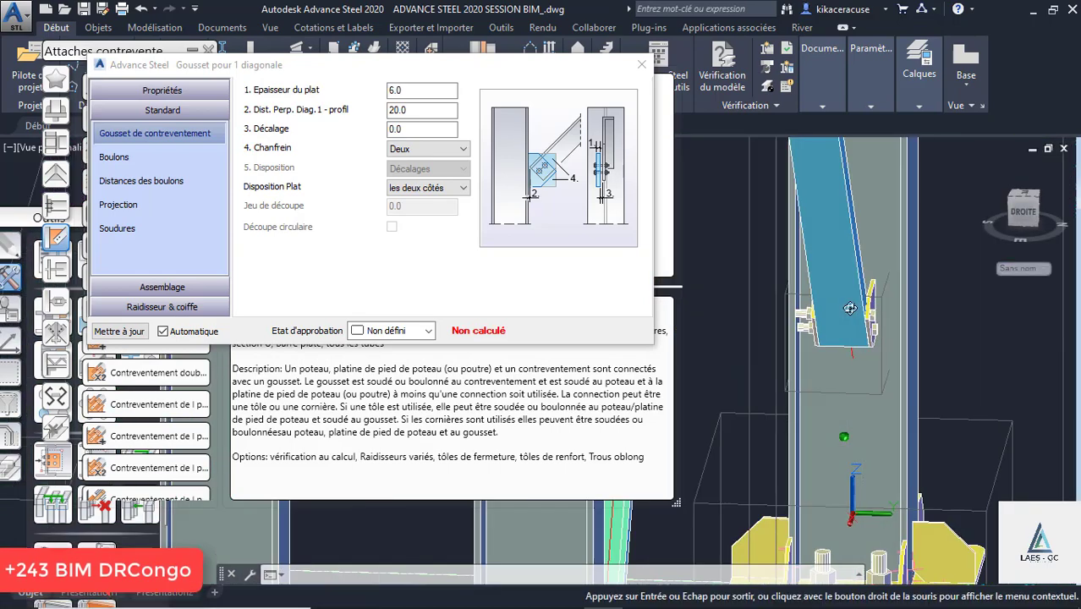
pyautogui.click(426, 189)
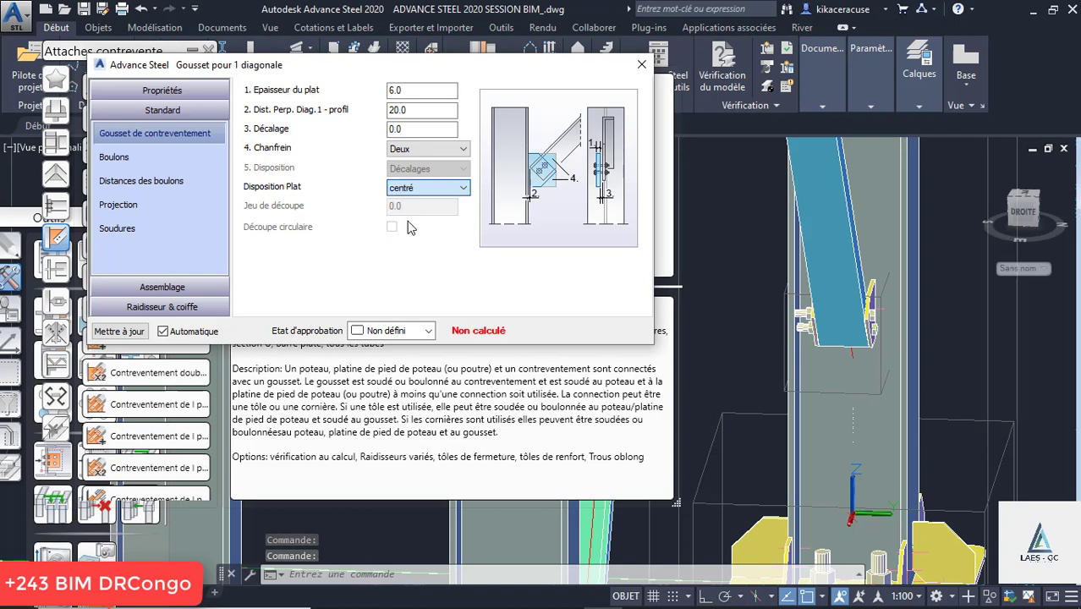
pyautogui.click(425, 188)
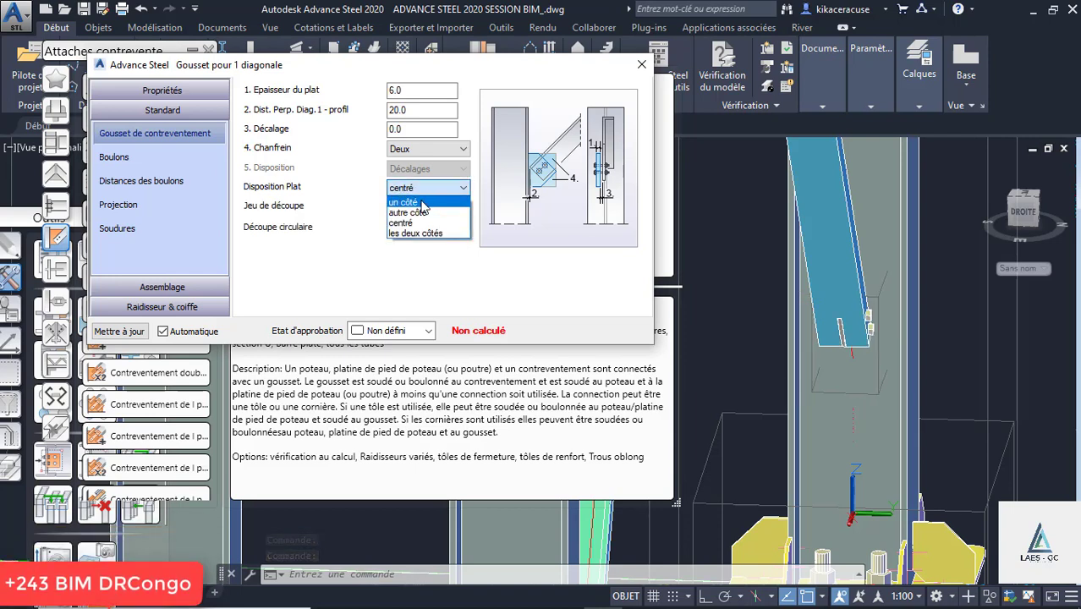
pyautogui.click(428, 189)
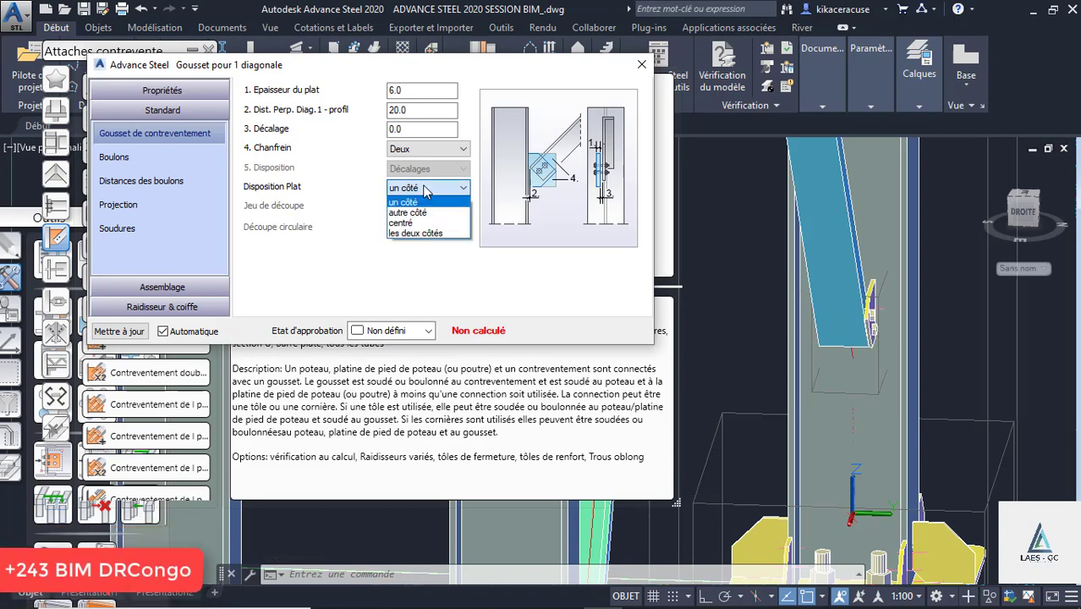
pyautogui.click(419, 212)
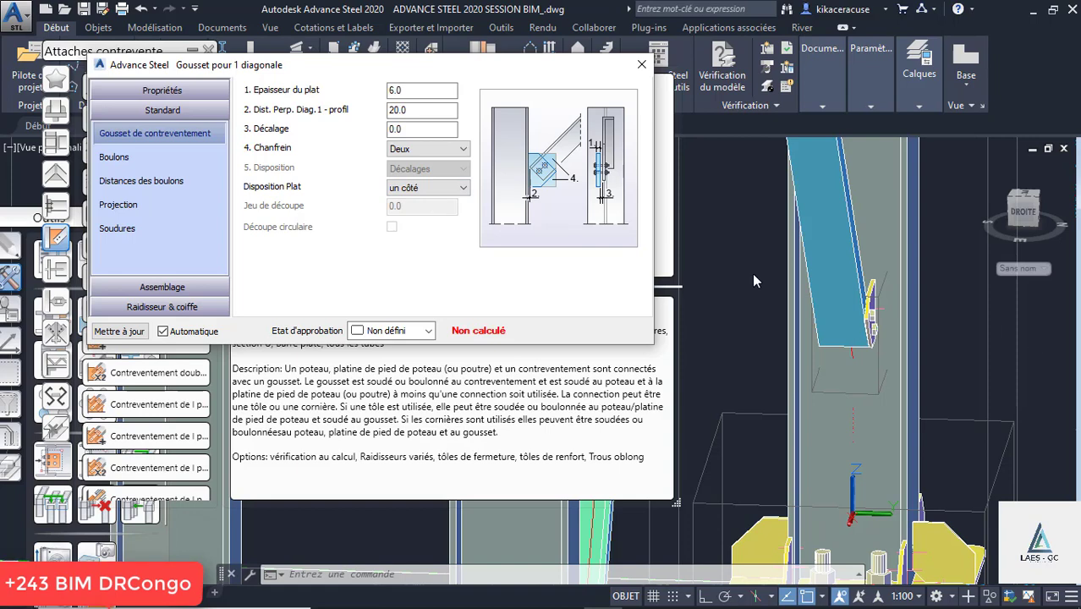
# Set the bolt diameter of the single-diagonal gusset to 16 mm.
pyautogui.click(116, 166)
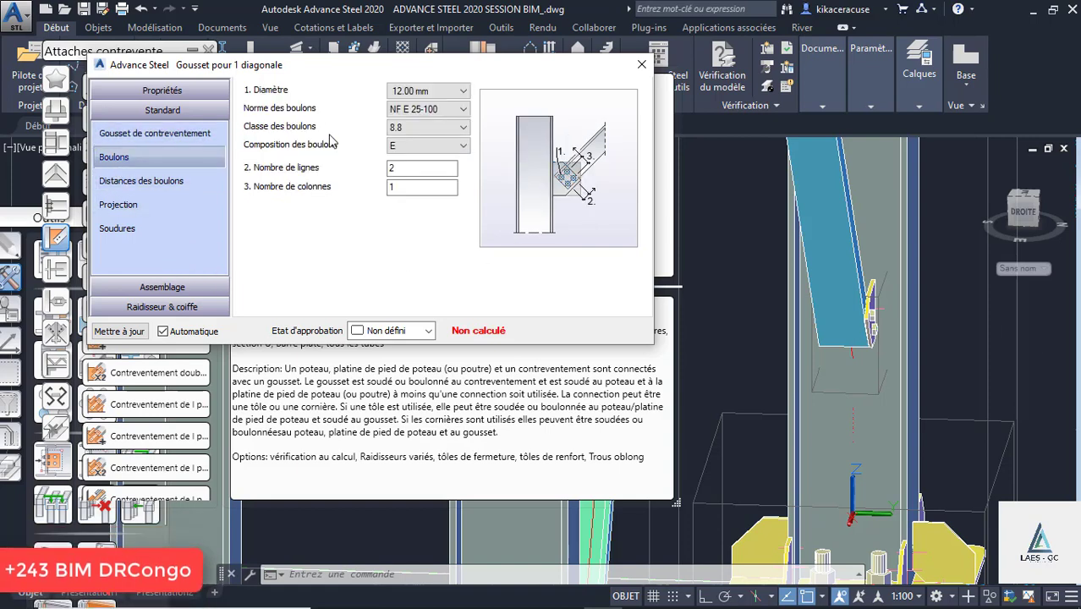
pyautogui.click(416, 92)
pyautogui.click(421, 122)
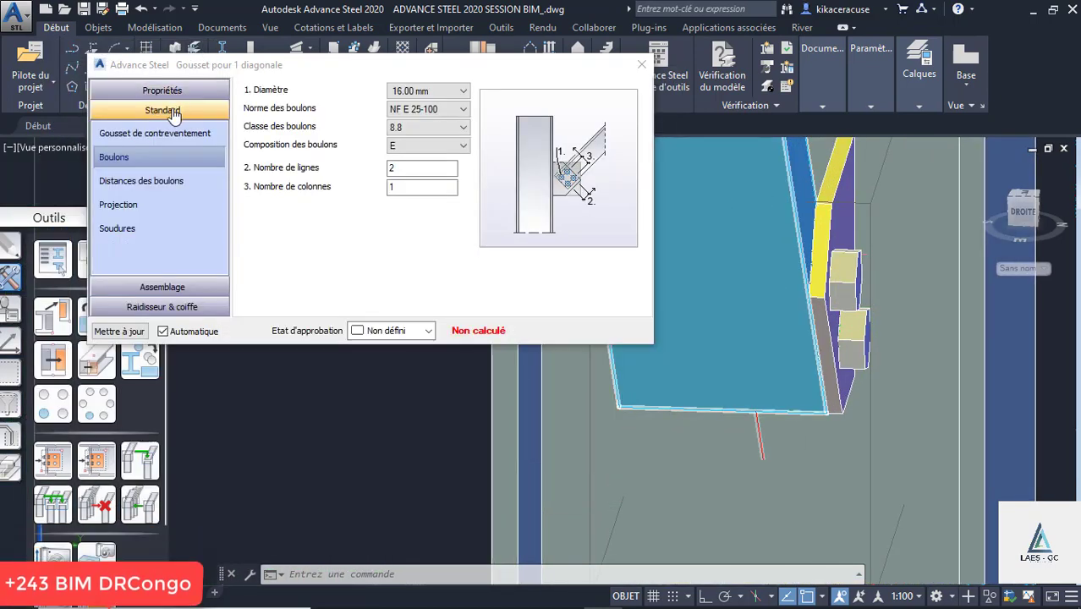
# Try the "boulons" and "soudures et boulons" connection types between the gusset and the column, and set the type back to "soudures".
pyautogui.click(125, 181)
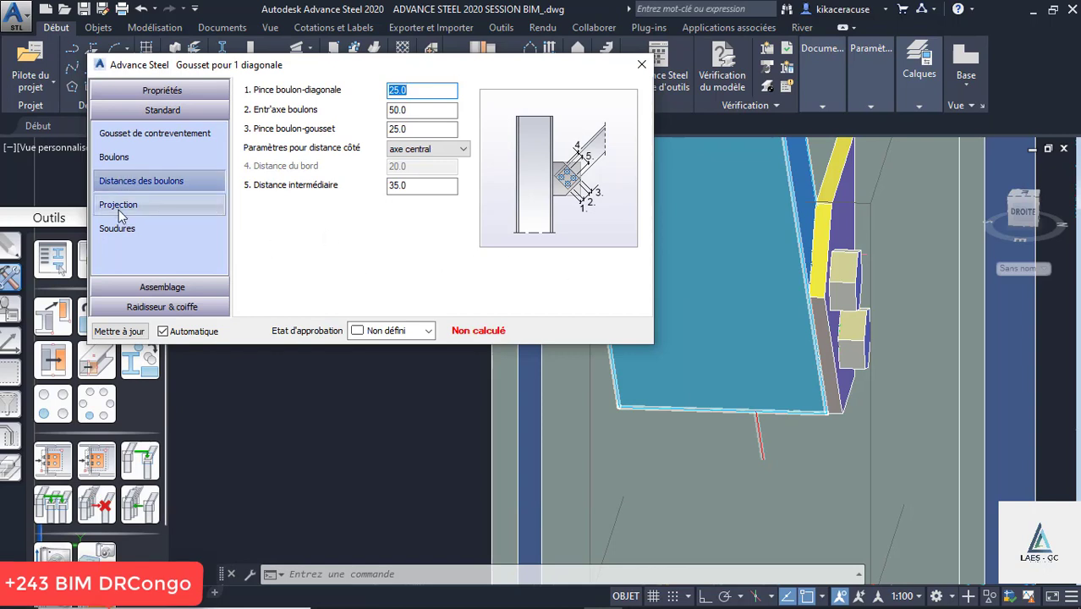
pyautogui.click(118, 207)
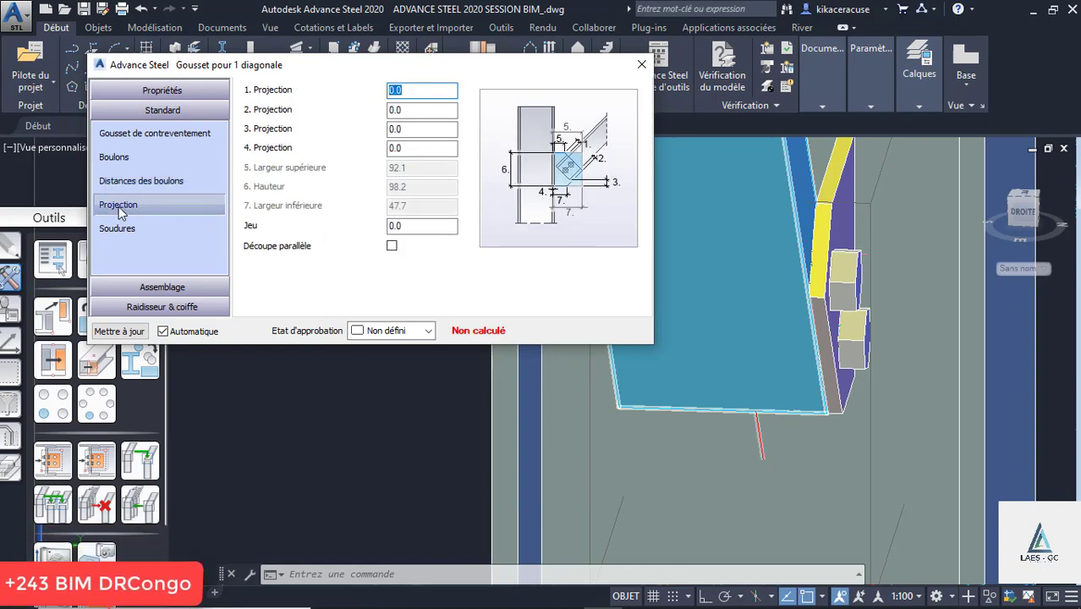
pyautogui.click(165, 287)
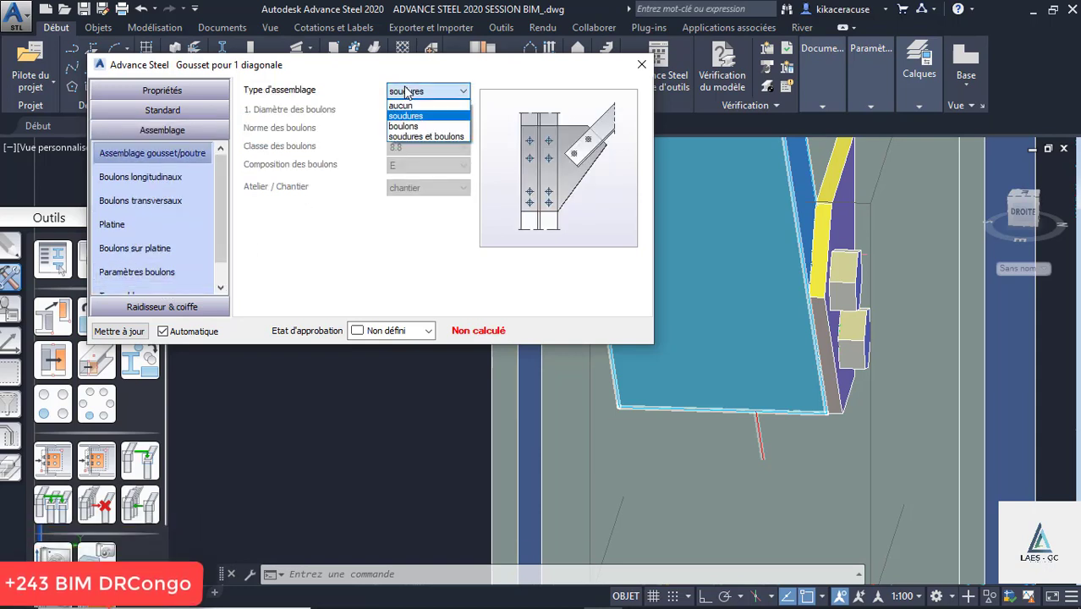
pyautogui.click(407, 126)
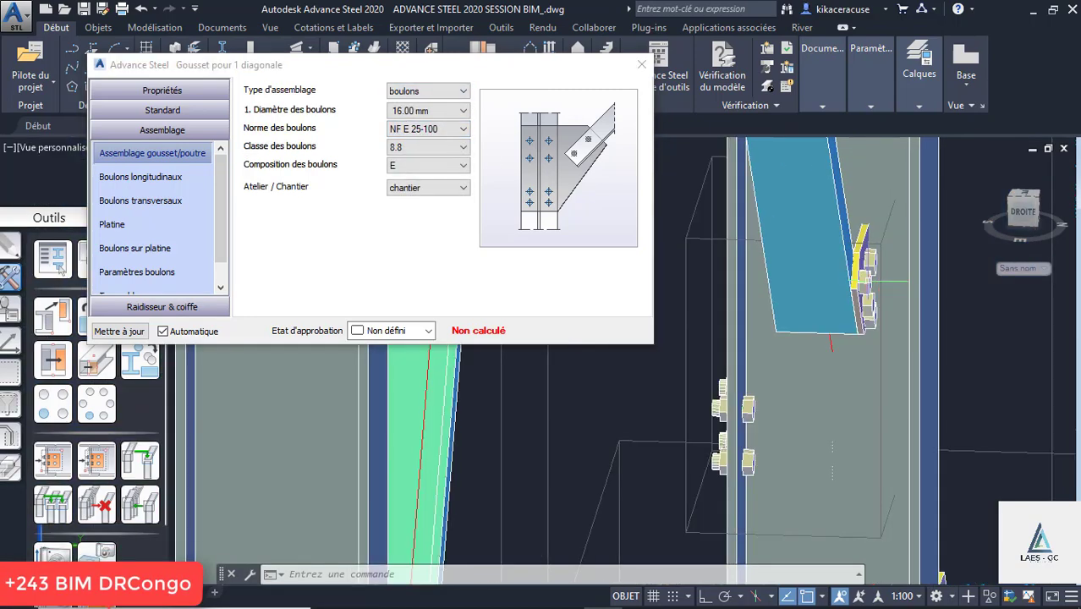
pyautogui.keyDown('shift'); pyautogui.moveTo(836, 256); pyautogui.dragTo(862, 302, button='middle'); pyautogui.keyUp('shift')
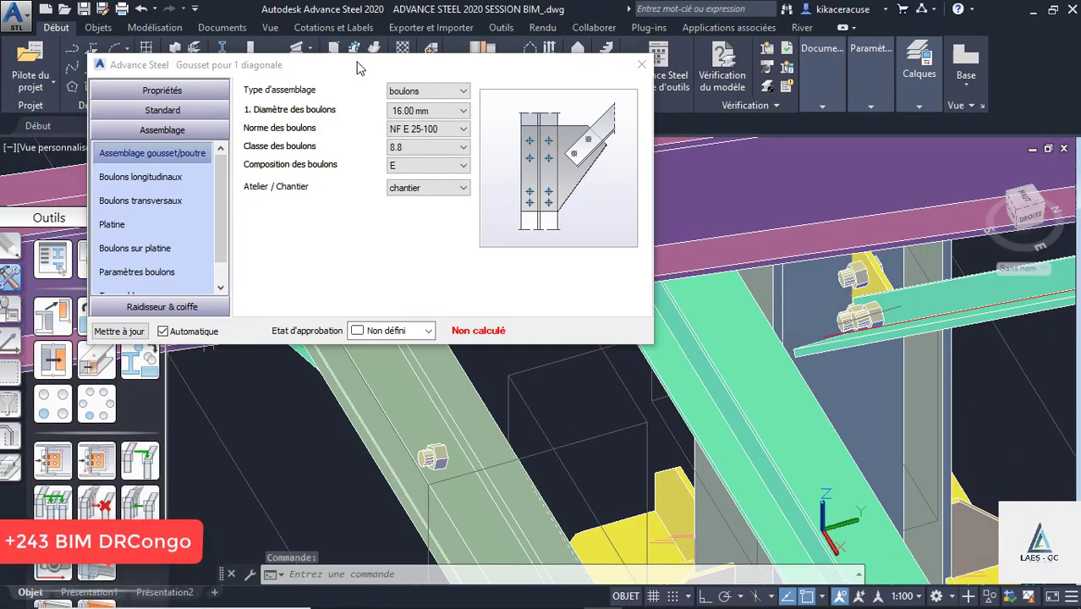
pyautogui.click(430, 93)
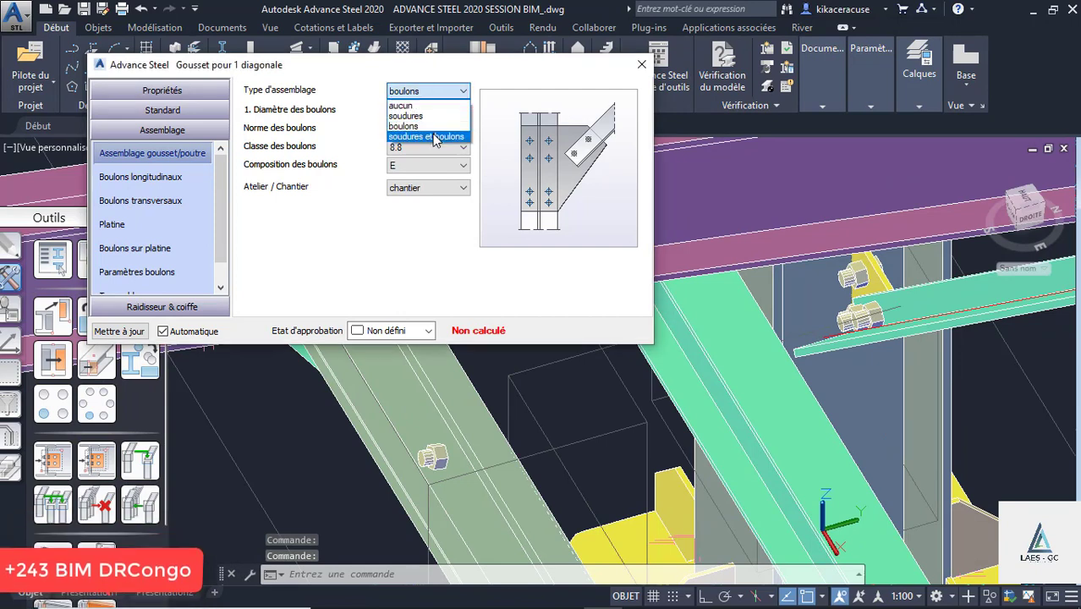
pyautogui.click(434, 137)
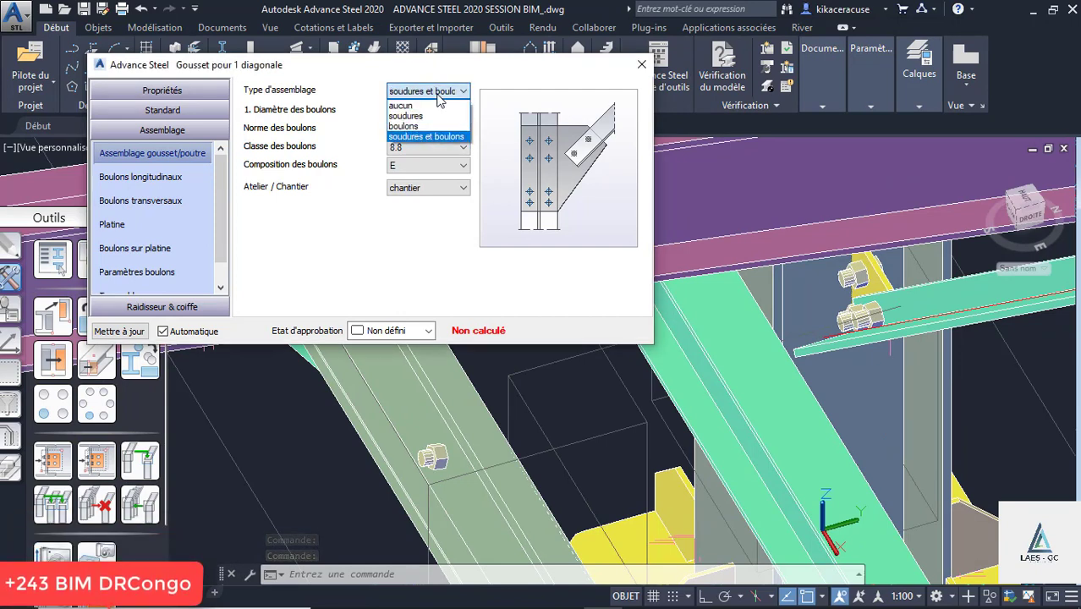
pyautogui.click(408, 116)
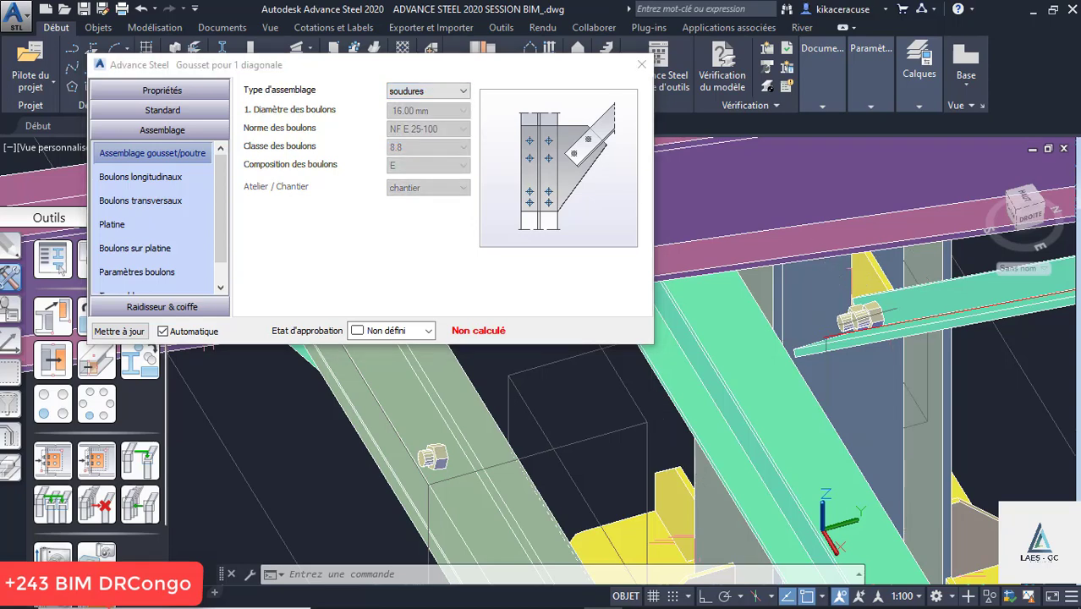
pyautogui.scroll(-3, 874, 305)
pyautogui.scroll(5, 876, 303)
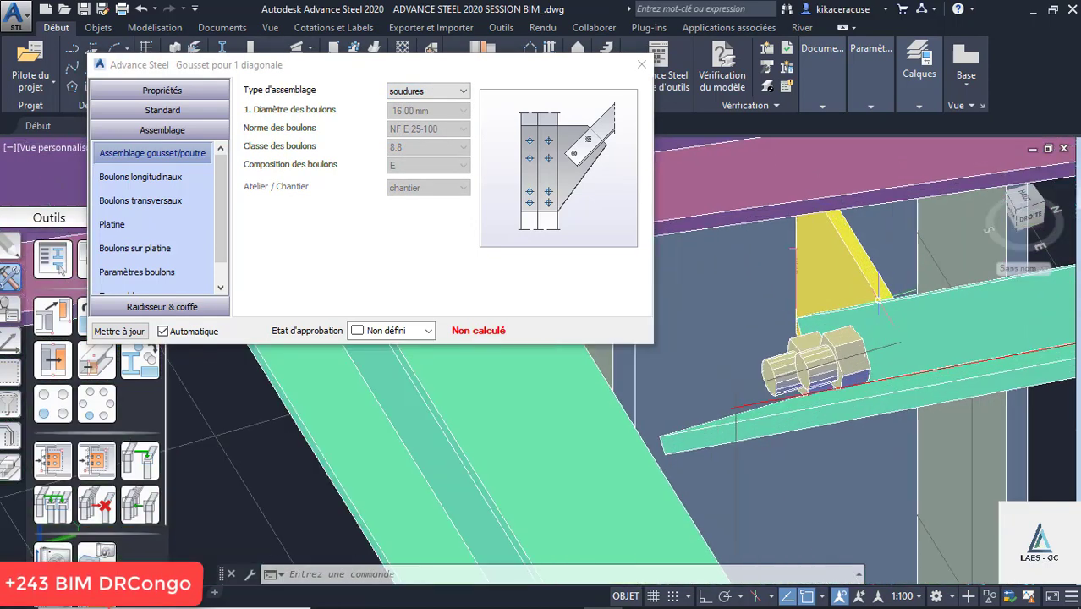
# Add a bolted plate ("Plat boulonné") between the single-diagonal gusset and the column.
pyautogui.click(125, 220)
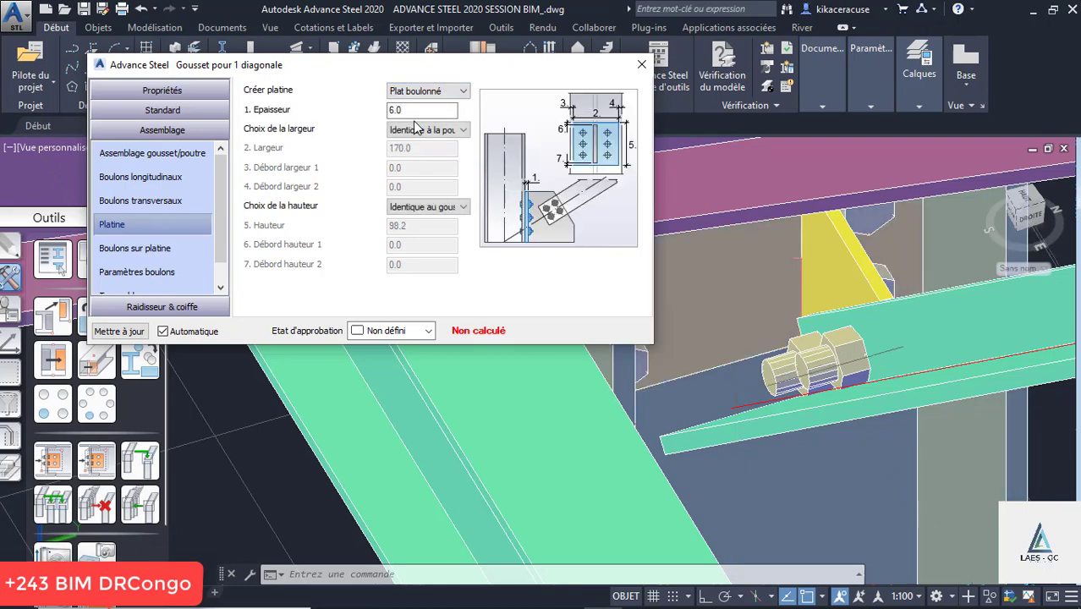
pyautogui.scroll(-6, 930, 337)
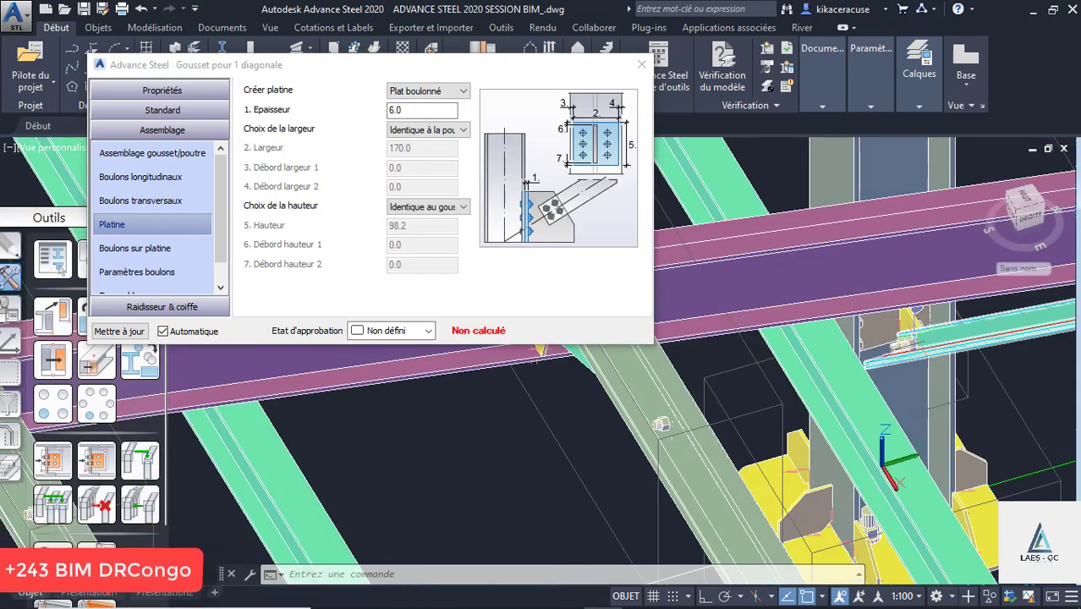
pyautogui.keyDown('shift'); pyautogui.moveTo(924, 334); pyautogui.dragTo(747, 292, button='middle'); pyautogui.keyUp('shift')
pyautogui.scroll(-5, 746, 291)
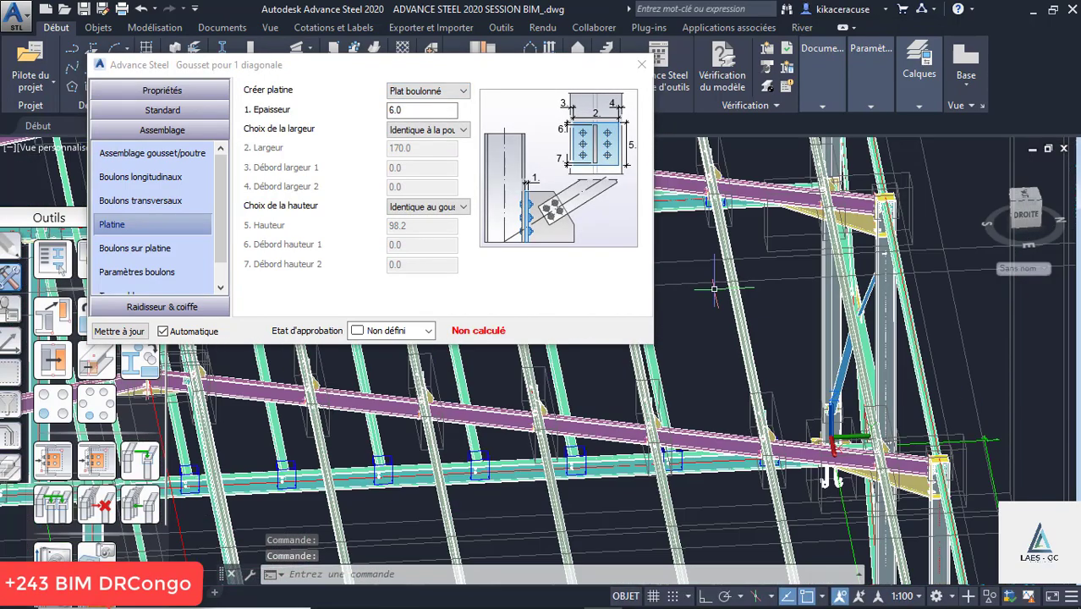
pyautogui.scroll(8, 786, 390)
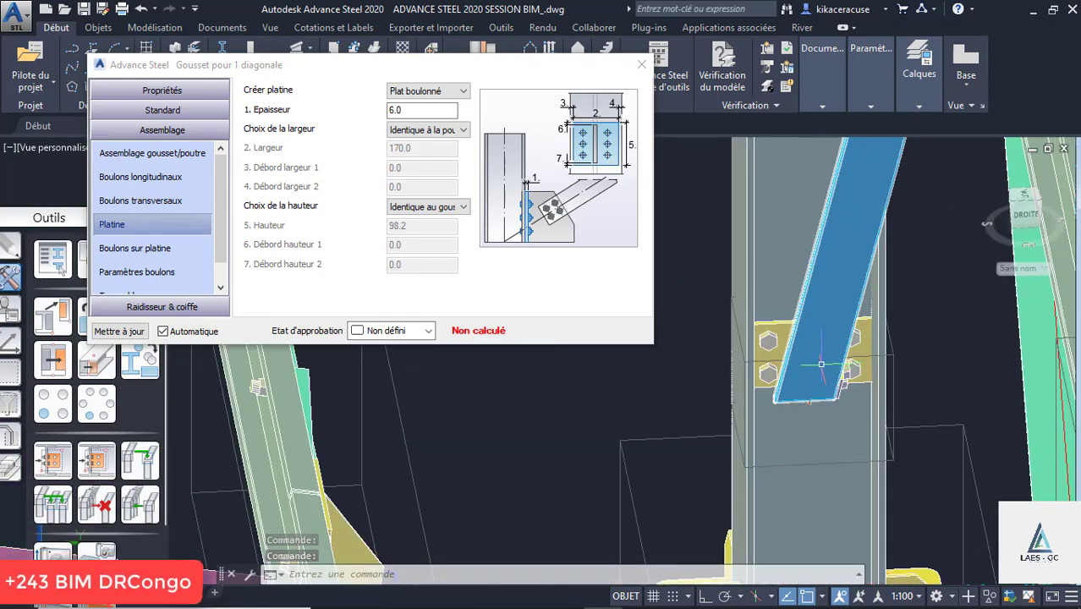
pyautogui.keyDown('shift'); pyautogui.moveTo(820, 364); pyautogui.dragTo(855, 381, button='middle'); pyautogui.keyUp('shift')
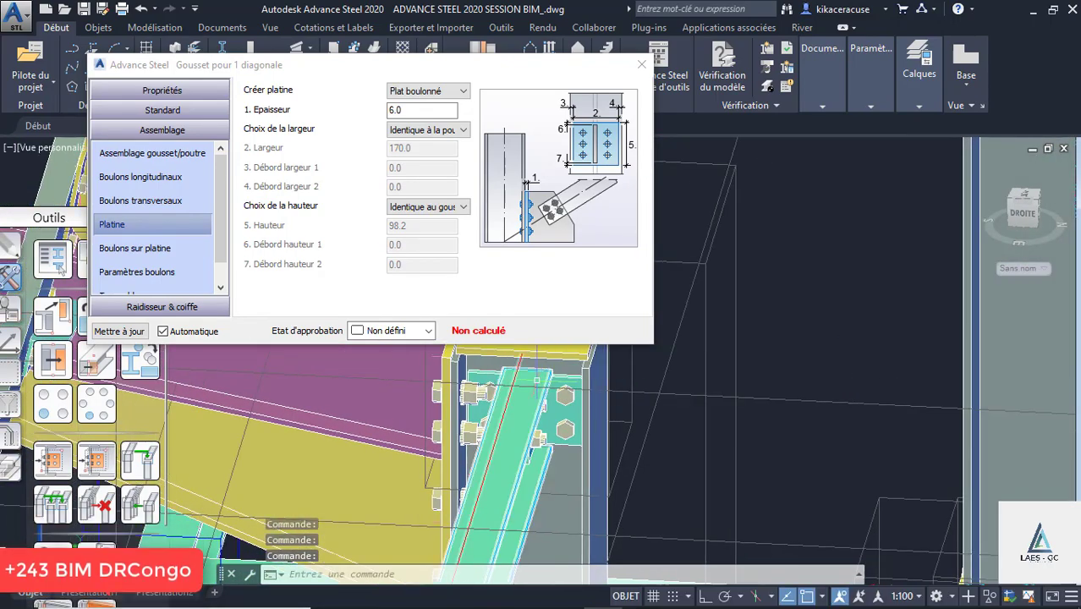
# Examine the bolted plate at the column joint close up and within the whole frame.
pyautogui.scroll(-5, 541, 364)
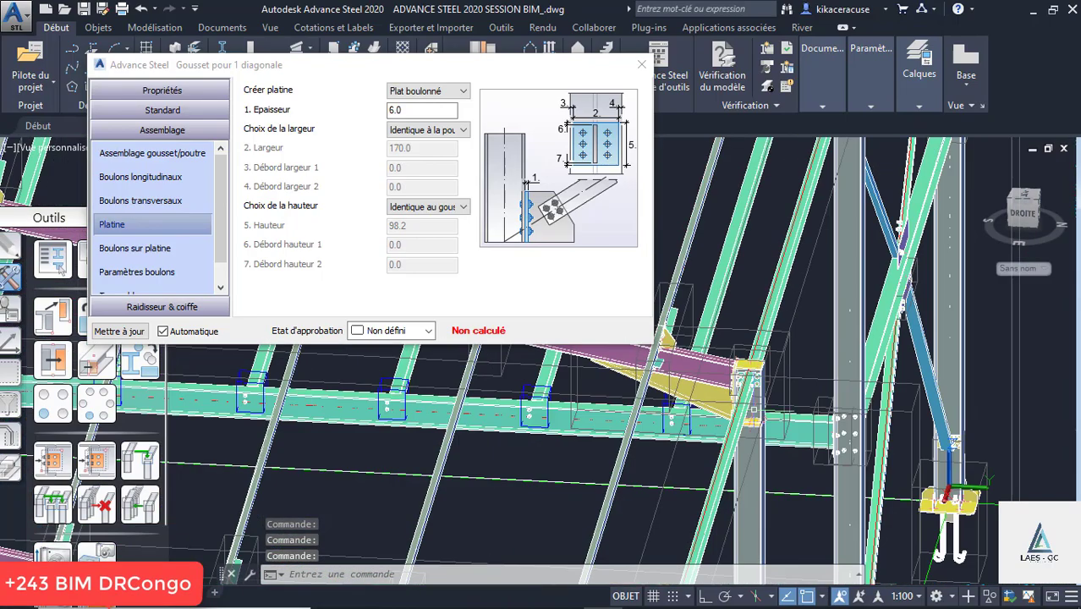
pyautogui.scroll(-3, 541, 363)
pyautogui.scroll(-6, 867, 439)
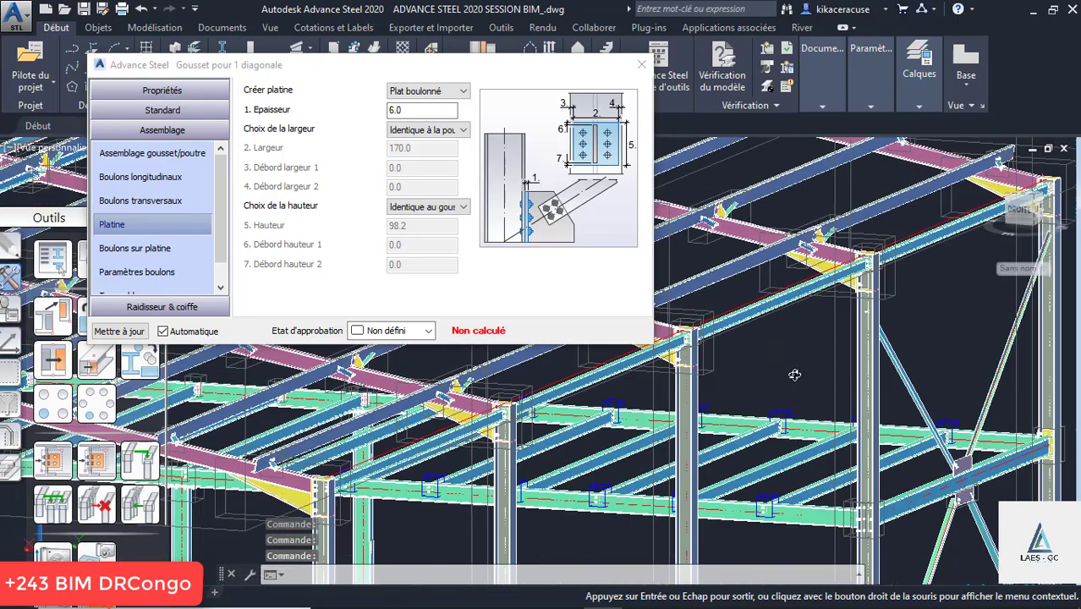
pyautogui.scroll(-3, 750, 299)
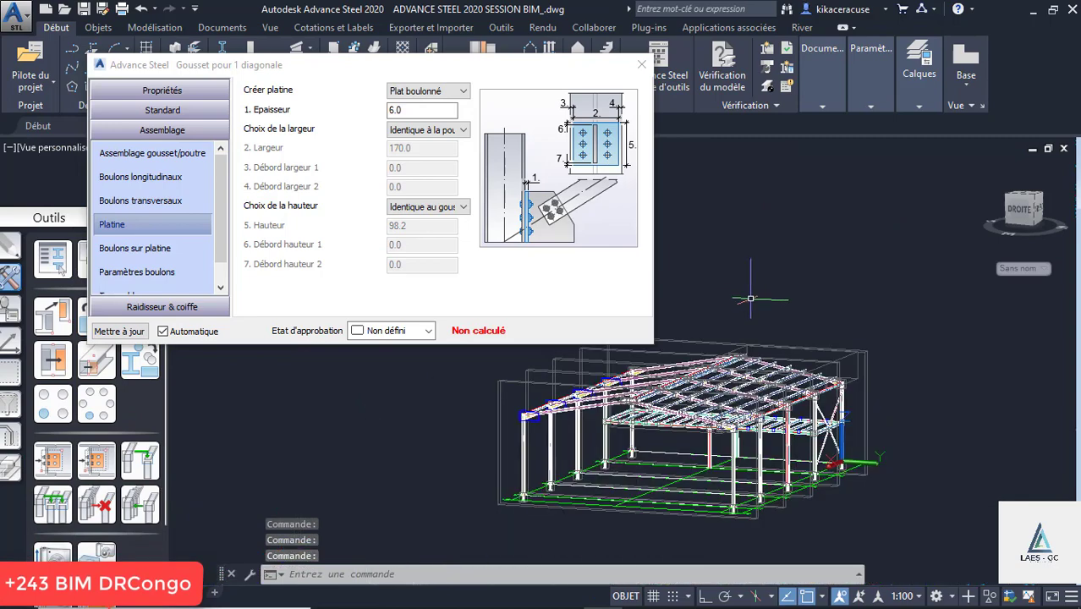
pyautogui.scroll(10, 833, 448)
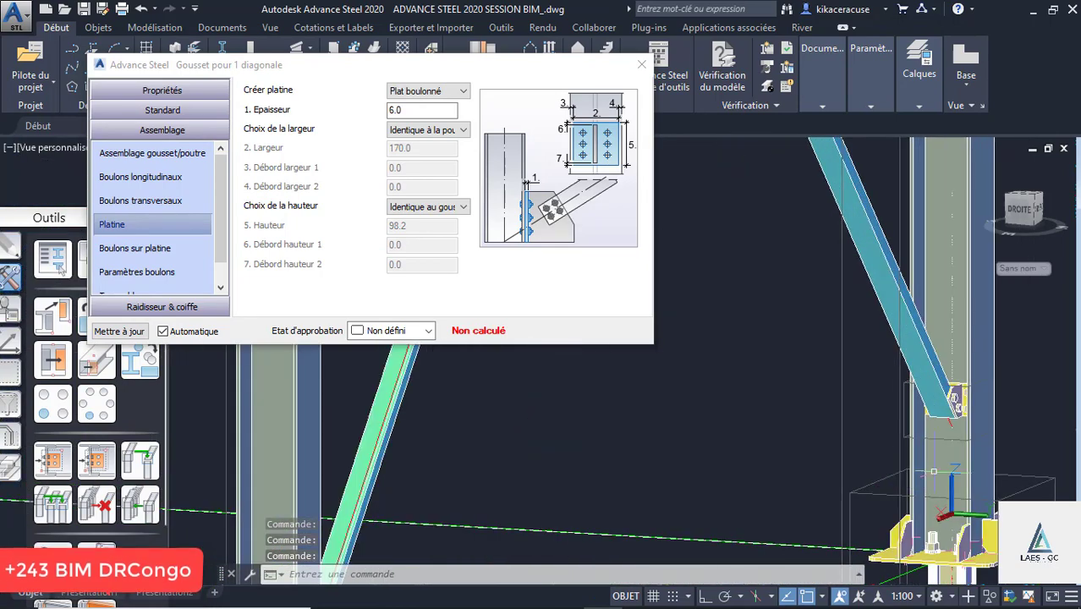
pyautogui.scroll(5, 786, 328)
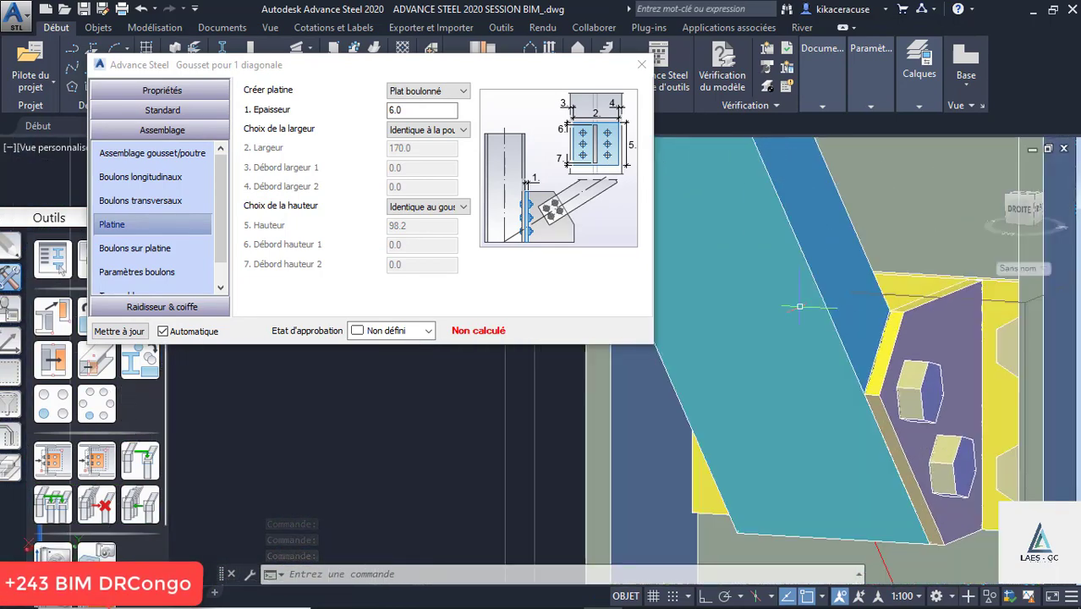
pyautogui.keyDown('shift'); pyautogui.moveTo(786, 328); pyautogui.dragTo(862, 403, button='middle'); pyautogui.keyUp('shift')
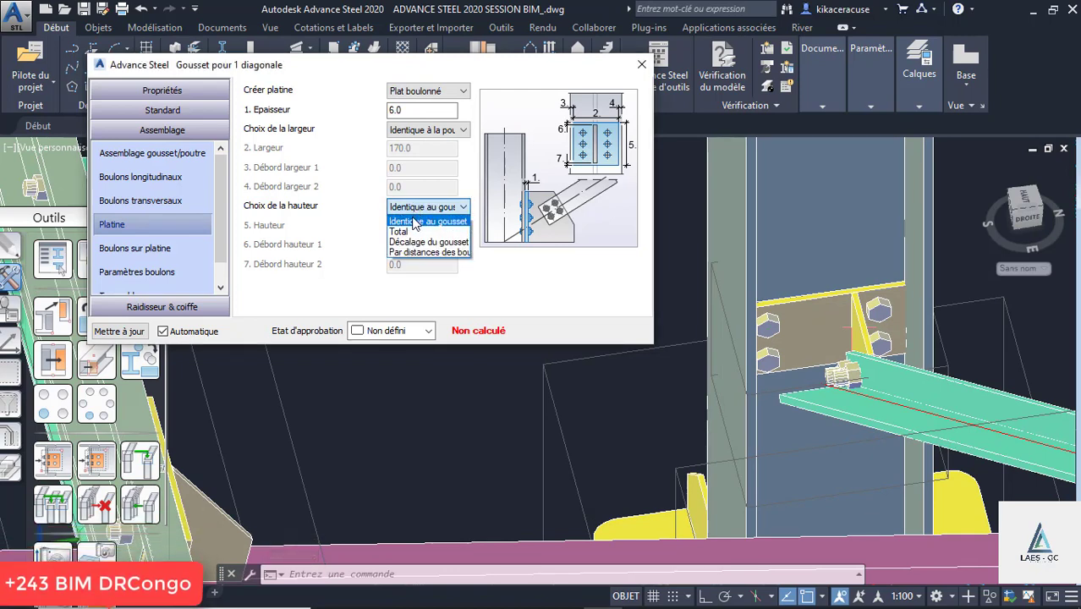
# Try the "Plat soudé" type and a 25 mm bolt spacing for the gusset's plate, restore "Plat boulonné" and 50 mm, and close the settings.
pyautogui.click(415, 222)
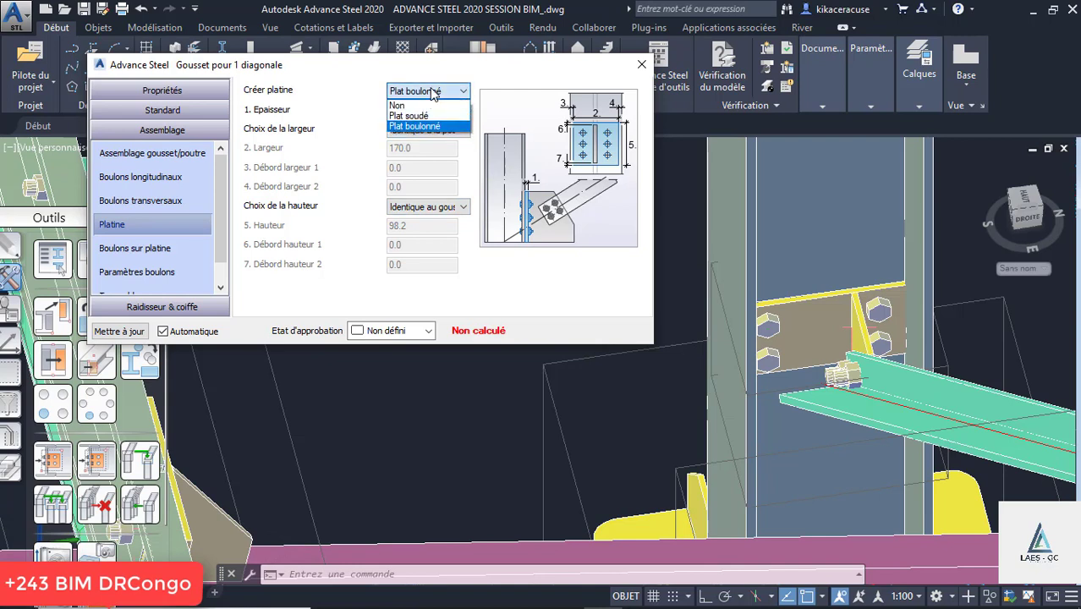
pyautogui.click(425, 116)
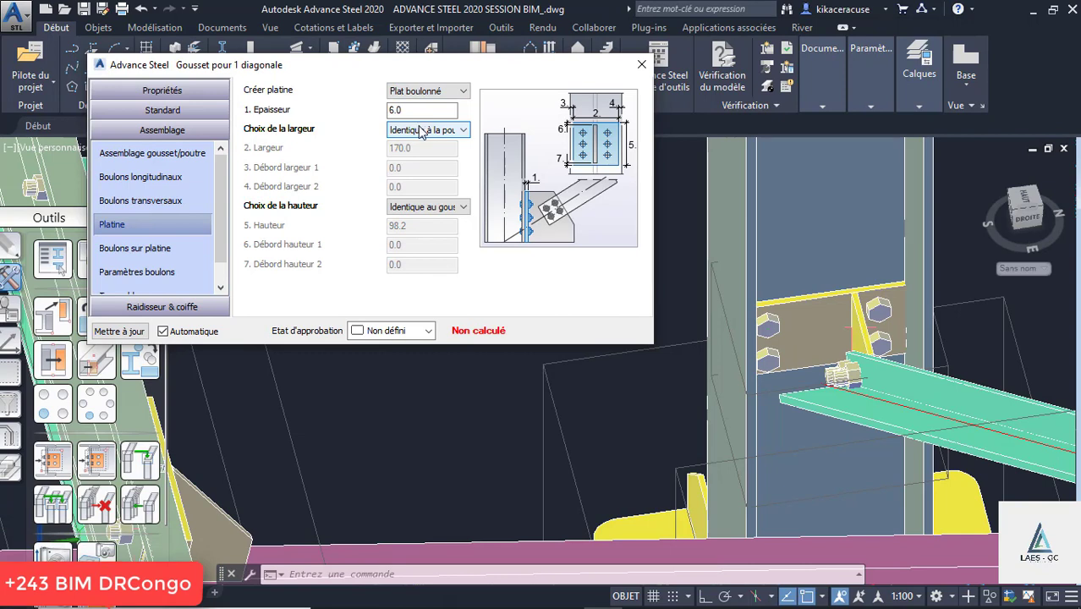
pyautogui.click(165, 252)
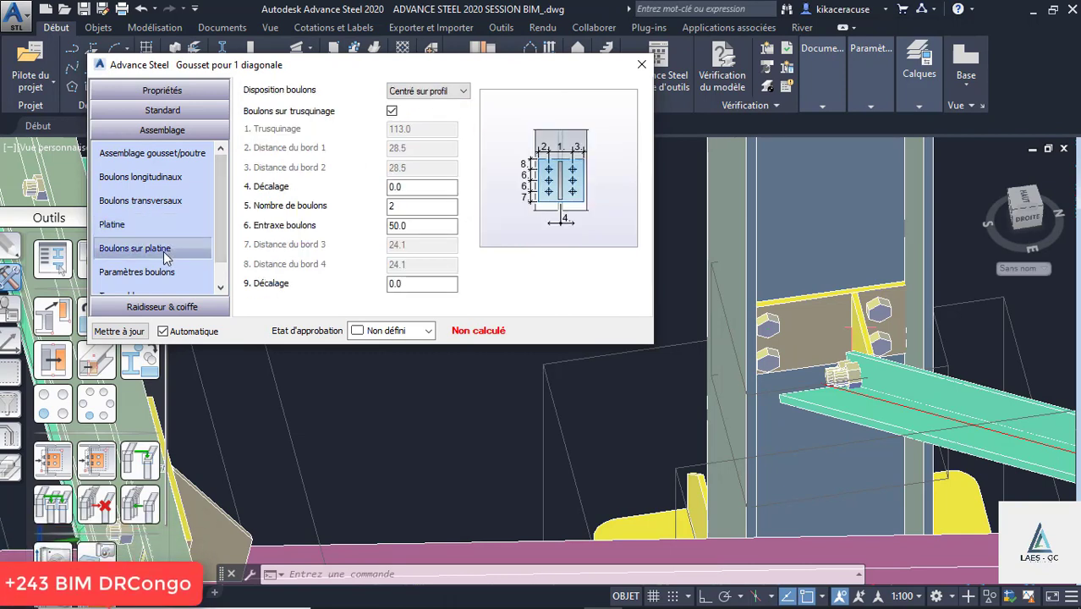
pyautogui.doubleClick(387, 226)
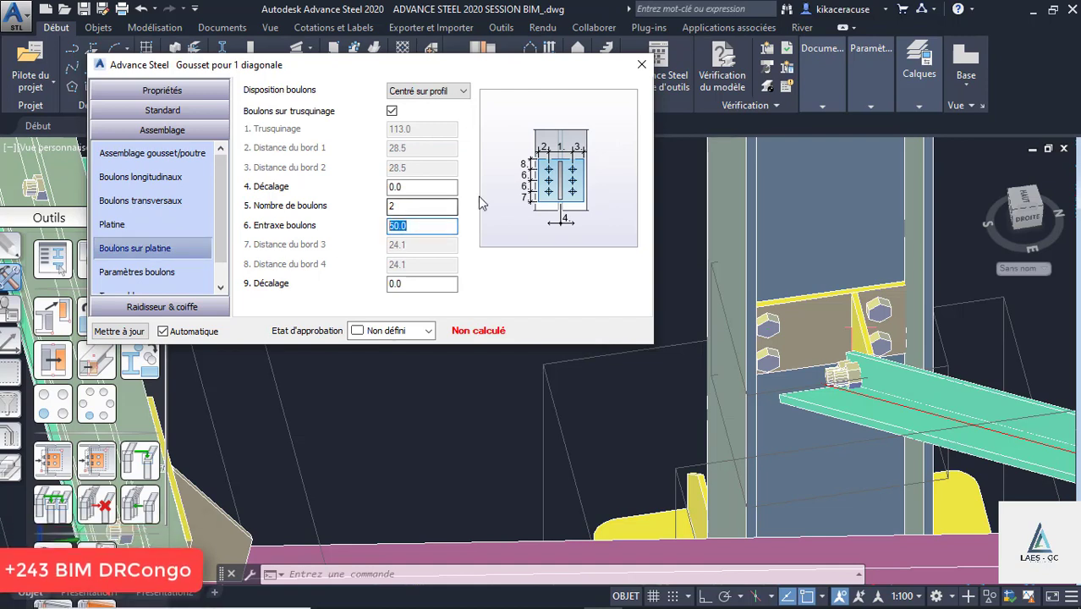
pyautogui.write('3')
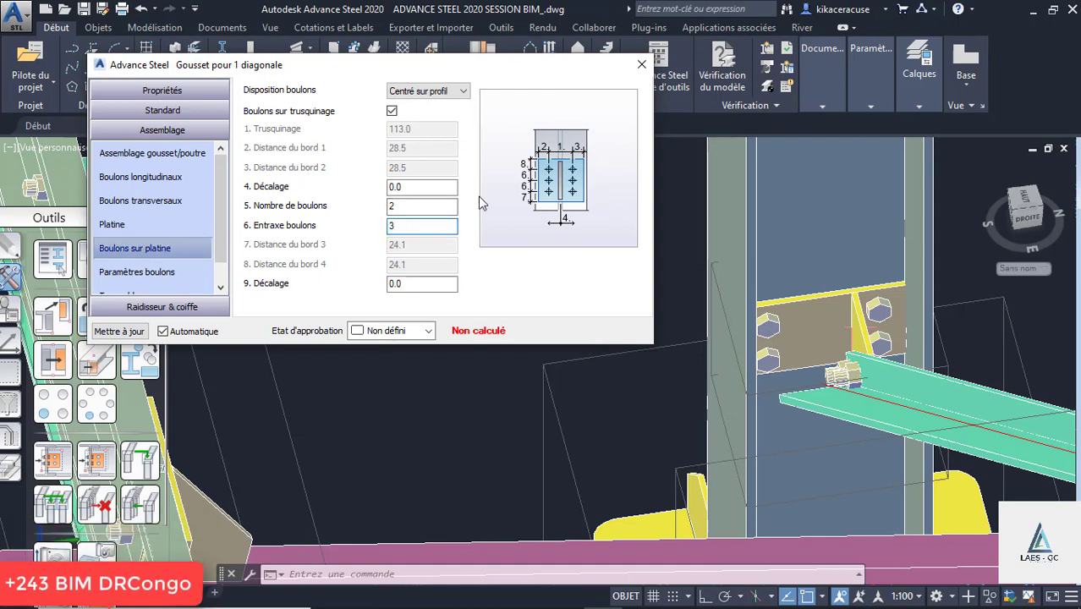
pyautogui.press('BackSpace')
pyautogui.write('25')
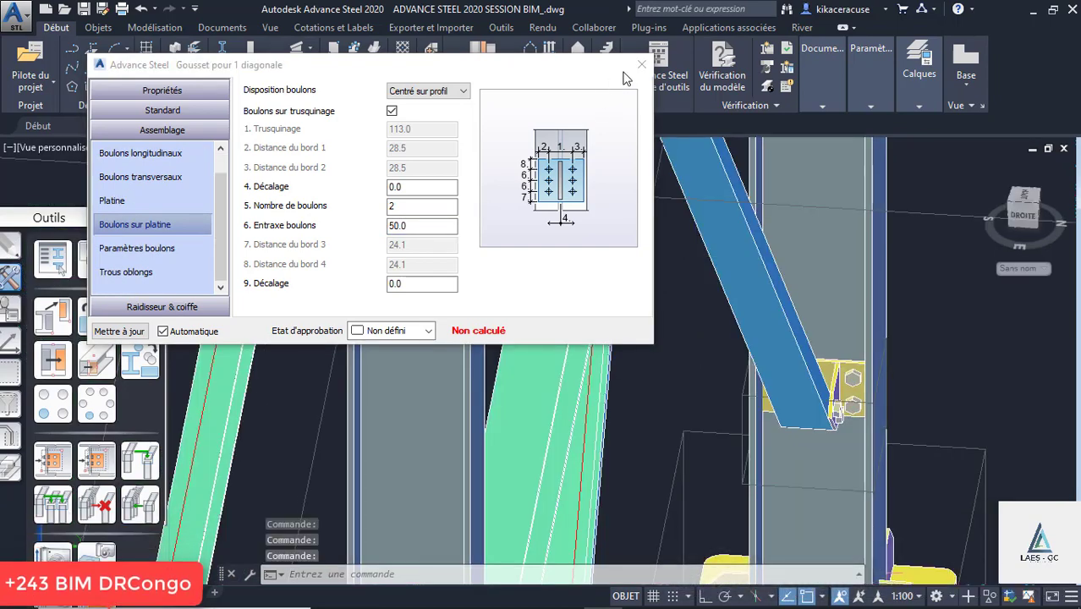
pyautogui.click(635, 67)
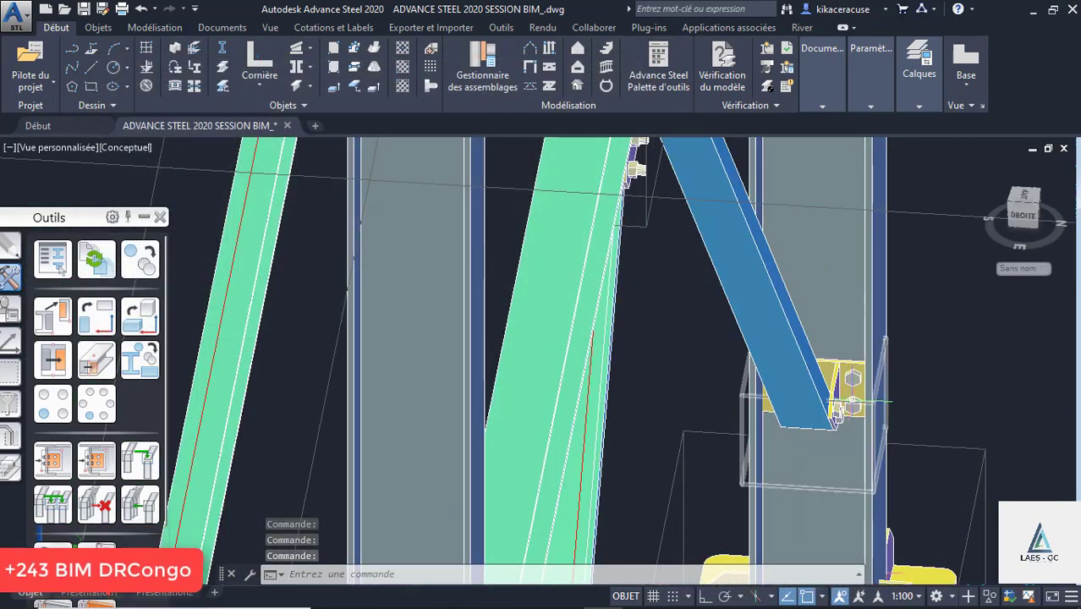
# Propagate the single-diagonal gusset connection from the column joint to the matching joints in the model.
pyautogui.click(858, 401)
pyautogui.rightClick(858, 400)
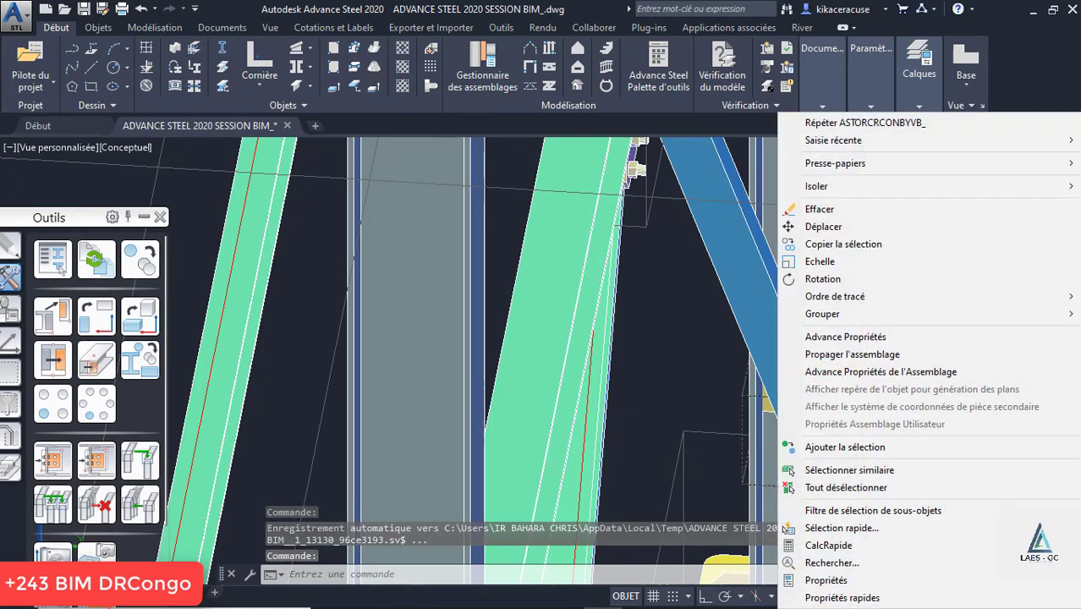
pyautogui.click(854, 355)
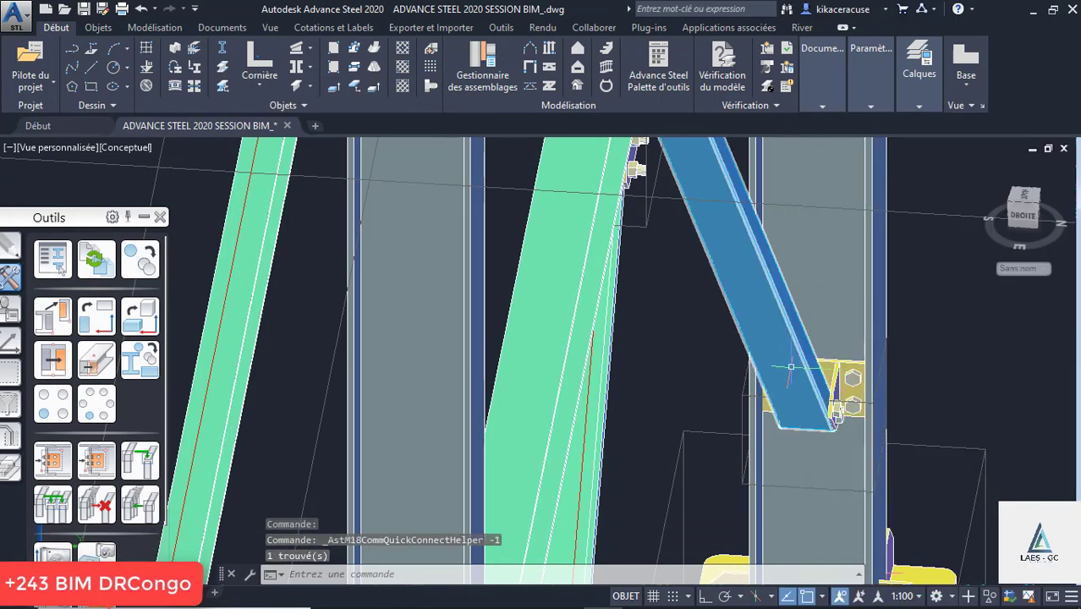
# Examine the diagonal ends at the column bases and column heads around the frame to check where the gusset was propagated.
pyautogui.scroll(-6, 790, 366)
pyautogui.scroll(4, 763, 429)
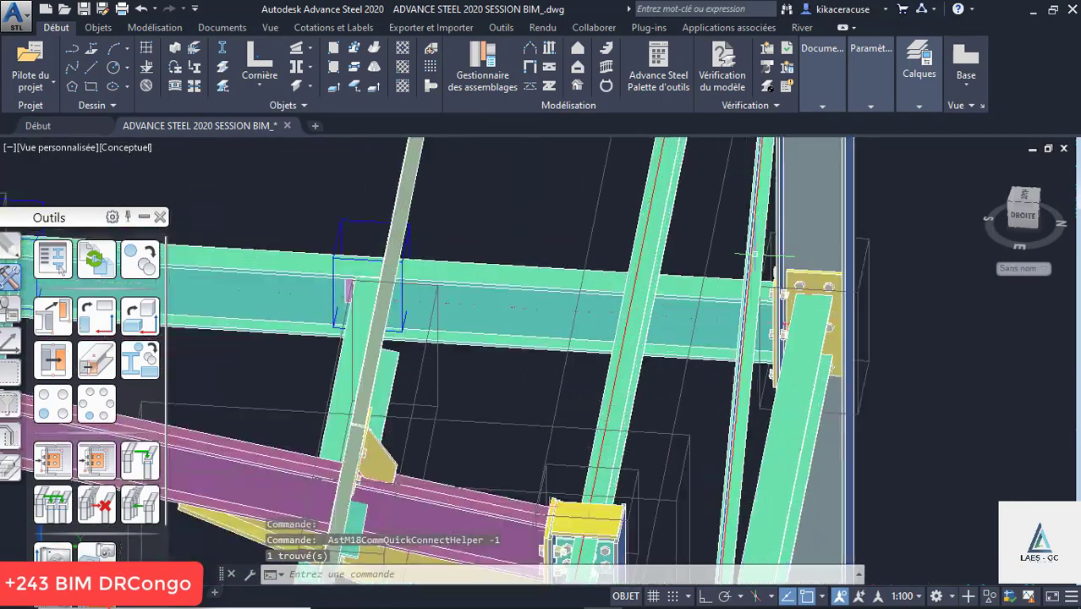
pyautogui.scroll(-5, 756, 439)
pyautogui.keyDown('shift'); pyautogui.moveTo(738, 209); pyautogui.dragTo(799, 188, button='middle'); pyautogui.keyUp('shift')
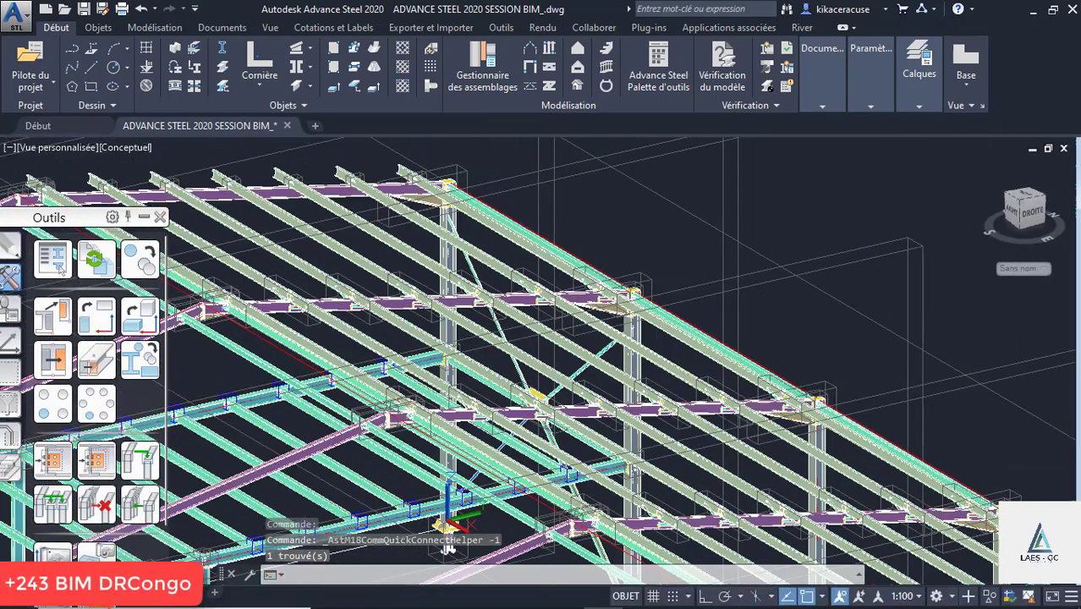
pyautogui.scroll(5, 479, 201)
pyautogui.scroll(-5, 479, 201)
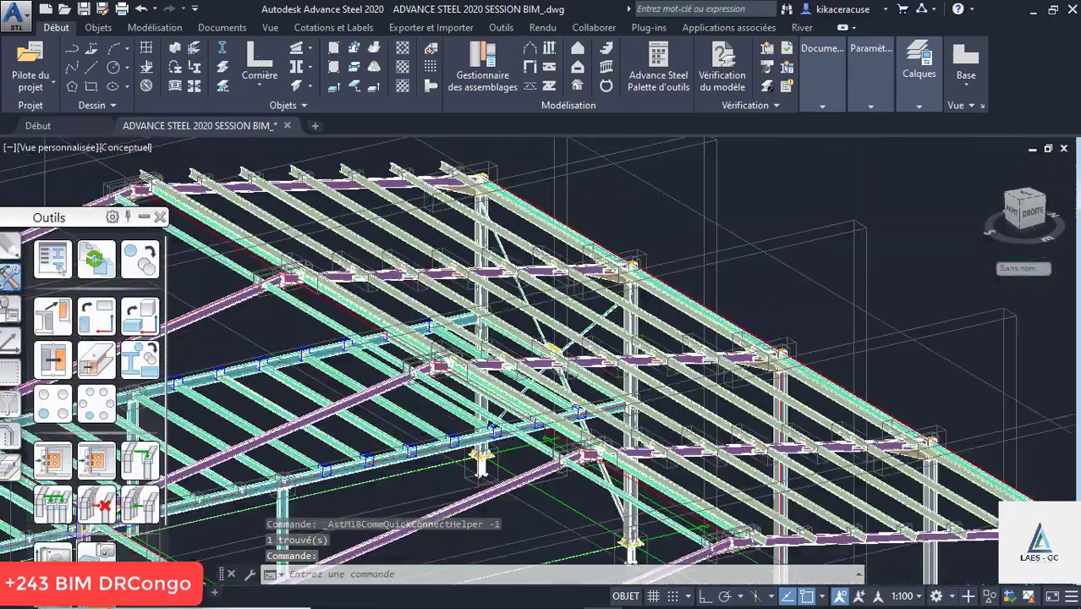
pyautogui.scroll(4, 755, 351)
pyautogui.scroll(3, 745, 351)
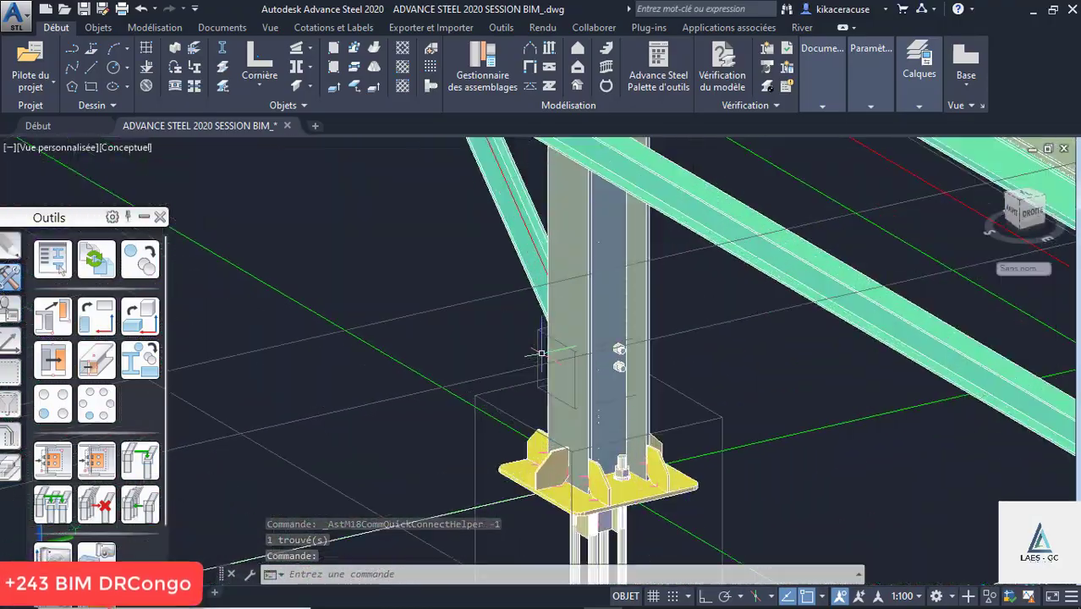
pyautogui.keyDown('shift'); pyautogui.moveTo(745, 351); pyautogui.dragTo(784, 388, button='middle'); pyautogui.keyUp('shift')
pyautogui.scroll(-2, 784, 388)
pyautogui.scroll(-4, 888, 266)
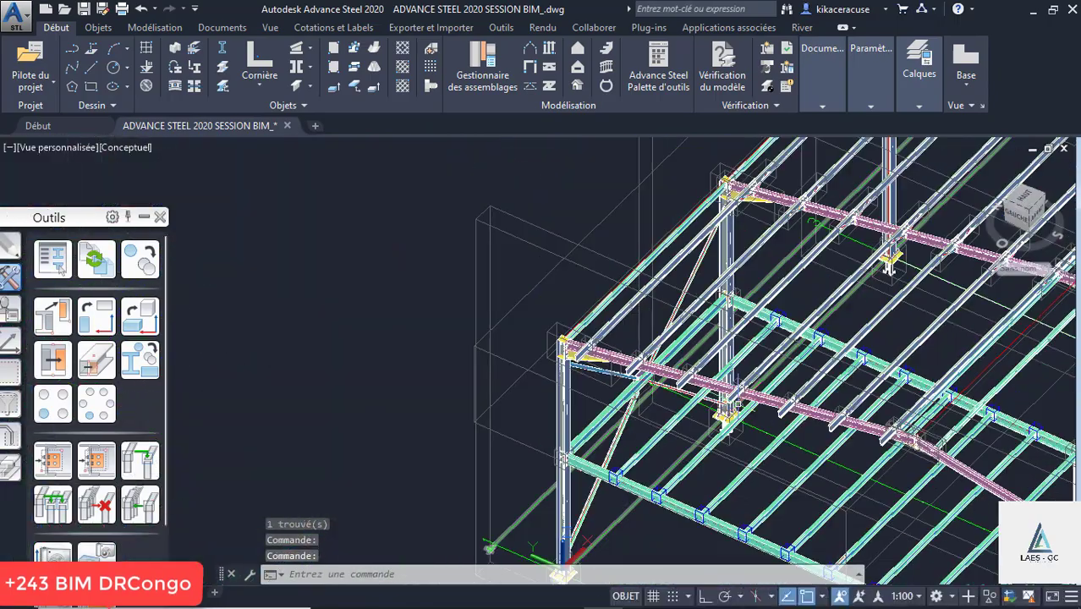
pyautogui.keyDown('shift'); pyautogui.moveTo(734, 298); pyautogui.dragTo(809, 270, button='middle'); pyautogui.keyUp('shift')
pyautogui.scroll(5, 628, 313)
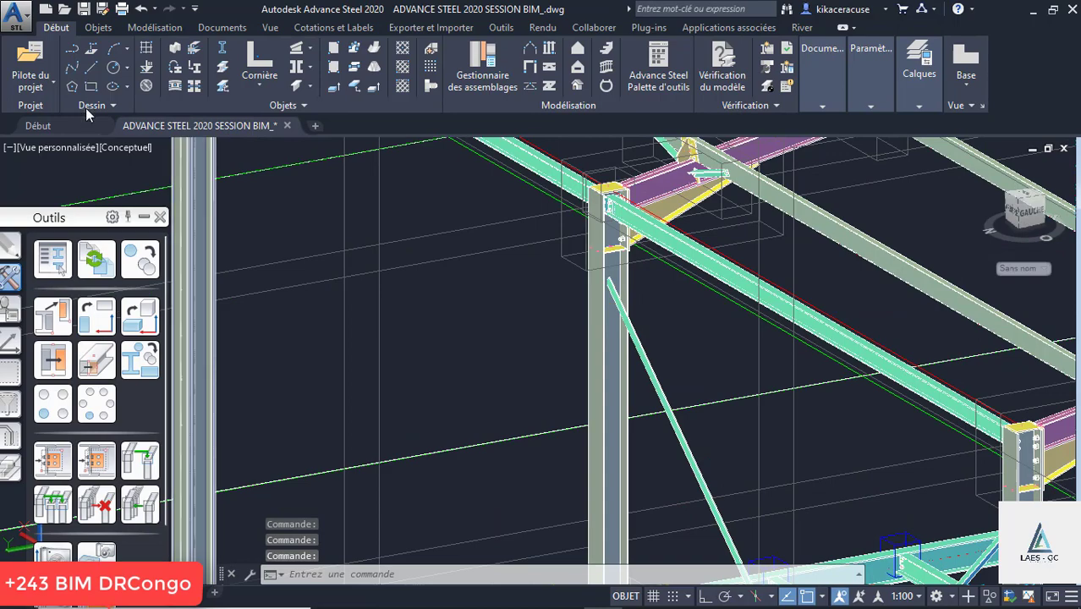
# Open the bracing connections of the connection vault.
pyautogui.click(449, 84)
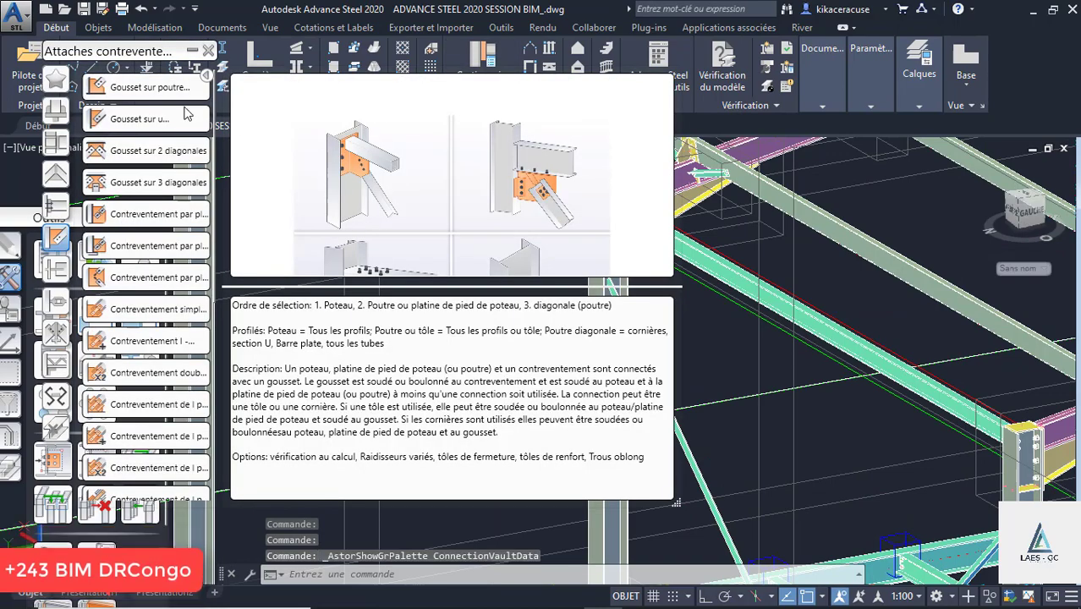
pyautogui.click(142, 86)
pyautogui.scroll(-3, 800, 289)
pyautogui.scroll(5, 795, 292)
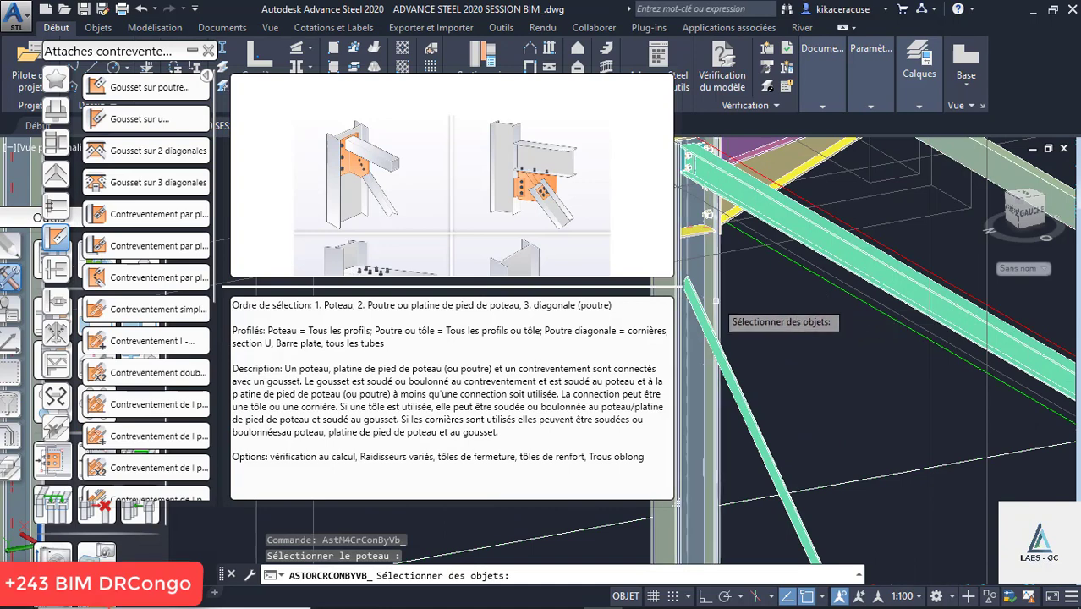
pyautogui.click(707, 307)
pyautogui.press('Return')
pyautogui.click(715, 359)
pyautogui.press('Return')
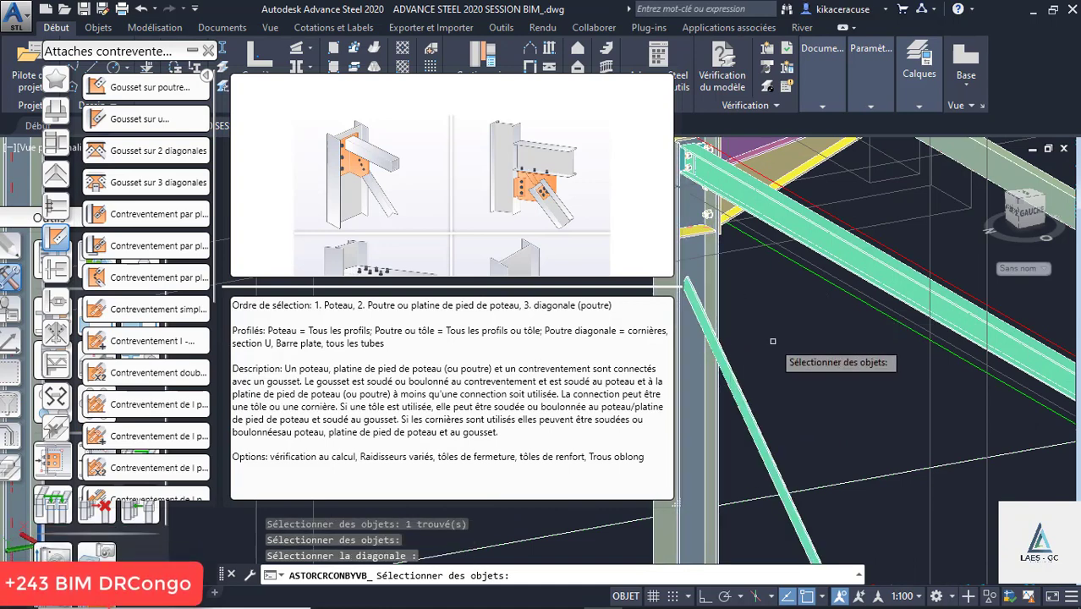
pyautogui.scroll(-3, 784, 329)
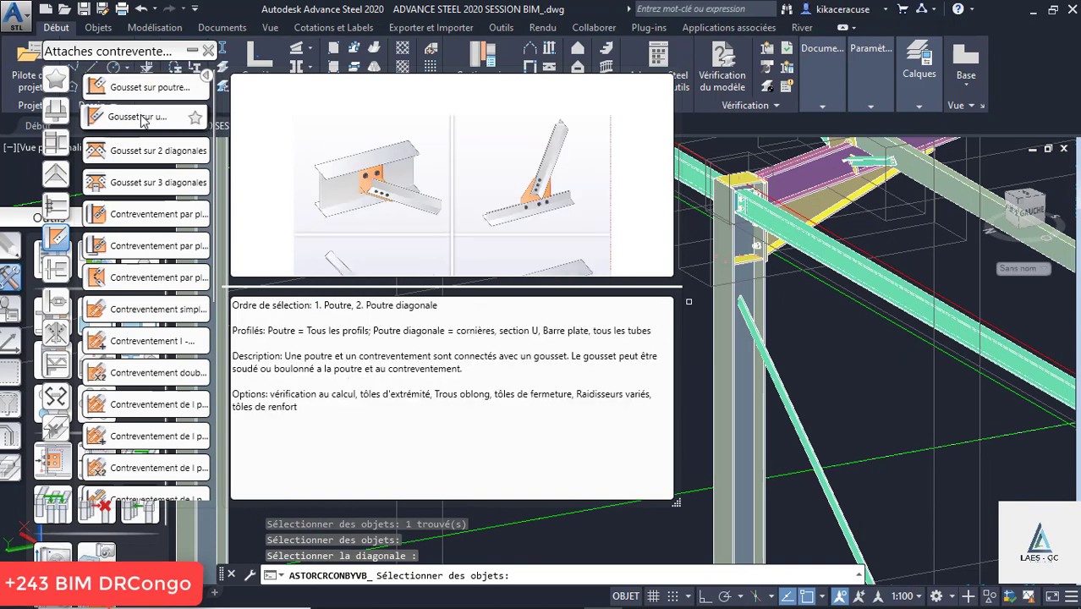
pyautogui.click(140, 119)
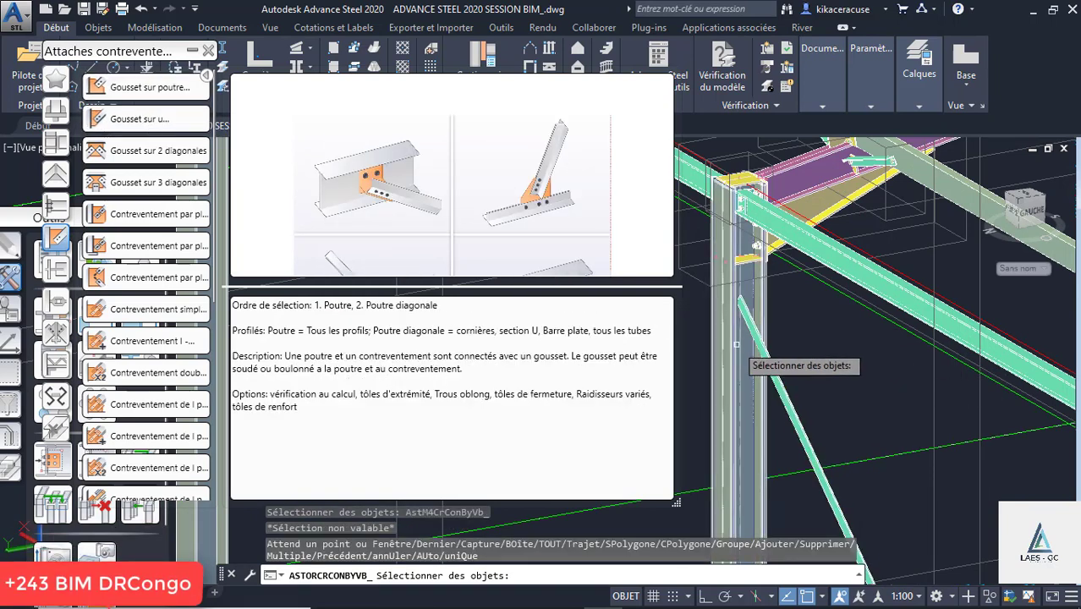
pyautogui.click(771, 342)
pyautogui.press('Return')
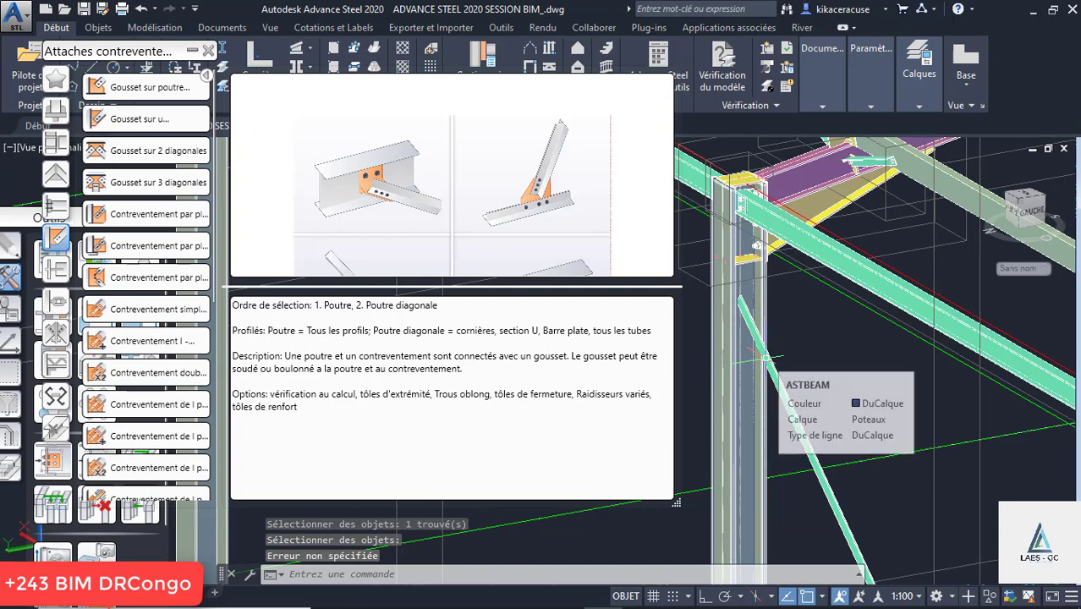
pyautogui.press('Escape')
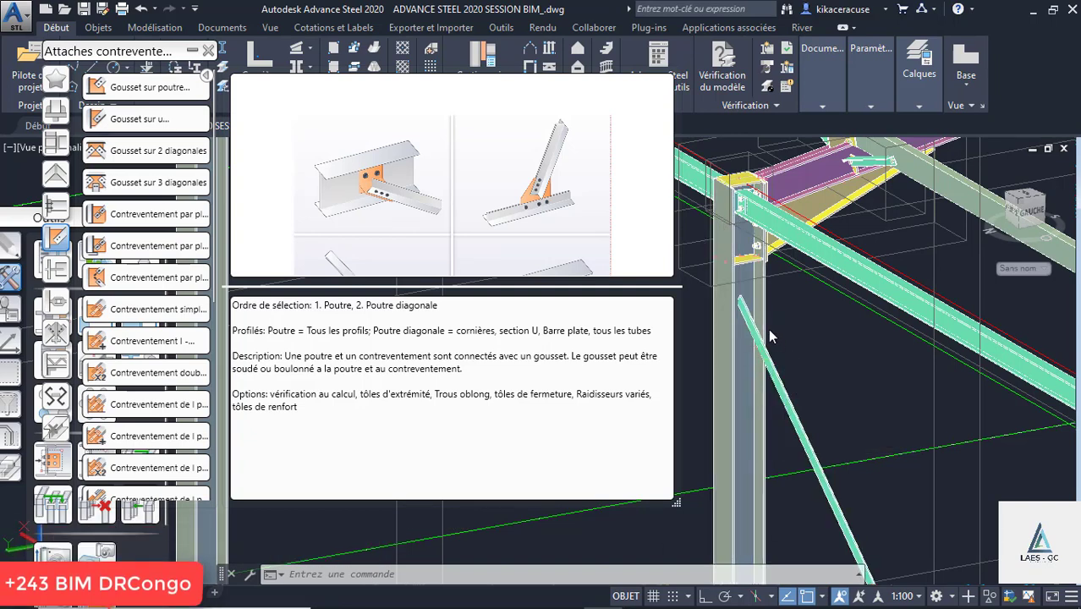
pyautogui.click(135, 87)
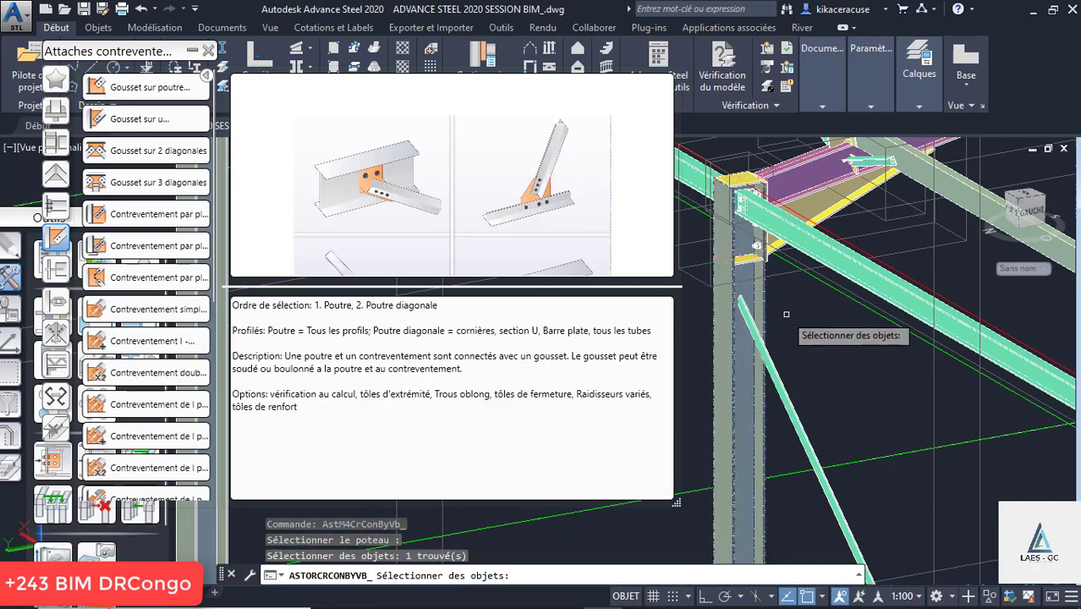
pyautogui.press('Return')
pyautogui.click(774, 375)
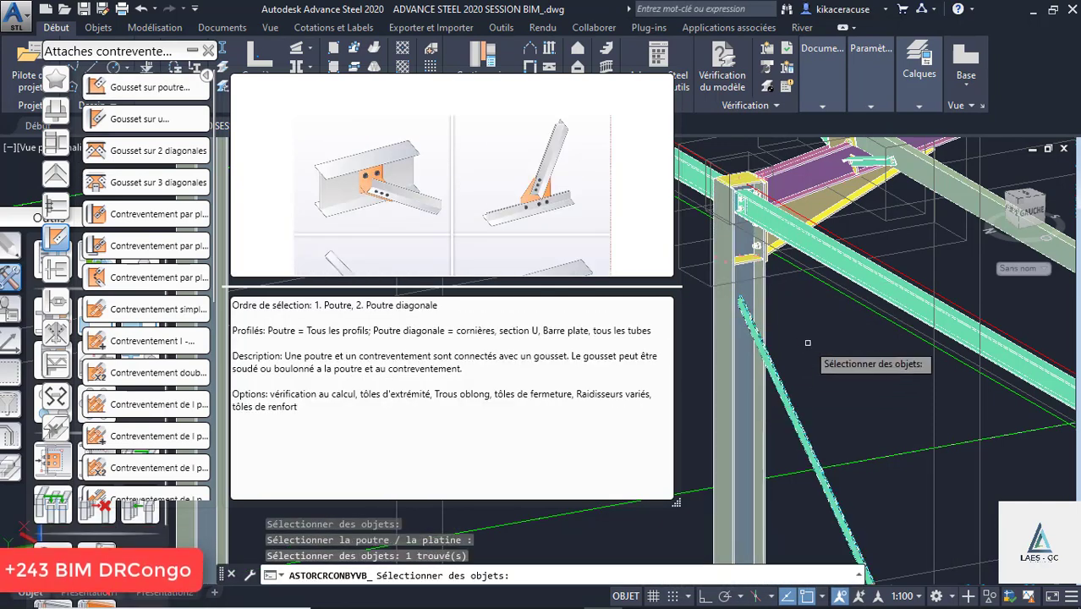
pyautogui.press('Return')
pyautogui.scroll(3, 742, 348)
pyautogui.press('Escape')
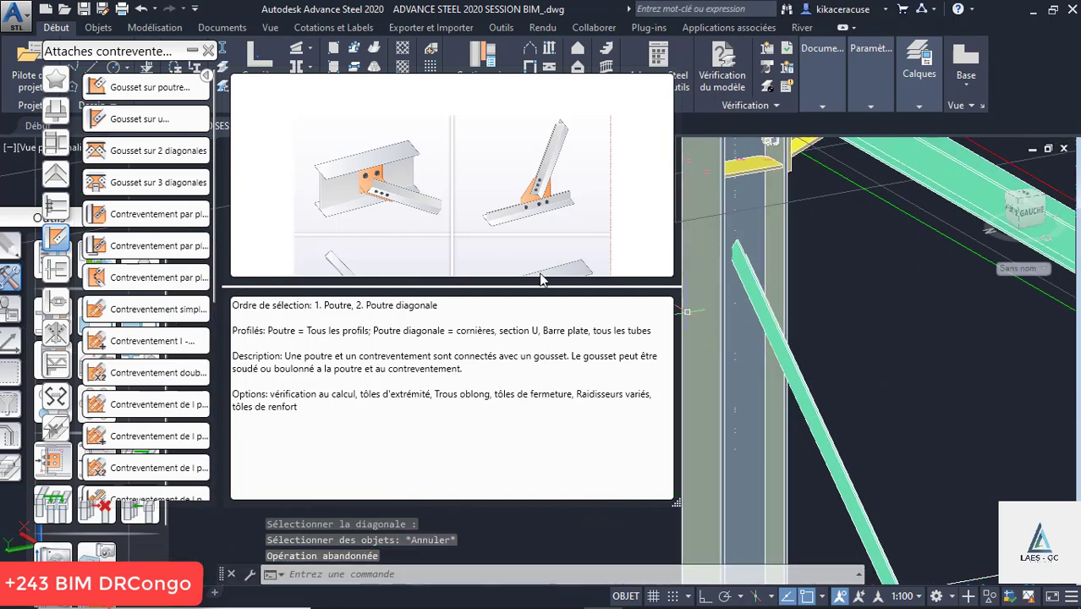
# Connect the upper end of the diagonal to the column web with a single-diagonal gusset.
pyautogui.click(153, 127)
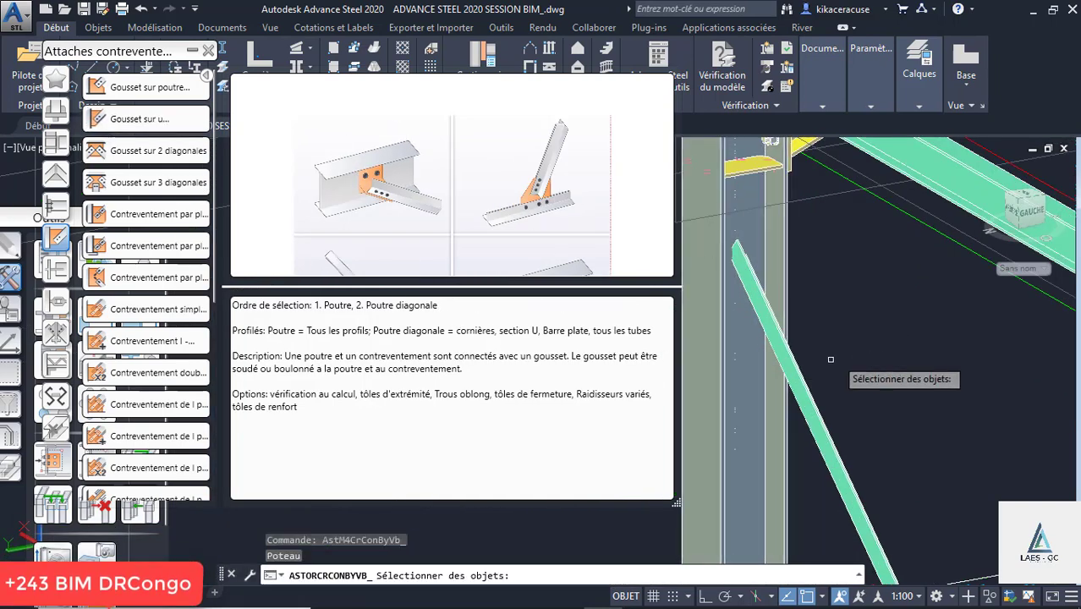
pyautogui.click(774, 430)
pyautogui.press('Return')
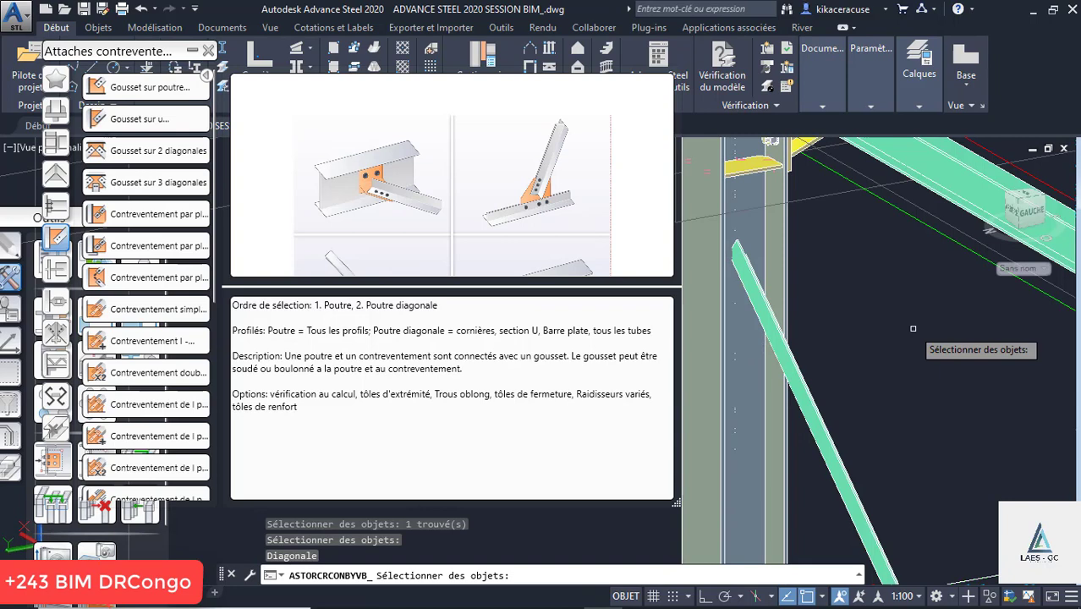
pyautogui.click(826, 401)
pyautogui.press('Return')
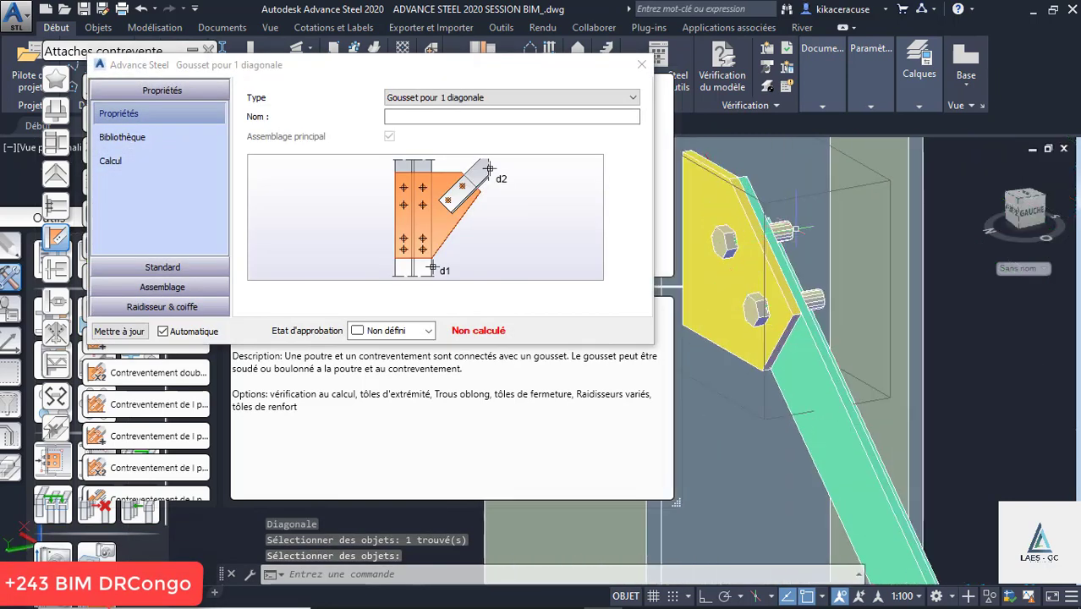
# Set the diameter of the new gusset's bolts to 16 mm.
pyautogui.click(163, 268)
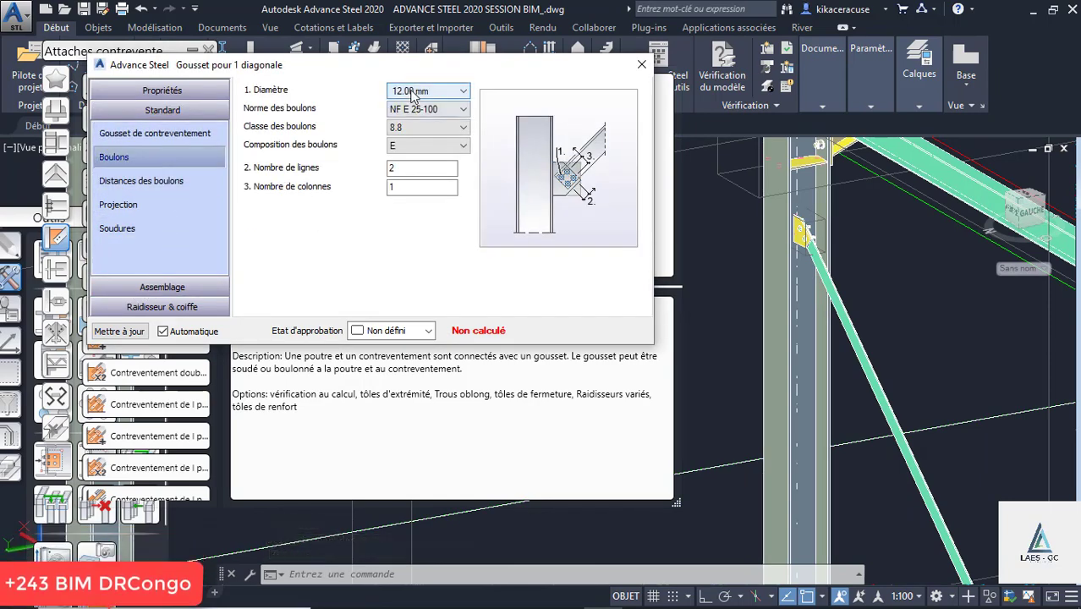
pyautogui.click(413, 95)
pyautogui.click(412, 124)
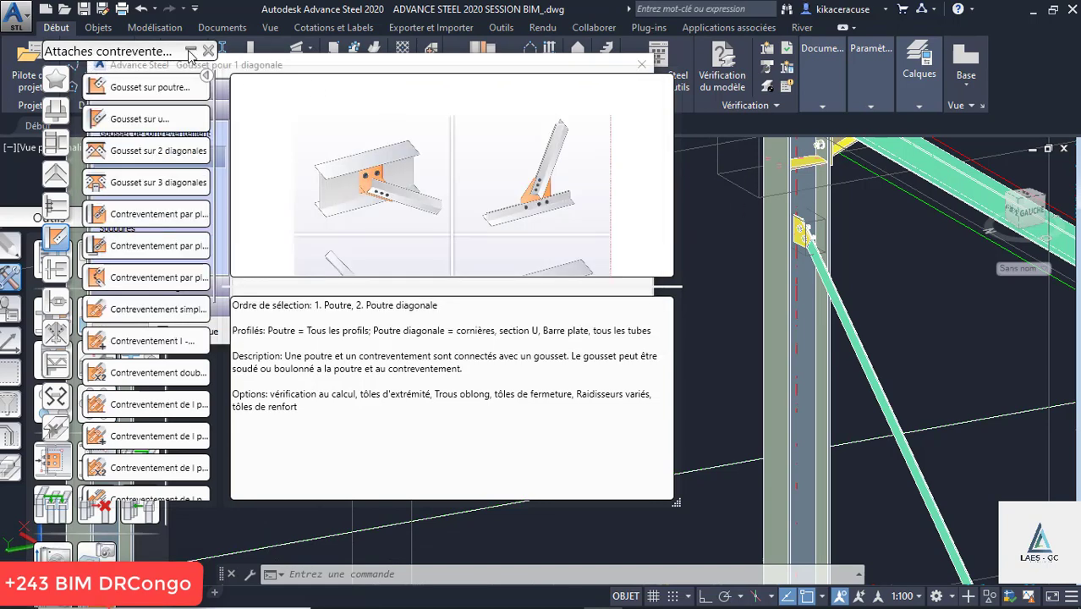
# Propagate the upper single-diagonal gusset connection to the matching joints in the model.
pyautogui.scroll(3, 742, 156)
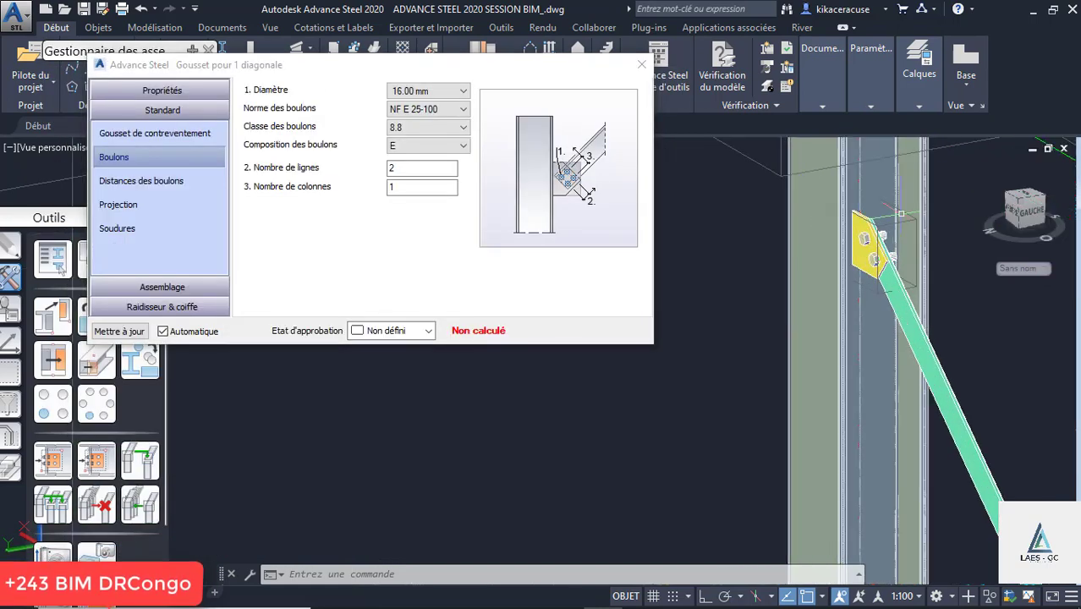
pyautogui.rightClick(856, 291)
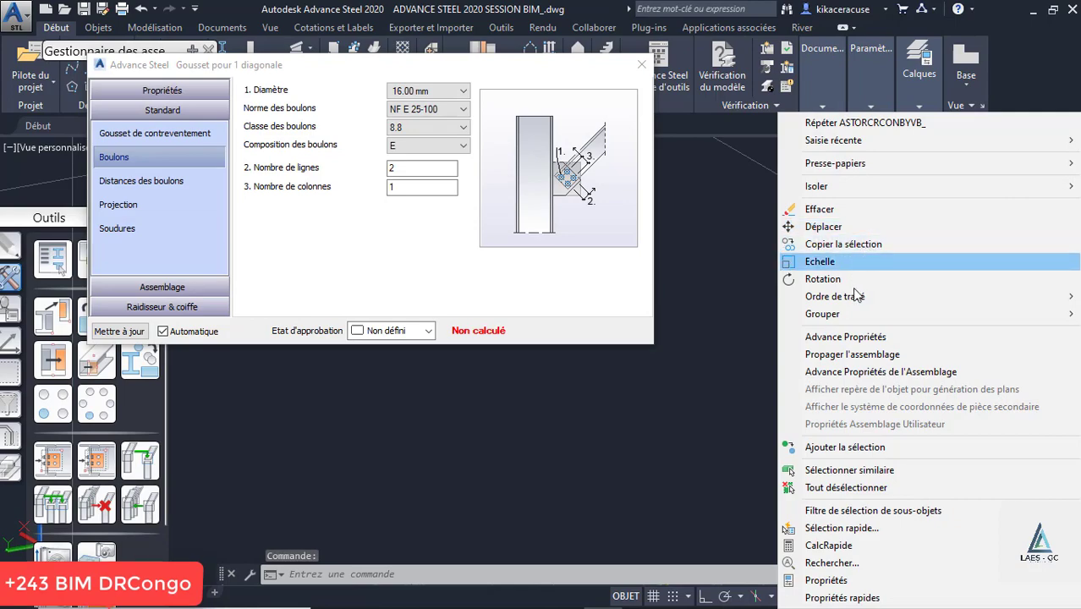
pyautogui.click(852, 354)
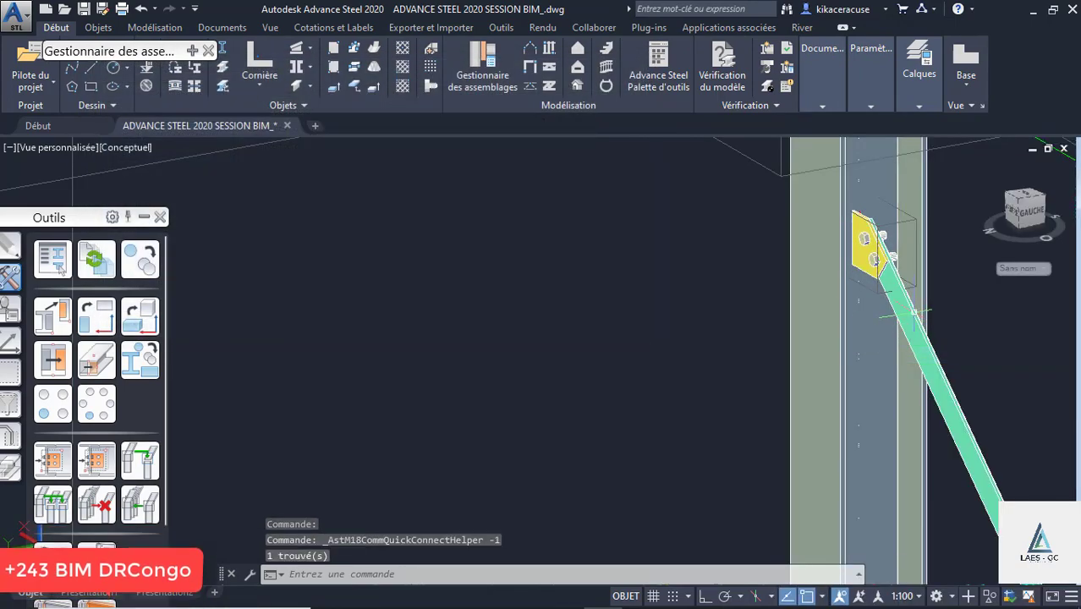
# Examine the upper ends of the diagonals on both columns of the braced bay to check where the gusset was propagated.
pyautogui.scroll(-5, 556, 277)
pyautogui.scroll(6, 666, 360)
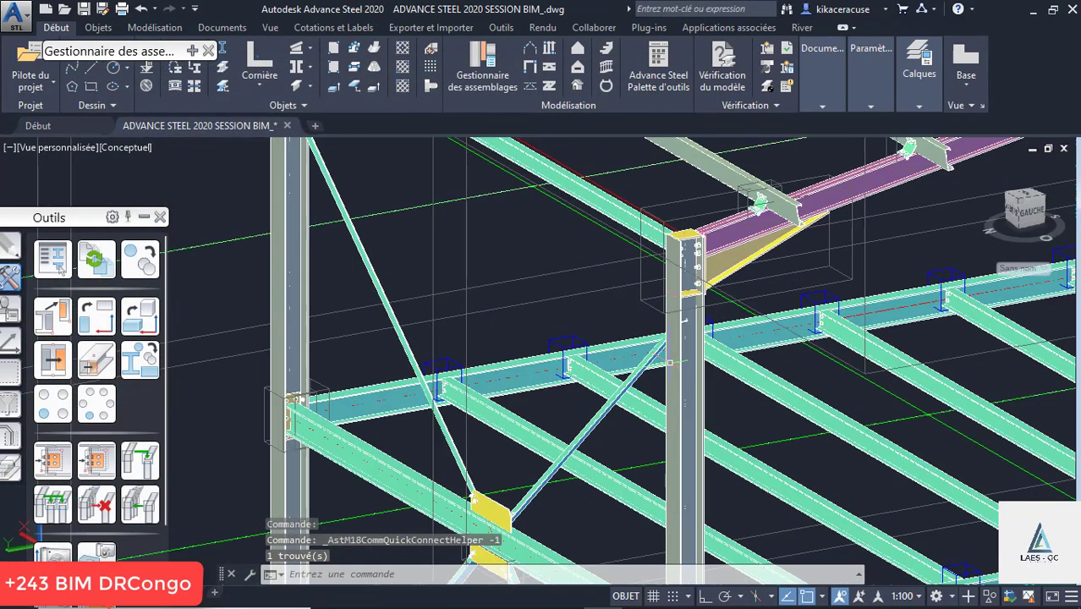
pyautogui.keyDown('shift'); pyautogui.moveTo(668, 360); pyautogui.dragTo(1046, 239, button='middle'); pyautogui.keyUp('shift')
pyautogui.scroll(-6, 751, 374)
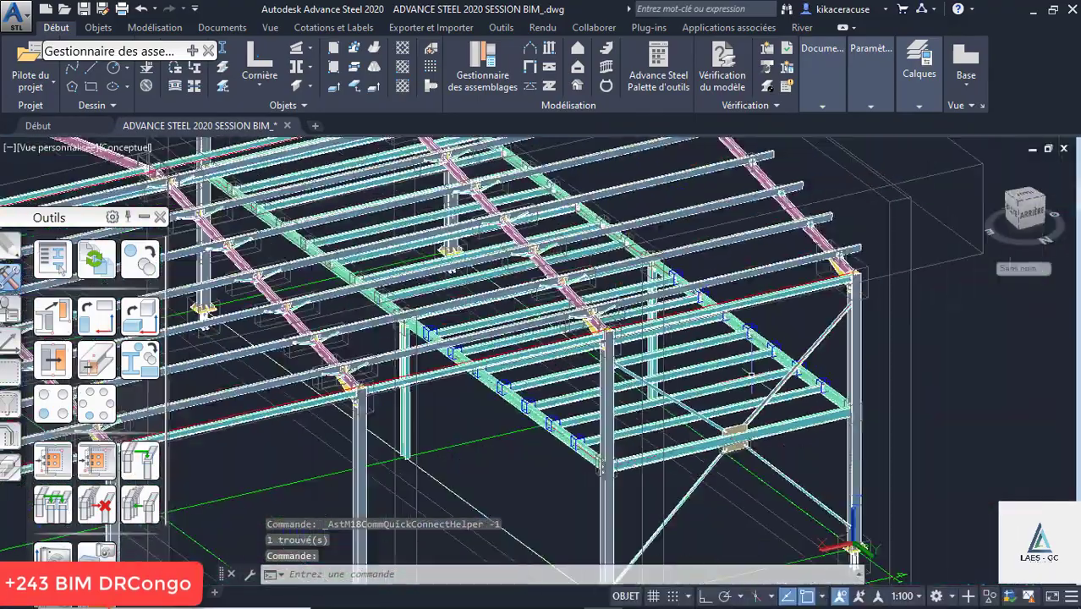
pyautogui.scroll(8, 863, 303)
pyautogui.keyDown('shift'); pyautogui.moveTo(860, 299); pyautogui.dragTo(887, 292, button='middle'); pyautogui.keyUp('shift')
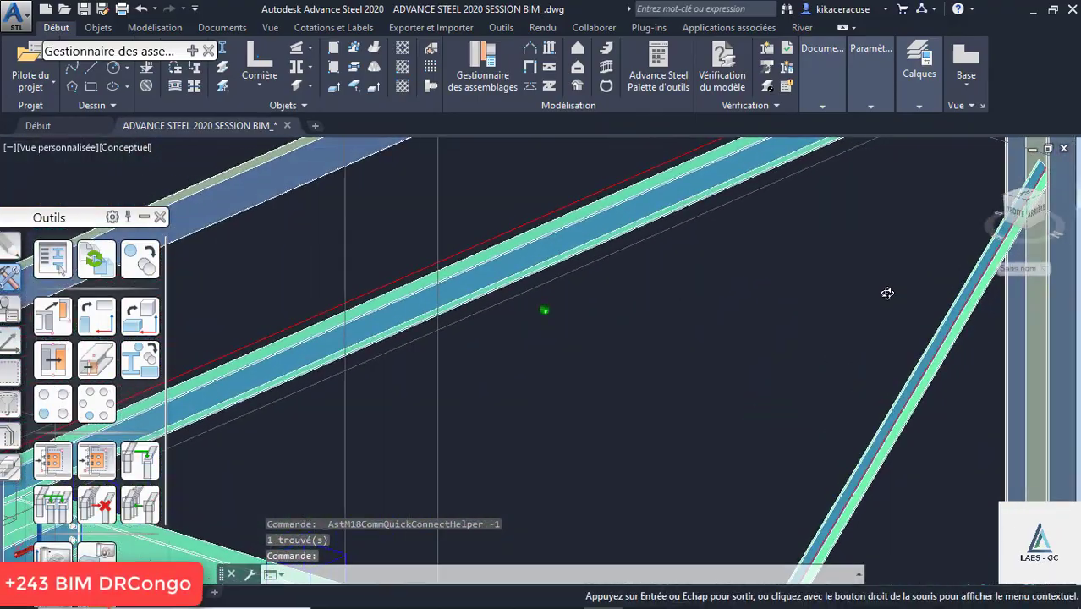
pyautogui.scroll(-8, 887, 293)
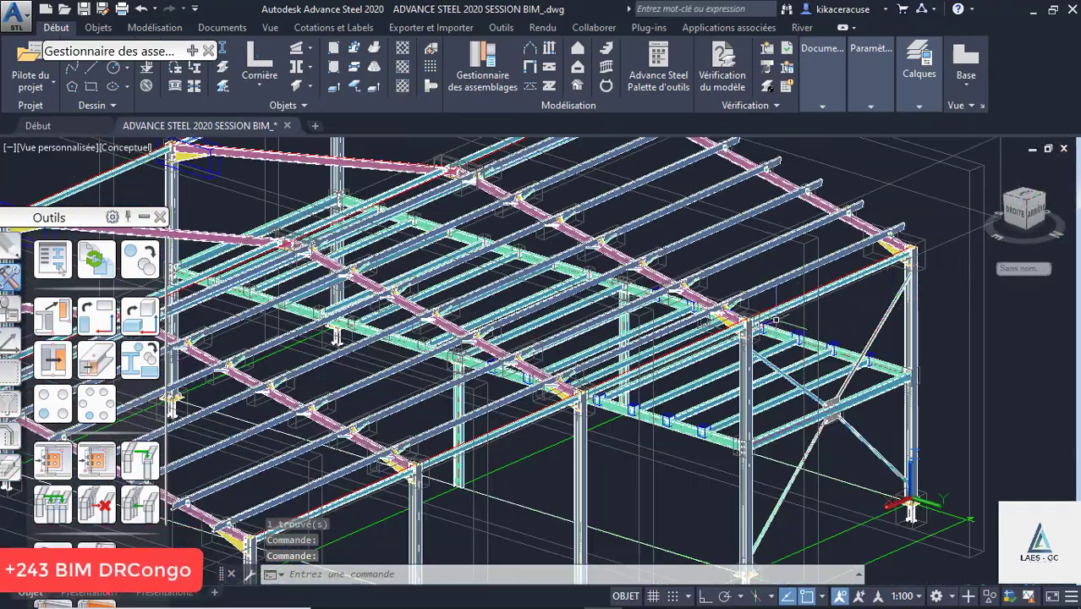
pyautogui.scroll(6, 815, 288)
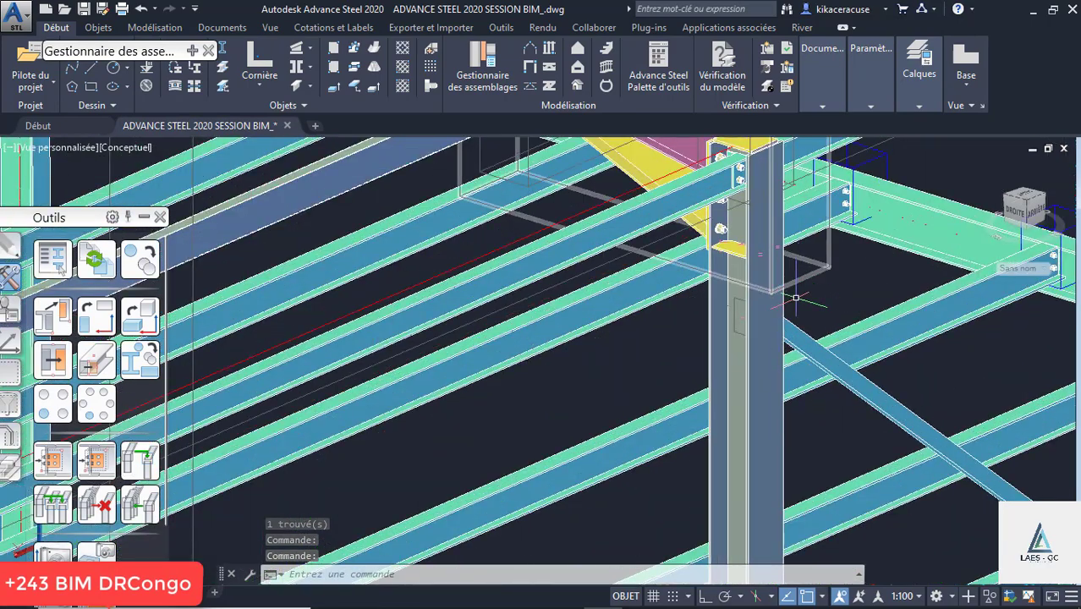
pyautogui.keyDown('shift'); pyautogui.moveTo(796, 298); pyautogui.dragTo(659, 311, button='middle'); pyautogui.keyUp('shift')
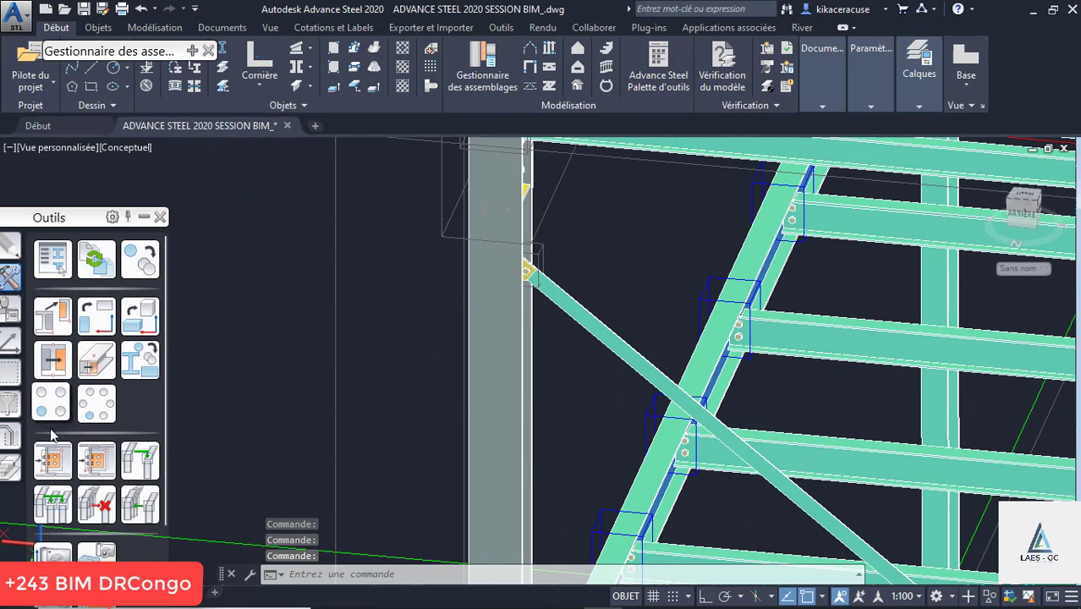
# Copy the upper gusset connection to the opposite column of the bay and its upper diagonal.
pyautogui.click(52, 459)
pyautogui.click(538, 258)
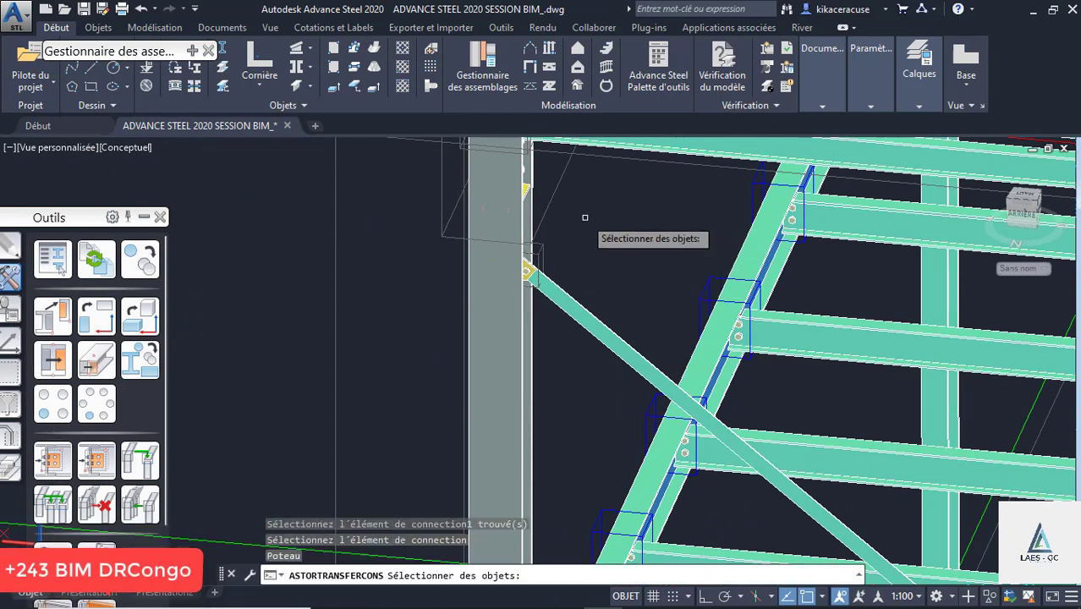
pyautogui.scroll(-5, 443, 309)
pyautogui.click(827, 350)
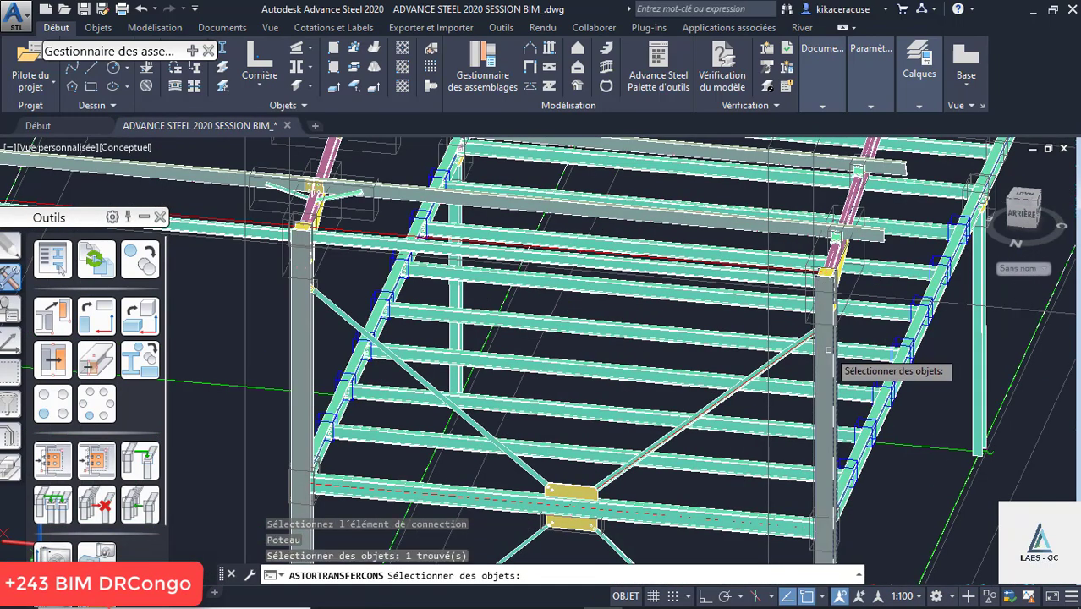
pyautogui.click(736, 391)
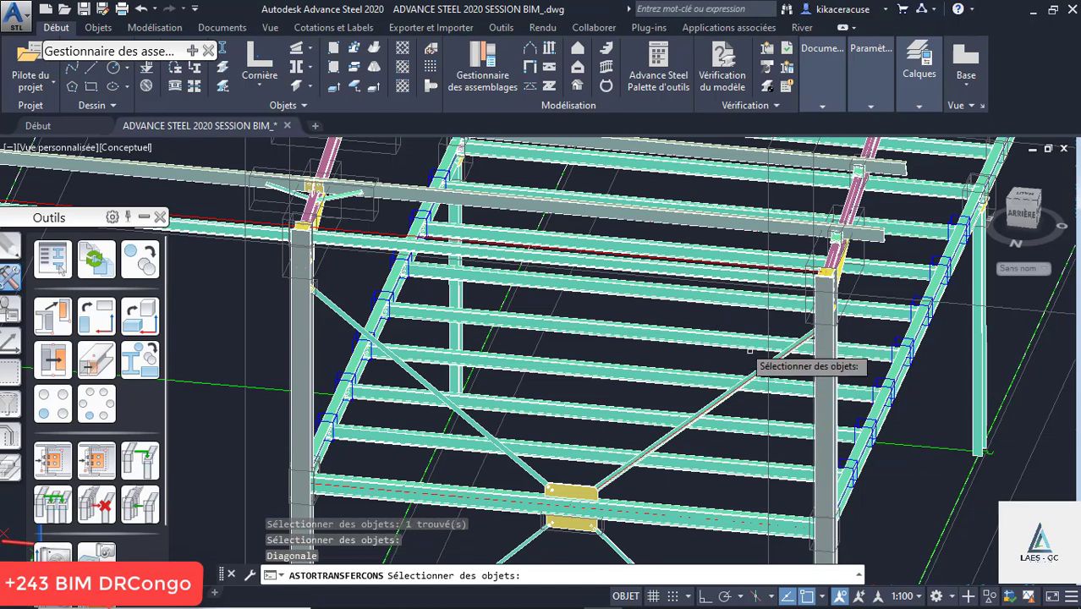
pyautogui.click(749, 379)
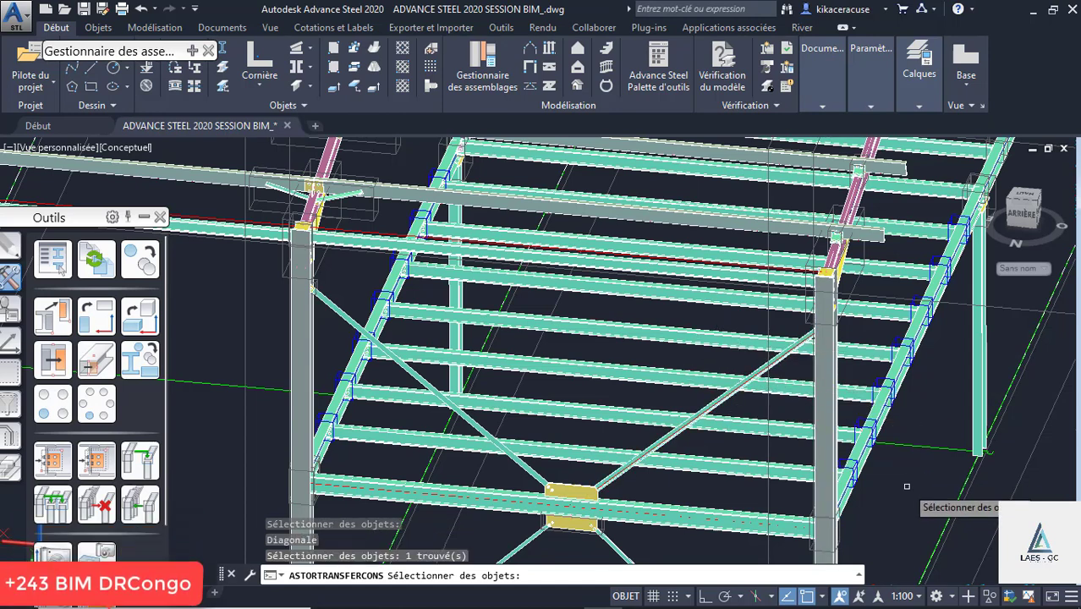
pyautogui.press('Return')
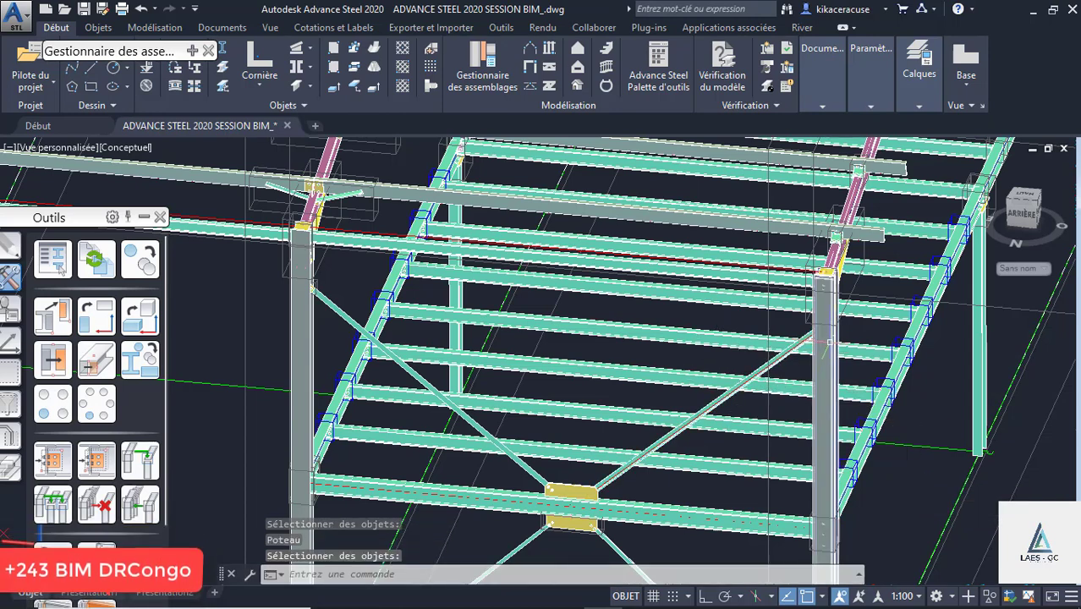
# Check the copied gusset at the opposite column's diagonal end close up and save the drawing.
pyautogui.scroll(5, 827, 341)
pyautogui.keyDown('shift'); pyautogui.moveTo(816, 314); pyautogui.dragTo(950, 308); pyautogui.keyUp('shift')
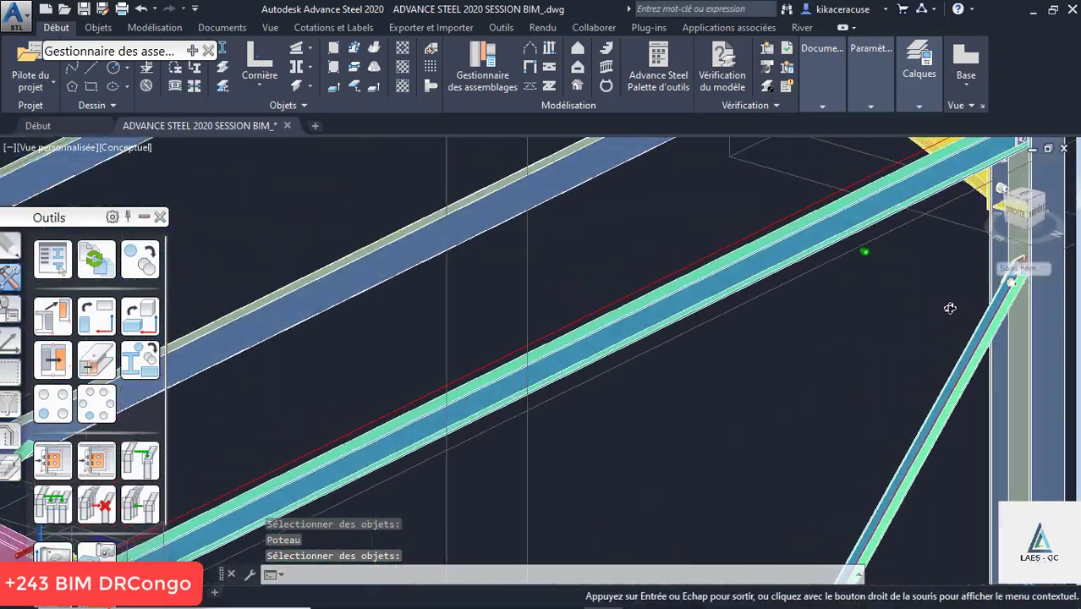
pyautogui.keyDown('shift'); pyautogui.moveTo(950, 308); pyautogui.dragTo(921, 289, button='middle'); pyautogui.keyUp('shift')
pyautogui.scroll(-7, 897, 287)
pyautogui.scroll(7, 840, 292)
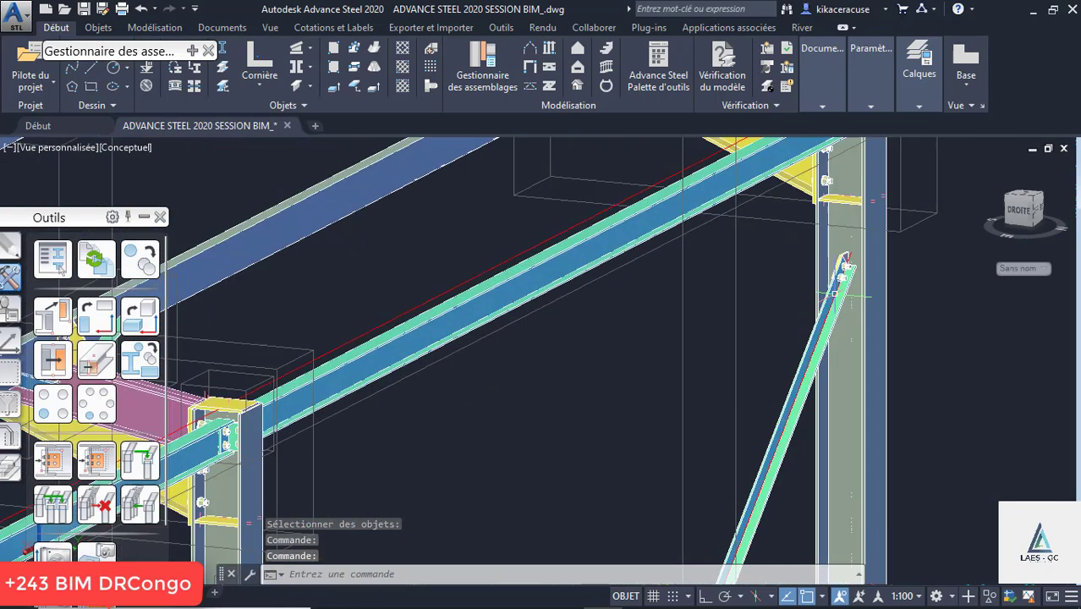
pyautogui.scroll(3, 836, 289)
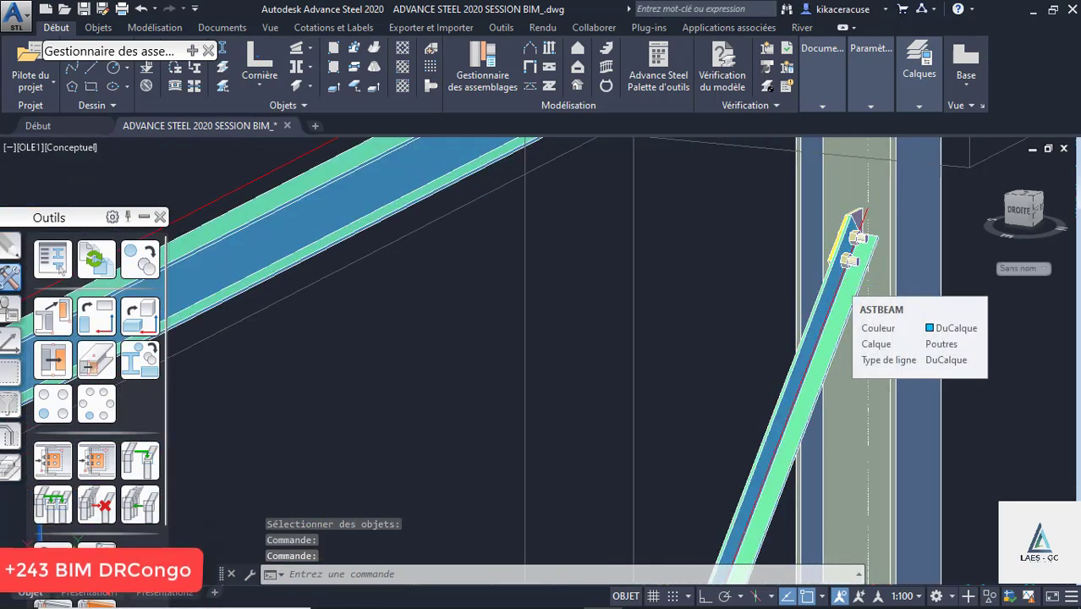
pyautogui.hotkey('ctrl', 's')
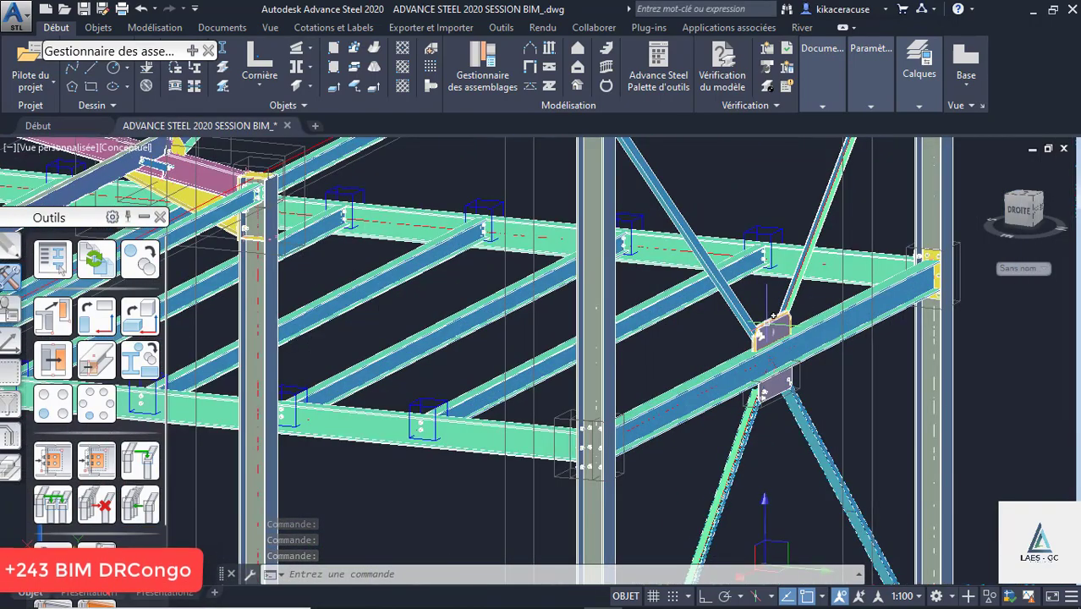
# Select the four bracing diagonals of the braced bay together with their gussets and bolts at the edge beam and columns.
pyautogui.scroll(2, 772, 315)
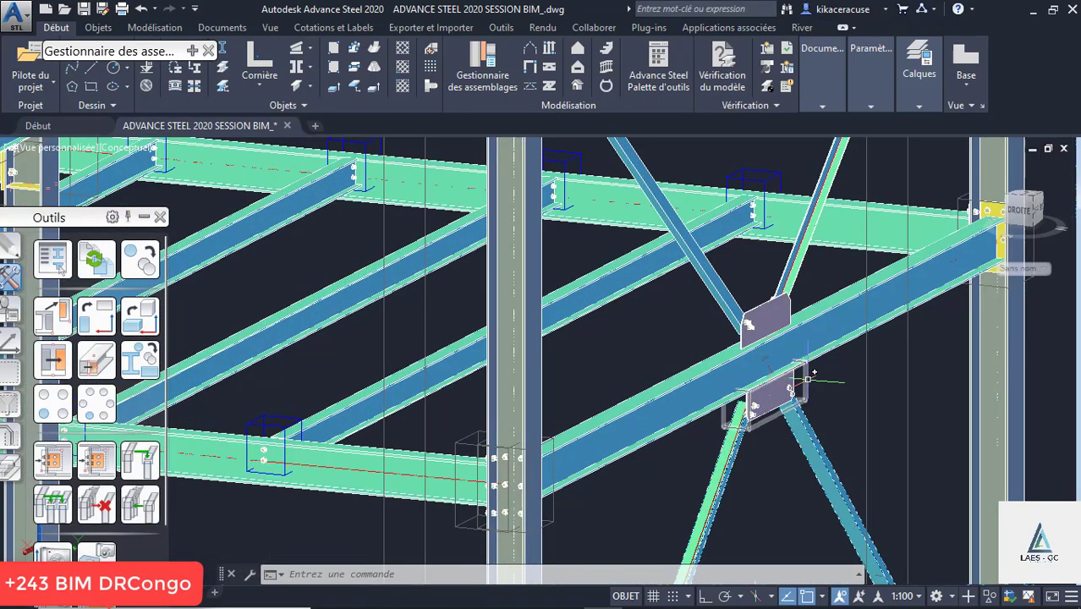
pyautogui.scroll(3, 786, 330)
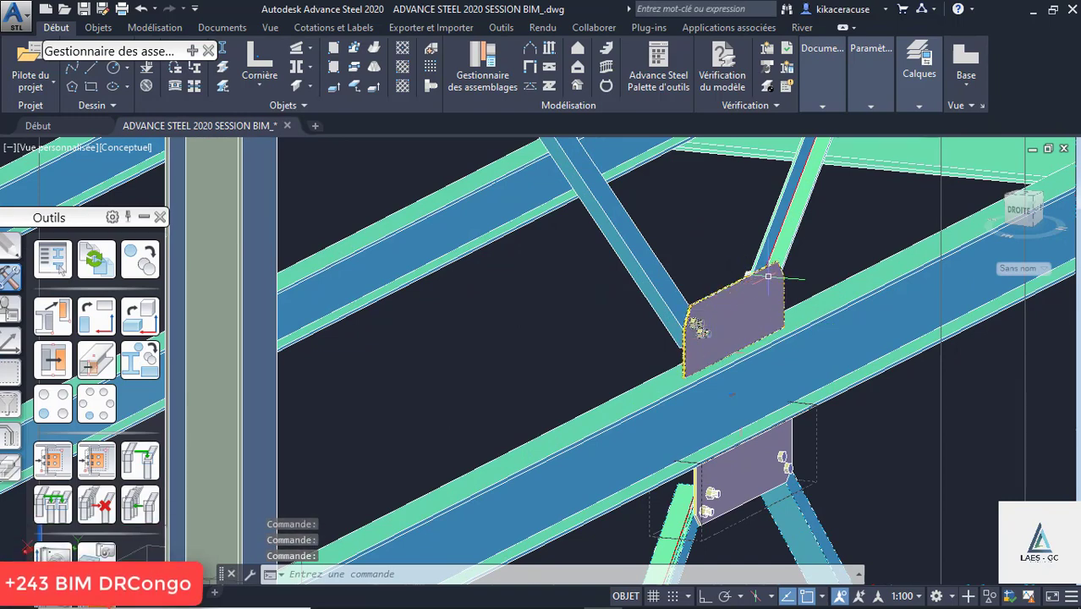
pyautogui.scroll(4, 767, 275)
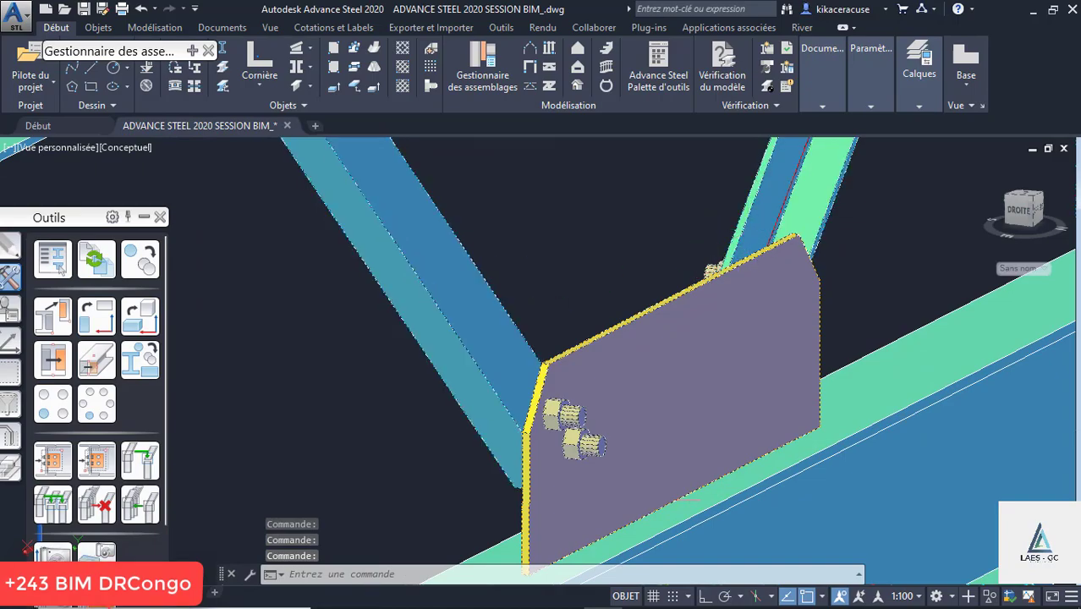
pyautogui.scroll(-10, 795, 456)
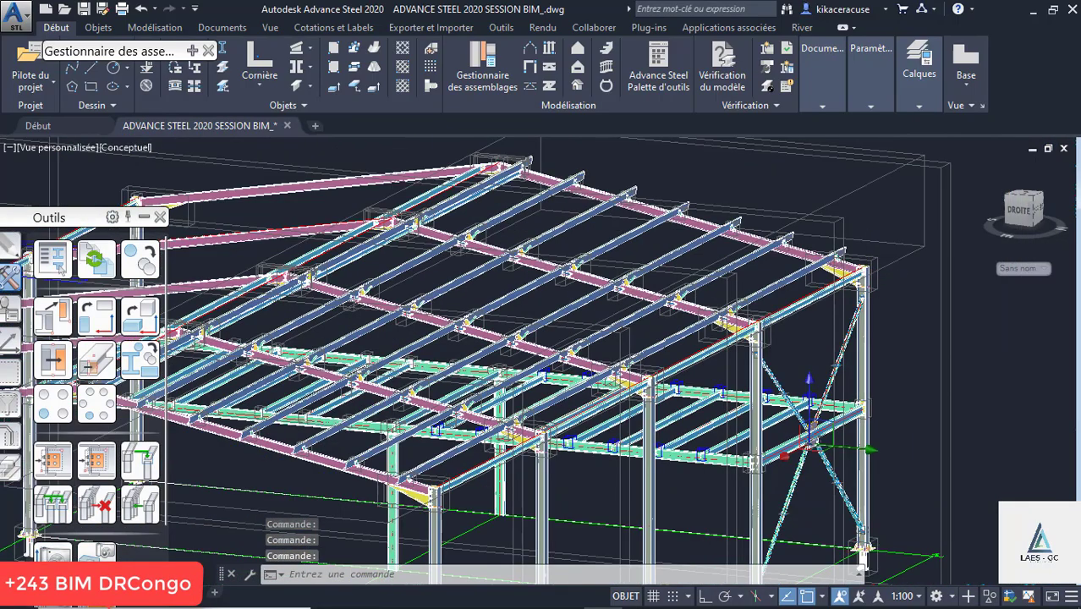
pyautogui.scroll(8, 810, 436)
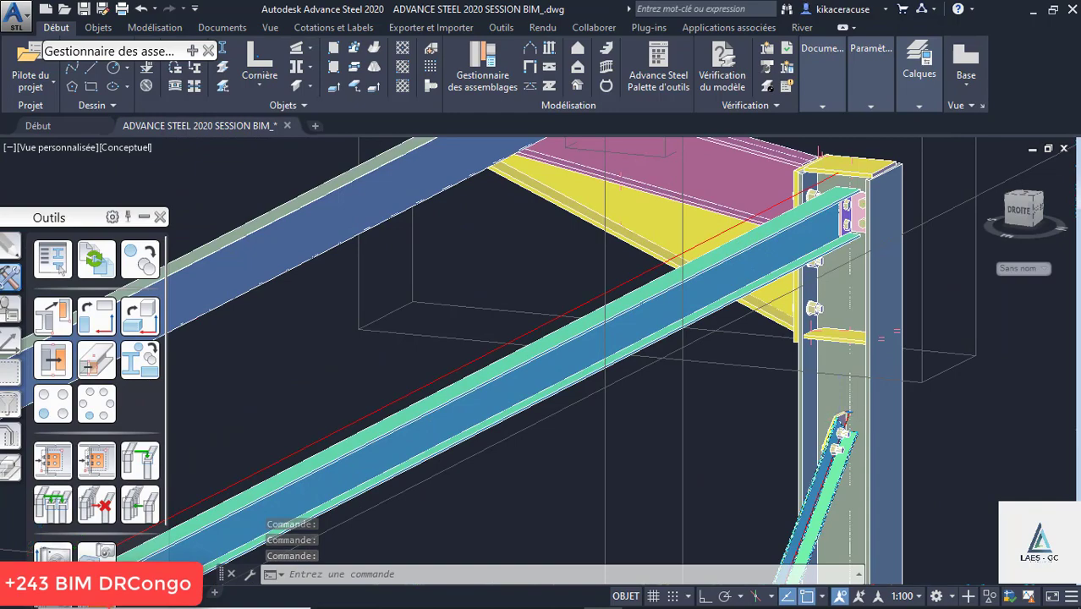
pyautogui.scroll(5, 845, 413)
pyautogui.scroll(-6, 833, 355)
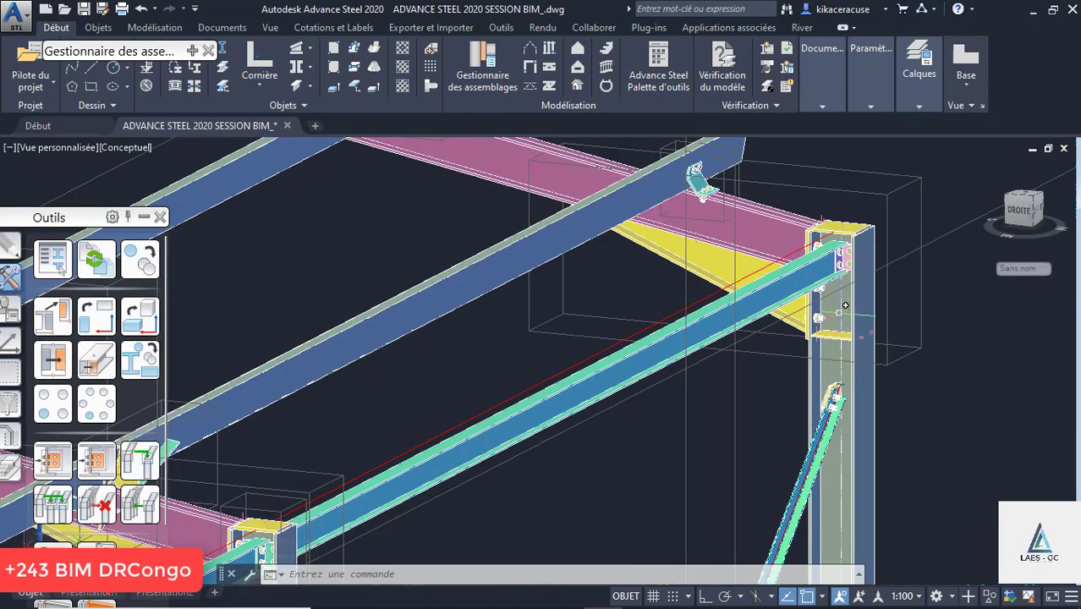
pyautogui.scroll(5, 832, 374)
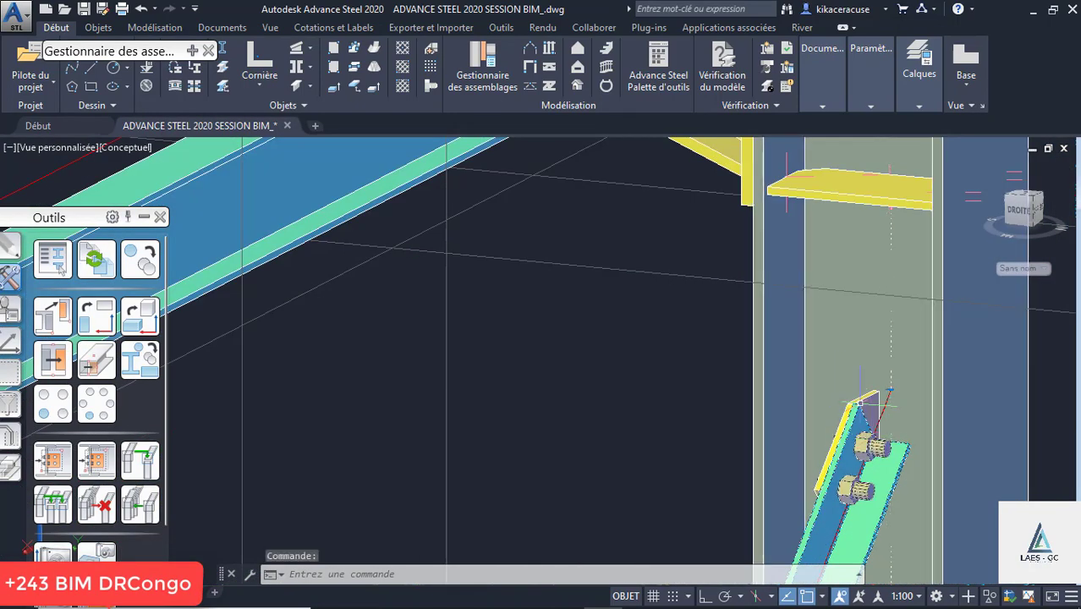
pyautogui.scroll(-6, 854, 398)
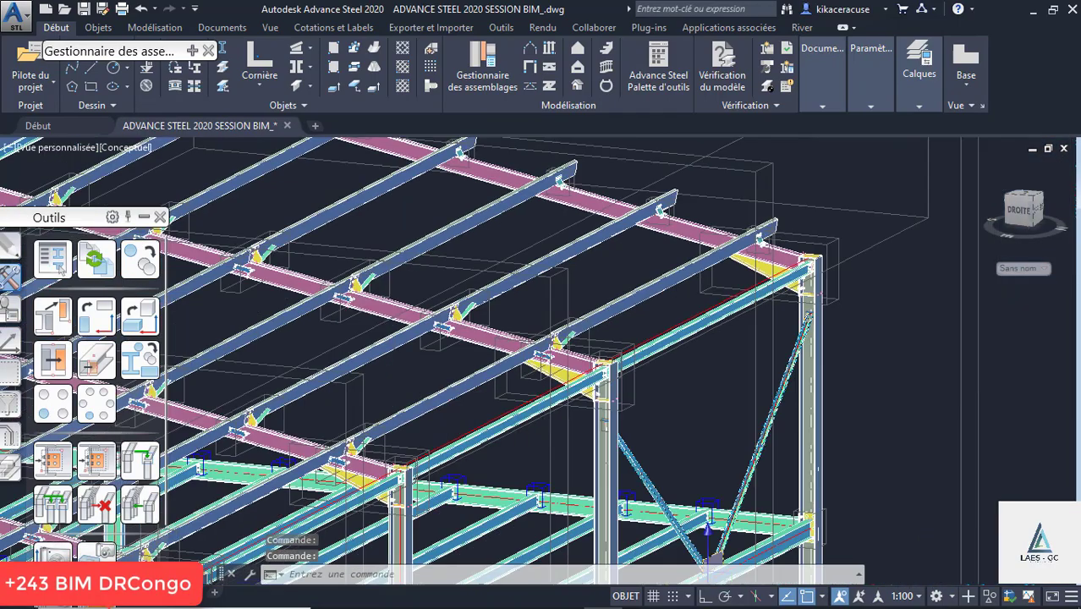
pyautogui.scroll(6, 736, 296)
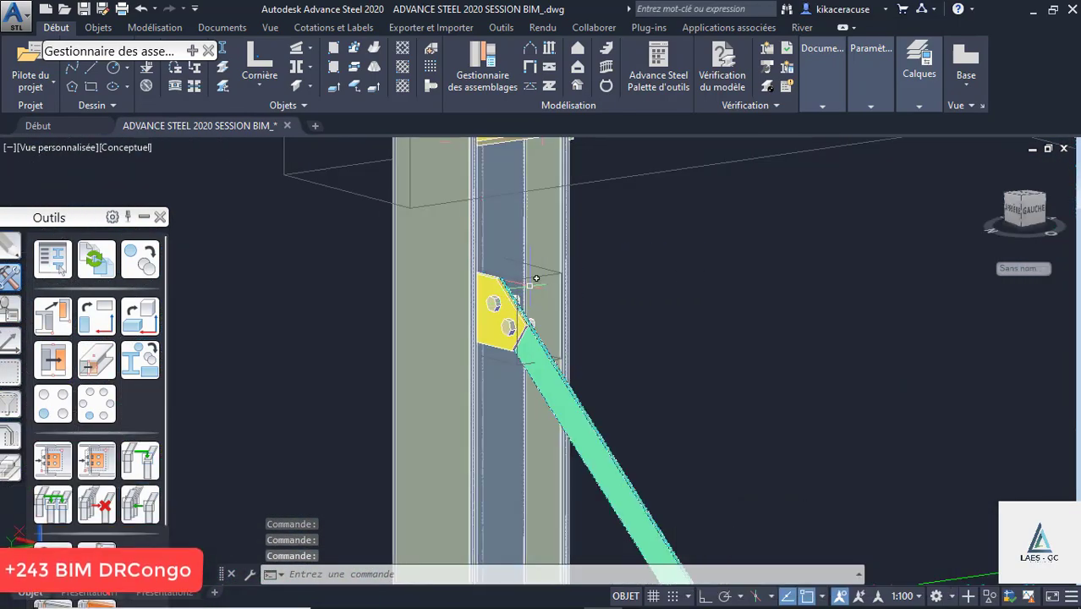
pyautogui.scroll(-5, 537, 243)
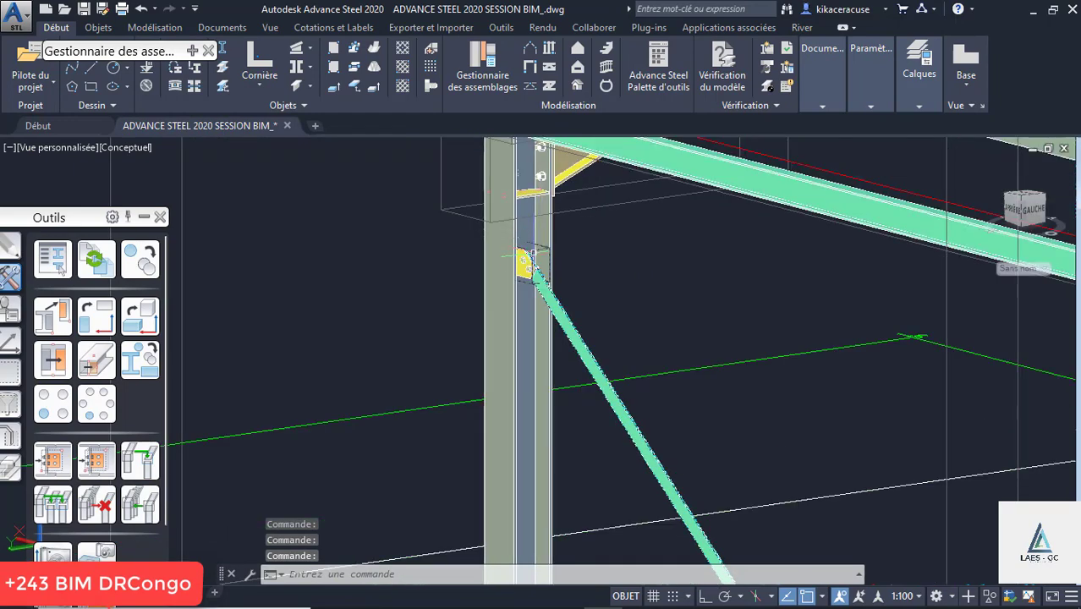
pyautogui.scroll(7, 525, 257)
pyautogui.scroll(-9, 500, 231)
pyautogui.scroll(-6, 501, 231)
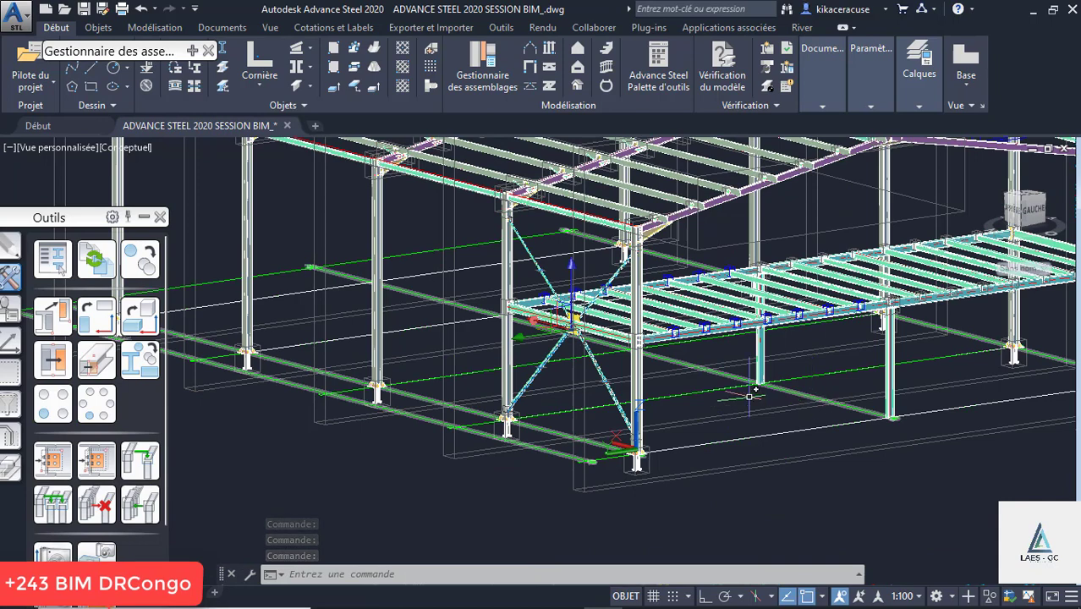
pyautogui.moveTo(755, 387)
pyautogui.keyDown('shift'); pyautogui.mouseDown(button='middle')
pyautogui.moveTo(715, 381)
pyautogui.moveTo(712, 398)
pyautogui.mouseUp(button='middle'); pyautogui.keyUp('shift')
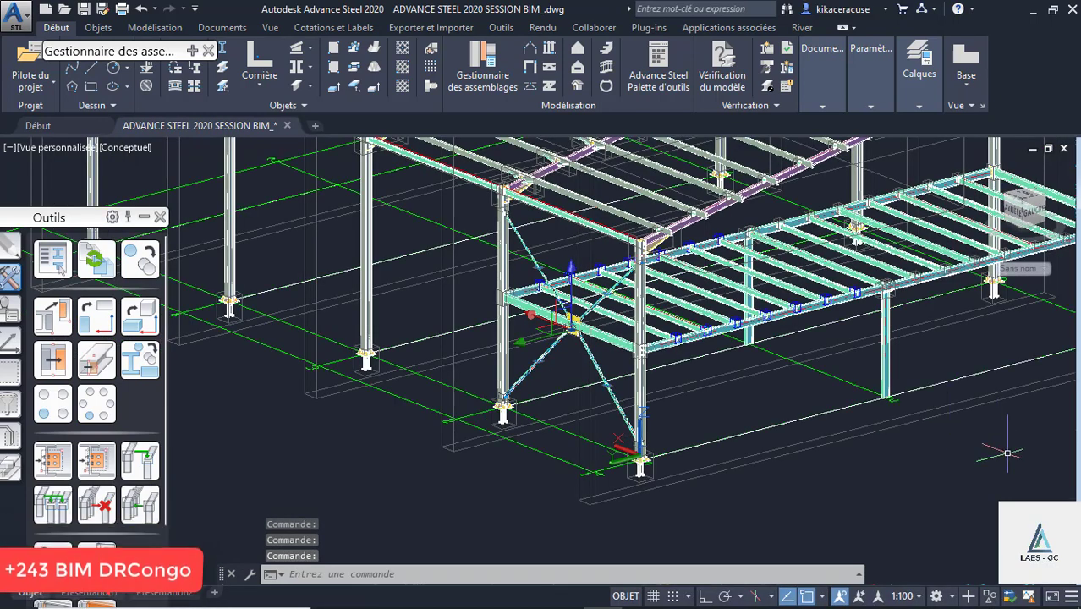
pyautogui.click(12, 245)
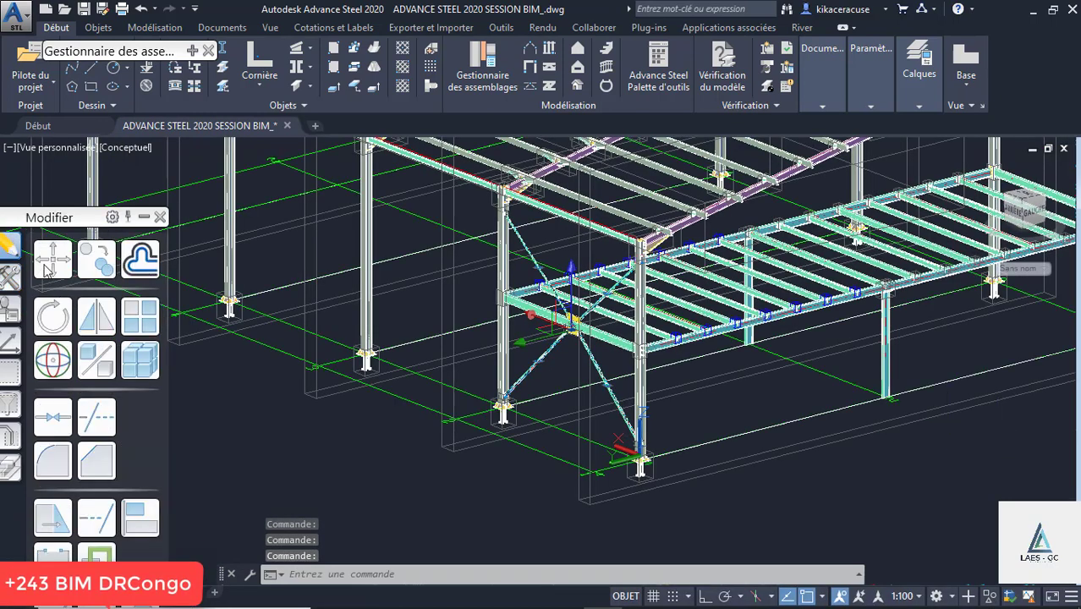
pyautogui.click(96, 316)
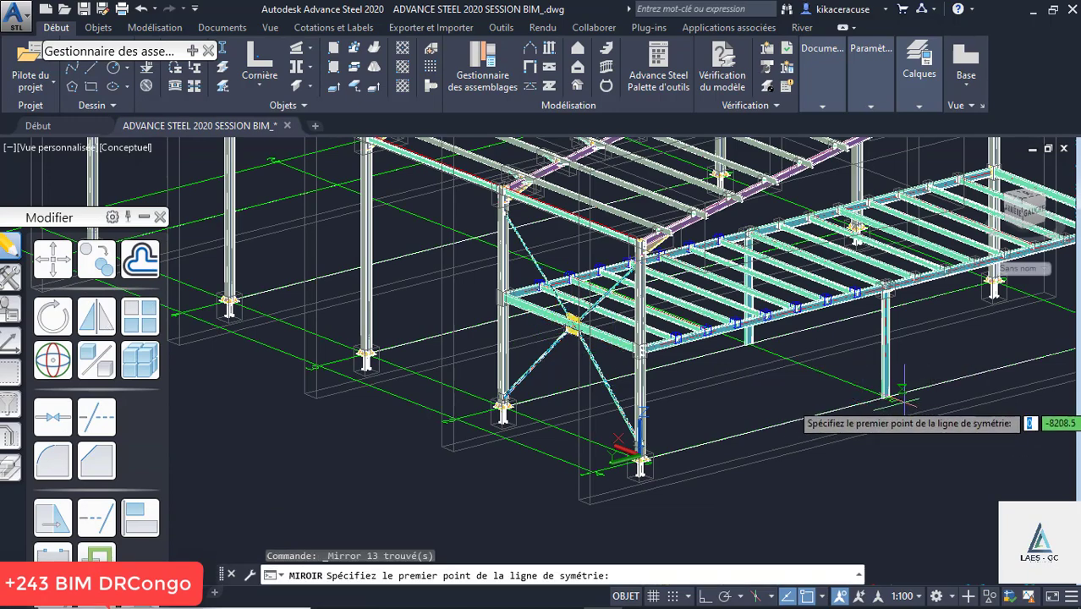
pyautogui.click(771, 399)
pyautogui.scroll(6, 706, 360)
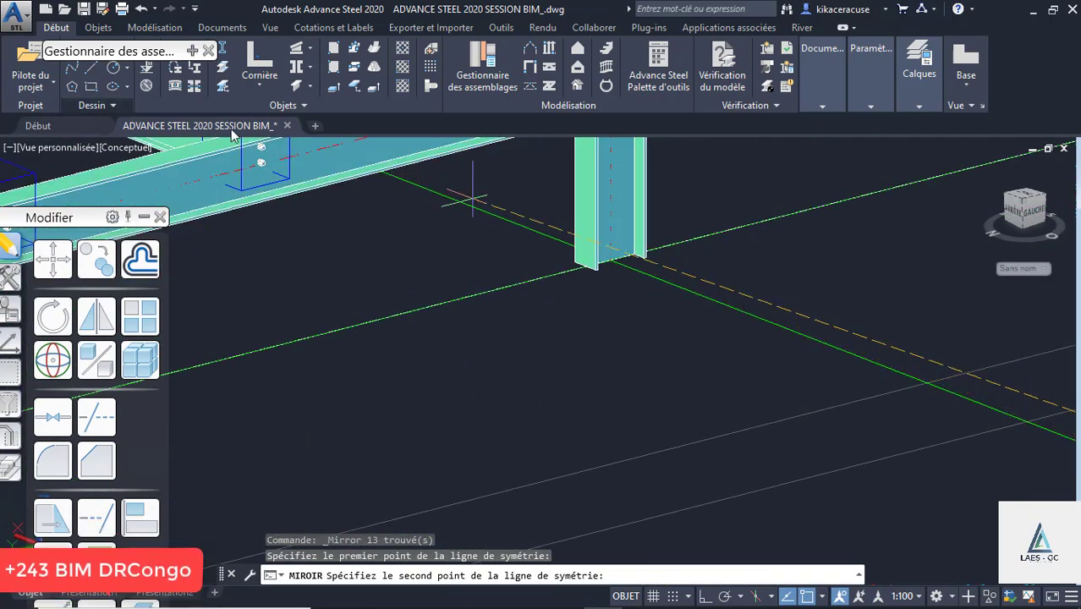
pyautogui.press('Escape')
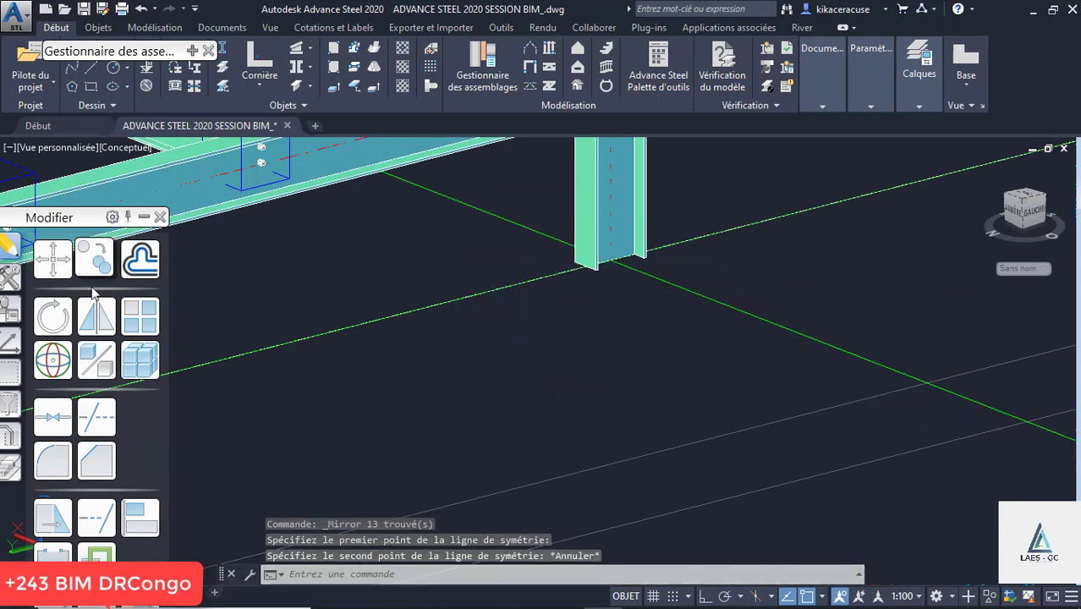
pyautogui.click(97, 316)
pyautogui.scroll(-3, 507, 226)
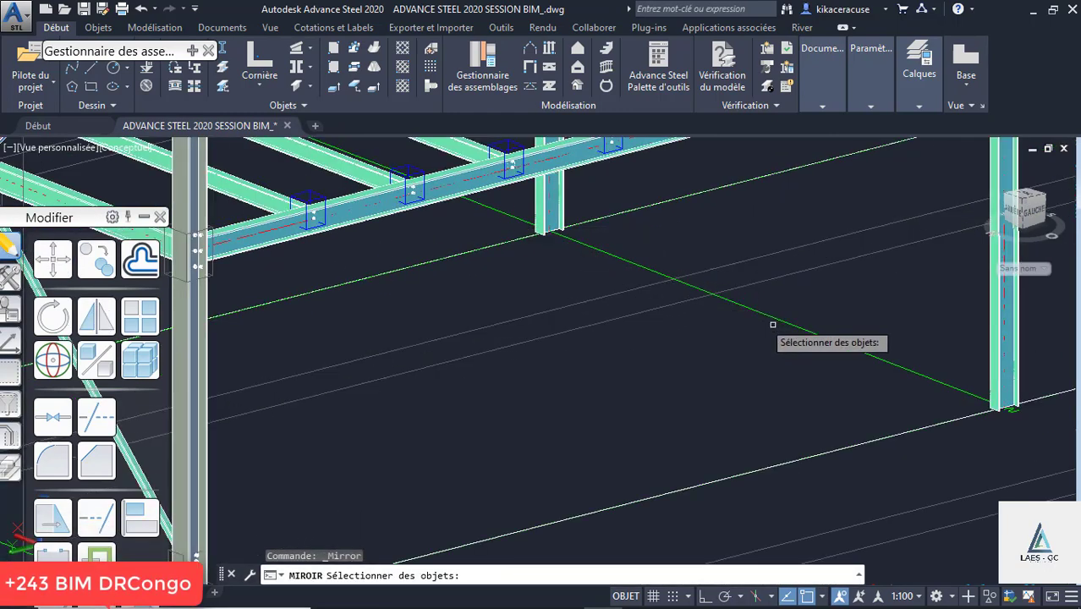
pyautogui.scroll(-5, 507, 372)
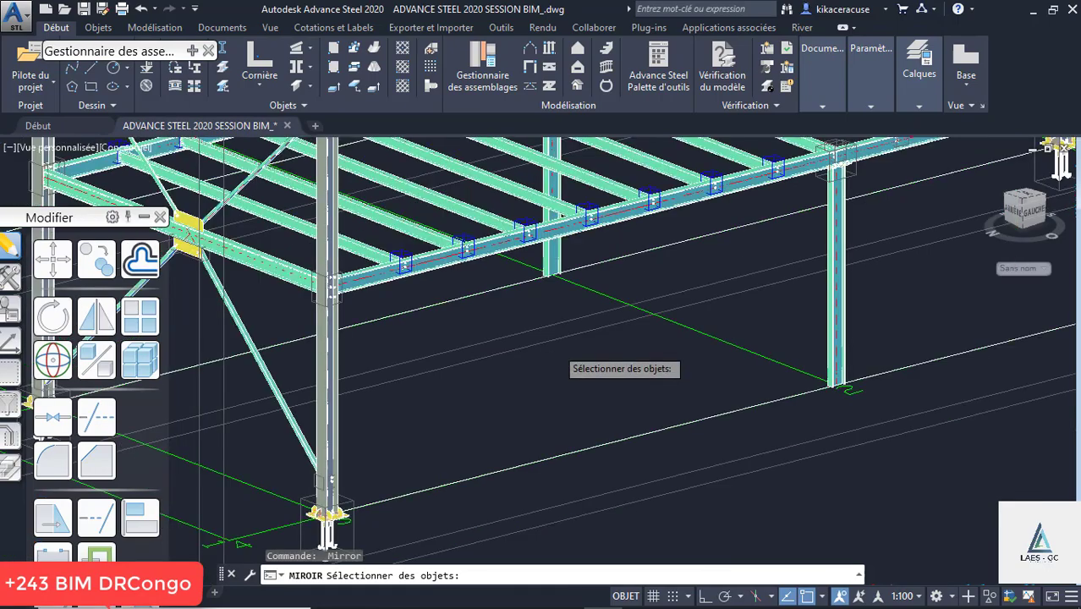
pyautogui.scroll(5, 542, 334)
pyautogui.press('Escape')
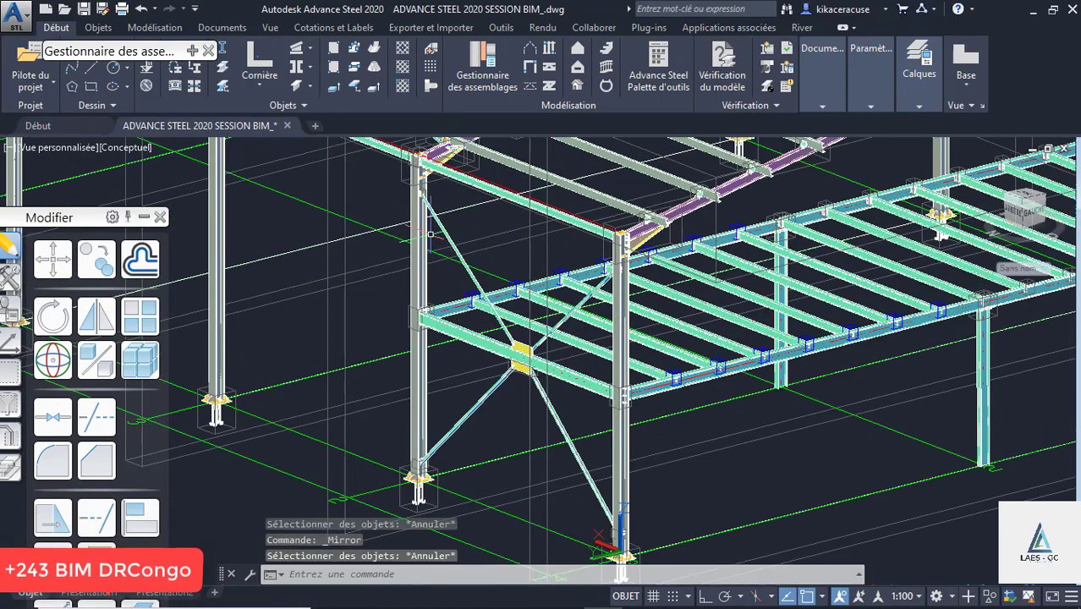
# Mirror the four bracing diagonals to the opposite end of the mezzanine about the axis through the bases of the intermediate posts.
pyautogui.scroll(3, 436, 226)
pyautogui.scroll(-5, 461, 229)
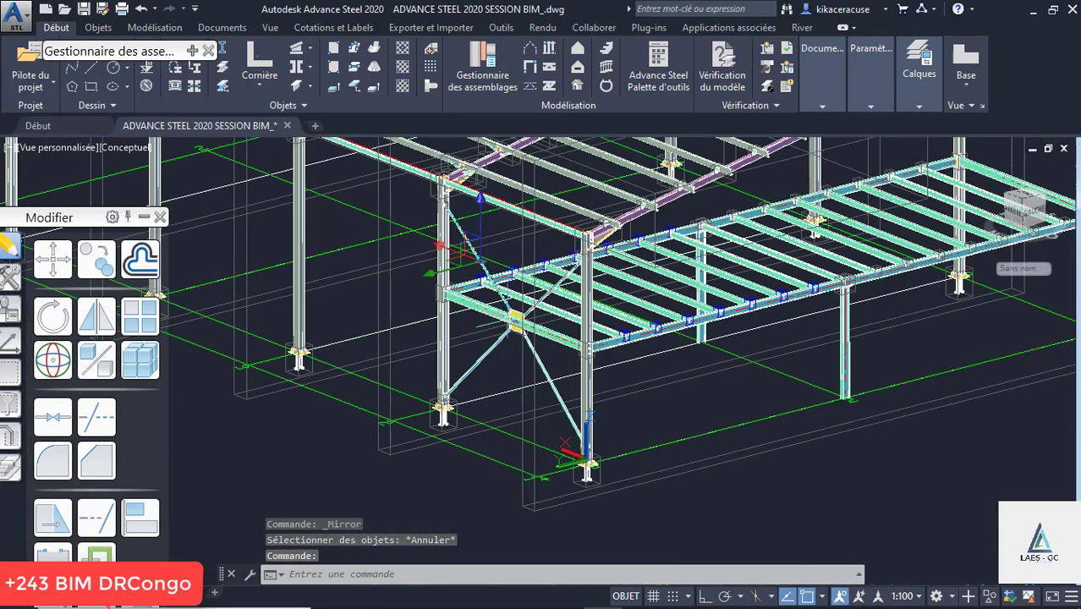
pyautogui.scroll(7, 553, 316)
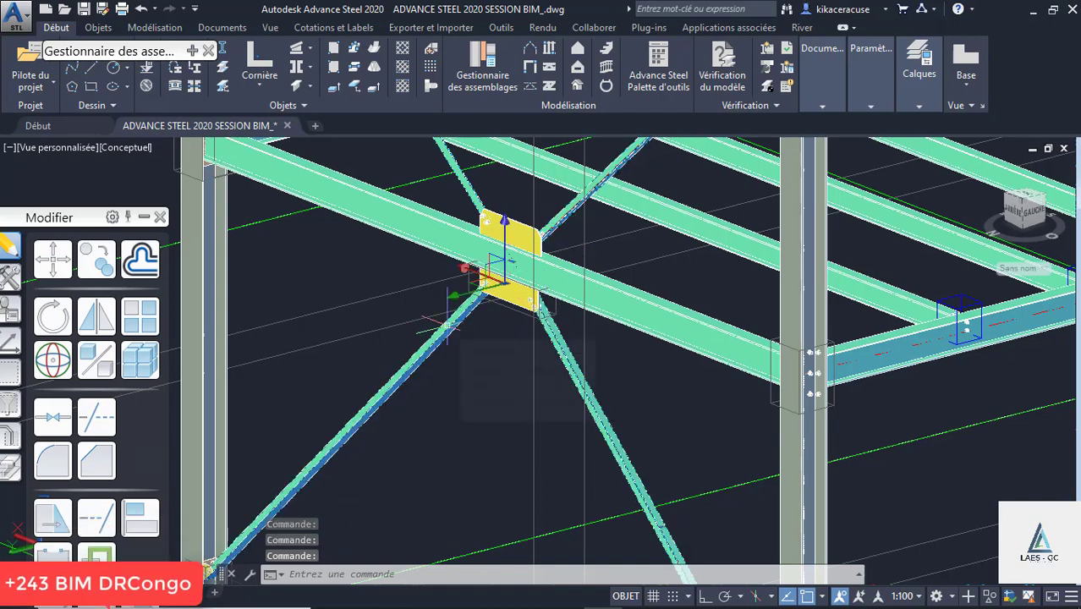
pyautogui.scroll(-5, 456, 321)
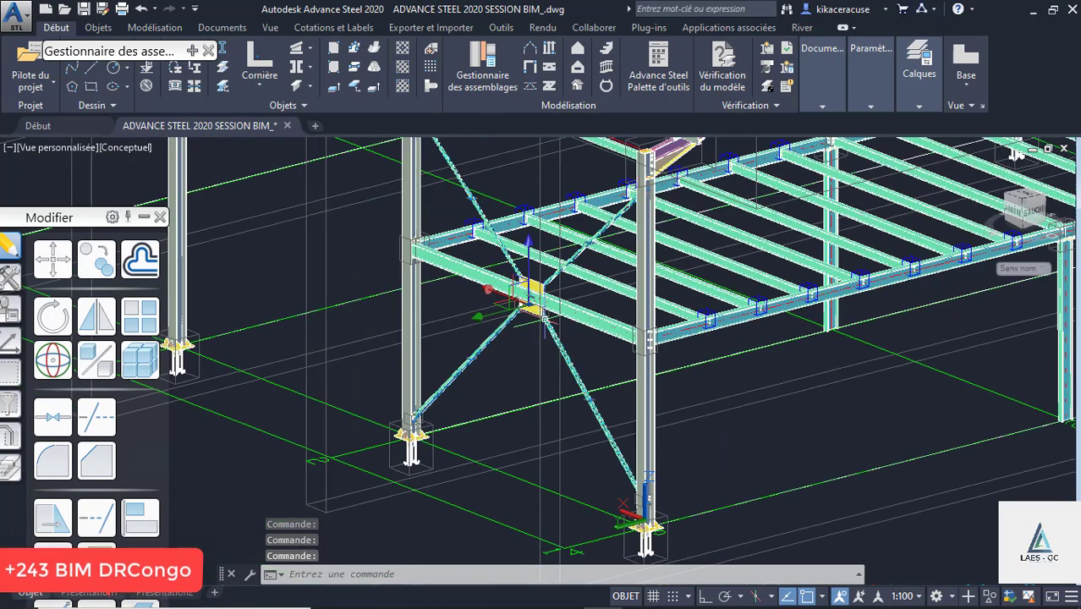
pyautogui.click(96, 316)
pyautogui.scroll(6, 734, 394)
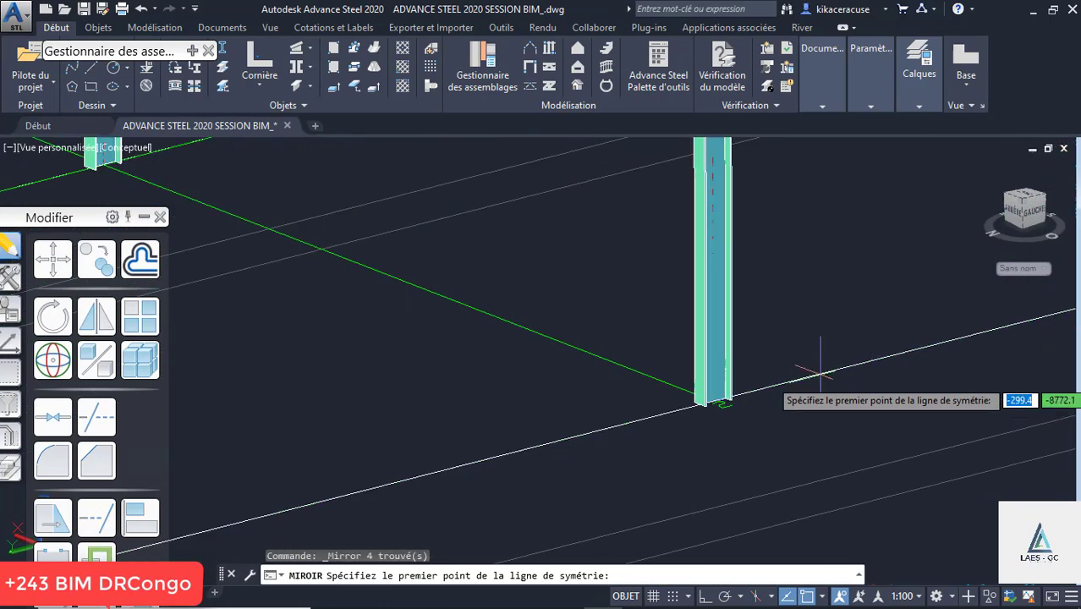
pyautogui.click(700, 399)
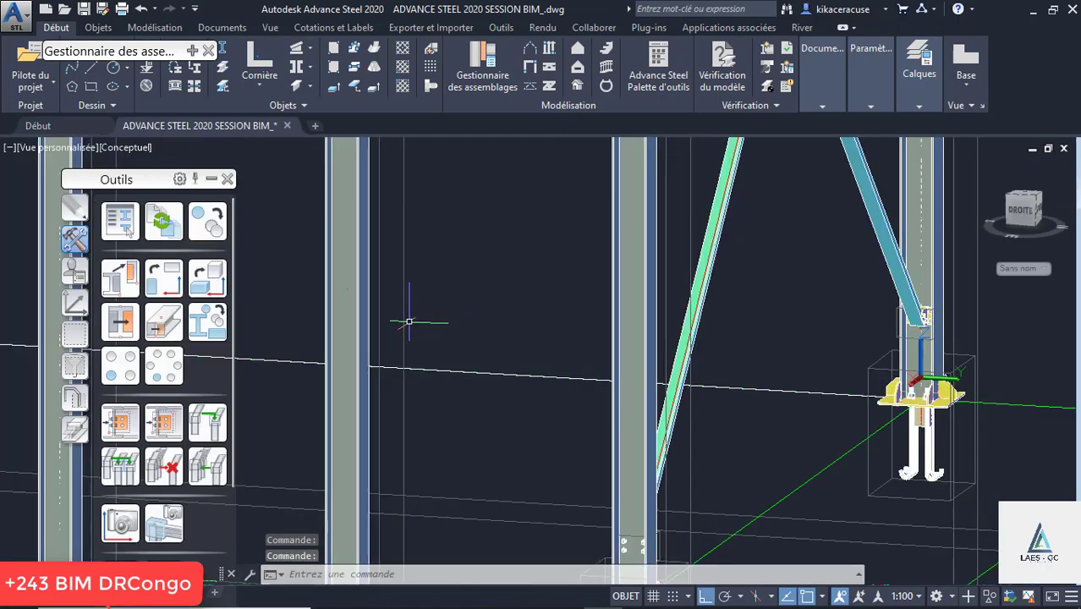
# Examine the gussets above and below the edge beam and the diagonal's column-foot connection in the original braced bay.
pyautogui.scroll(-5, 628, 371)
pyautogui.scroll(5, 694, 269)
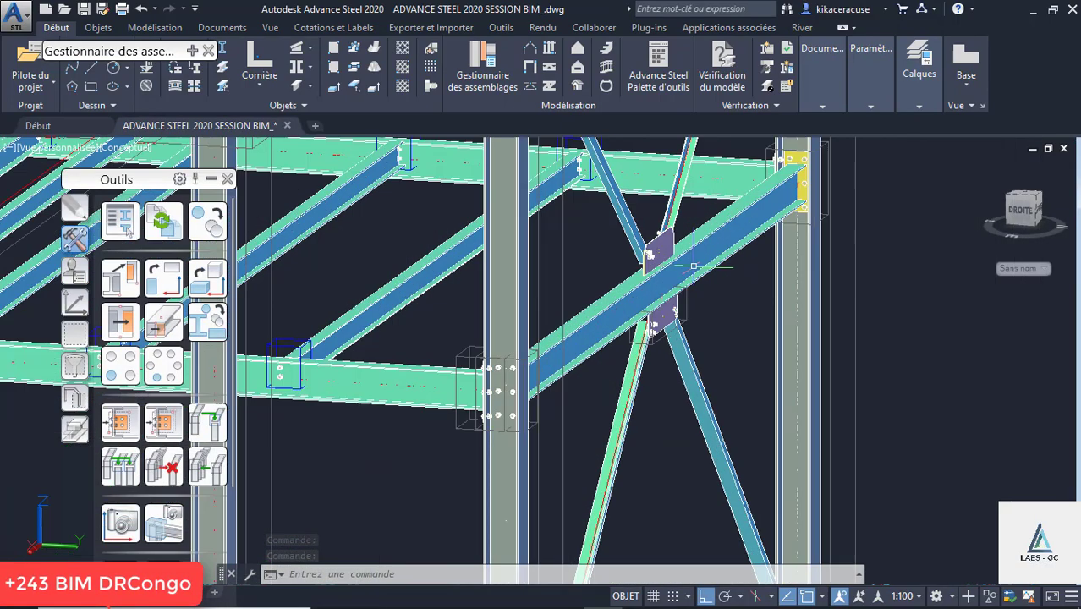
pyautogui.scroll(3, 663, 251)
pyautogui.scroll(2, 663, 252)
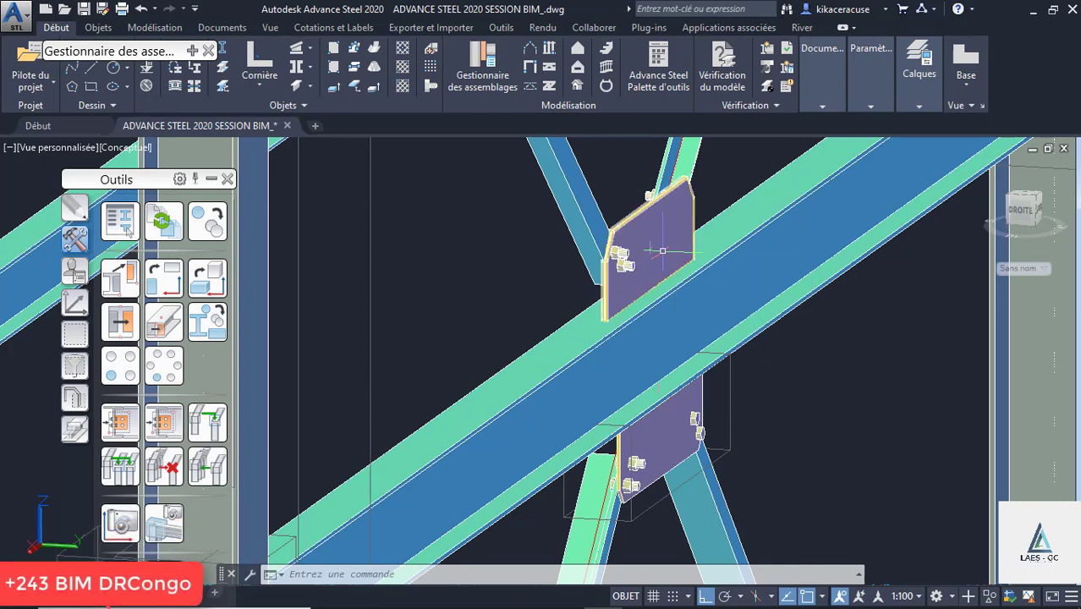
pyautogui.scroll(-3, 664, 249)
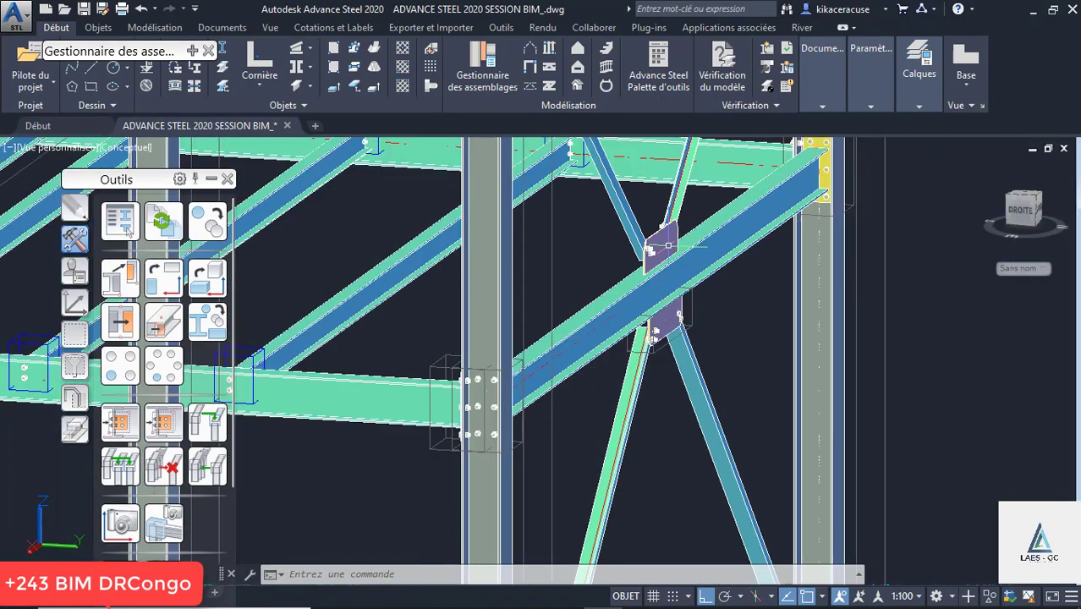
pyautogui.keyDown('shift'); pyautogui.moveTo(640, 252); pyautogui.dragTo(609, 262, button='middle'); pyautogui.keyUp('shift')
pyautogui.scroll(-5, 670, 258)
pyautogui.scroll(-4, 609, 262)
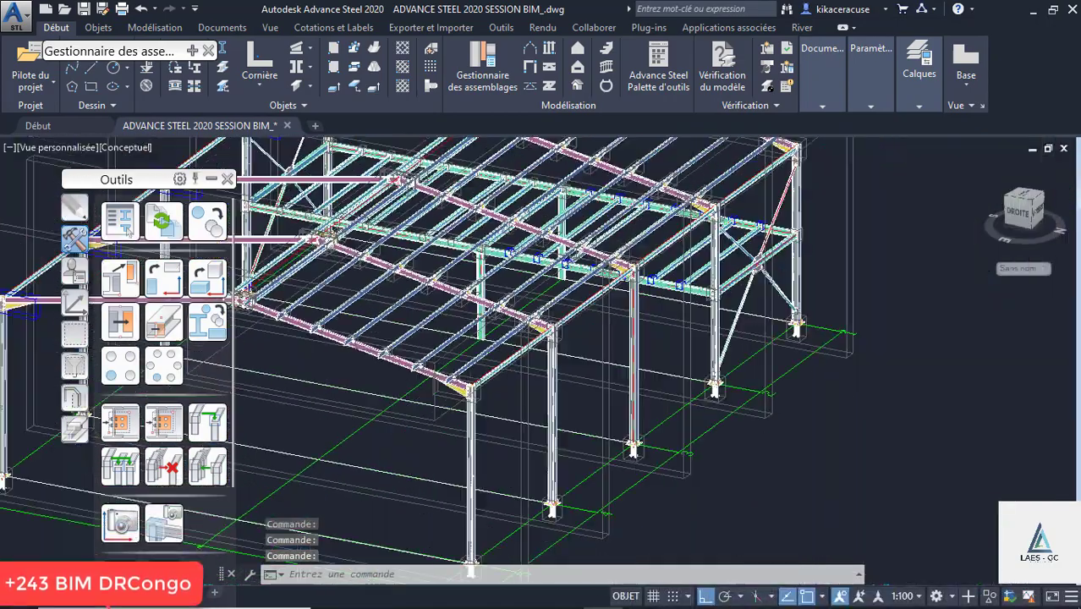
pyautogui.scroll(10, 824, 254)
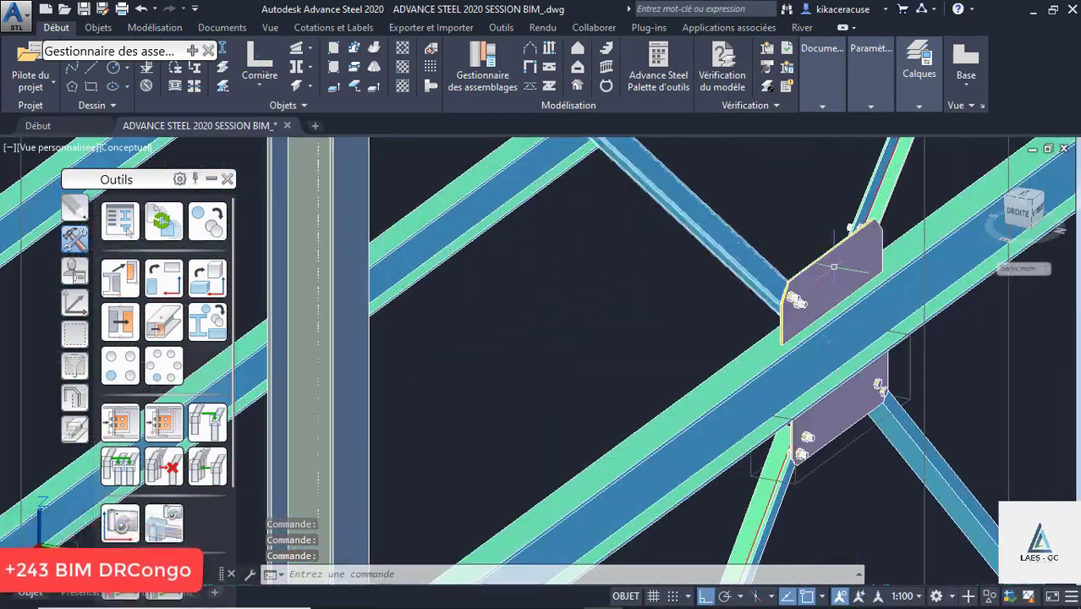
pyautogui.scroll(-4, 735, 298)
pyautogui.scroll(5, 844, 493)
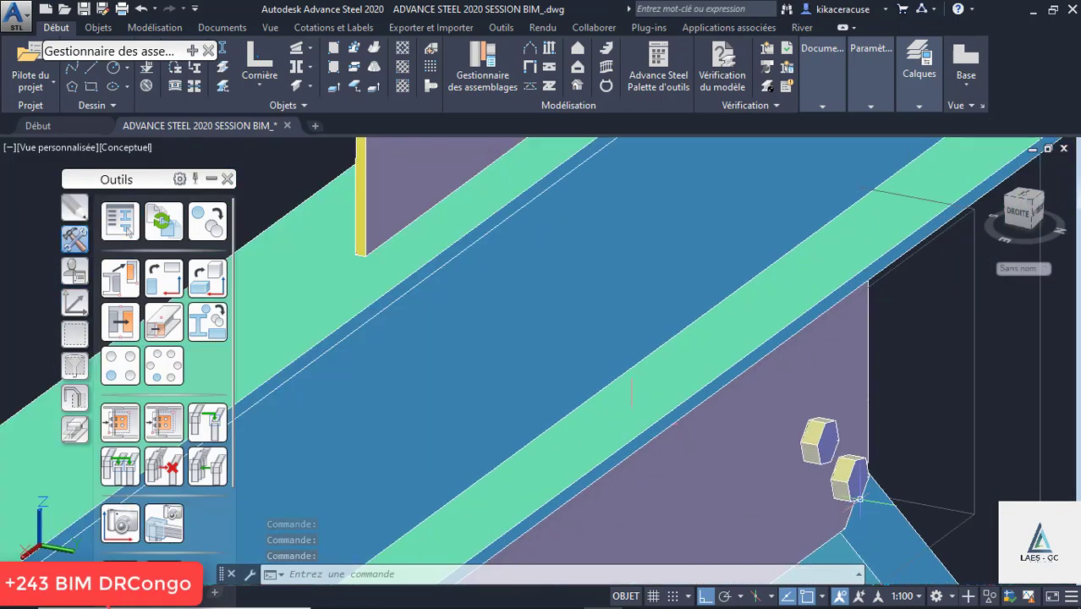
pyautogui.scroll(-5, 668, 169)
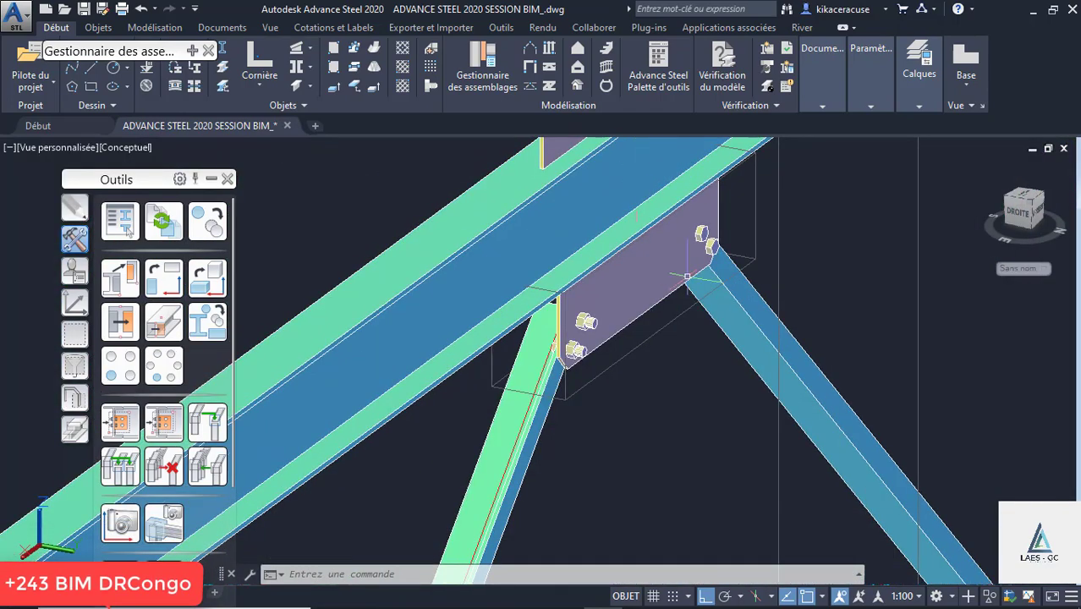
pyautogui.scroll(-5, 702, 315)
pyautogui.scroll(6, 797, 417)
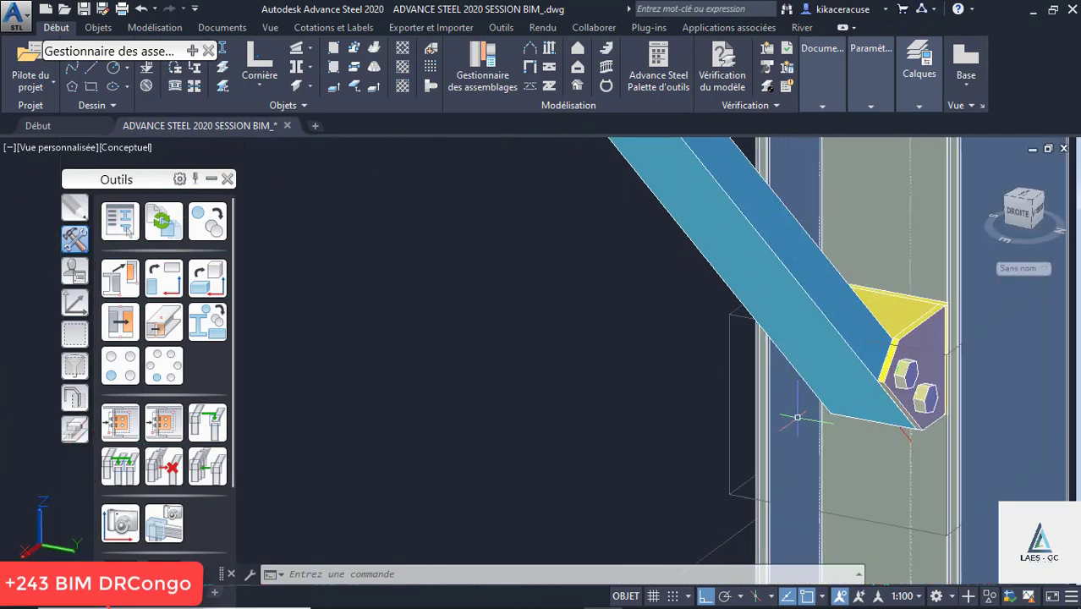
pyautogui.scroll(-6, 858, 342)
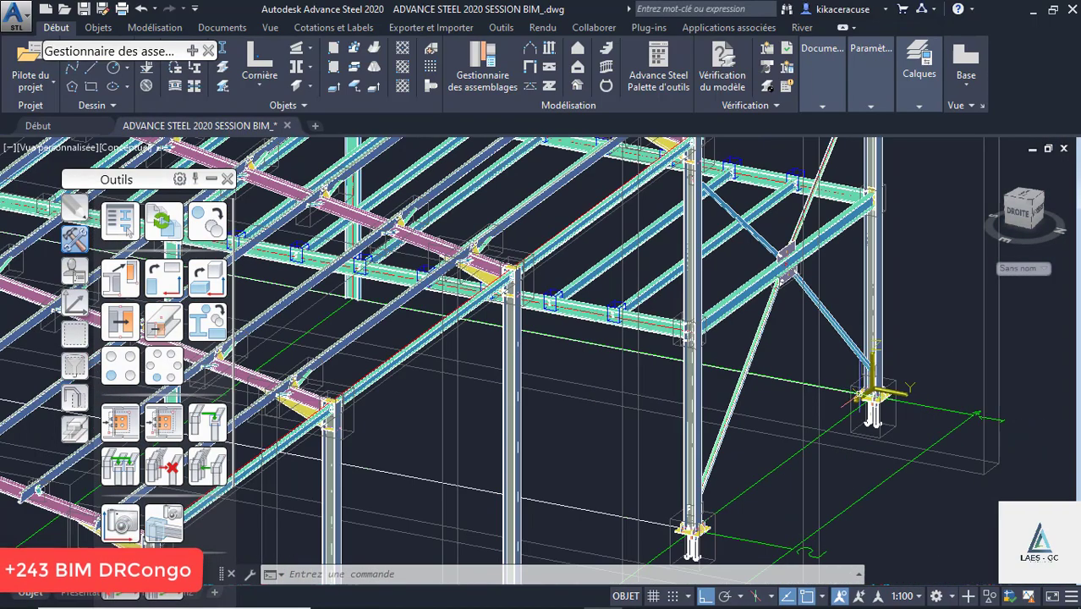